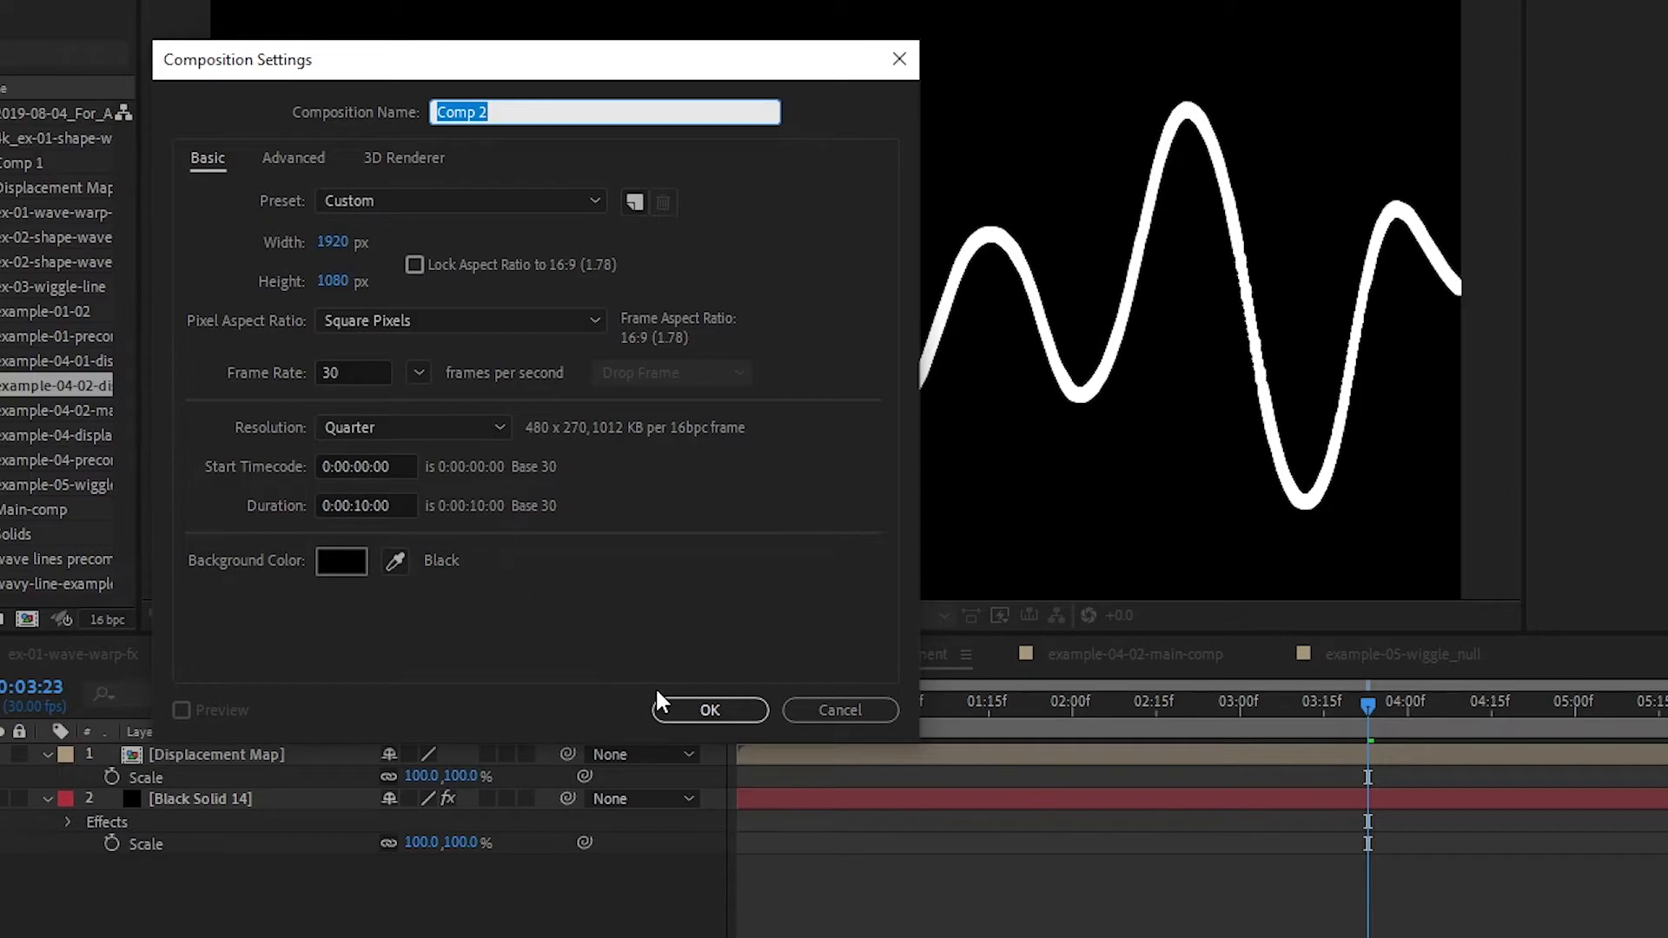
- Create a 1920 × 1080, 30 fps, 10-second composition and add a comp-sized gray solid named "wave line"
{"action": "left_click", "coordinate": [688, 706]}
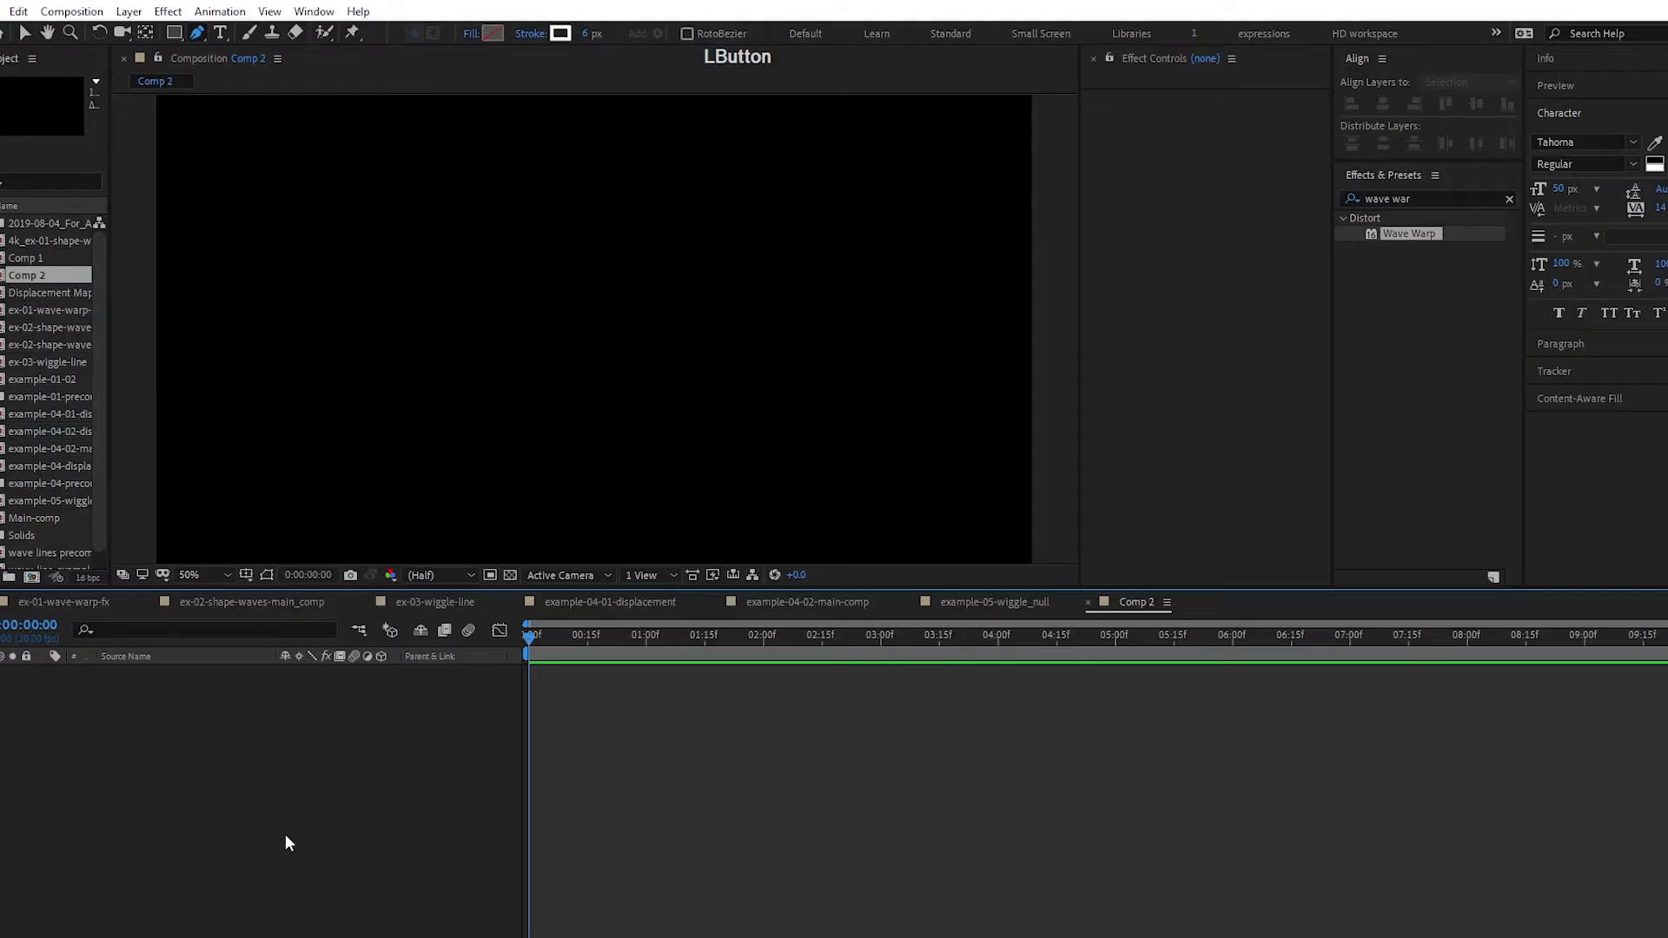
{"action": "key", "text": "ctrl+y"}
{"action": "left_click_drag", "start_coordinate": [396, 182], "coordinate": [251, 210]}
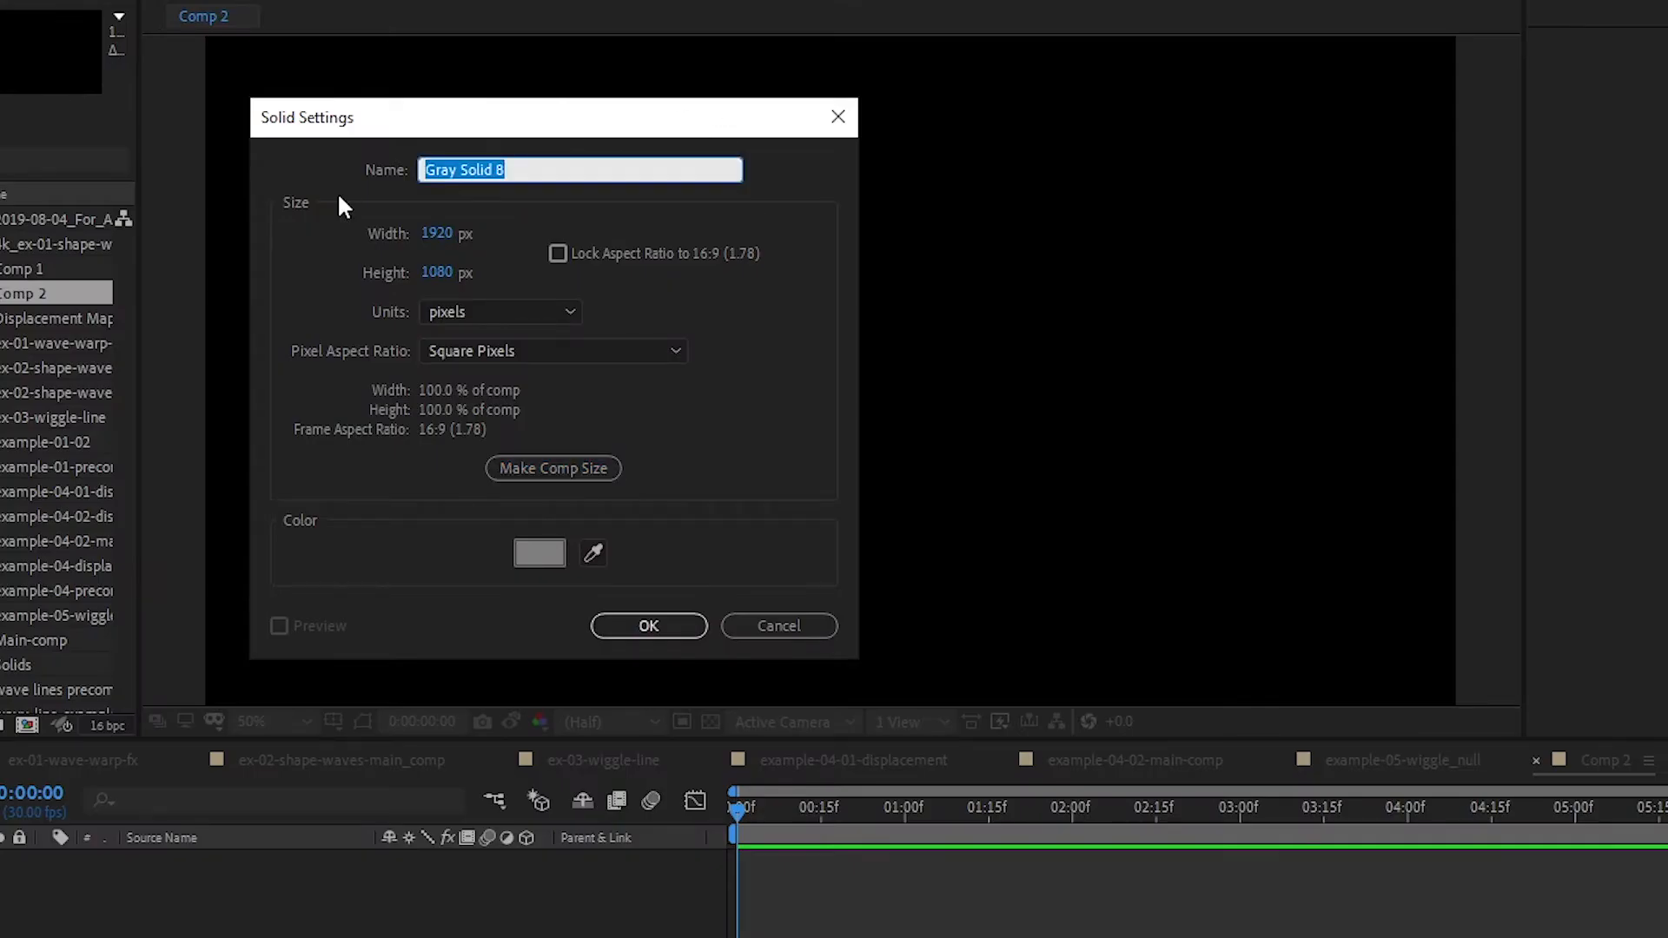
{"action": "type", "text": "wave line"}
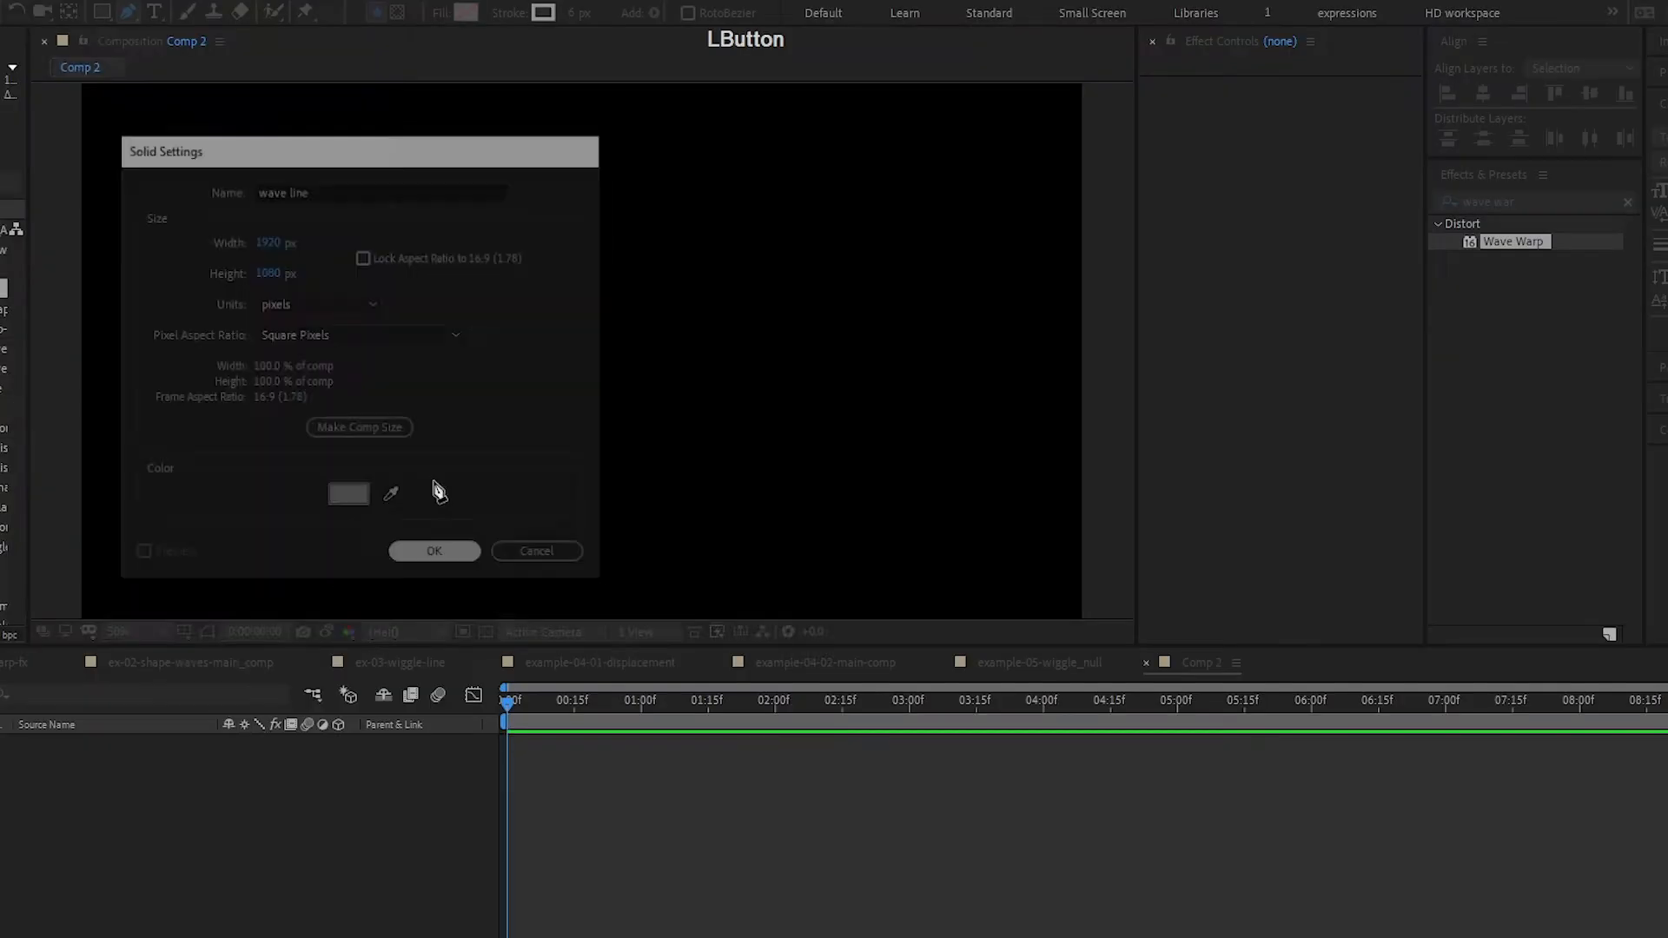
{"action": "left_click", "coordinate": [649, 625]}
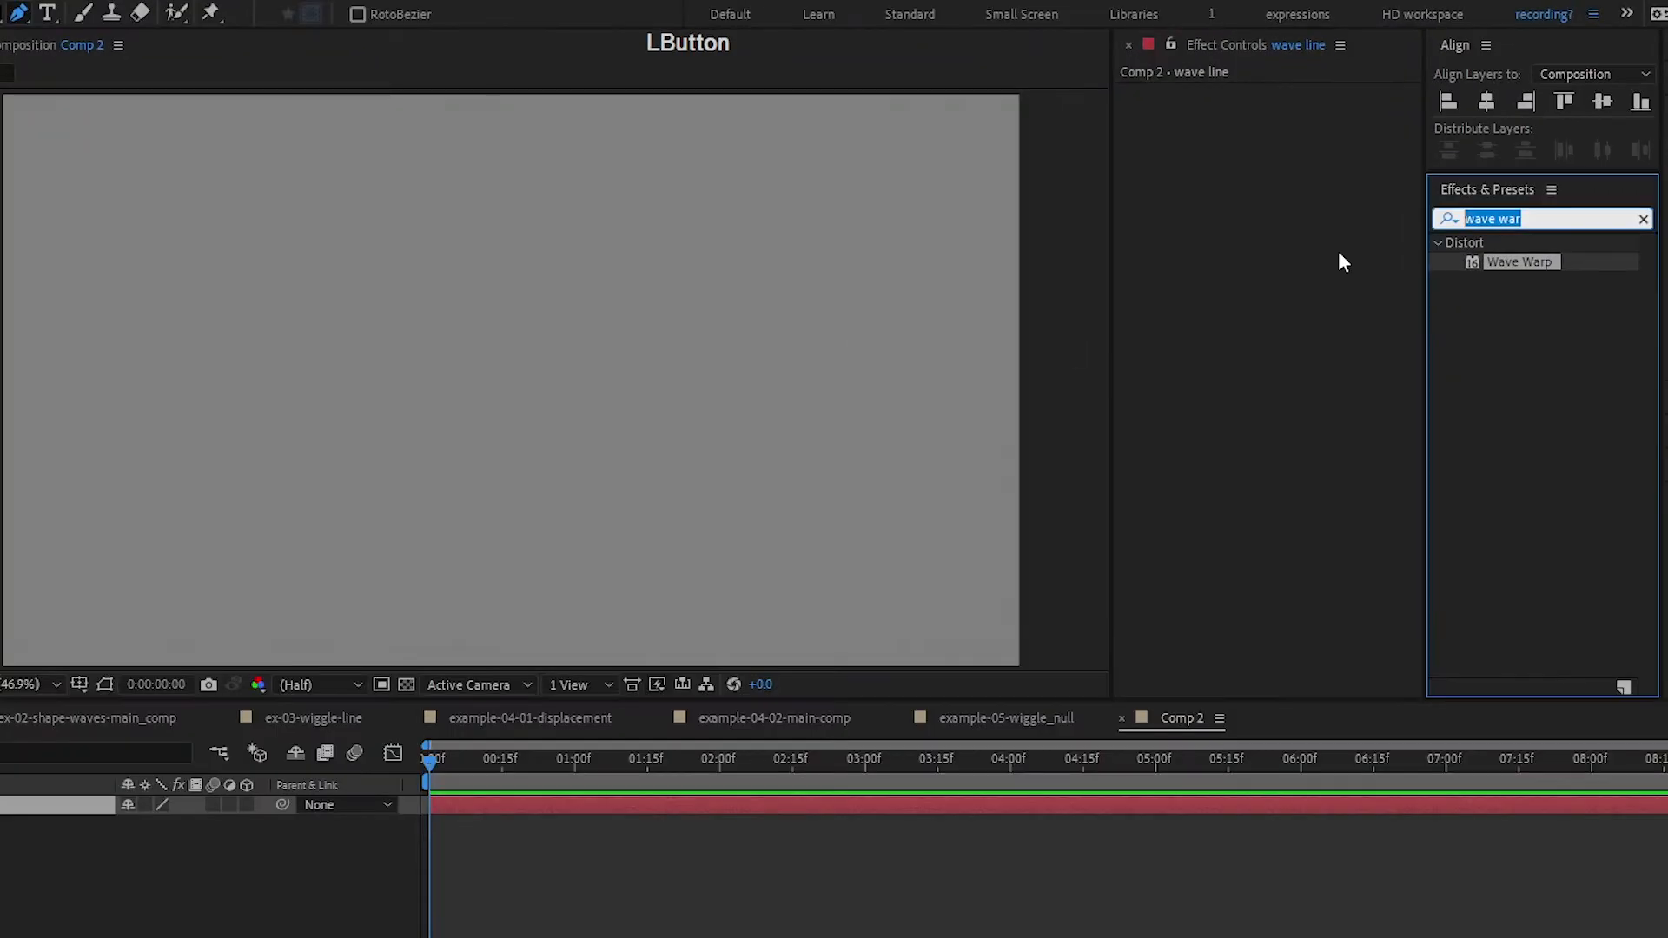
- Apply the Beam effect to the wave line solid and set its starting point's X value to 0
{"action": "type", "text": "beam"}
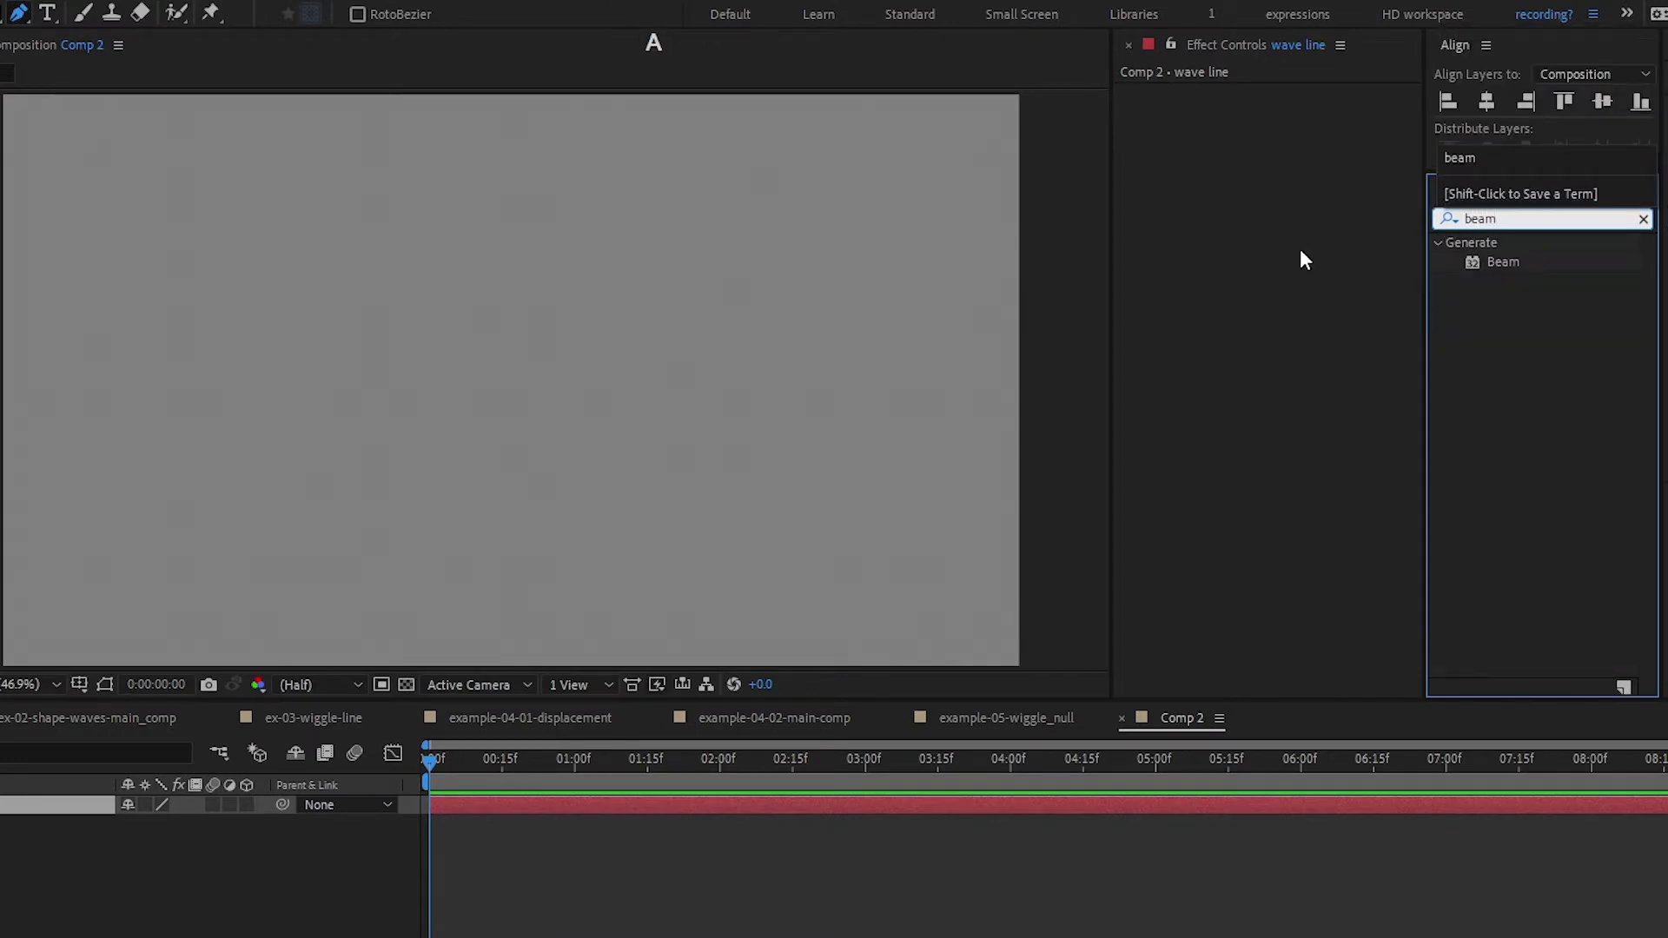
{"action": "double_click", "coordinate": [1503, 262]}
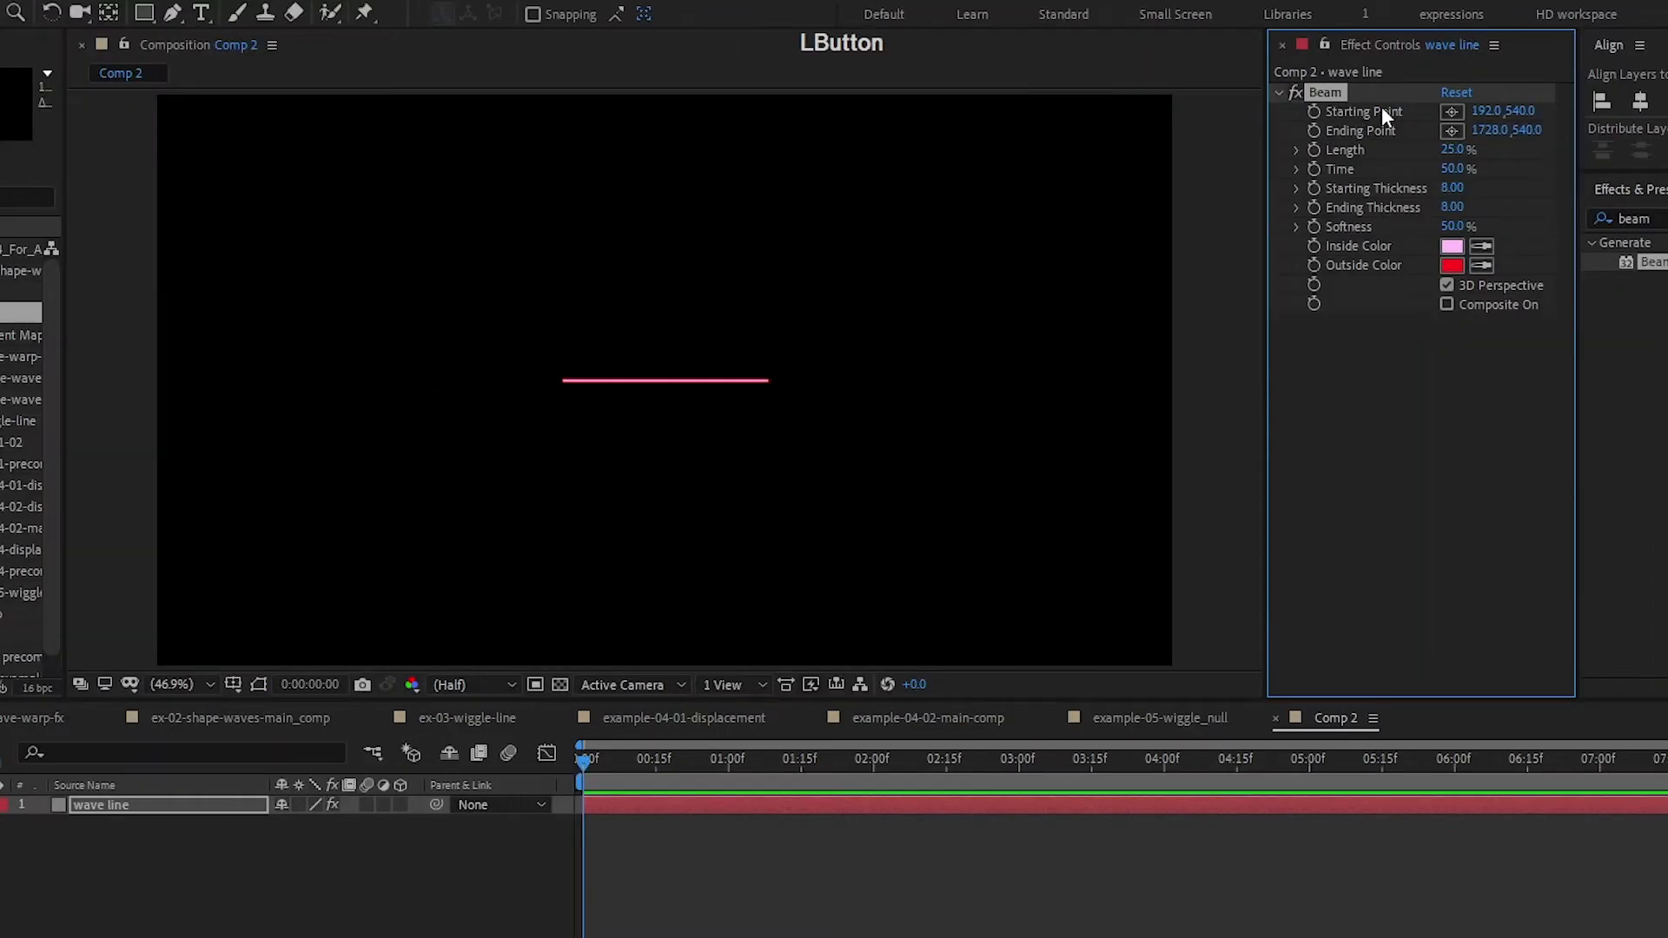
{"action": "left_click", "coordinate": [1486, 111]}
{"action": "type", "text": "0"}
{"action": "key", "text": "Tab"}
{"action": "key", "text": "Return"}
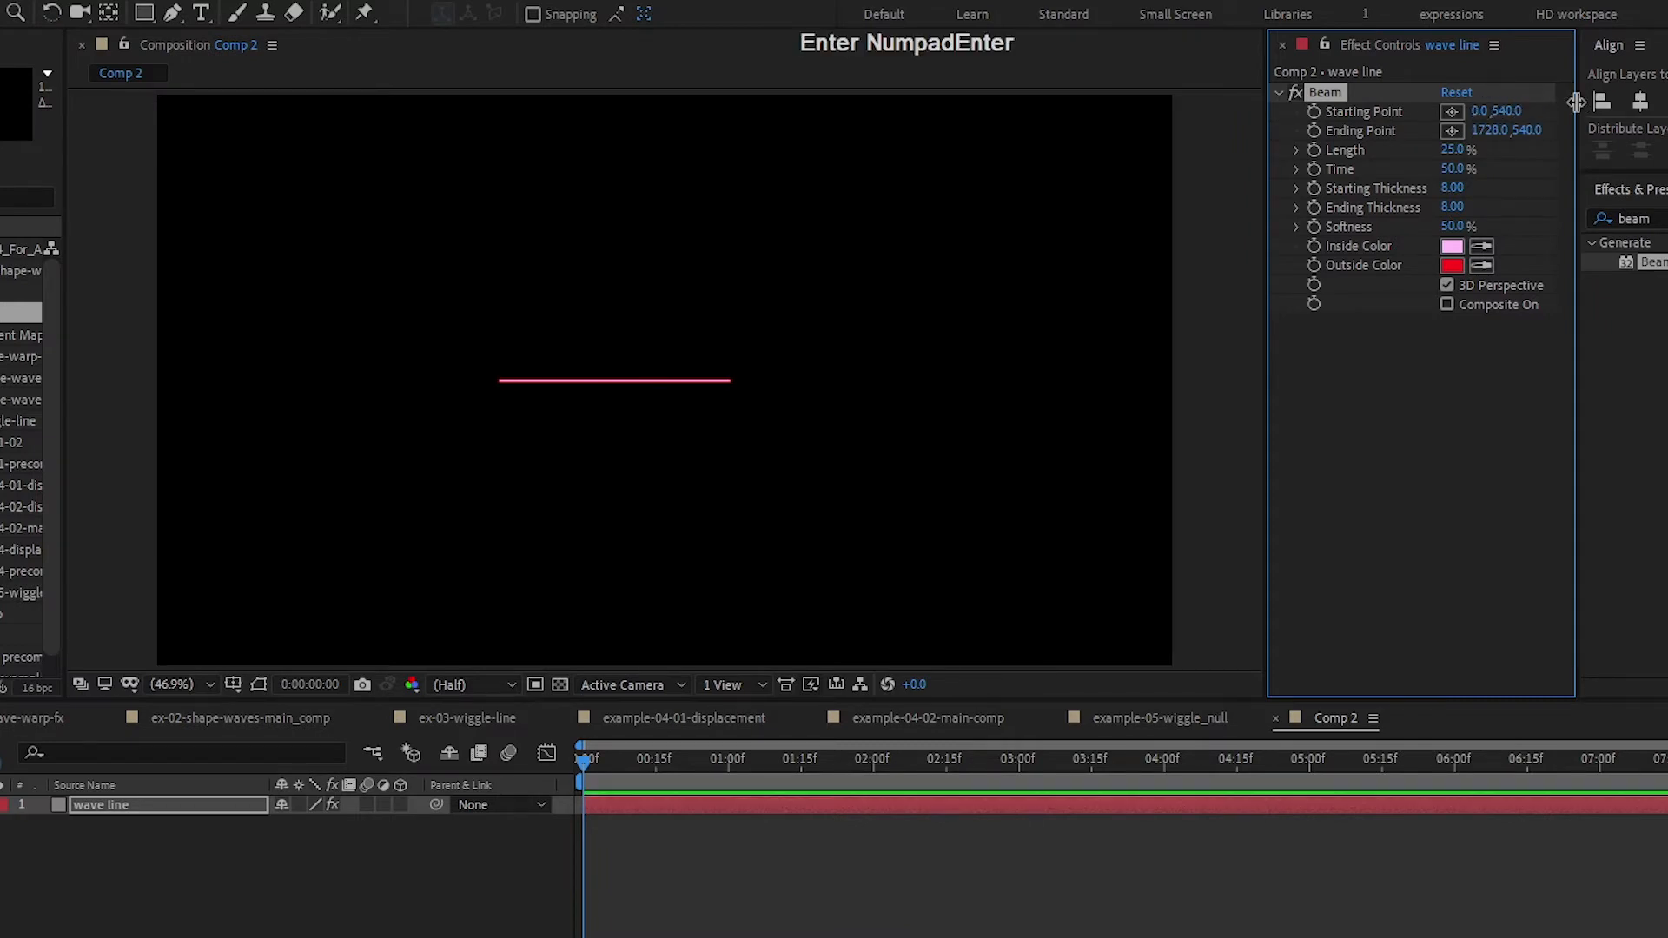
- Set the beam's ending point X value to 1920 and its length to 100%
{"action": "left_click", "coordinate": [1495, 129]}
{"action": "type", "text": "1920"}
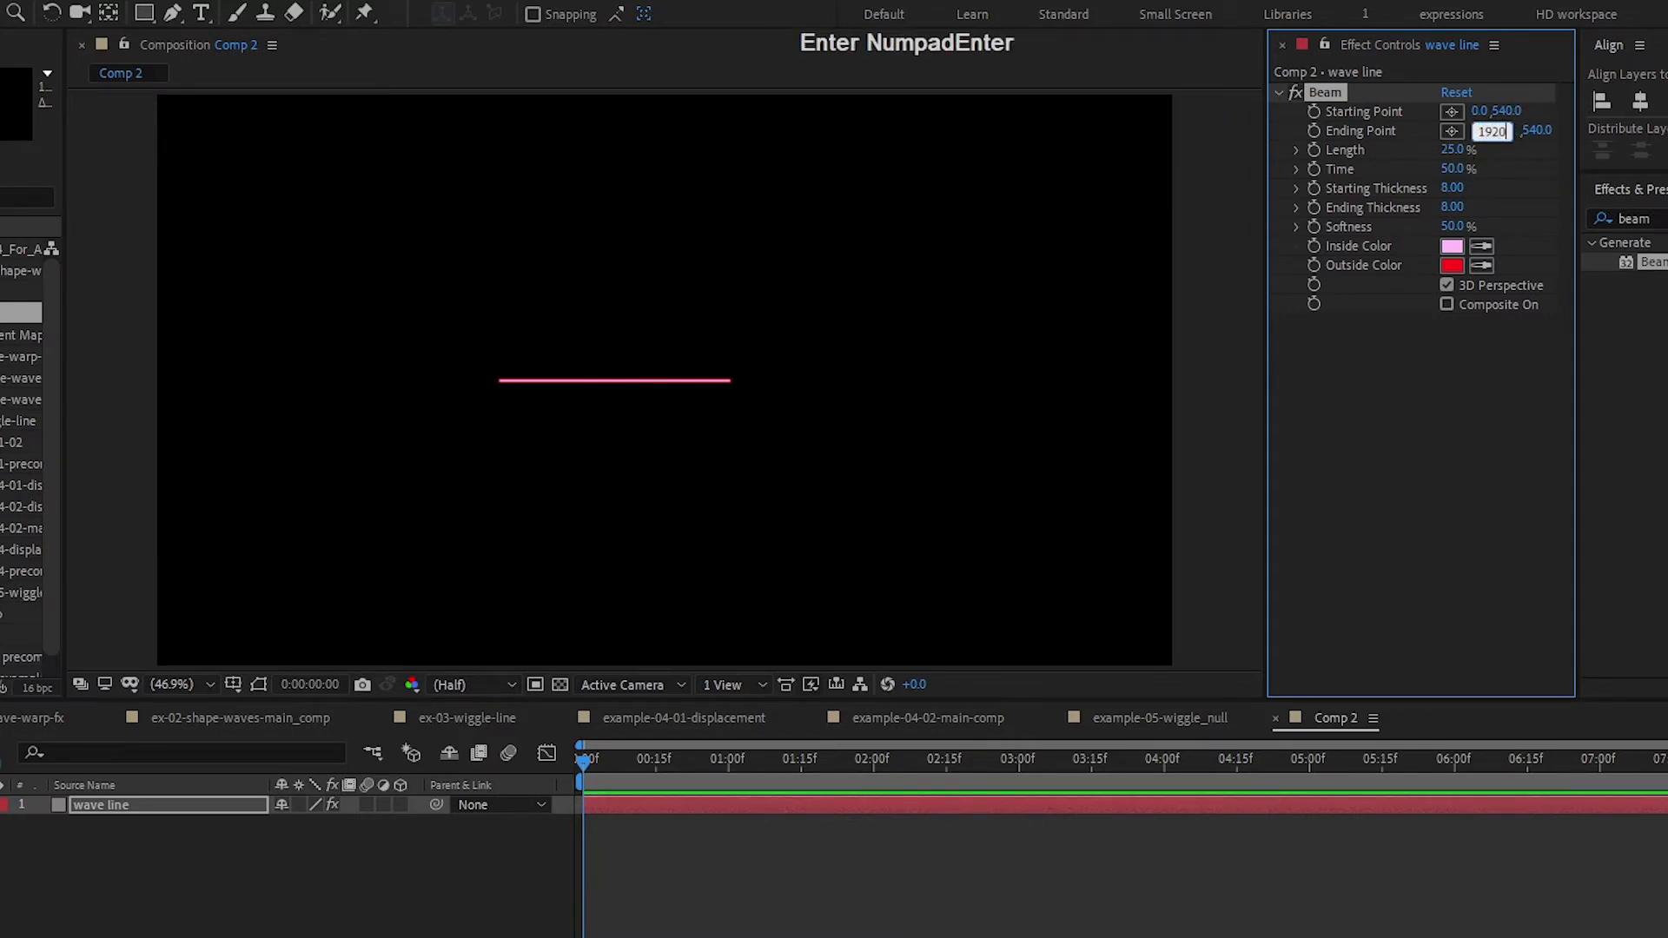
{"action": "key", "text": "KP_Enter"}
{"action": "left_click", "coordinate": [1455, 149]}
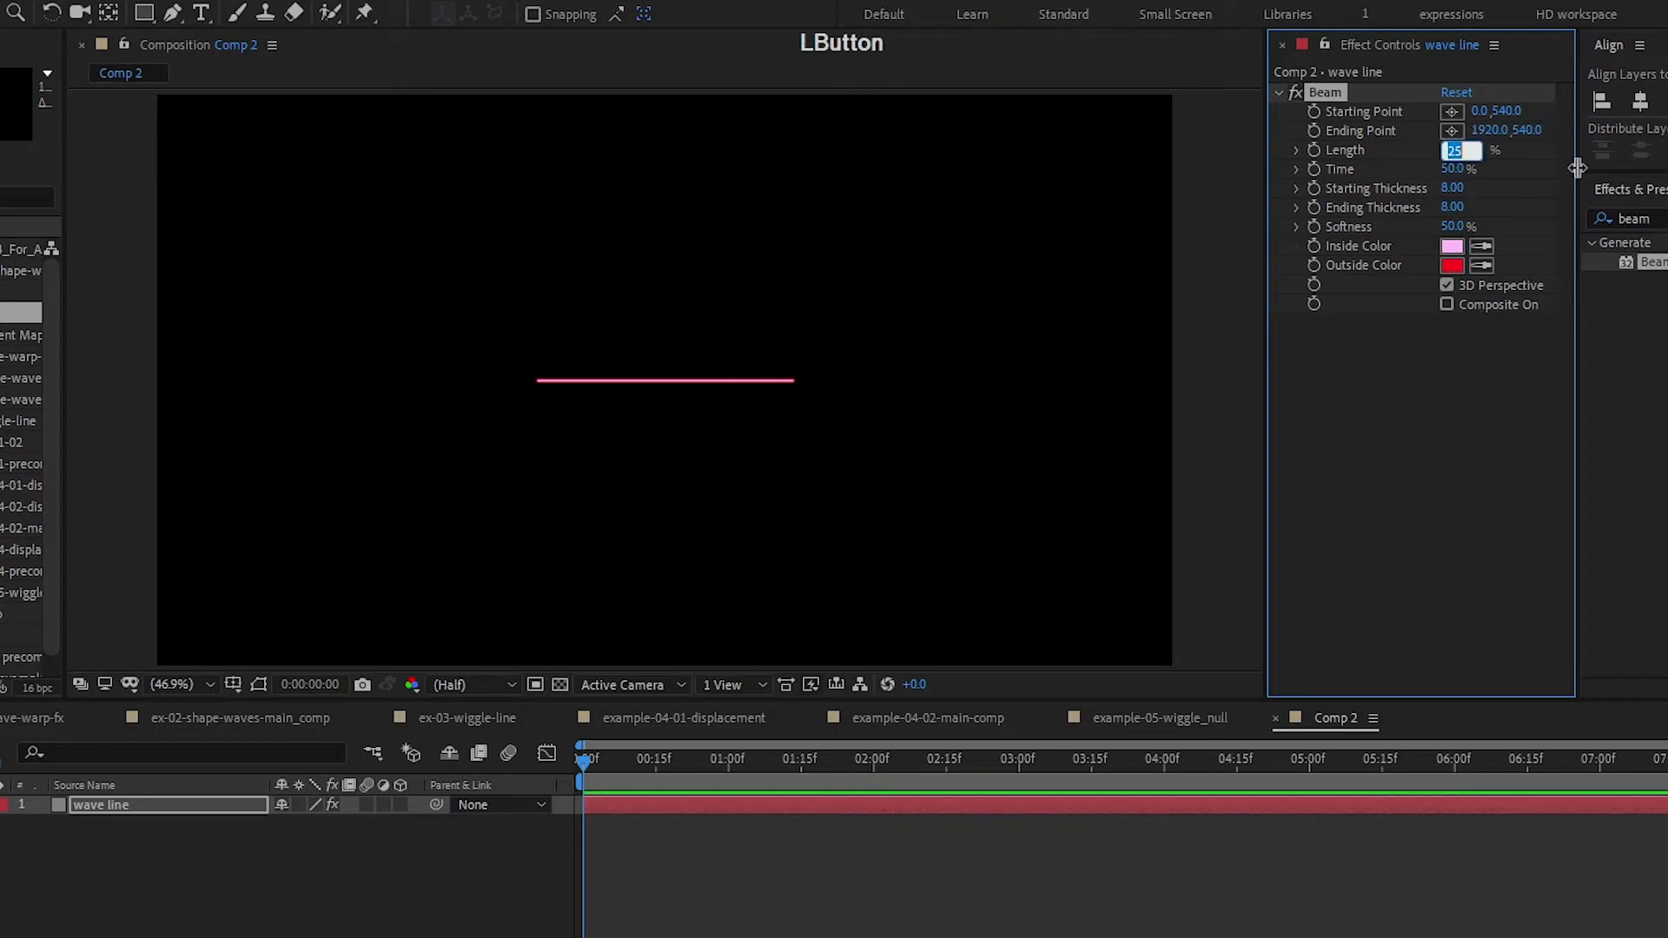
{"action": "type", "text": "100"}
{"action": "key", "text": "KP_Enter"}
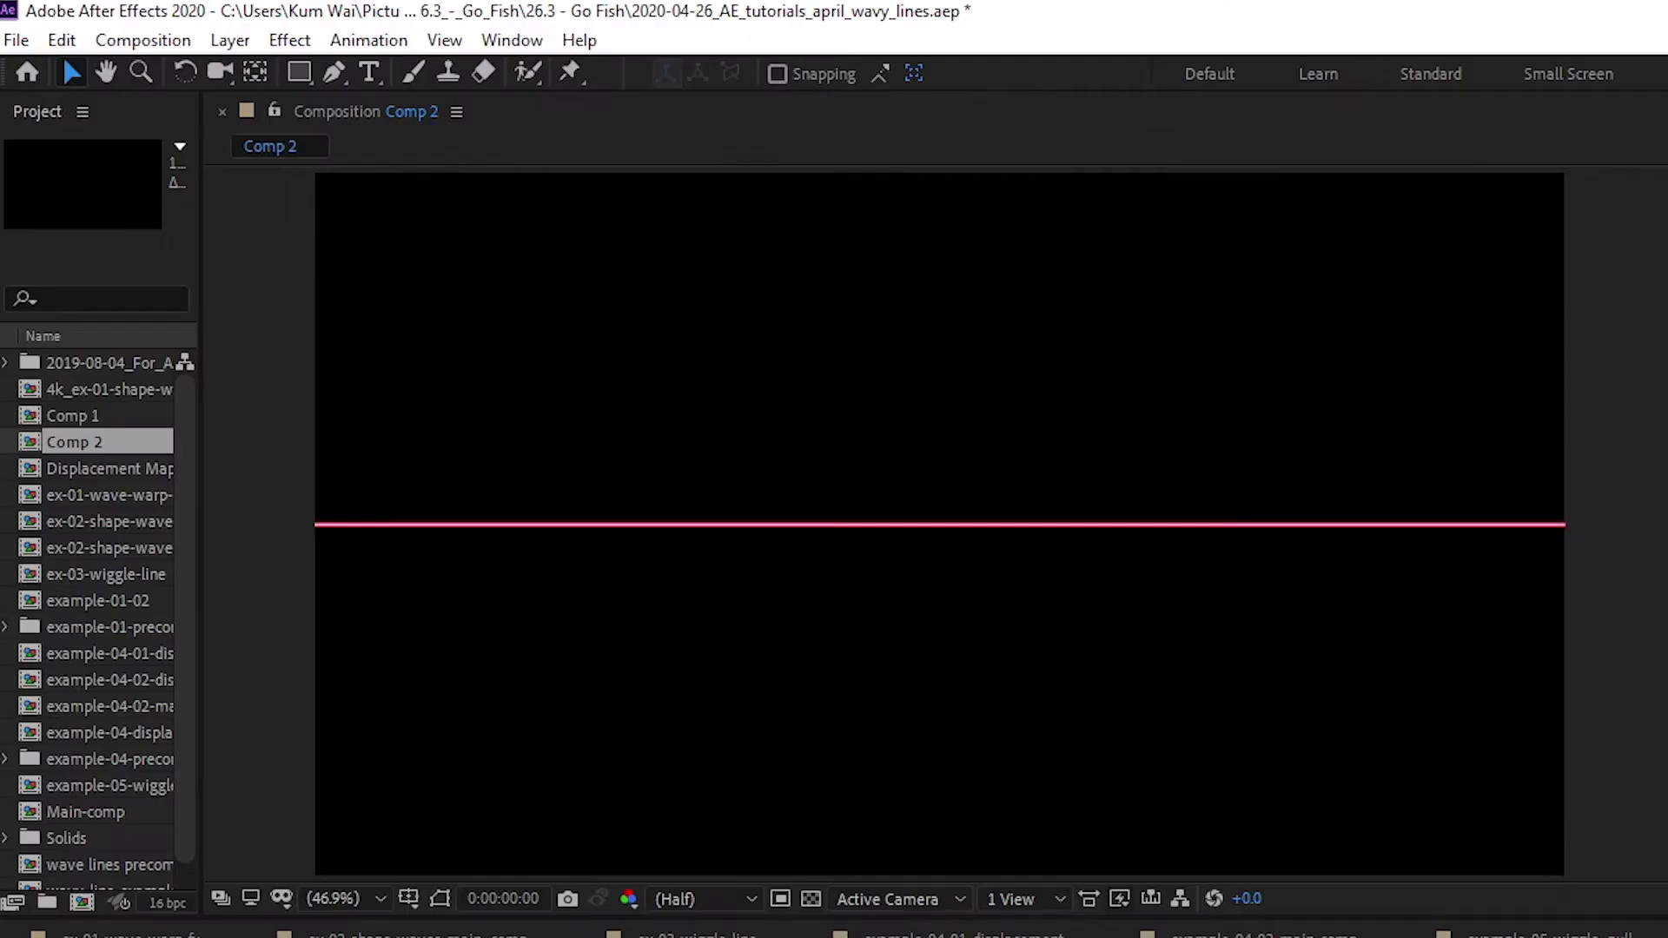
- Change both the inside and outside colors of the beam to white (FFFFFF)
{"action": "left_click", "coordinate": [1452, 246]}
{"action": "left_click_drag", "start_coordinate": [32, 99], "coordinate": [29, 64]}
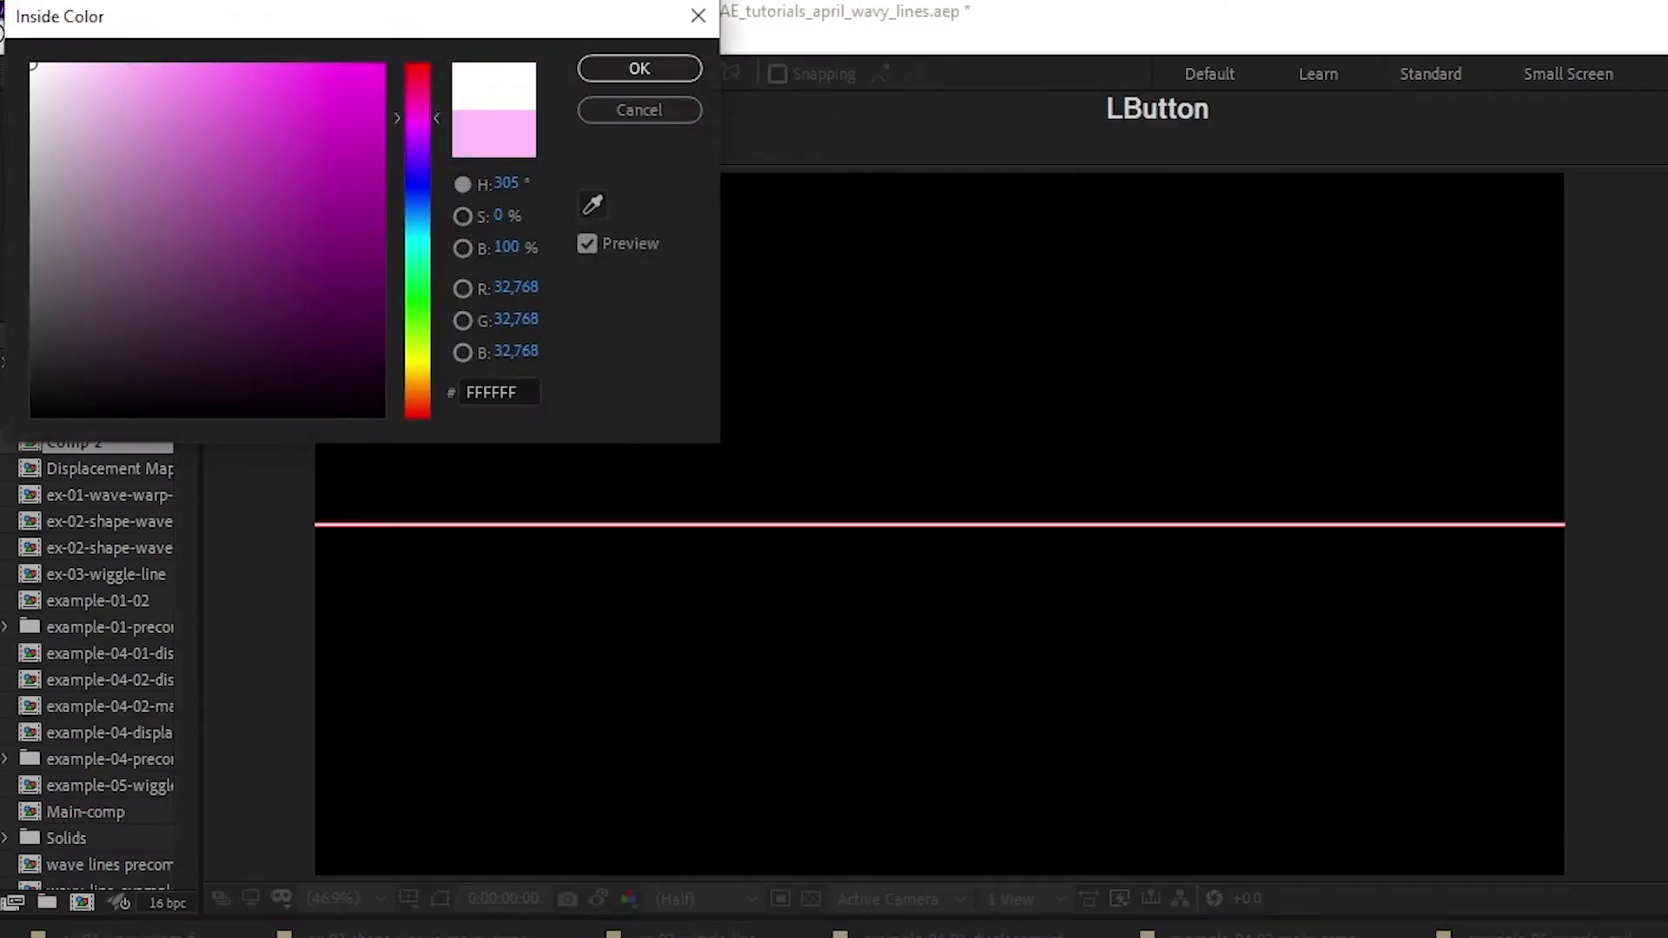
{"action": "key", "text": "Return"}
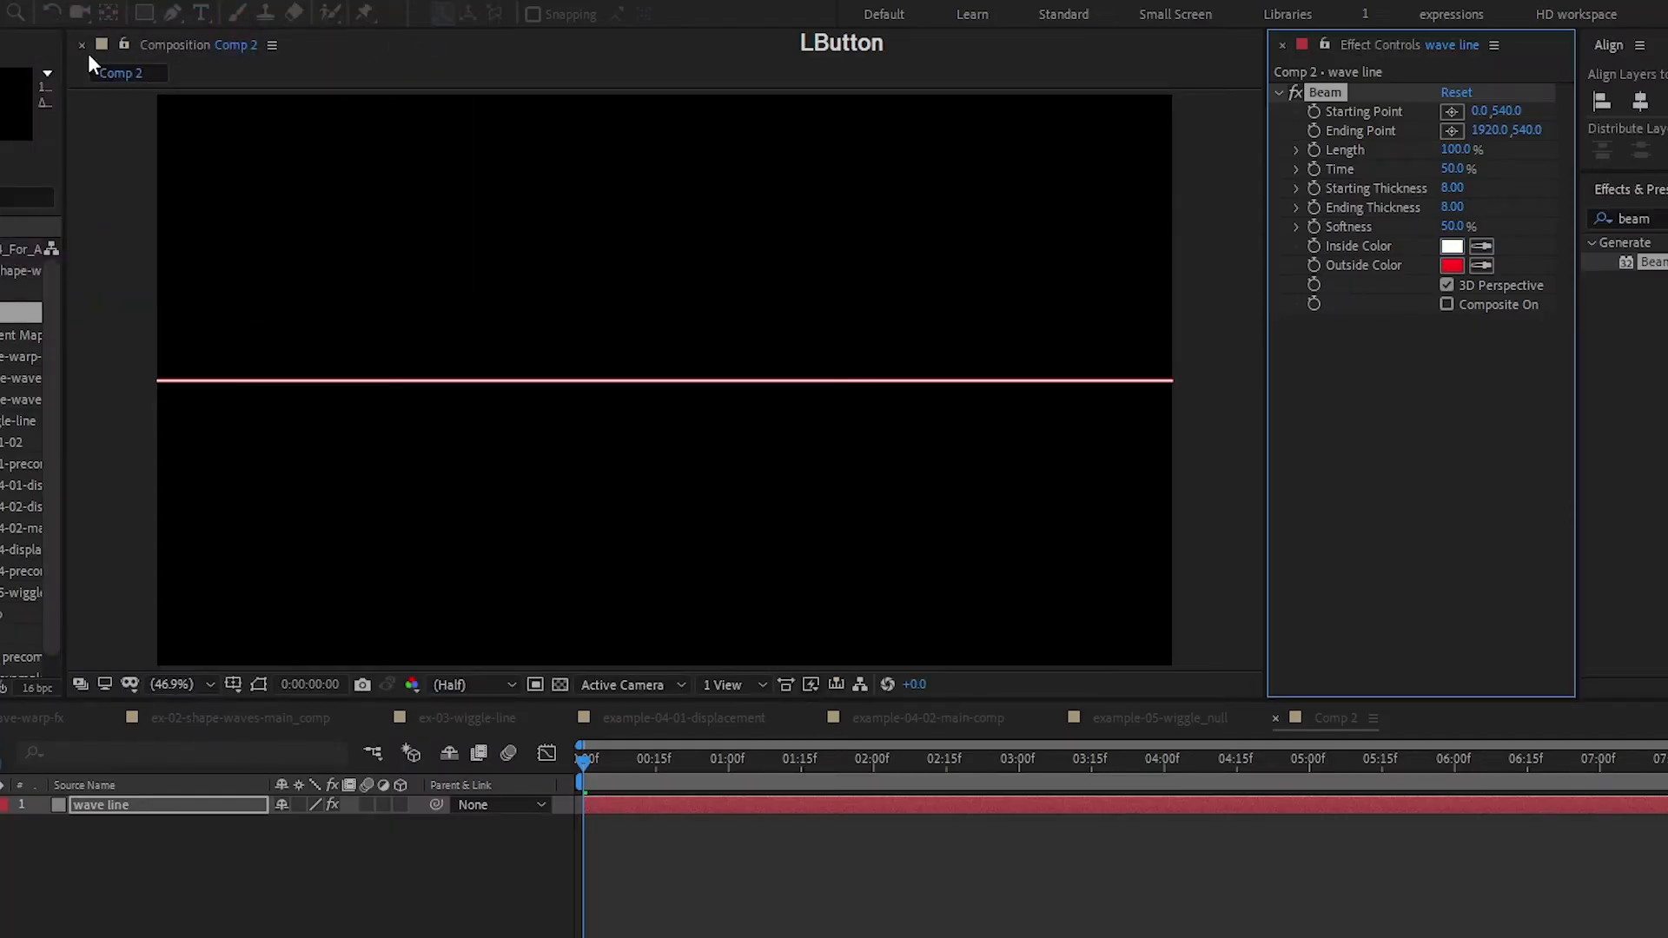
{"action": "left_click", "coordinate": [1451, 265]}
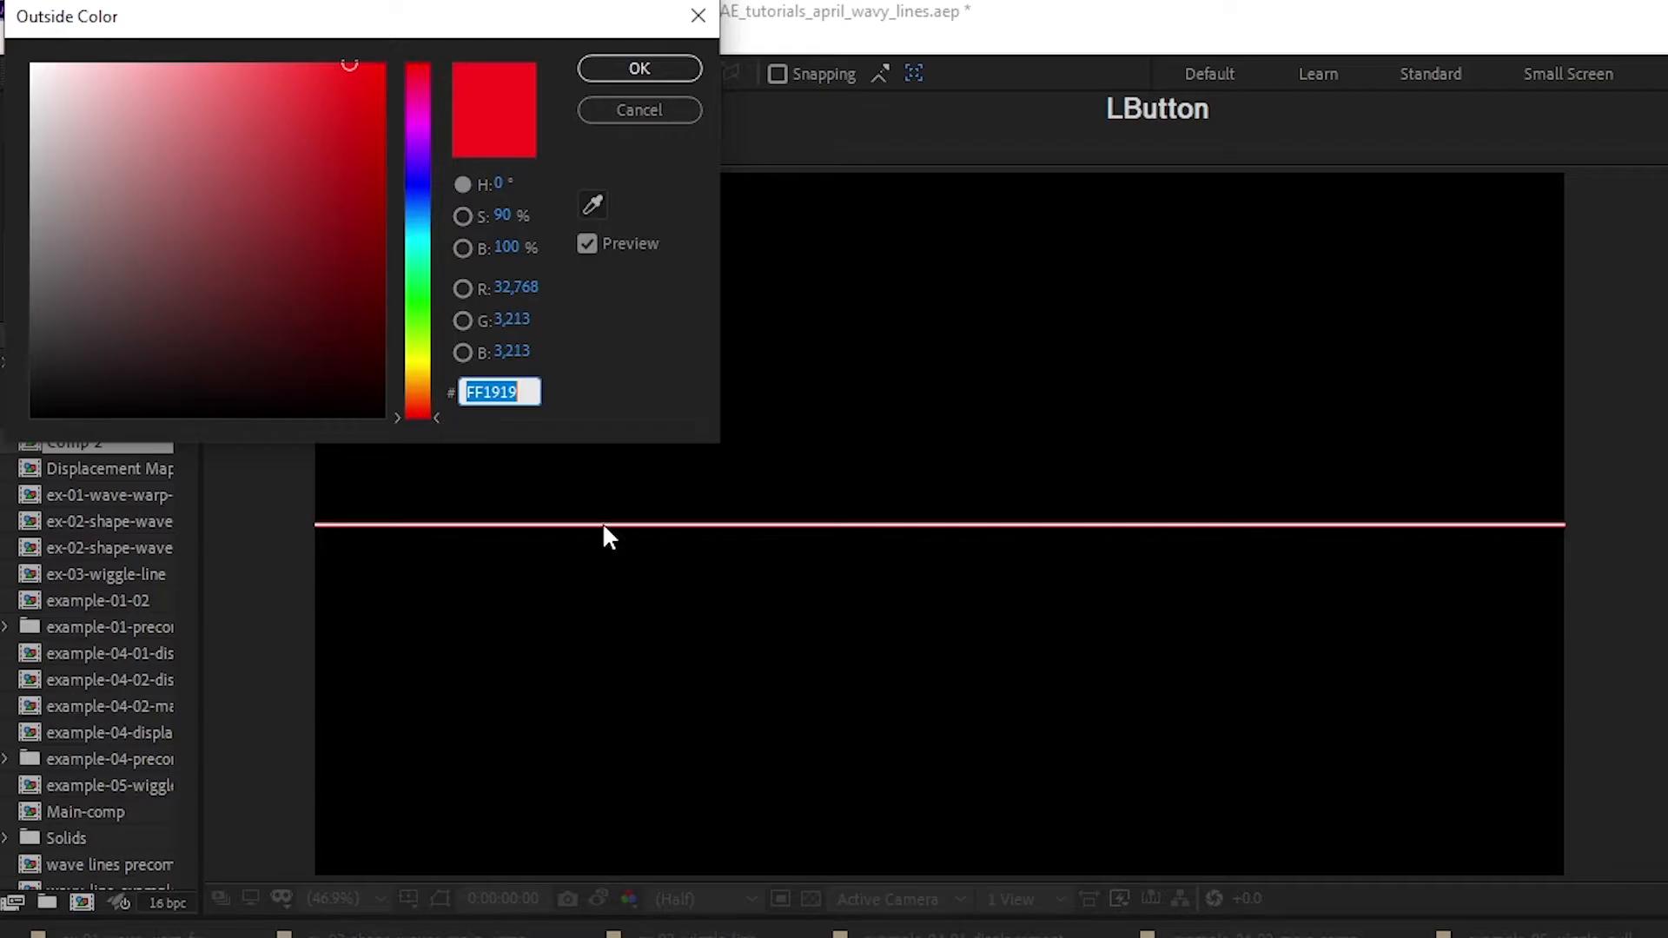
{"action": "left_click", "coordinate": [140, 173]}
{"action": "left_click_drag", "start_coordinate": [70, 134], "coordinate": [29, 64]}
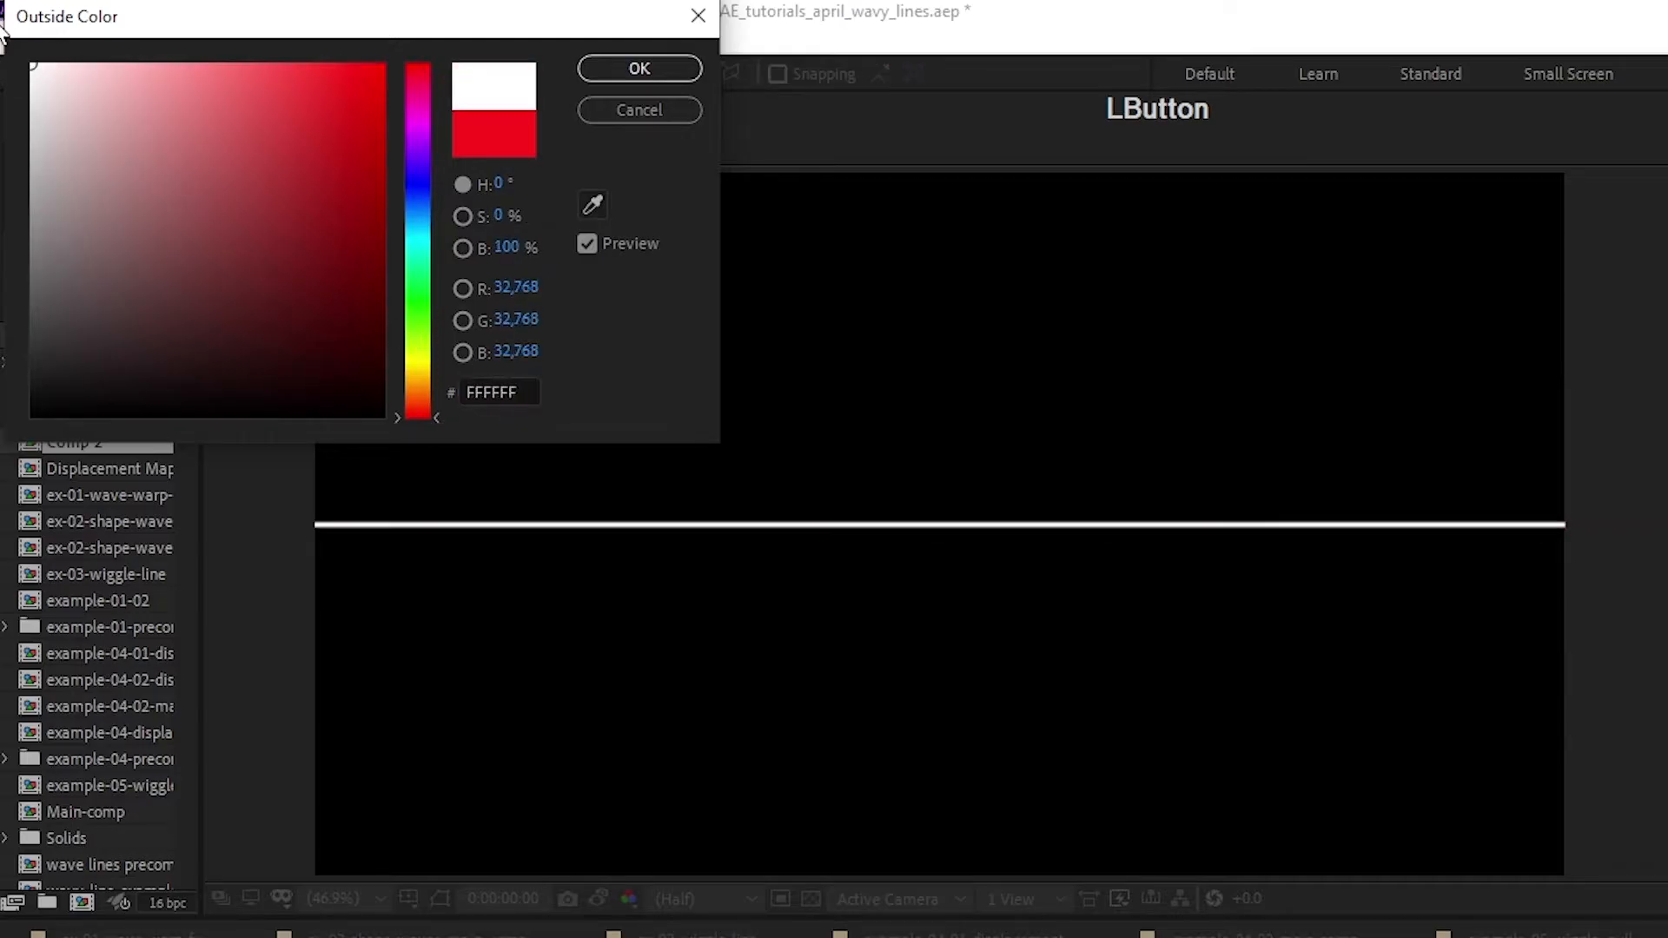
{"action": "left_click", "coordinate": [660, 68]}
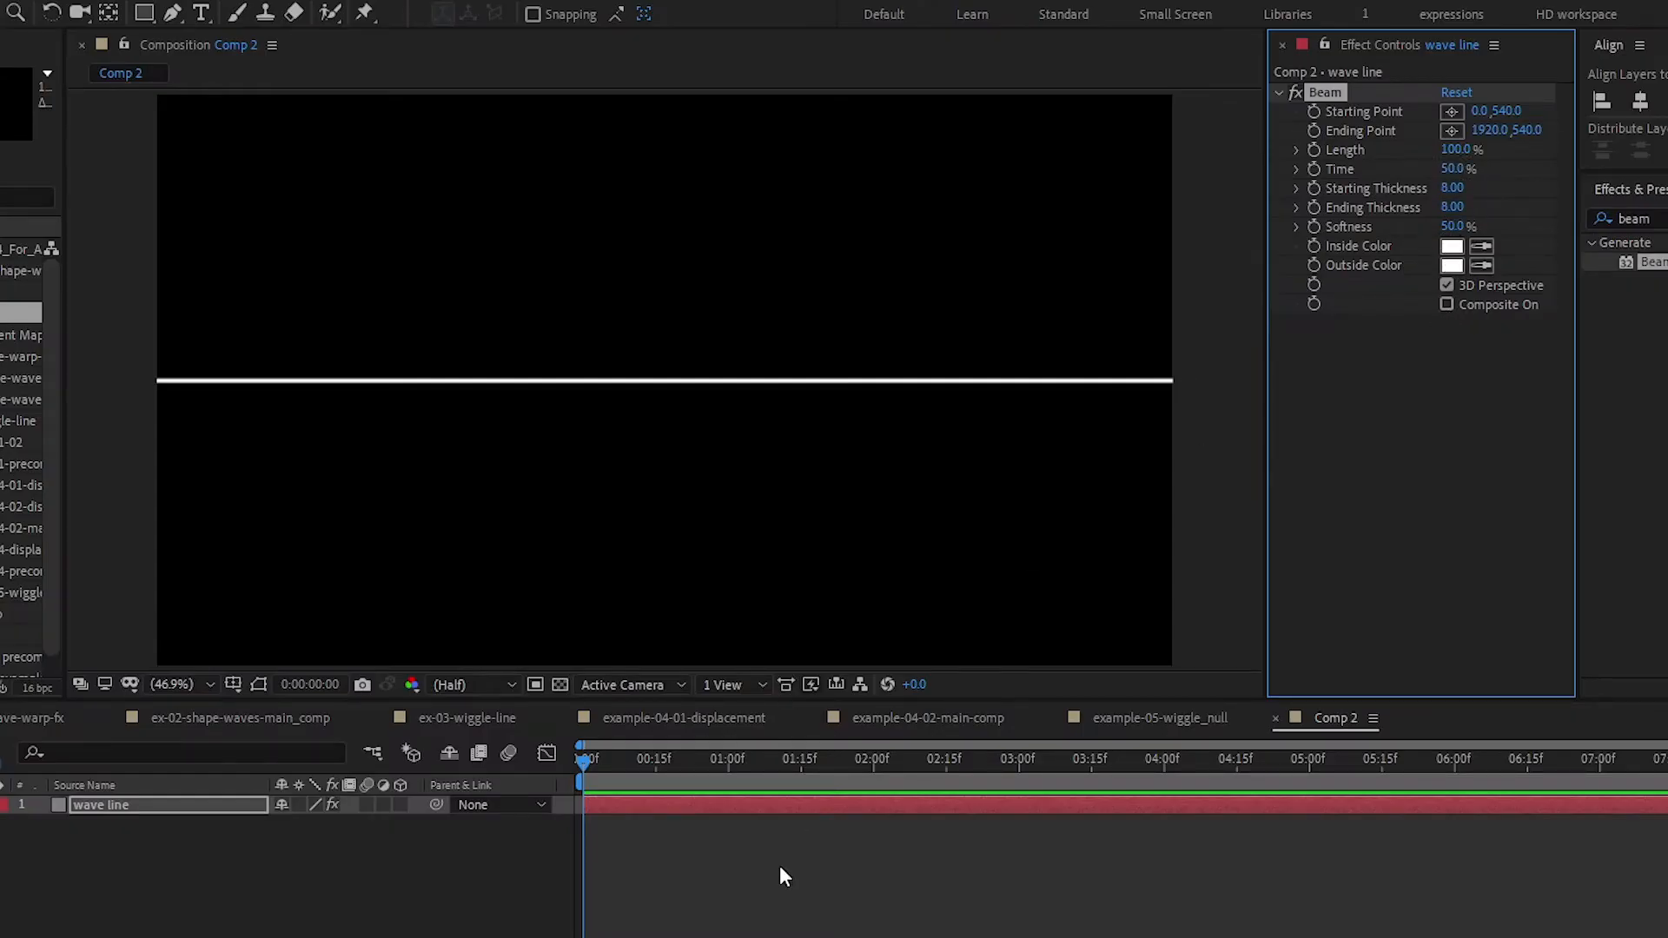
{"action": "left_click", "coordinate": [817, 874]}
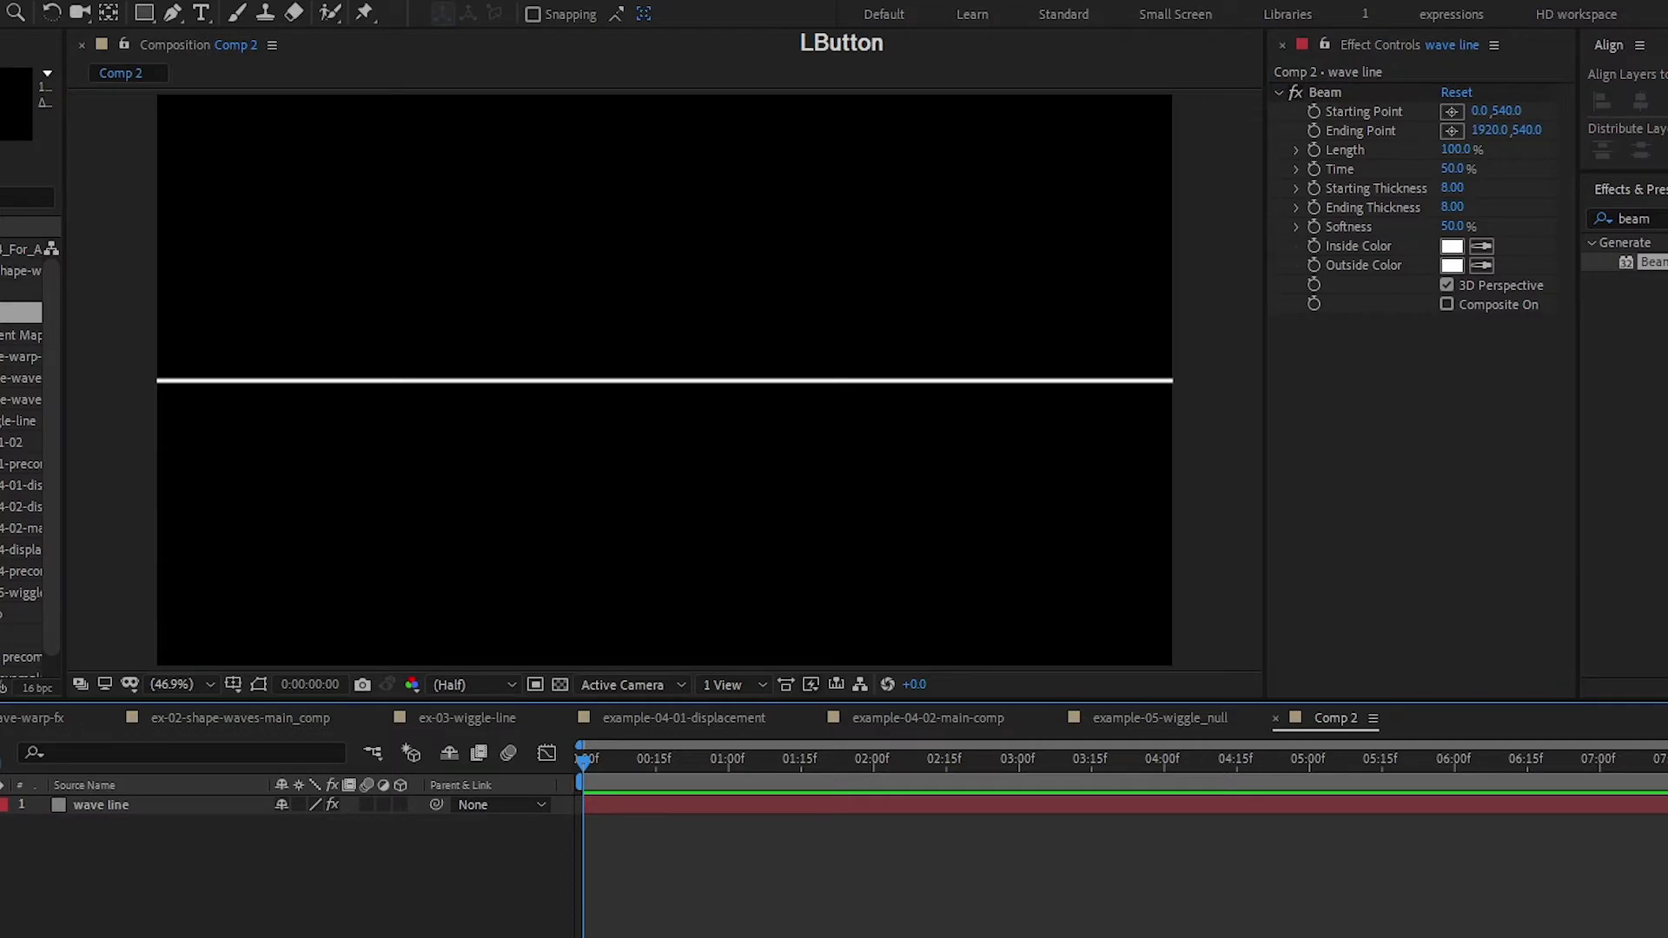
- Find the Displacement Map effect and add it to the wave line layer after the Beam effect
{"action": "type", "text": "dis"}
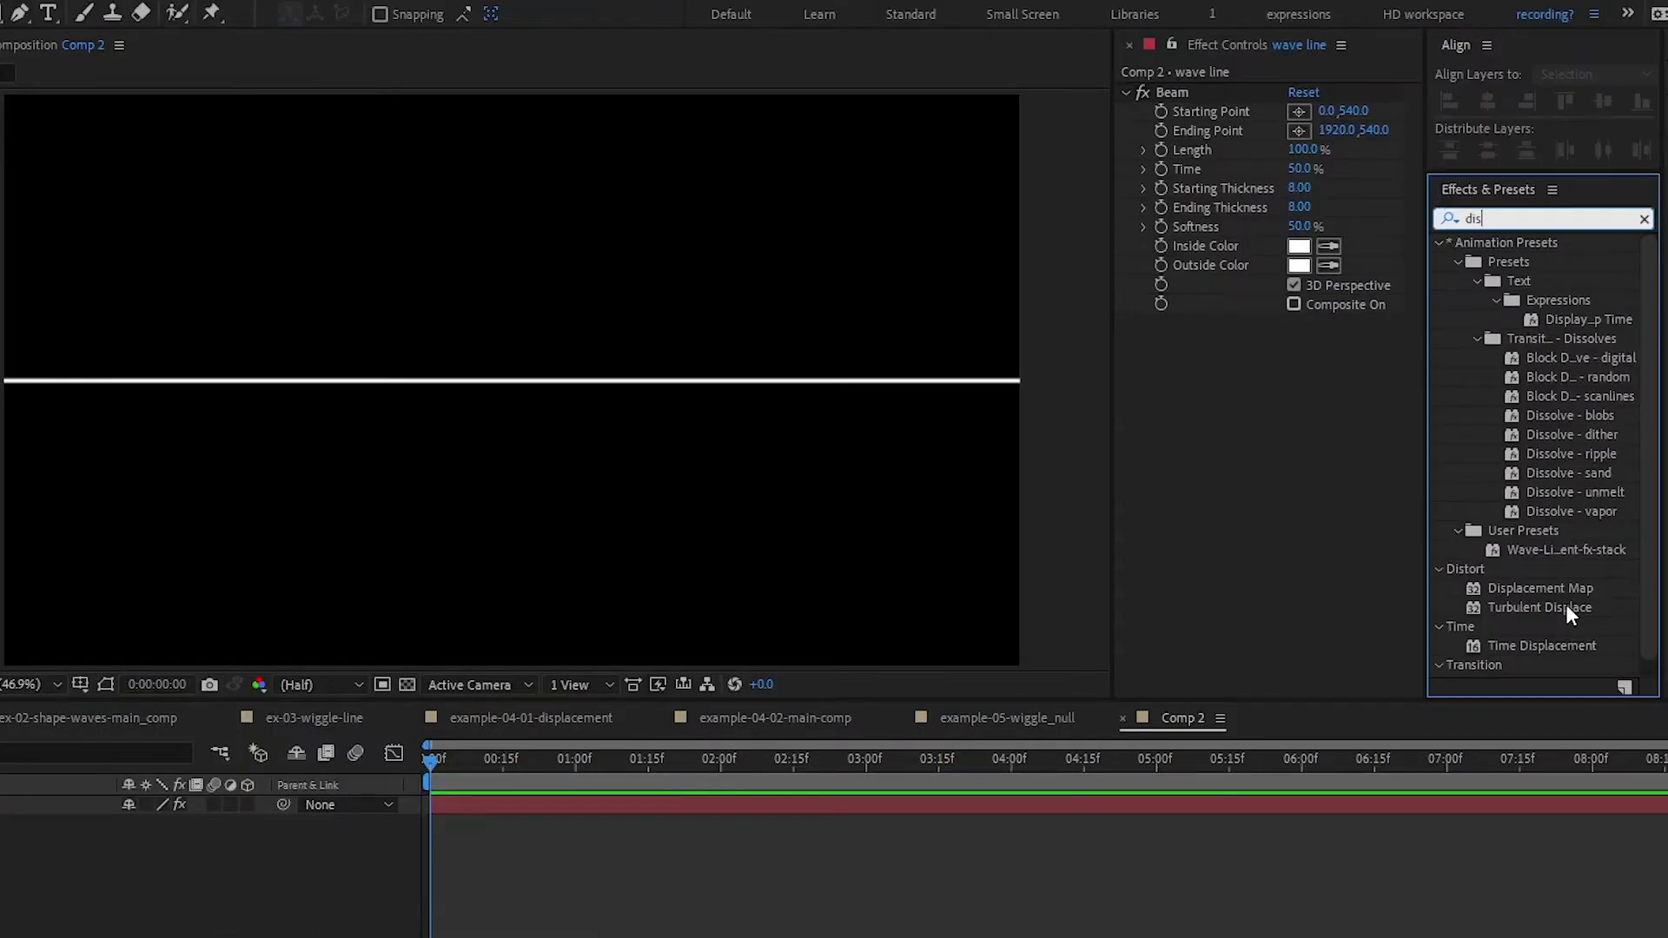
{"action": "left_click", "coordinate": [1565, 591]}
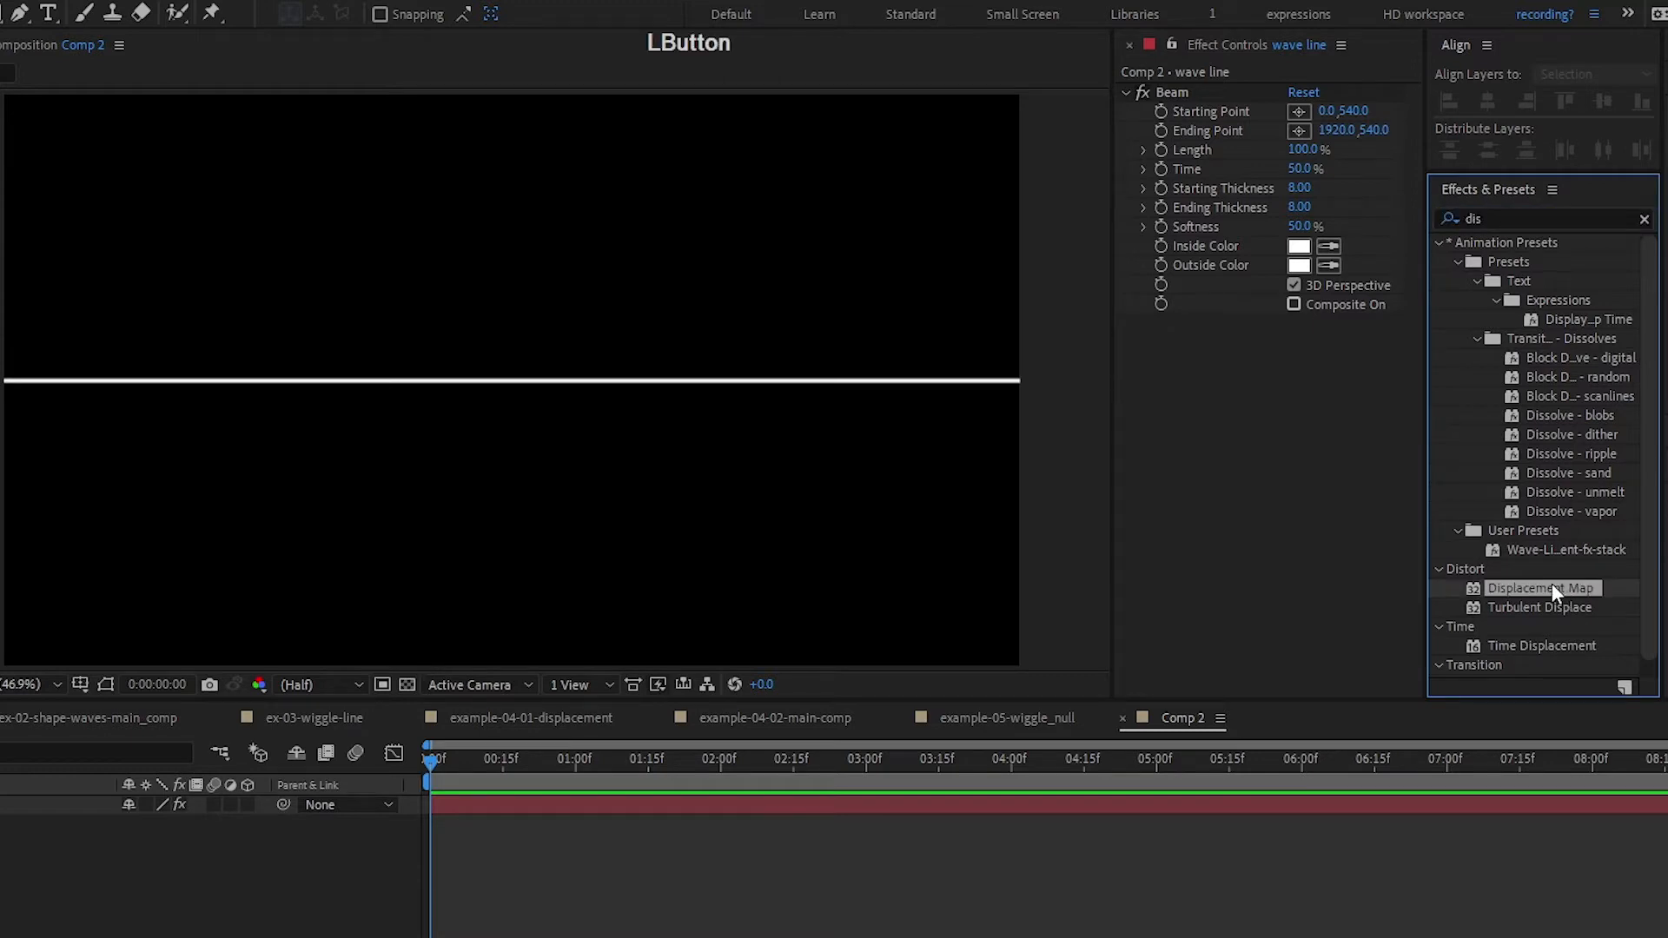
{"action": "left_click_drag", "start_coordinate": [1553, 590], "coordinate": [1324, 346]}
- Add a new solid named "displacement map" to Comp 2, colored mid-gray with 50% brightness (808080)
{"action": "left_click", "coordinate": [7, 728]}
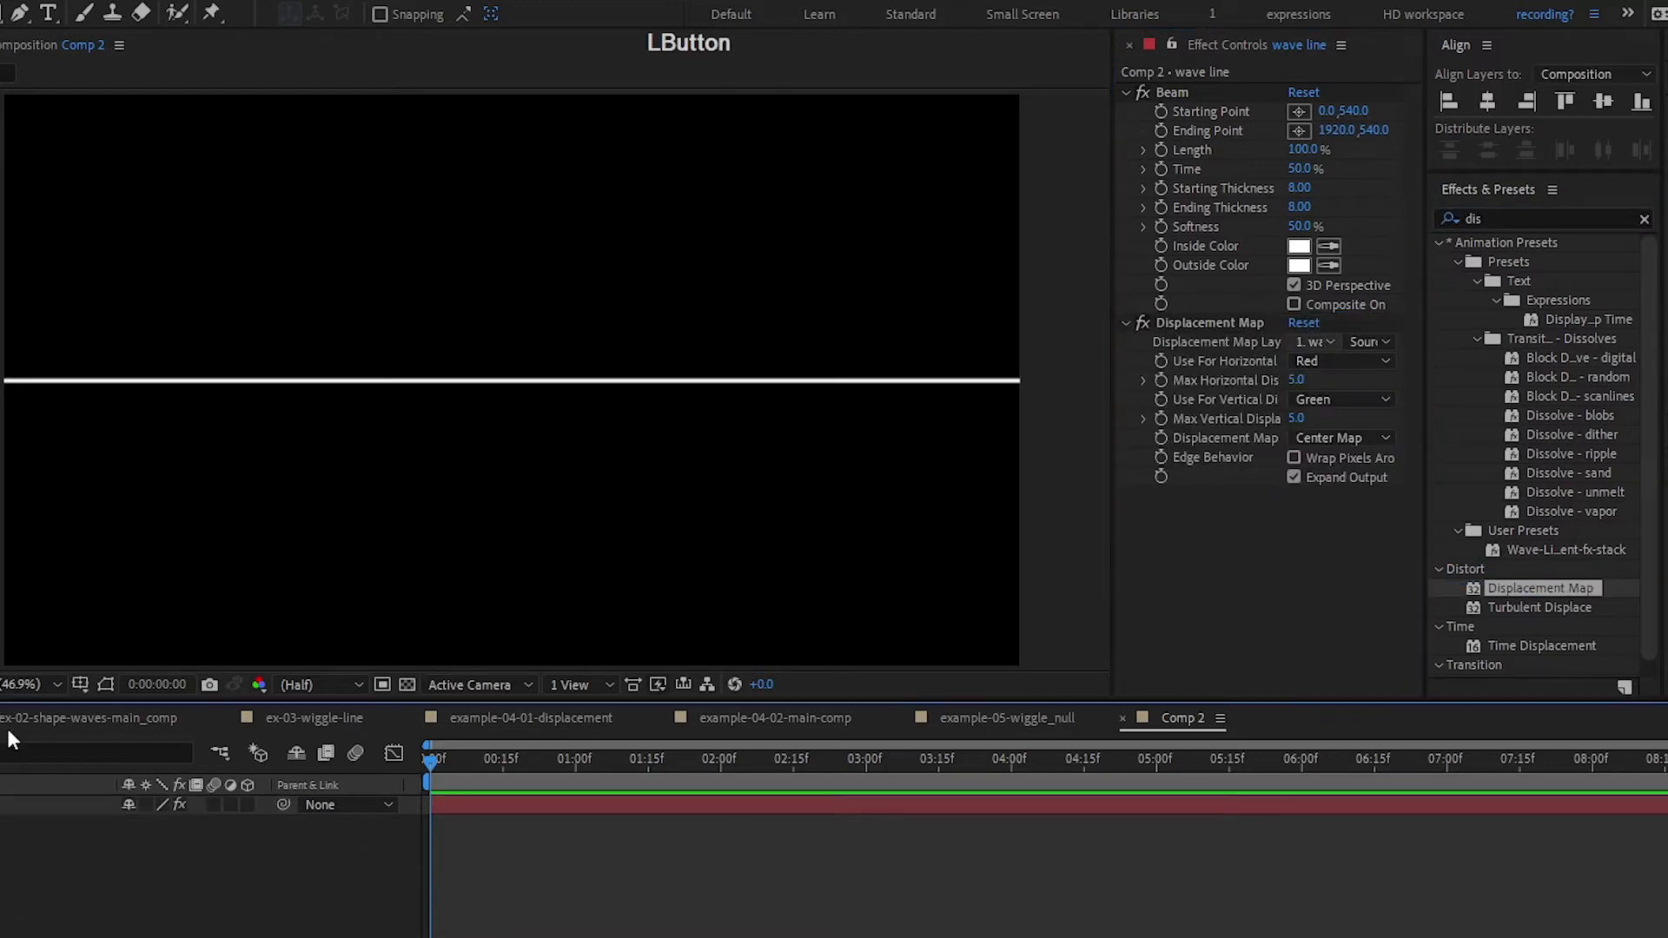
{"action": "key", "text": "ctrl+y"}
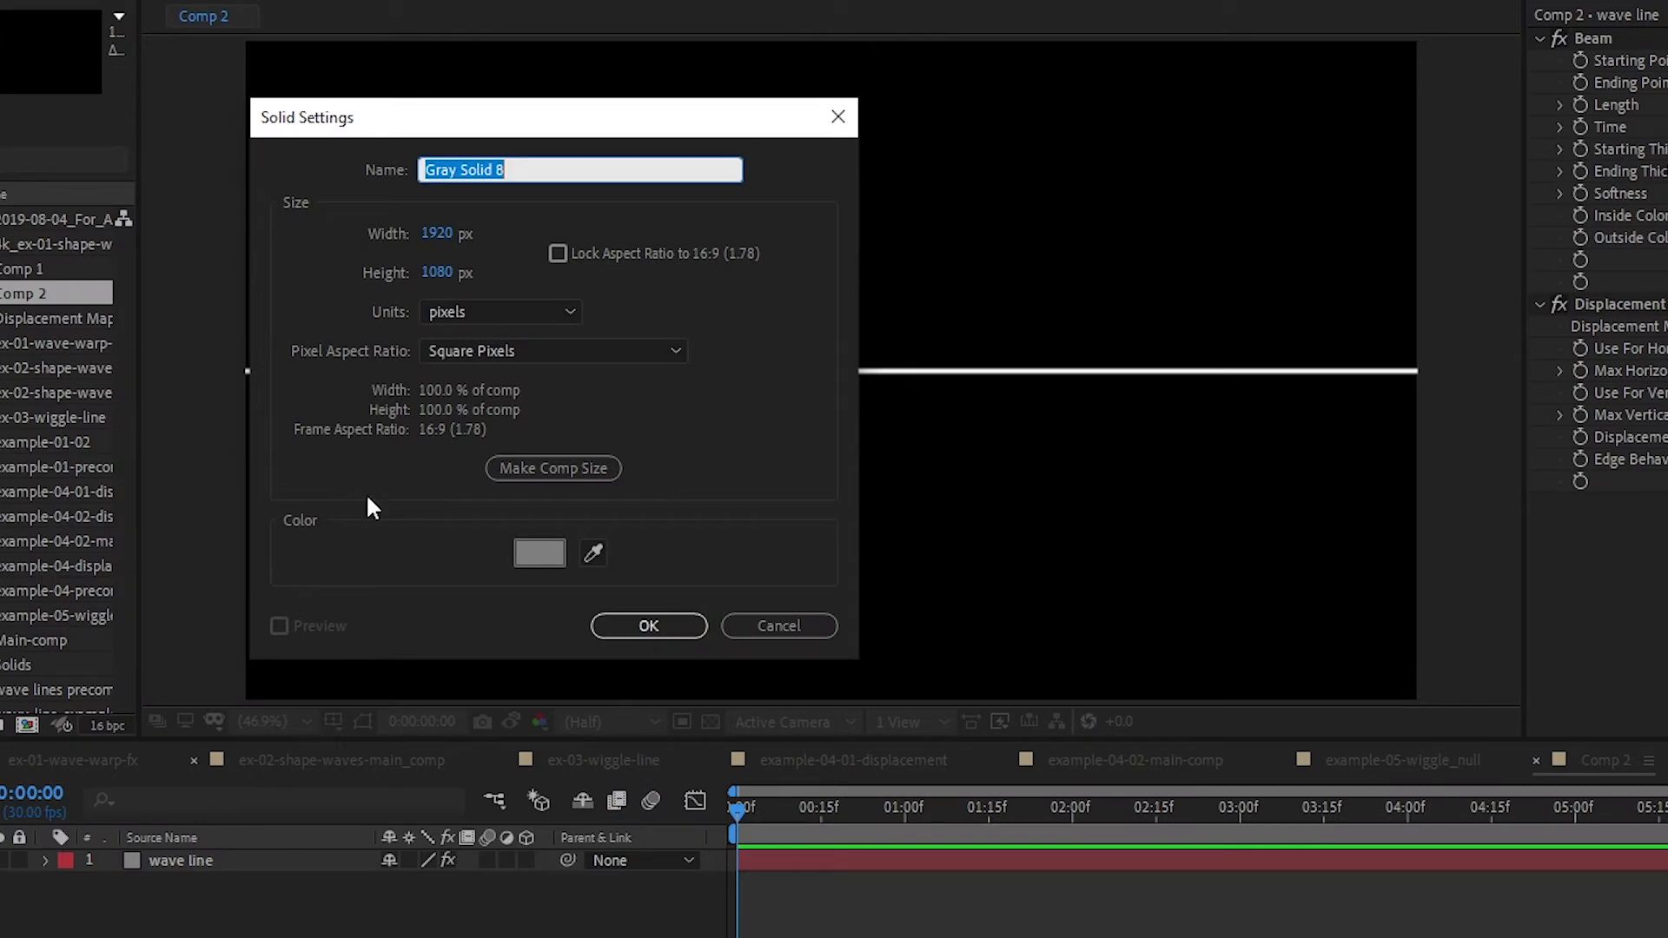
{"action": "type", "text": "displ"}
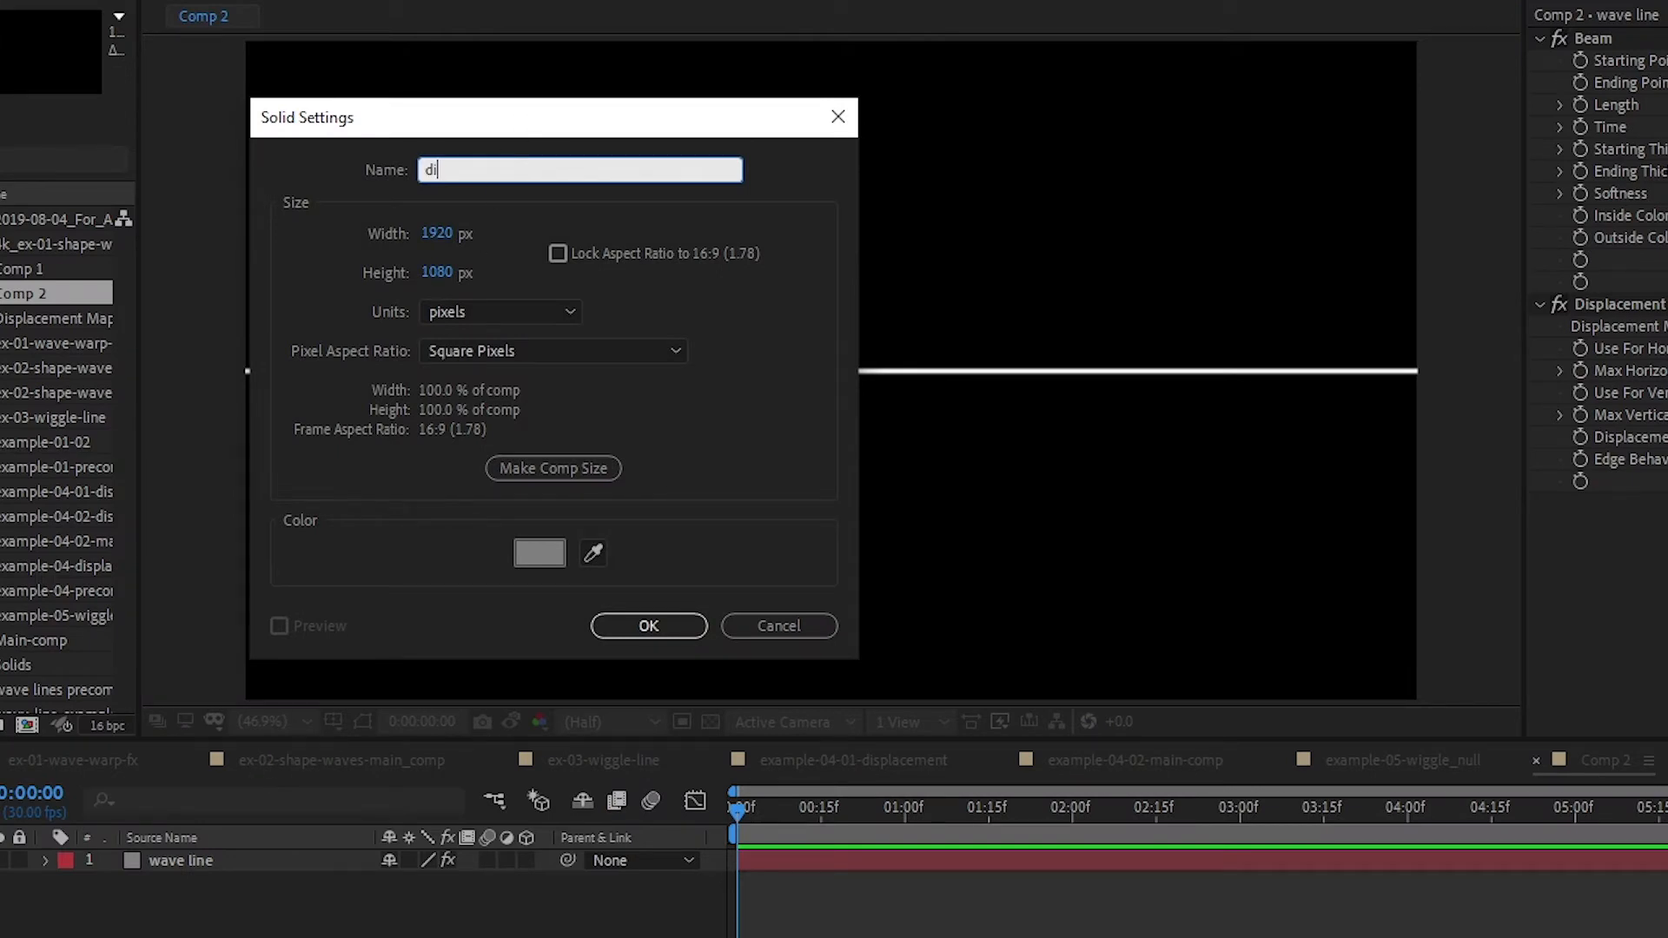
{"action": "type", "text": "acement map"}
{"action": "left_click", "coordinate": [533, 557]}
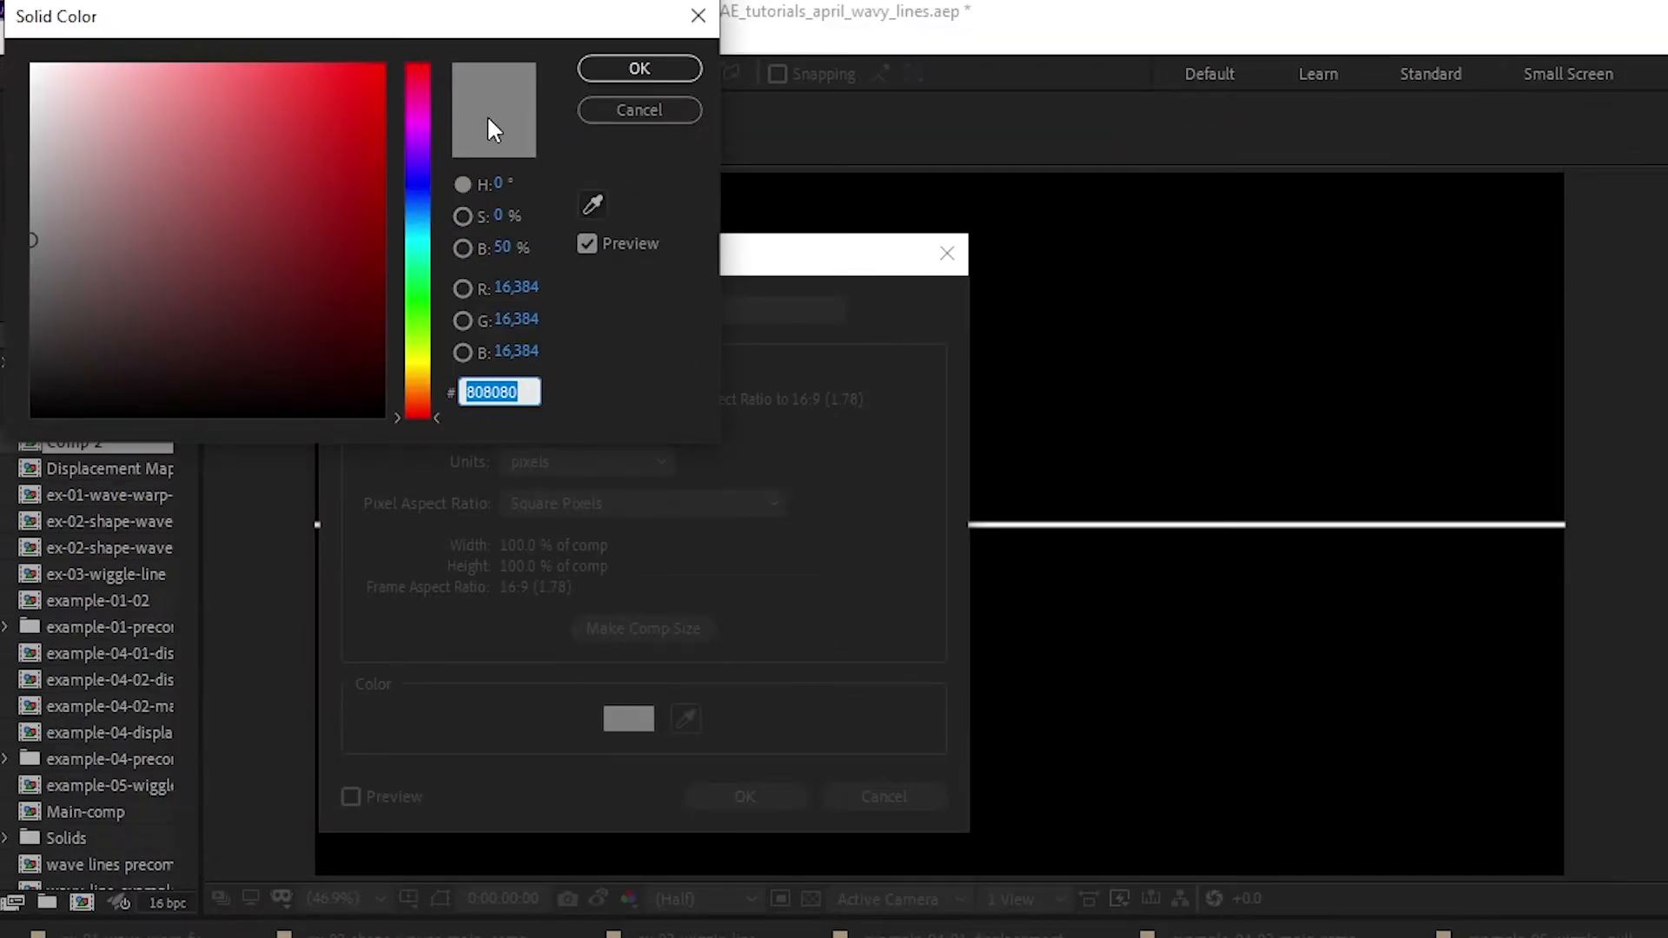
{"action": "left_click", "coordinate": [509, 247]}
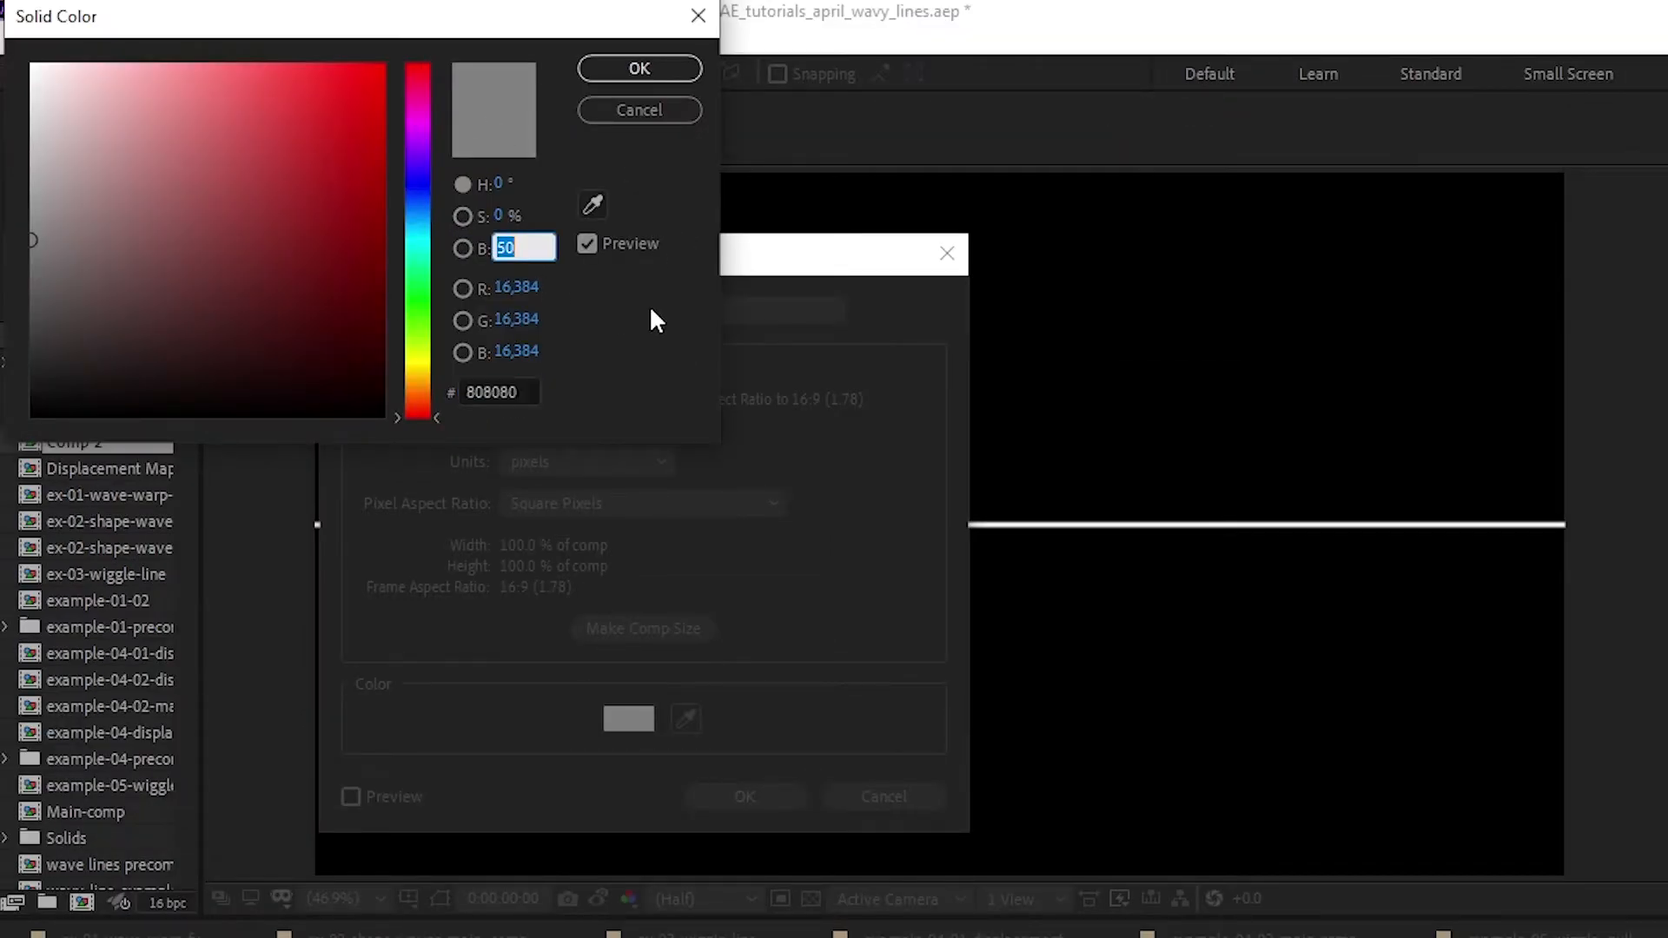
{"action": "type", "text": "50"}
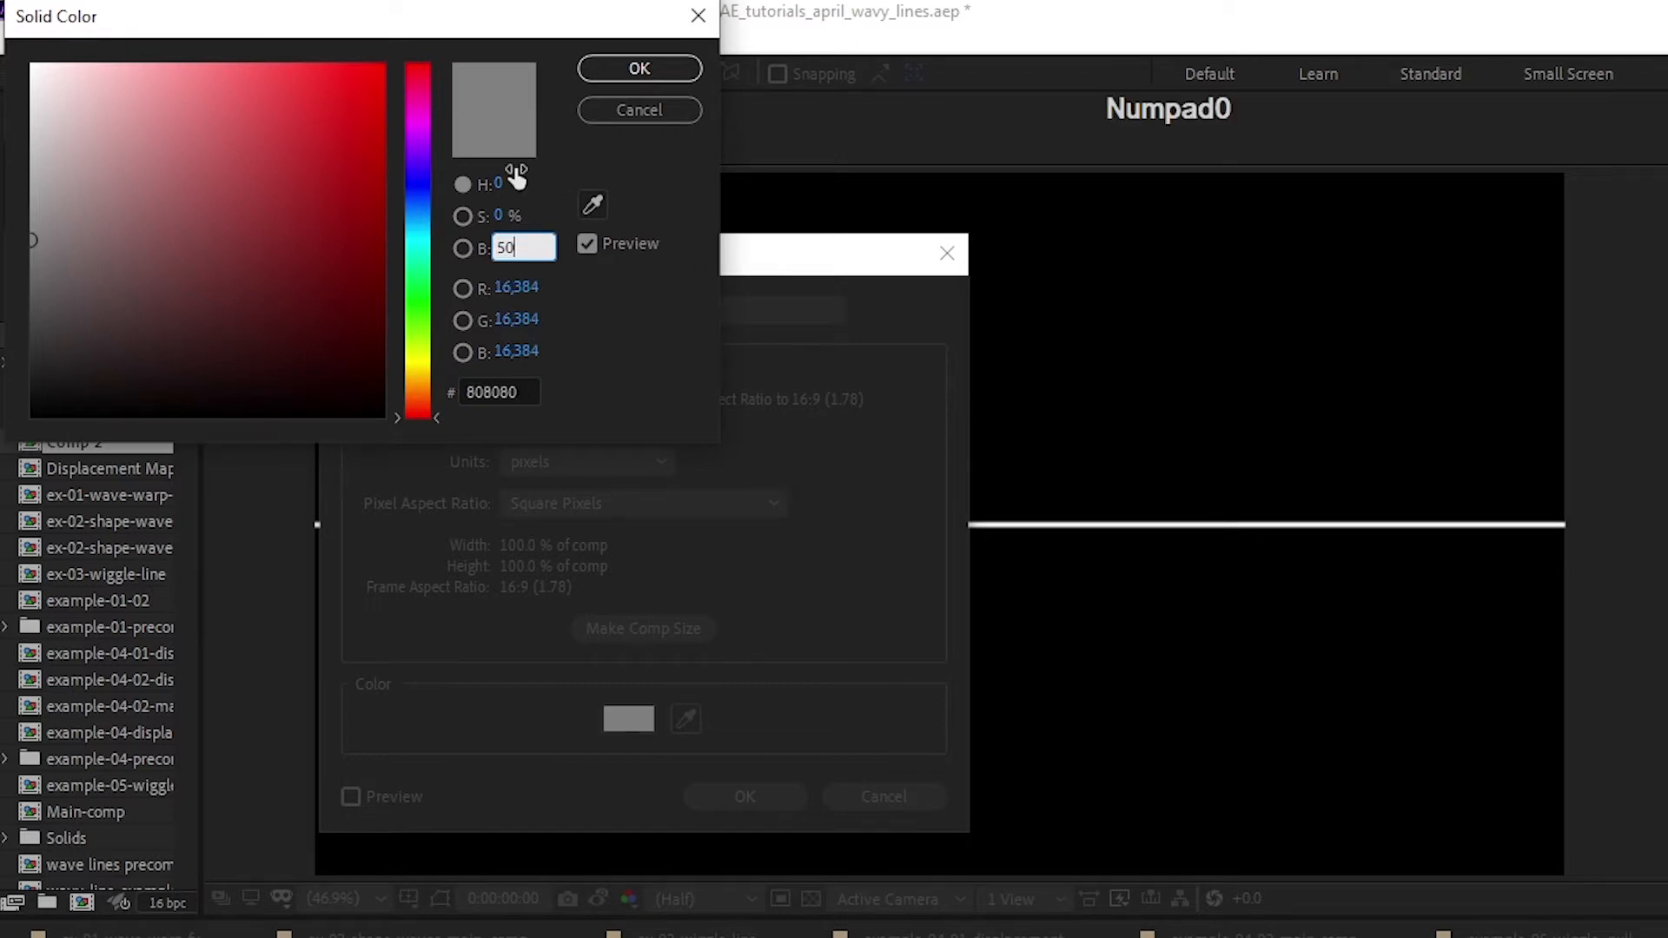
{"action": "left_click", "coordinate": [667, 330]}
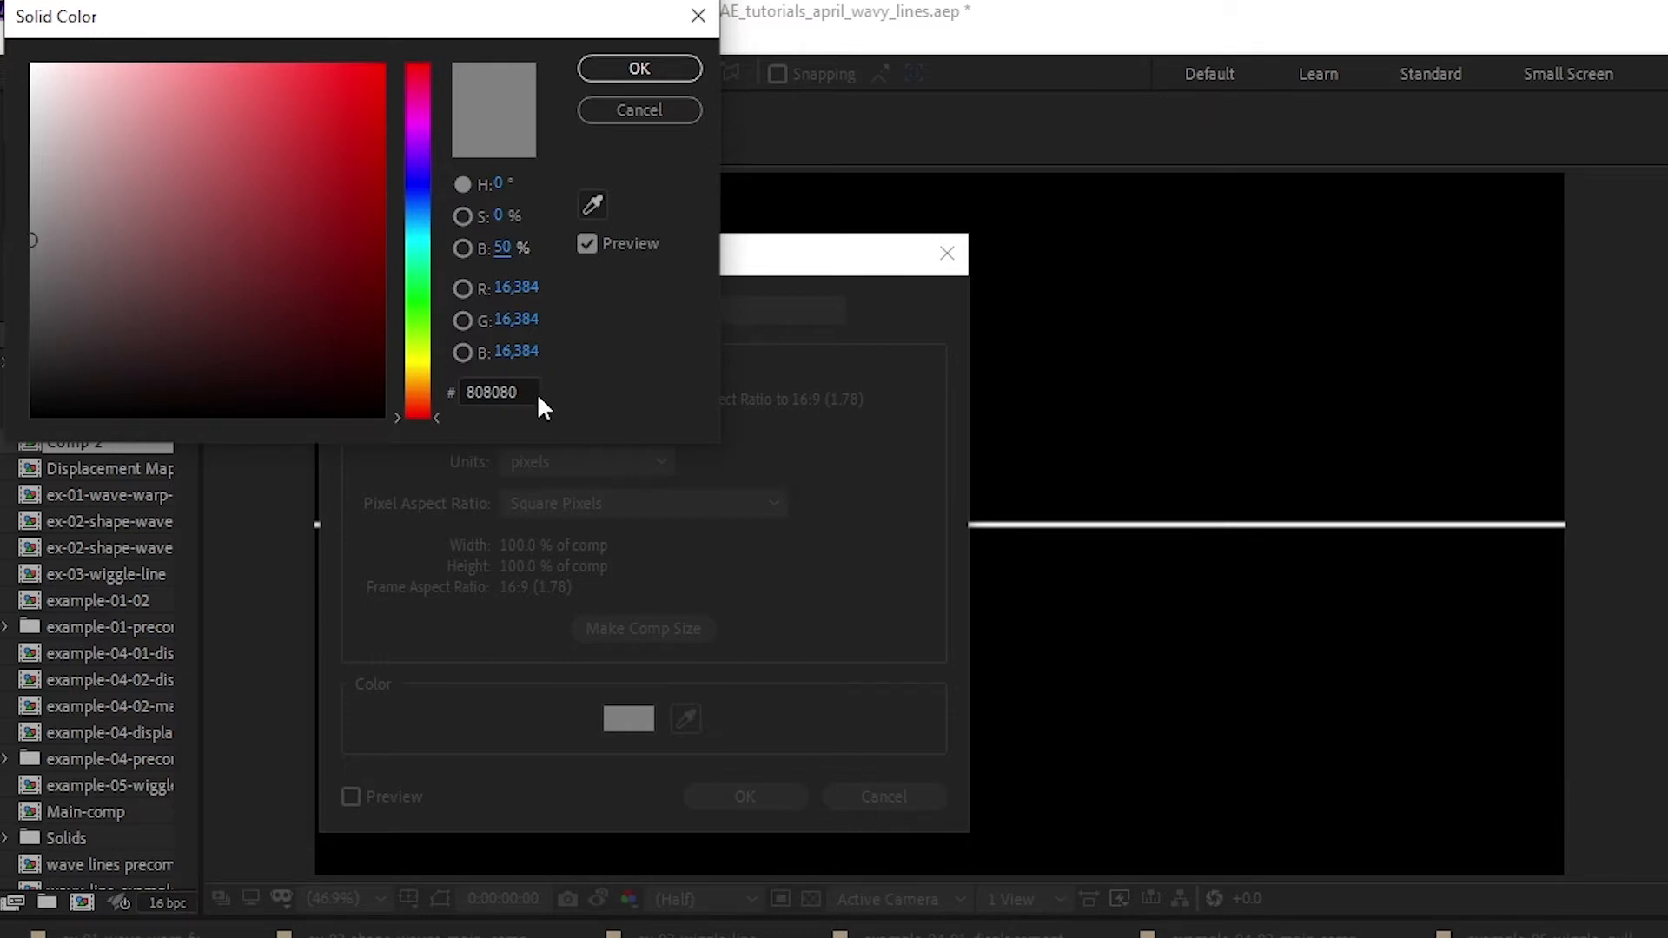
{"action": "left_click", "coordinate": [608, 70]}
{"action": "left_click", "coordinate": [747, 795]}
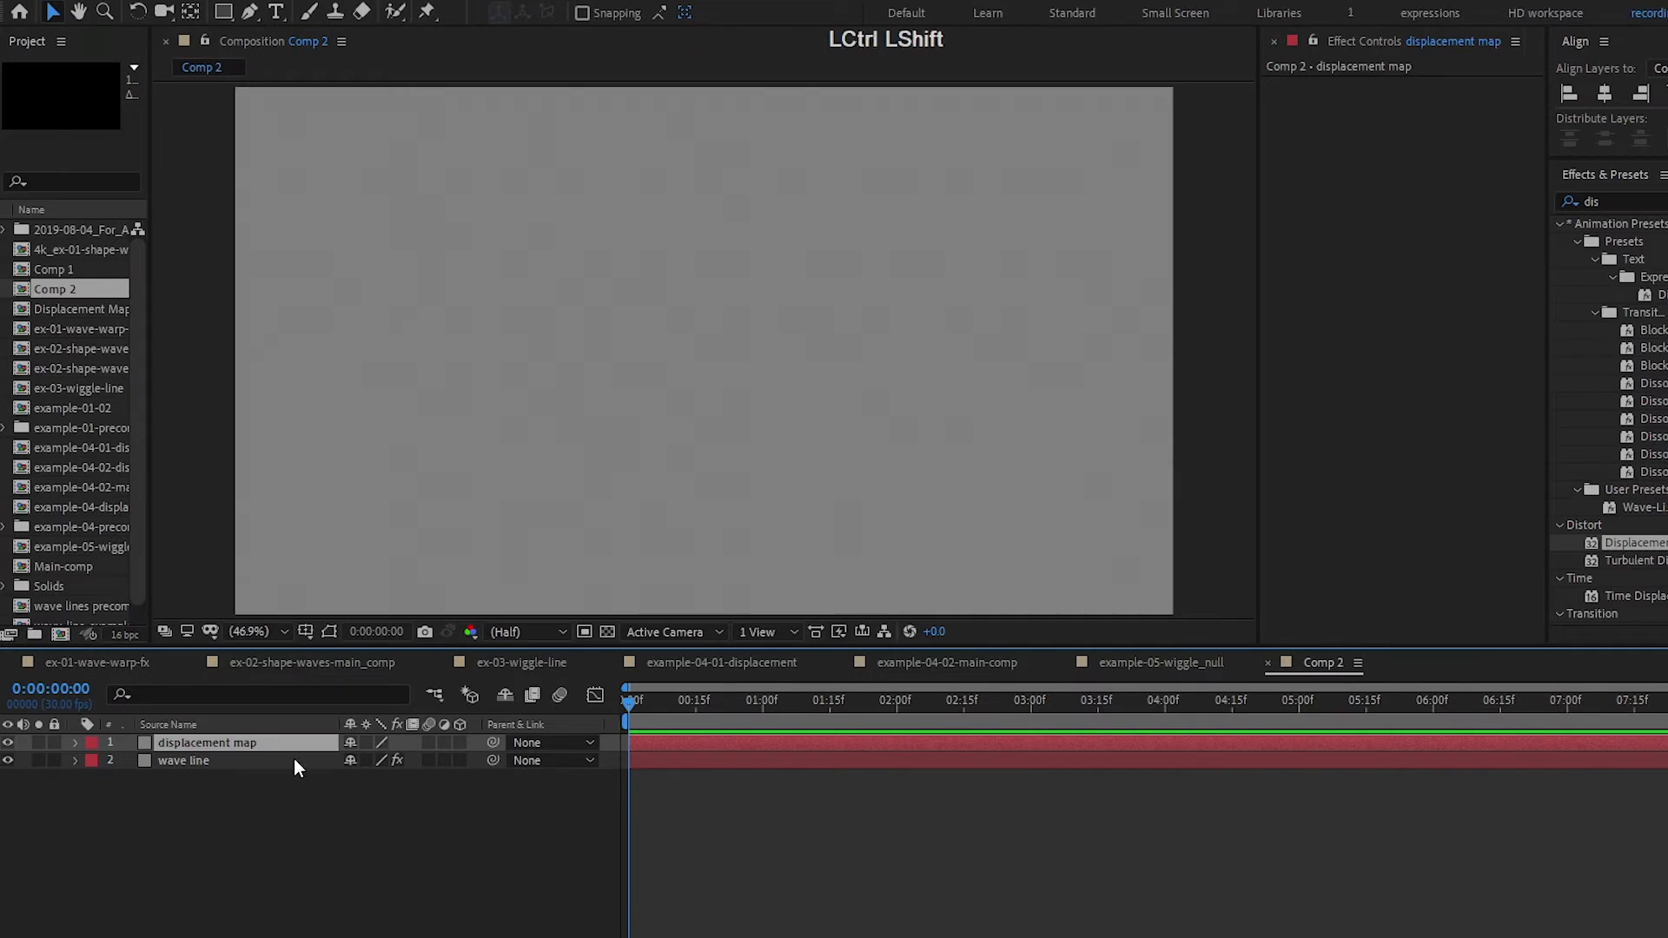
- Pre-compose the displacement map solid as "displacement map preComp", leaving all attributes in Comp 2 and opening the new composition
{"action": "key", "text": "ctrl+shift+c"}
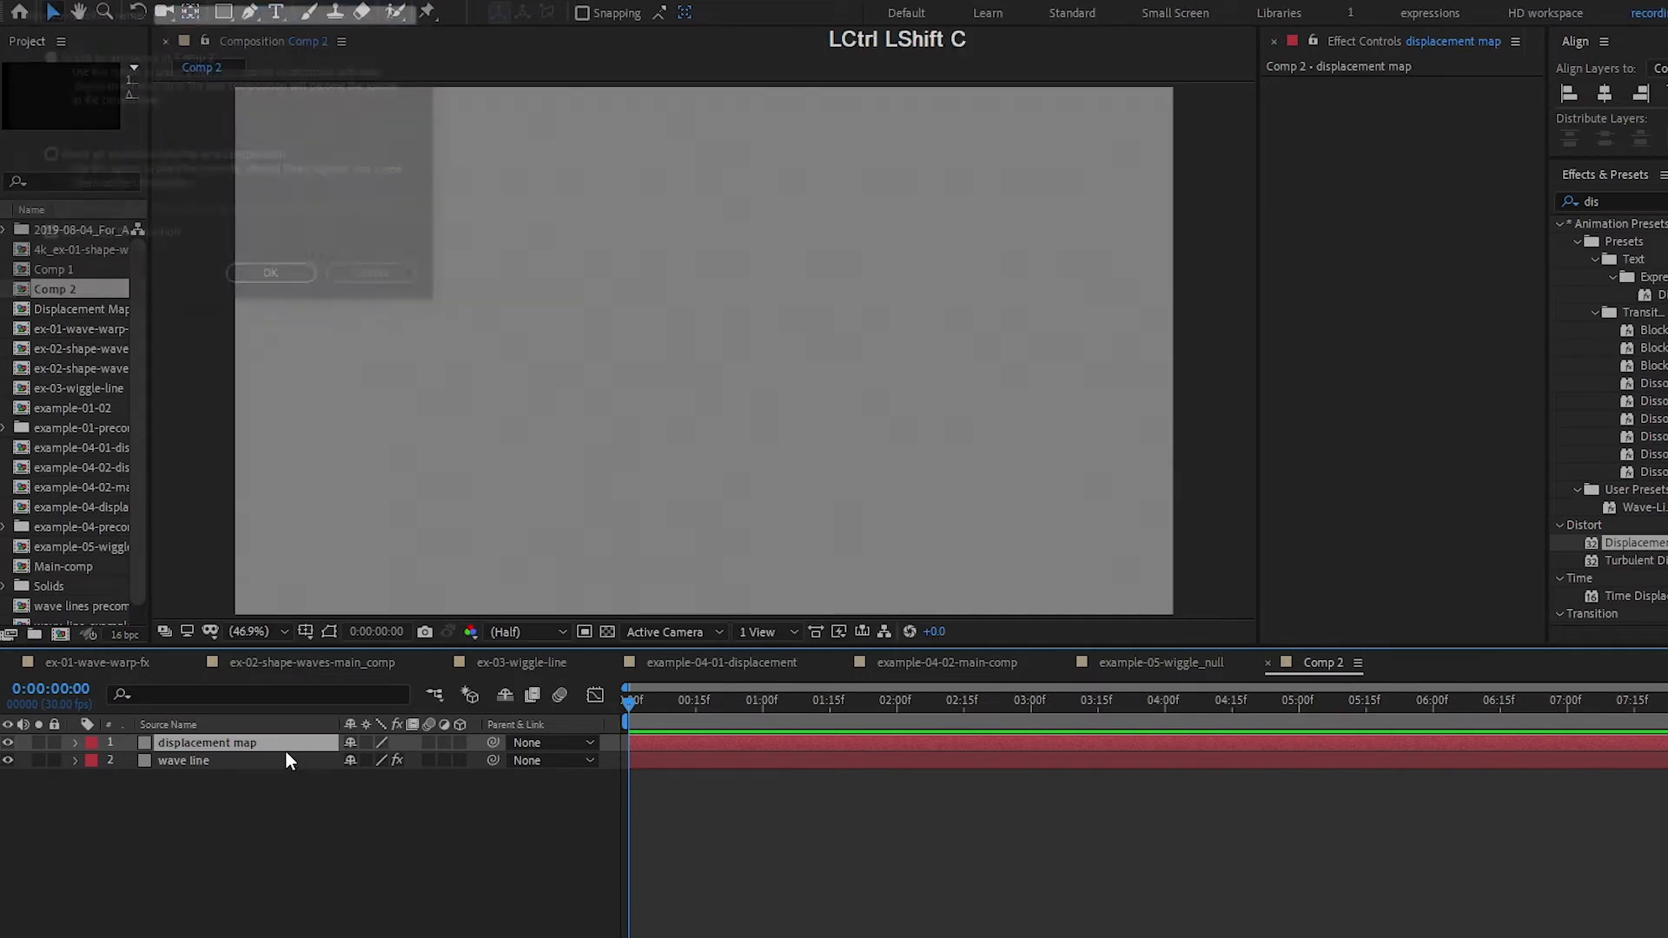
{"action": "left_click_drag", "start_coordinate": [324, 0], "coordinate": [618, 129]}
{"action": "left_click", "coordinate": [690, 152]}
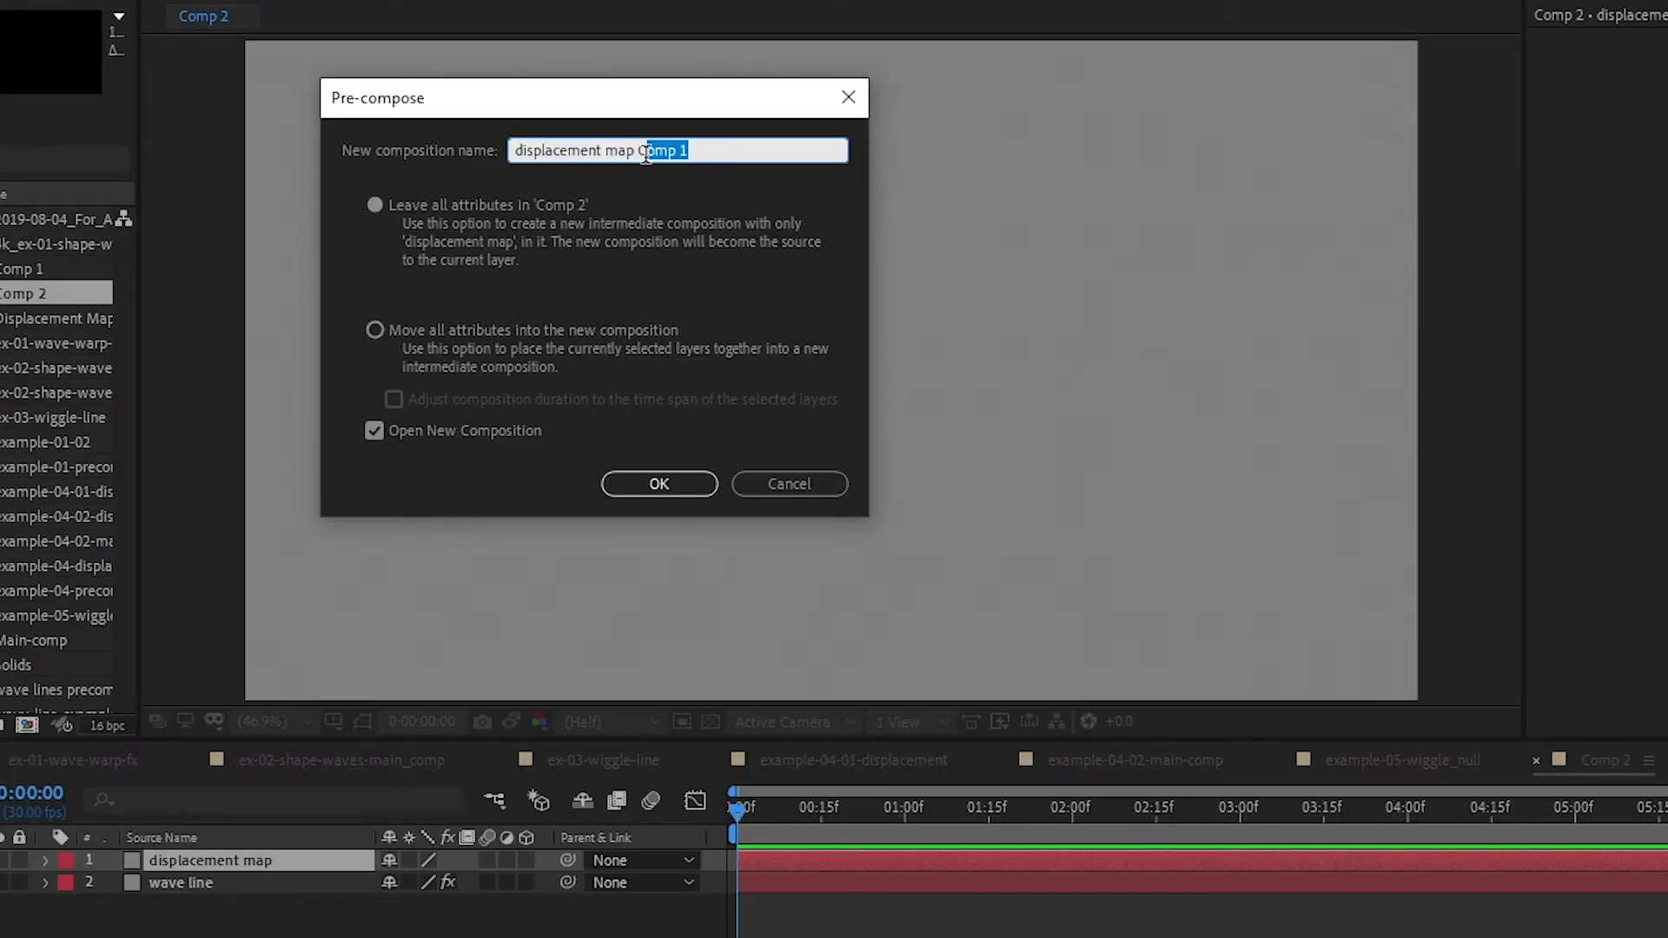
{"action": "key", "text": "Left"}
{"action": "key", "text": "Left"}
{"action": "key", "text": "Left"}
{"action": "key", "text": "Left"}
{"action": "type", "text": "pre"}
{"action": "left_click", "coordinate": [646, 490]}
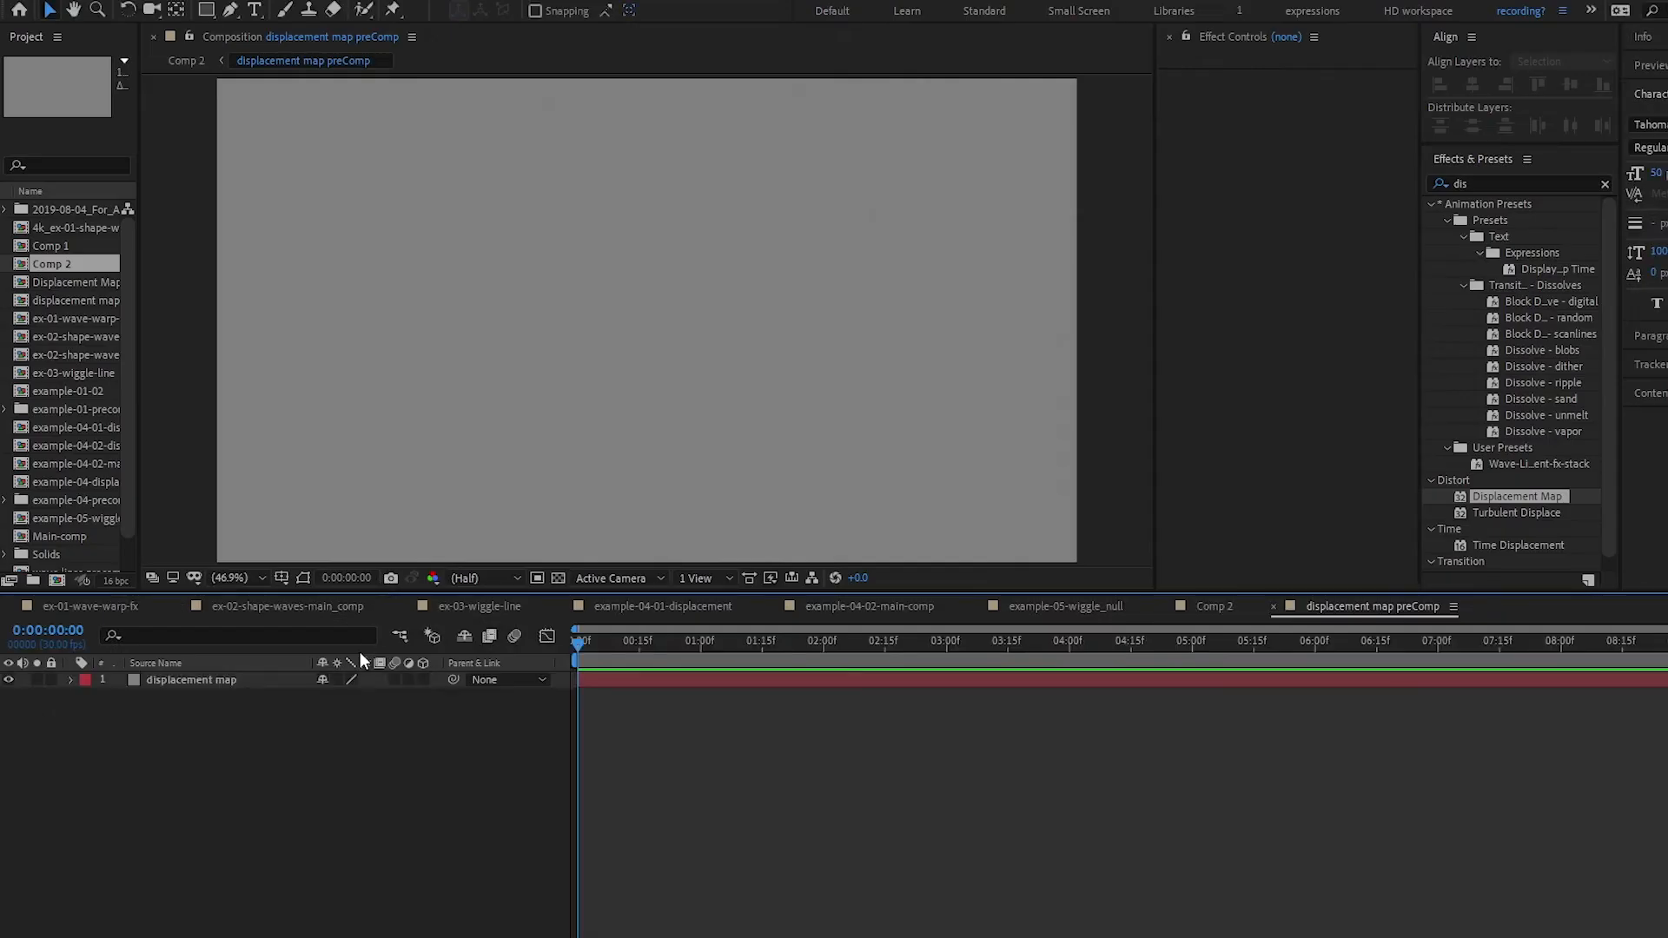
- Return to Comp 2 and hide the displacement map preComp layer
{"action": "left_click", "coordinate": [315, 796]}
{"action": "left_click", "coordinate": [231, 775]}
{"action": "key", "text": "Tab"}
{"action": "key", "text": "Left"}
{"action": "key", "text": "space"}
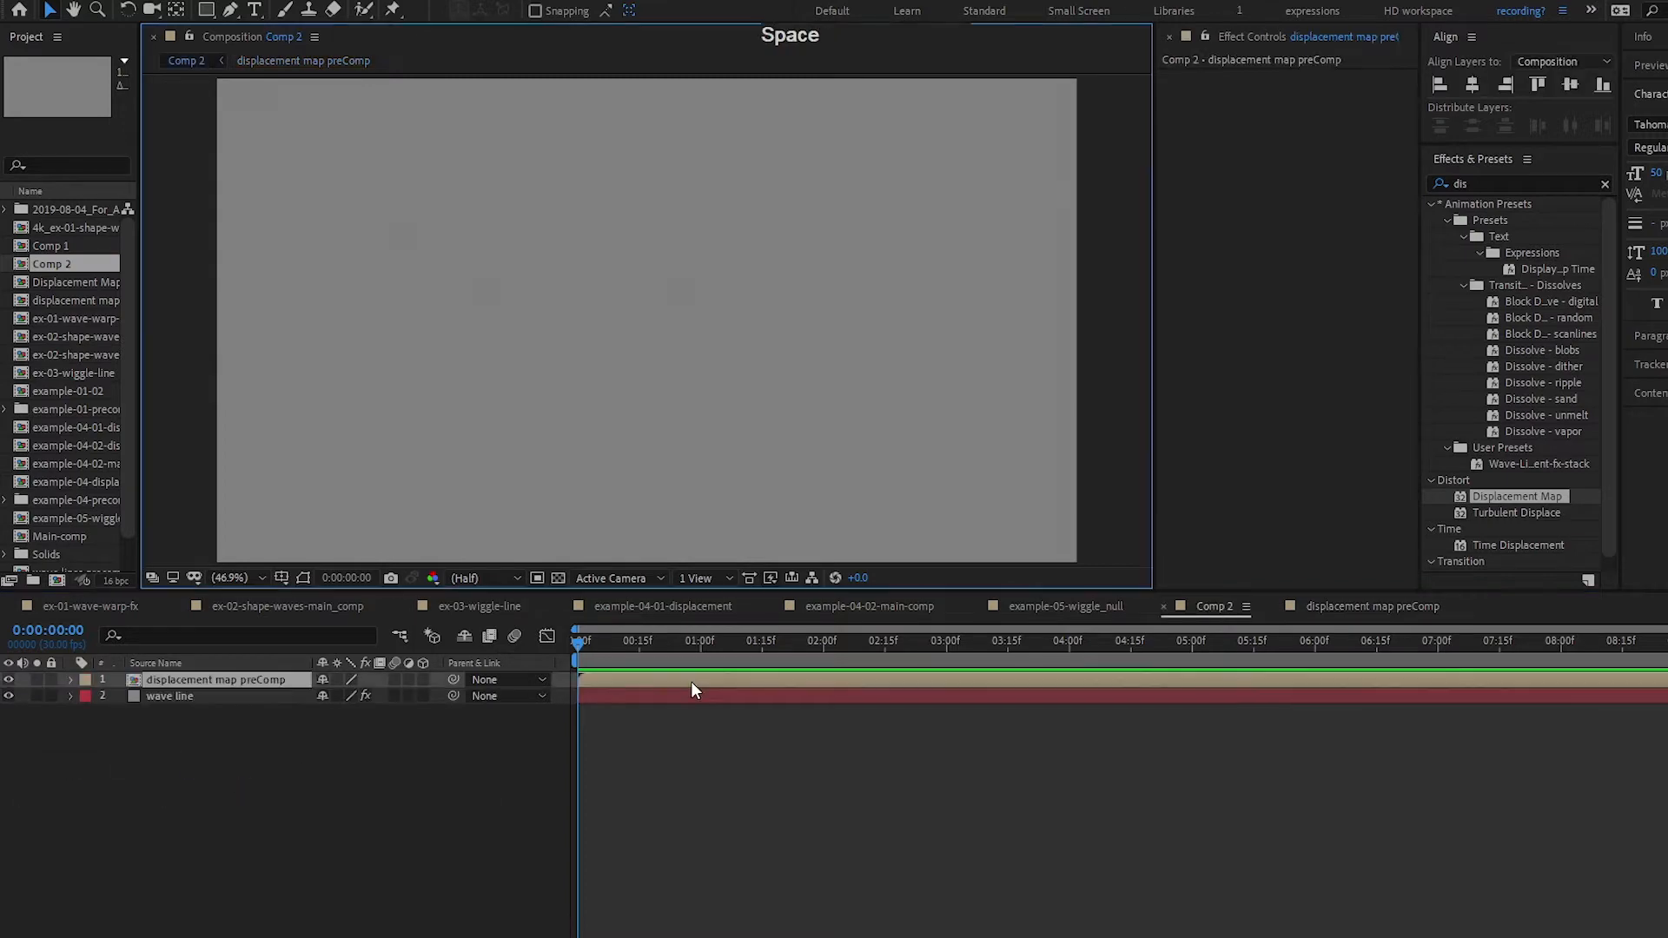
{"action": "left_click", "coordinate": [9, 679]}
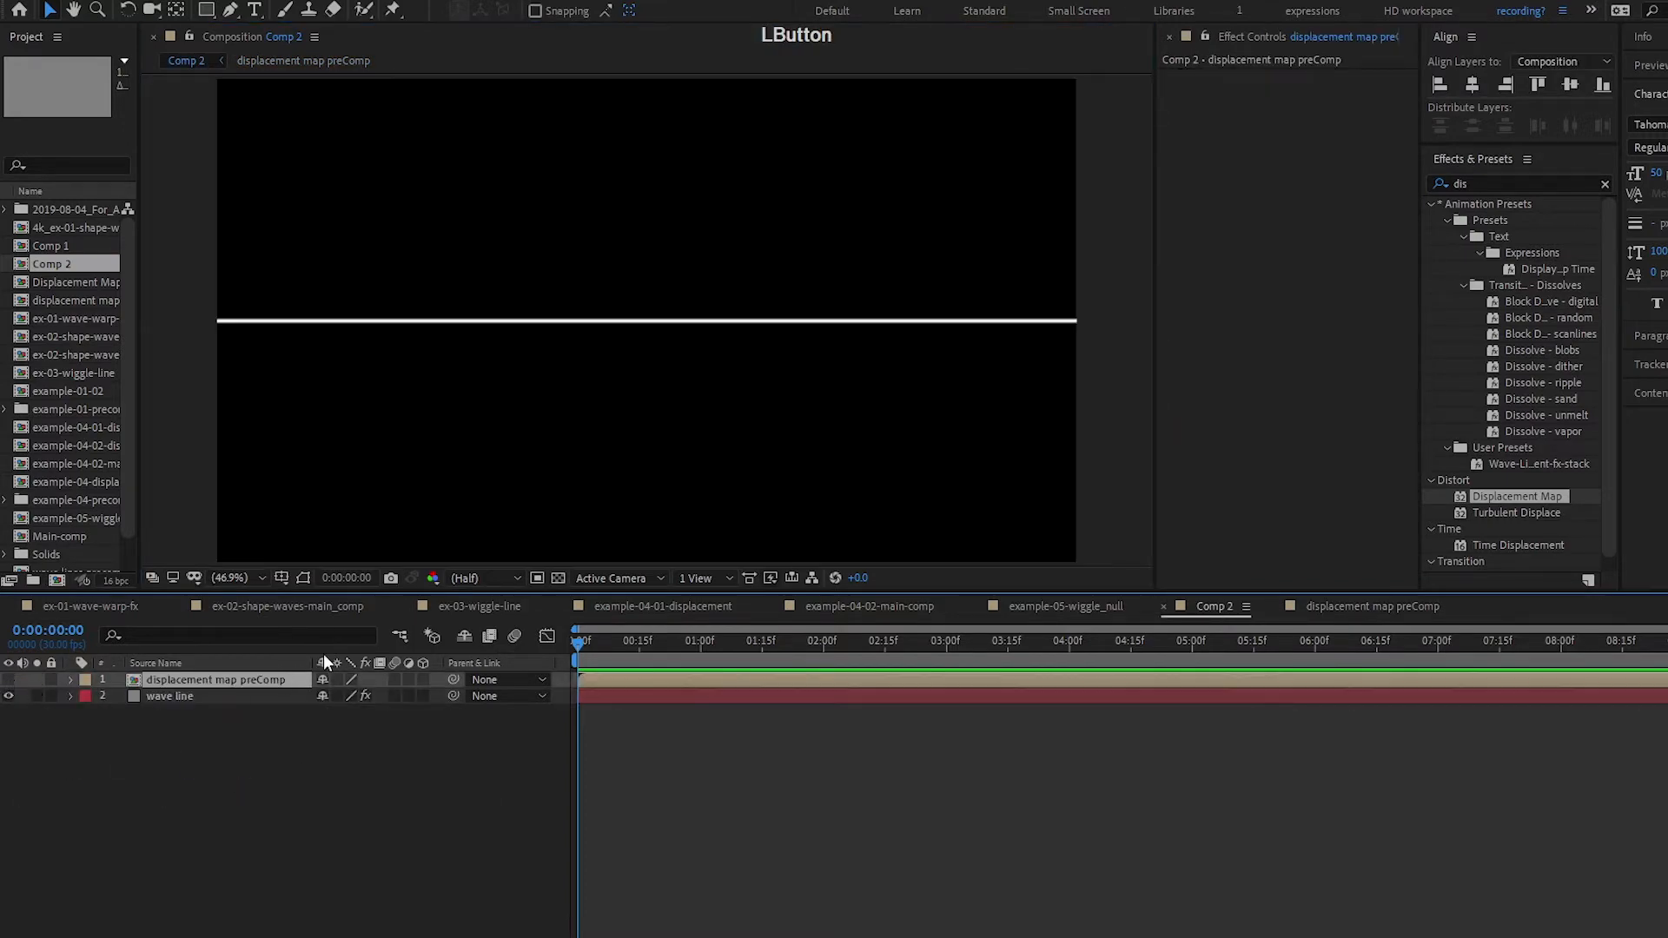
- Make displacement map preComp the displacement map layer of the wave line's effect and set the maximum horizontal displacement to 133
{"action": "left_click", "coordinate": [191, 696]}
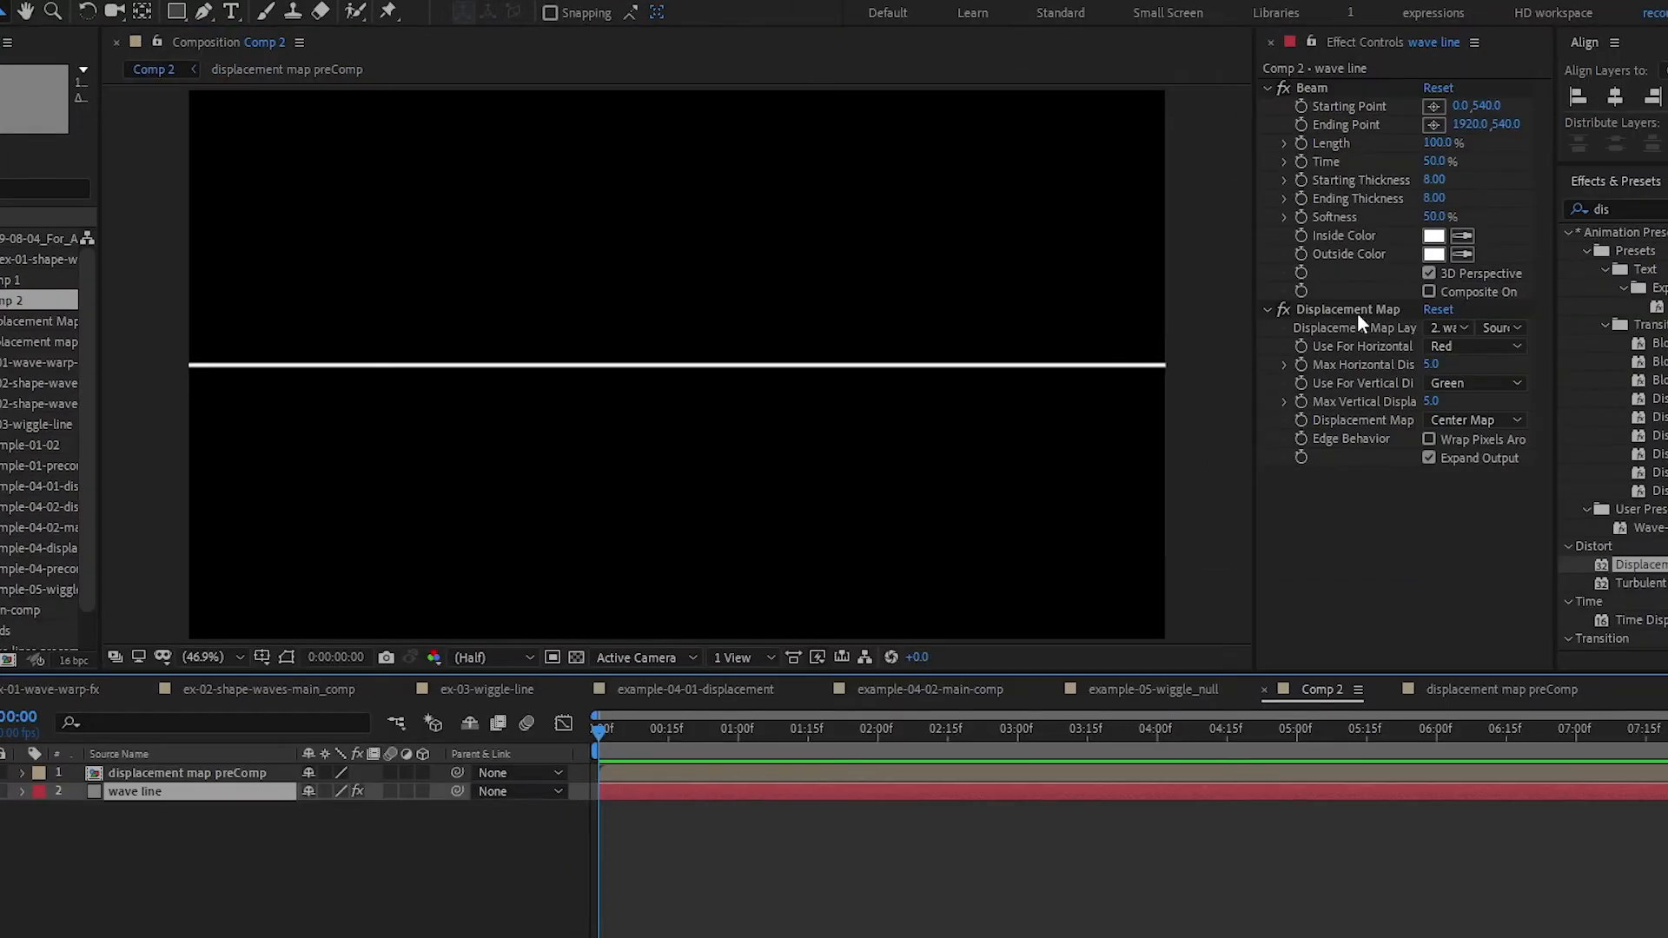
{"action": "left_click", "coordinate": [1449, 328]}
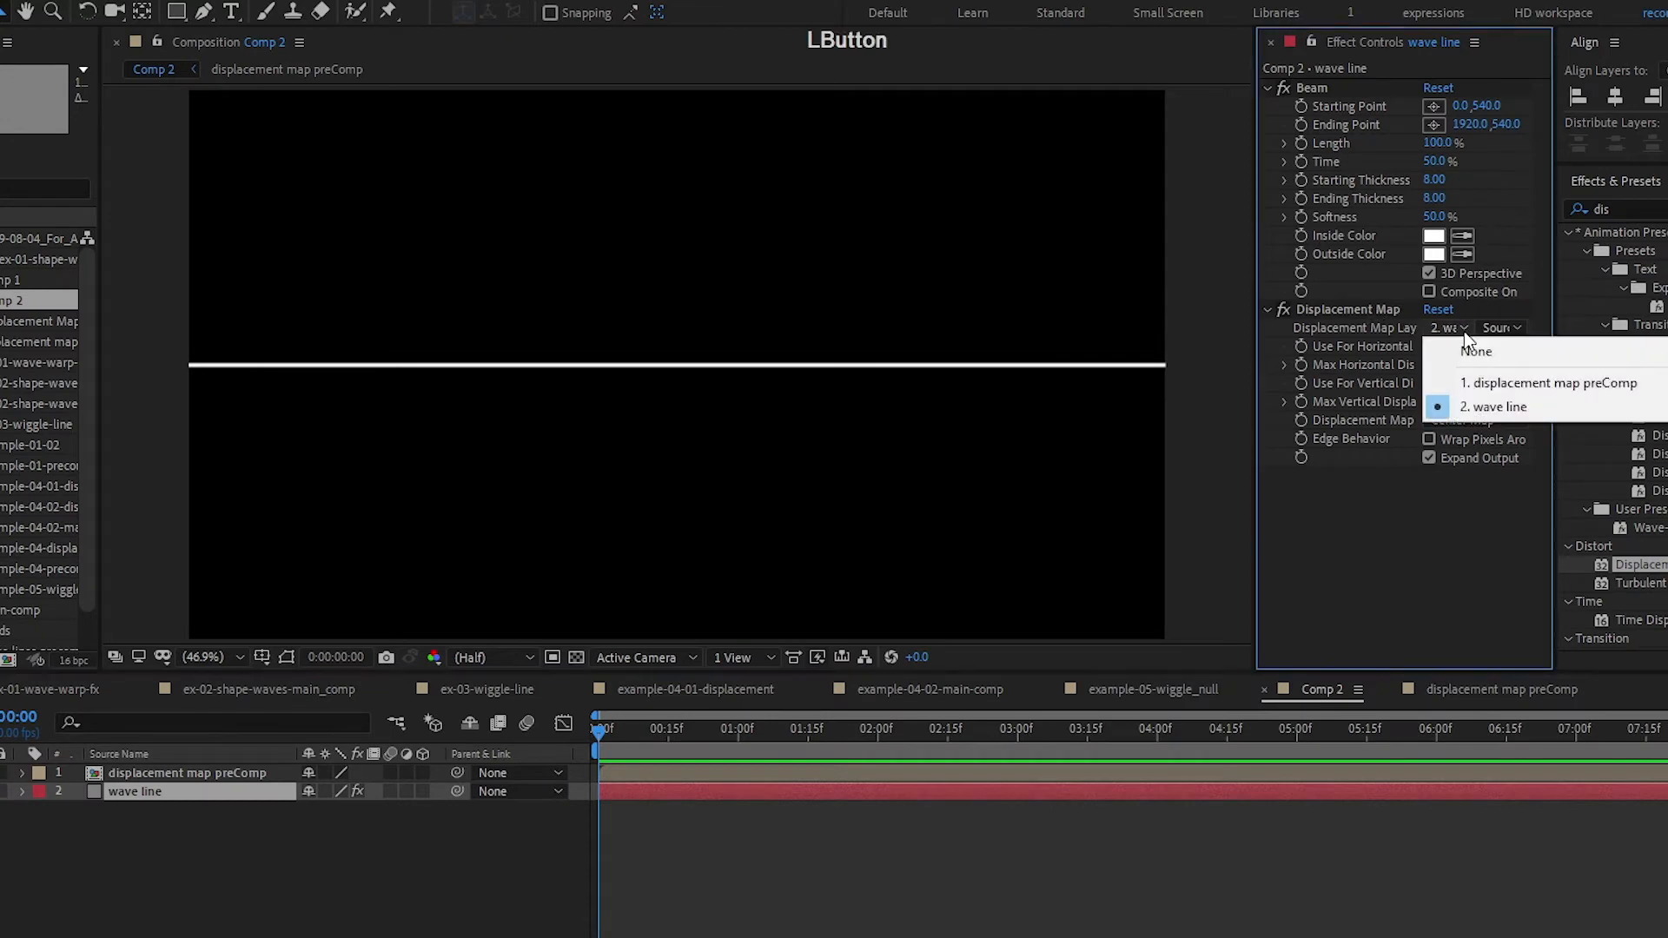
{"action": "left_click", "coordinate": [1483, 378]}
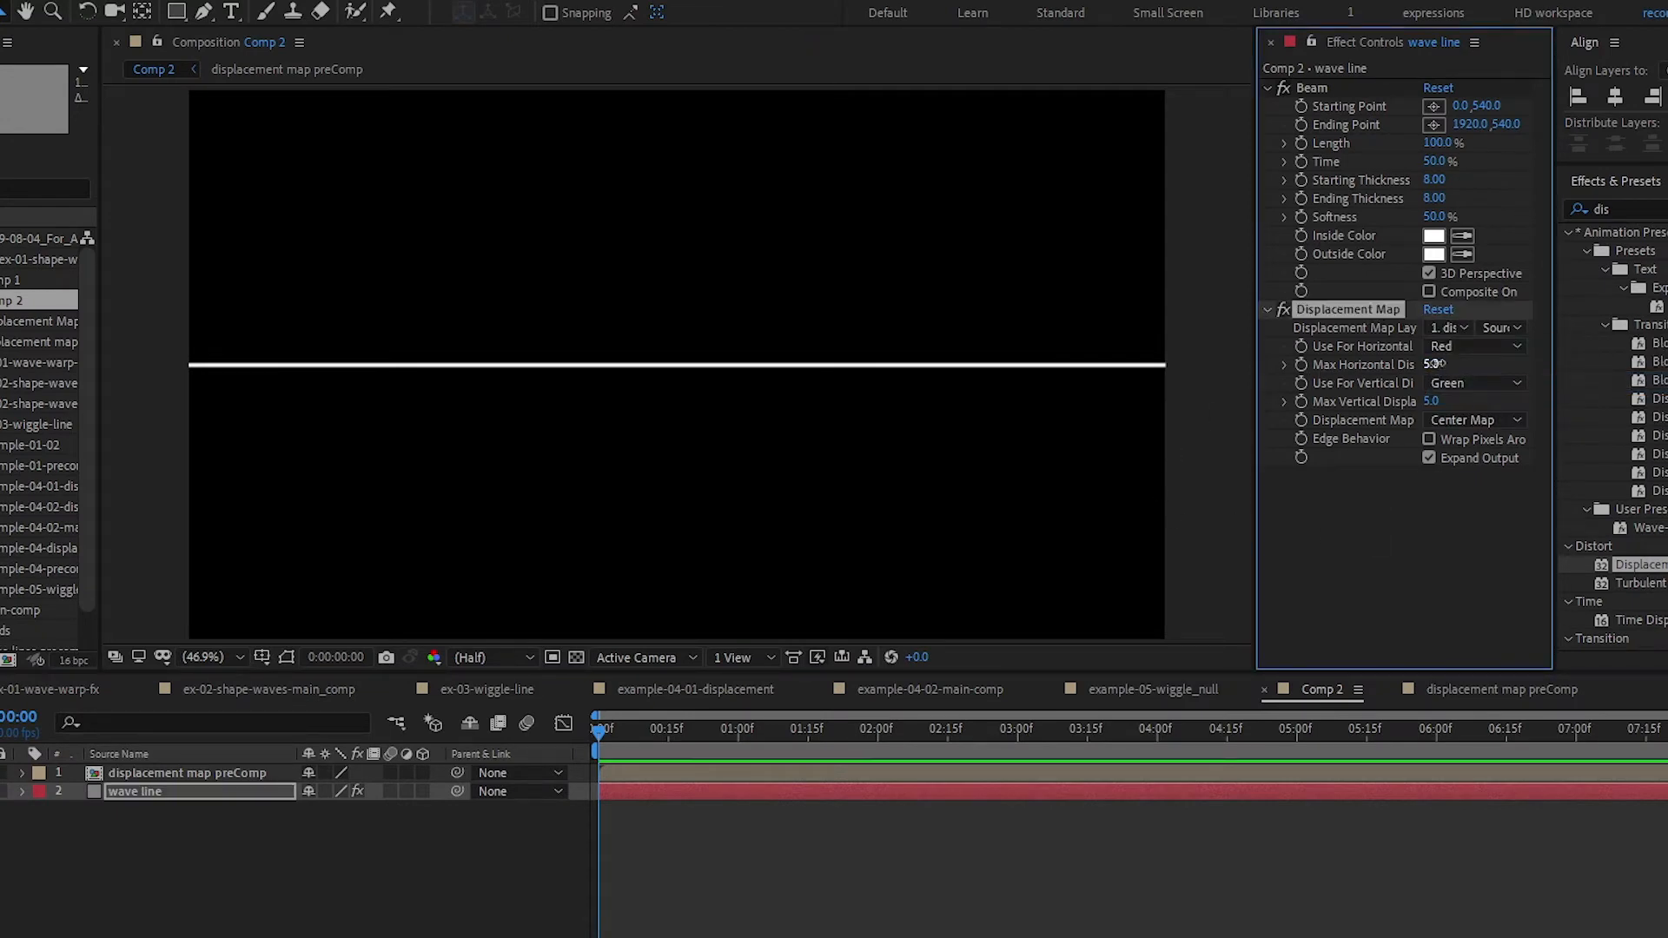
{"action": "left_click_drag", "start_coordinate": [1607, 345], "coordinate": [1561, 348]}
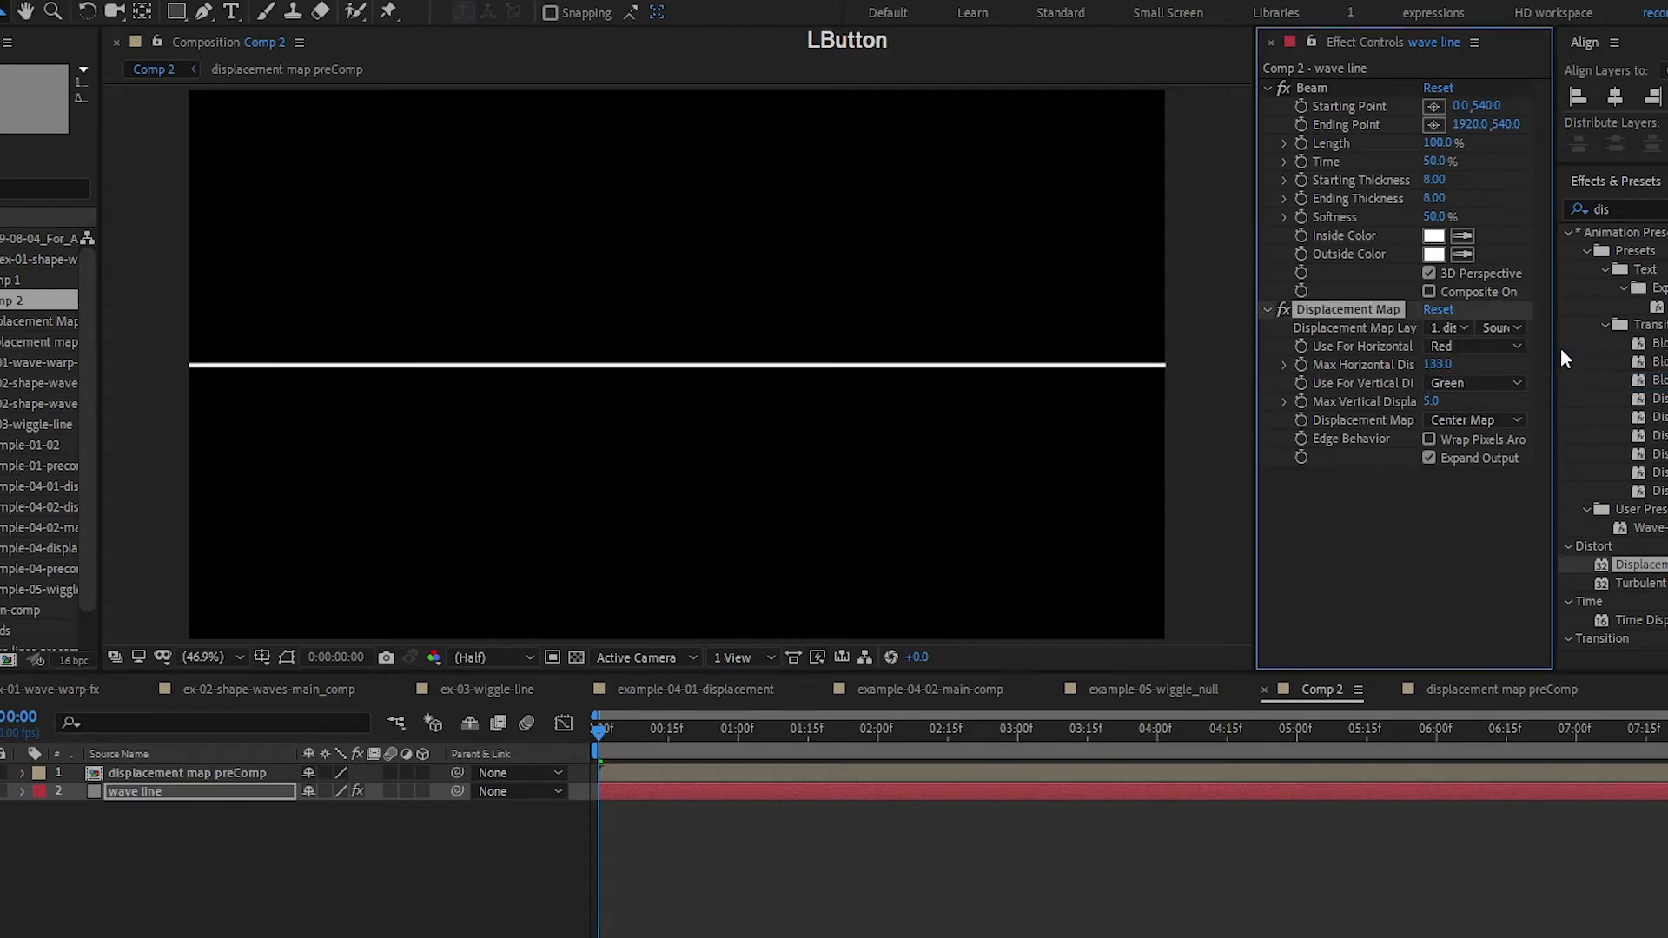
- Set the wave line's Displacement Map to a maximum horizontal displacement of 0 and a maximum vertical displacement of 200
{"action": "left_click", "coordinate": [1437, 364]}
{"action": "type", "text": "0"}
{"action": "key", "text": "Return"}
{"action": "left_click_drag", "start_coordinate": [1434, 402], "coordinate": [1628, 369]}
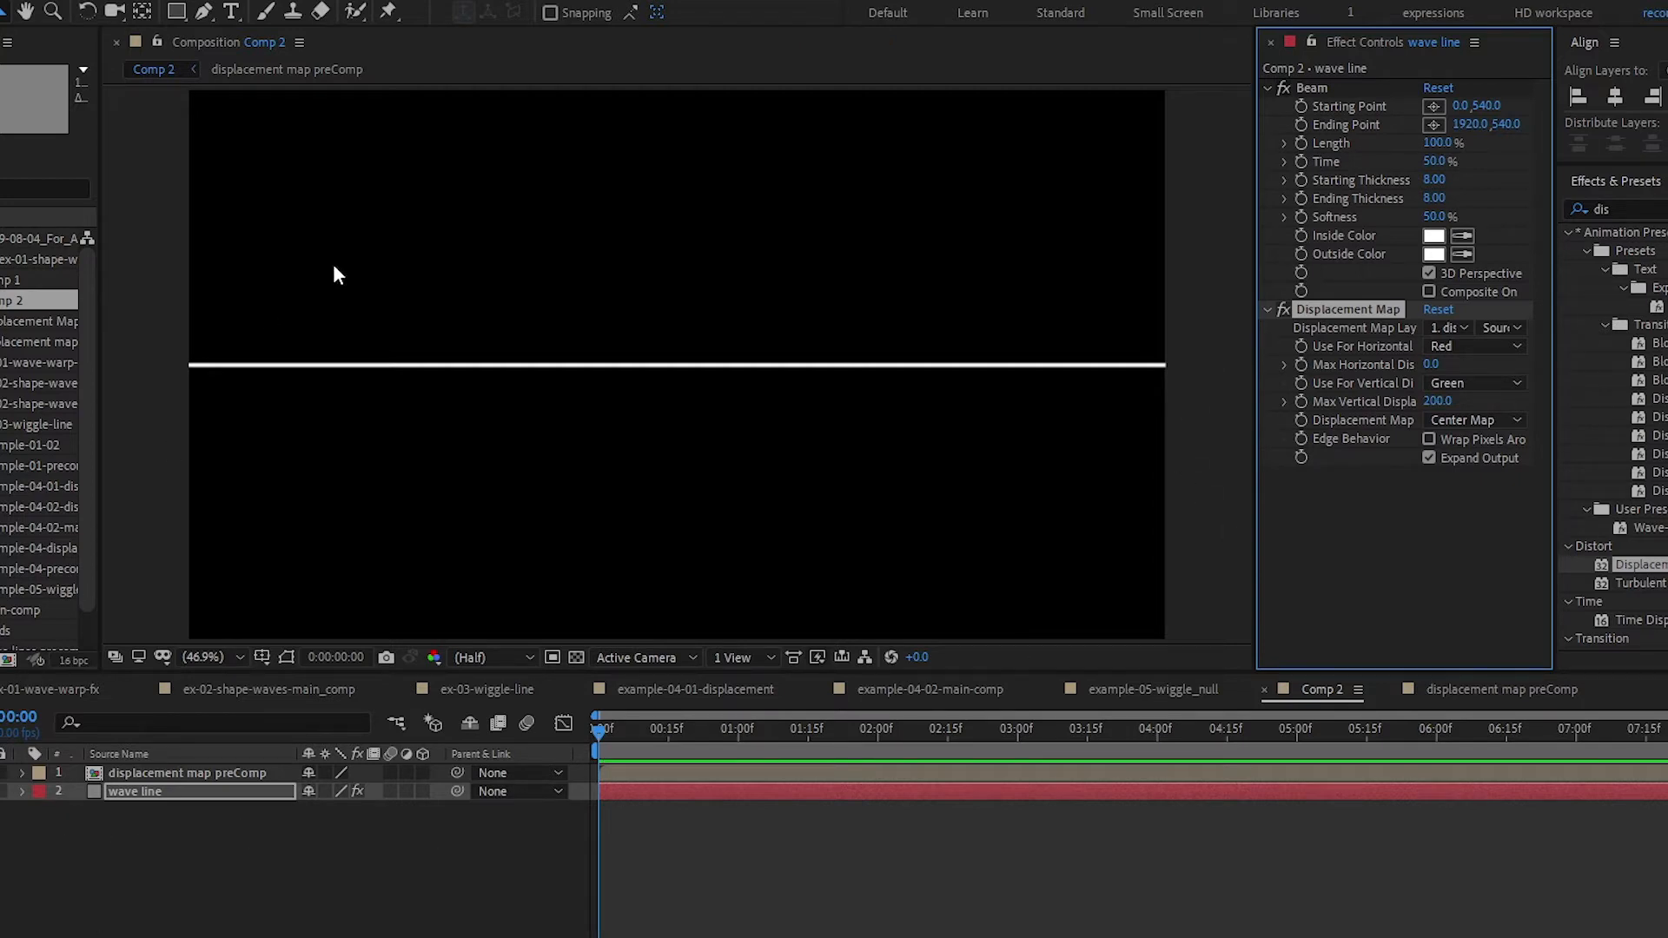
- Open a second composition viewer for Comp 2 beside the existing one
{"action": "left_click", "coordinate": [208, 775]}
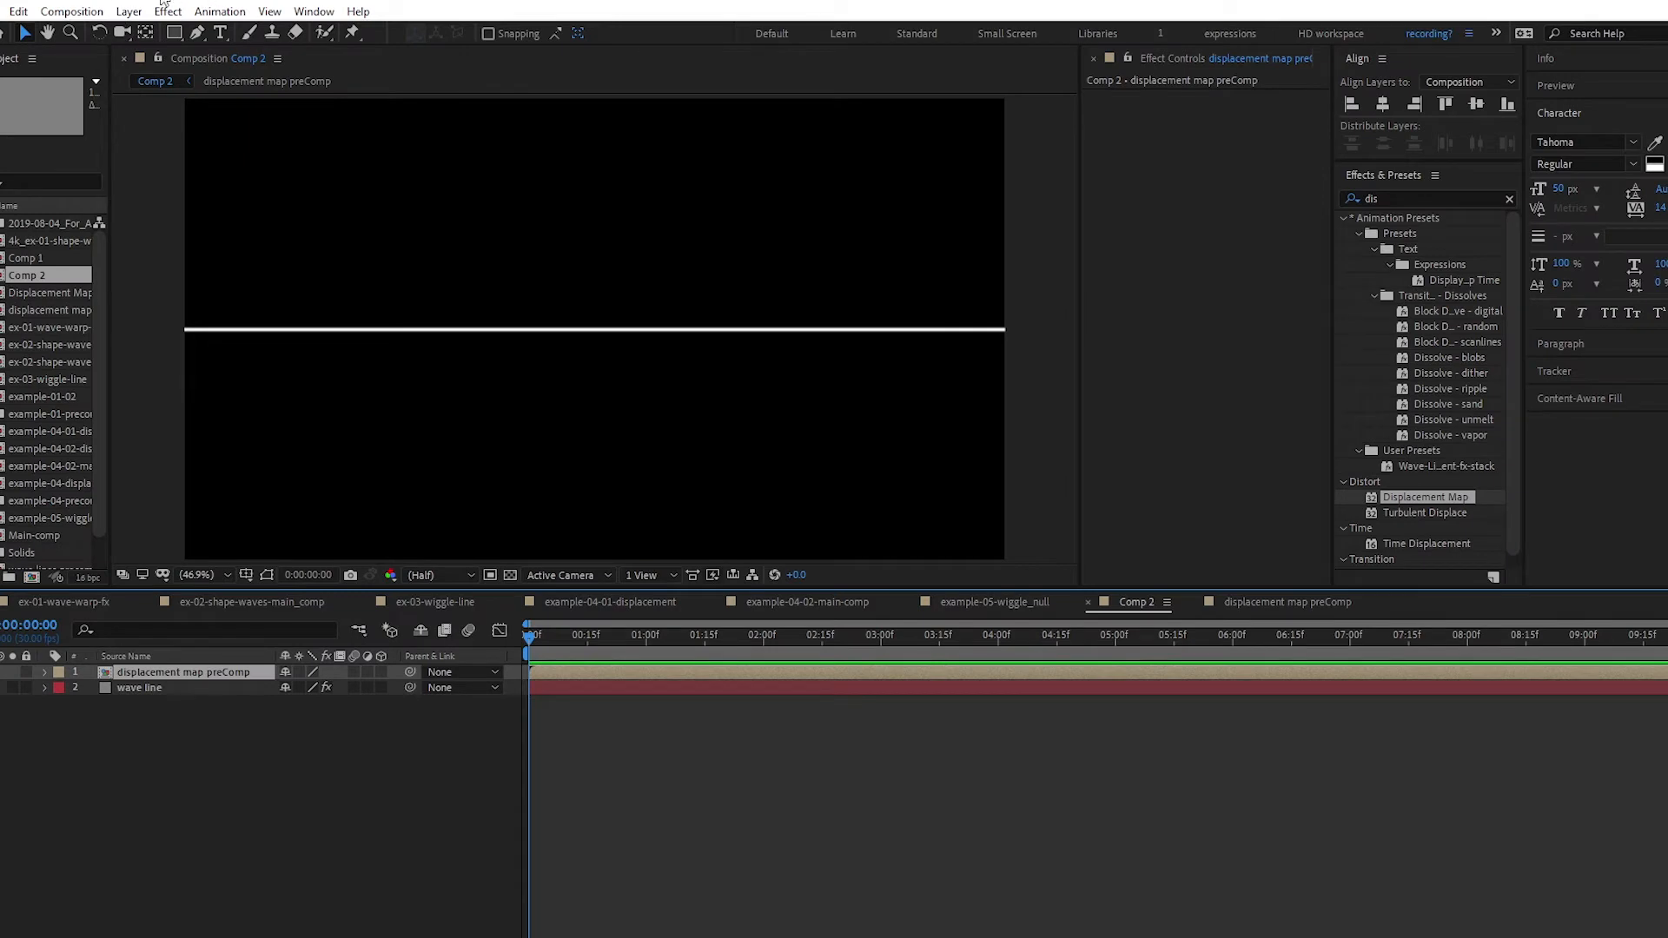
{"action": "left_click", "coordinate": [159, 52]}
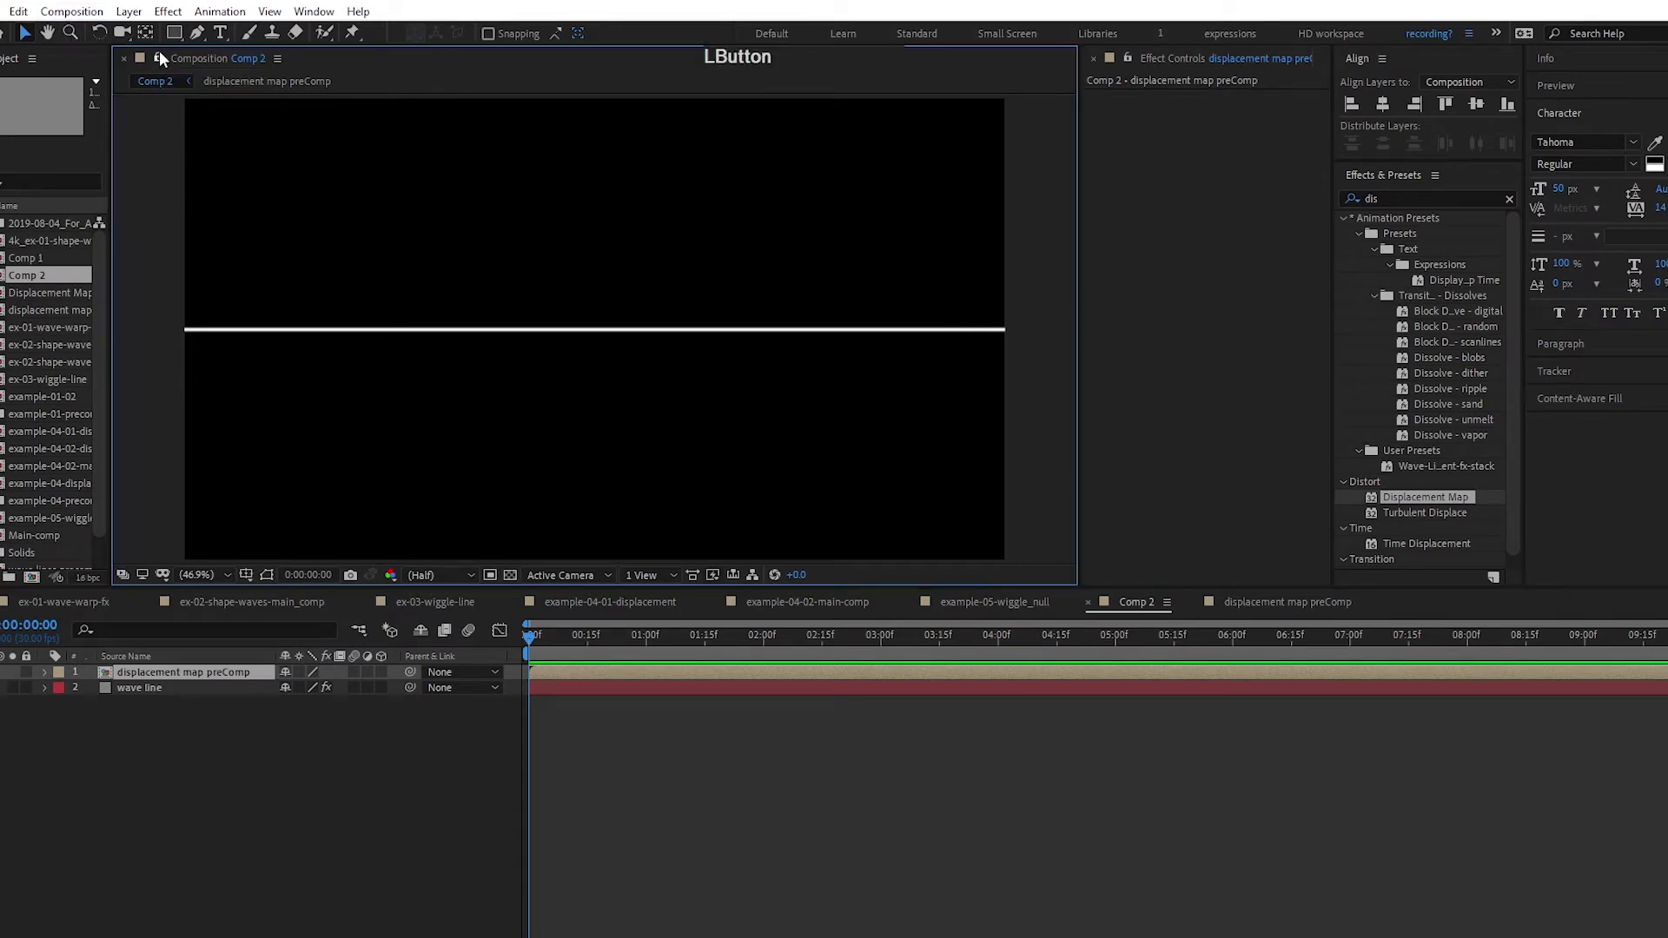
{"action": "middle_click", "coordinate": [429, 233]}
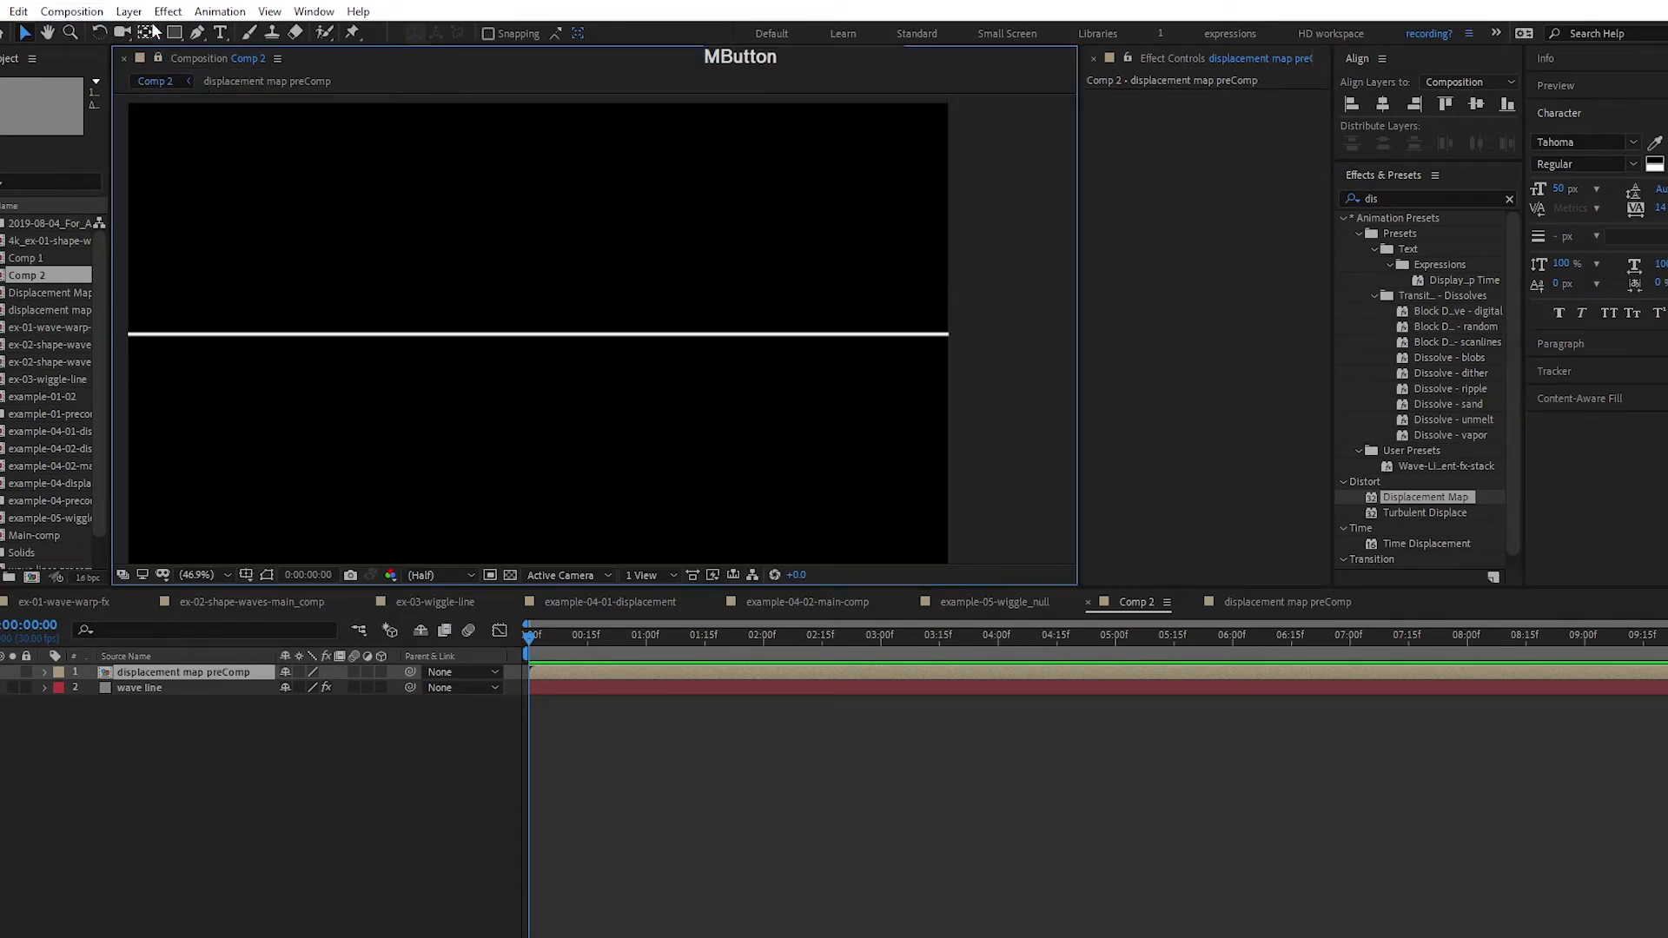
{"action": "left_click", "coordinate": [269, 11]}
{"action": "left_click", "coordinate": [329, 33]}
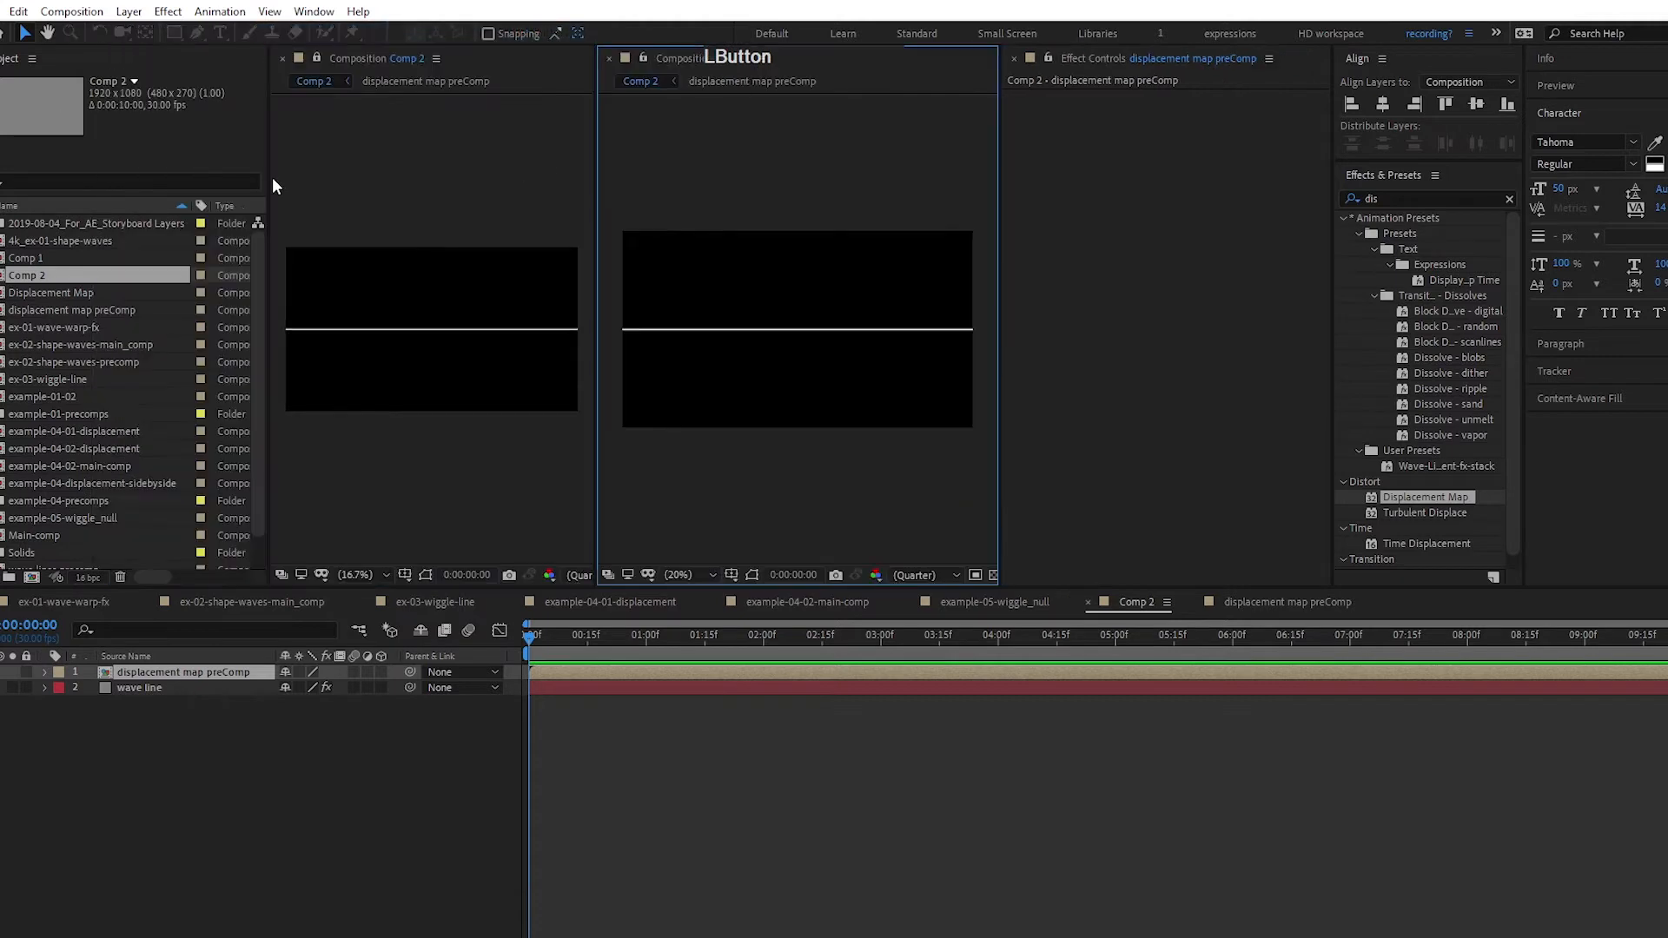
- Resize the workspace panels so both Comp 2 viewers are enlarged to about equal size side by side
{"action": "left_click_drag", "start_coordinate": [273, 177], "coordinate": [49, 186]}
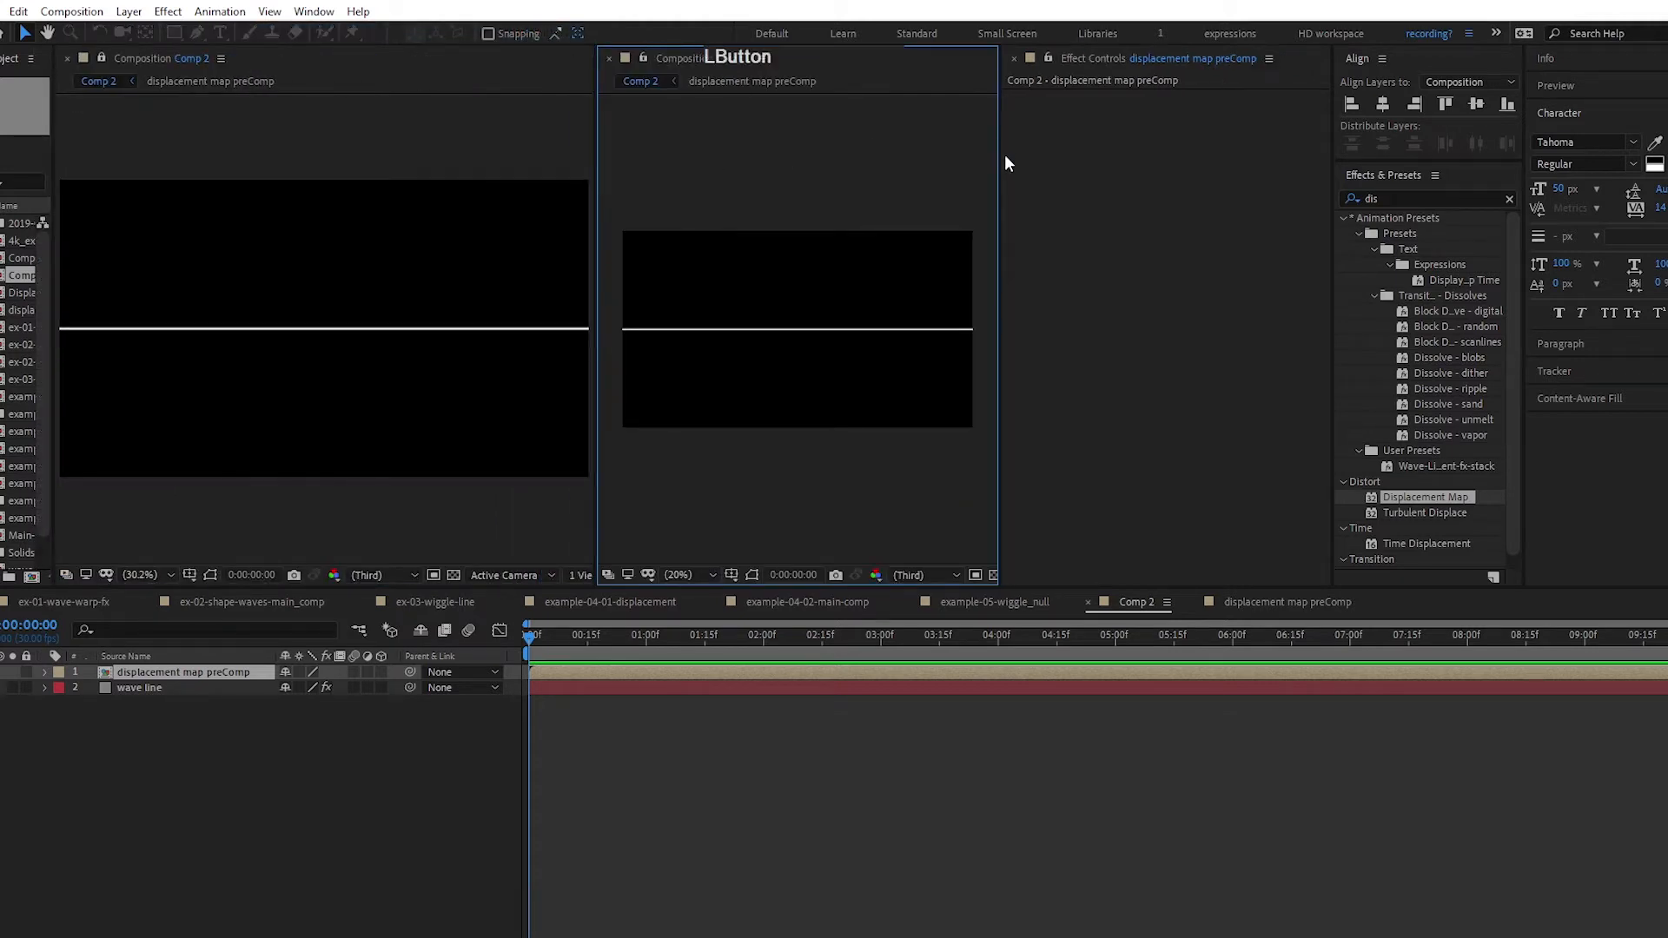
{"action": "left_click_drag", "start_coordinate": [999, 156], "coordinate": [1034, 158]}
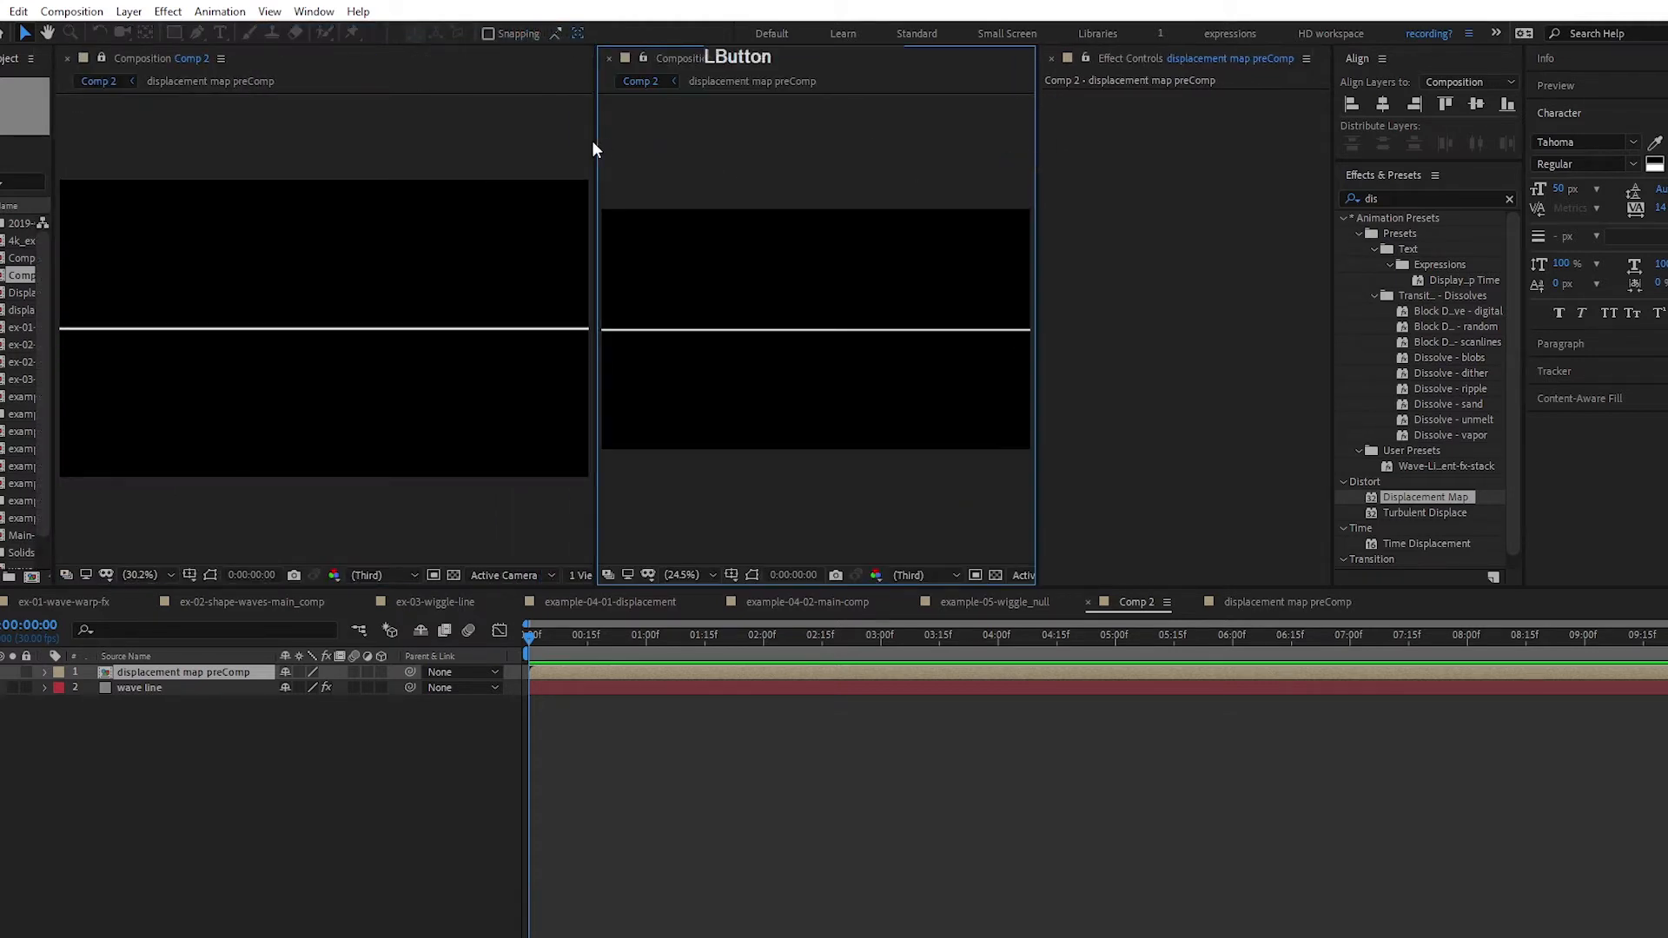
{"action": "left_click_drag", "start_coordinate": [595, 150], "coordinate": [566, 150]}
{"action": "left_click_drag", "start_coordinate": [1037, 588], "coordinate": [1051, 655]}
{"action": "left_click_drag", "start_coordinate": [1333, 399], "coordinate": [1403, 375]}
{"action": "left_click_drag", "start_coordinate": [1562, 374], "coordinate": [1667, 373]}
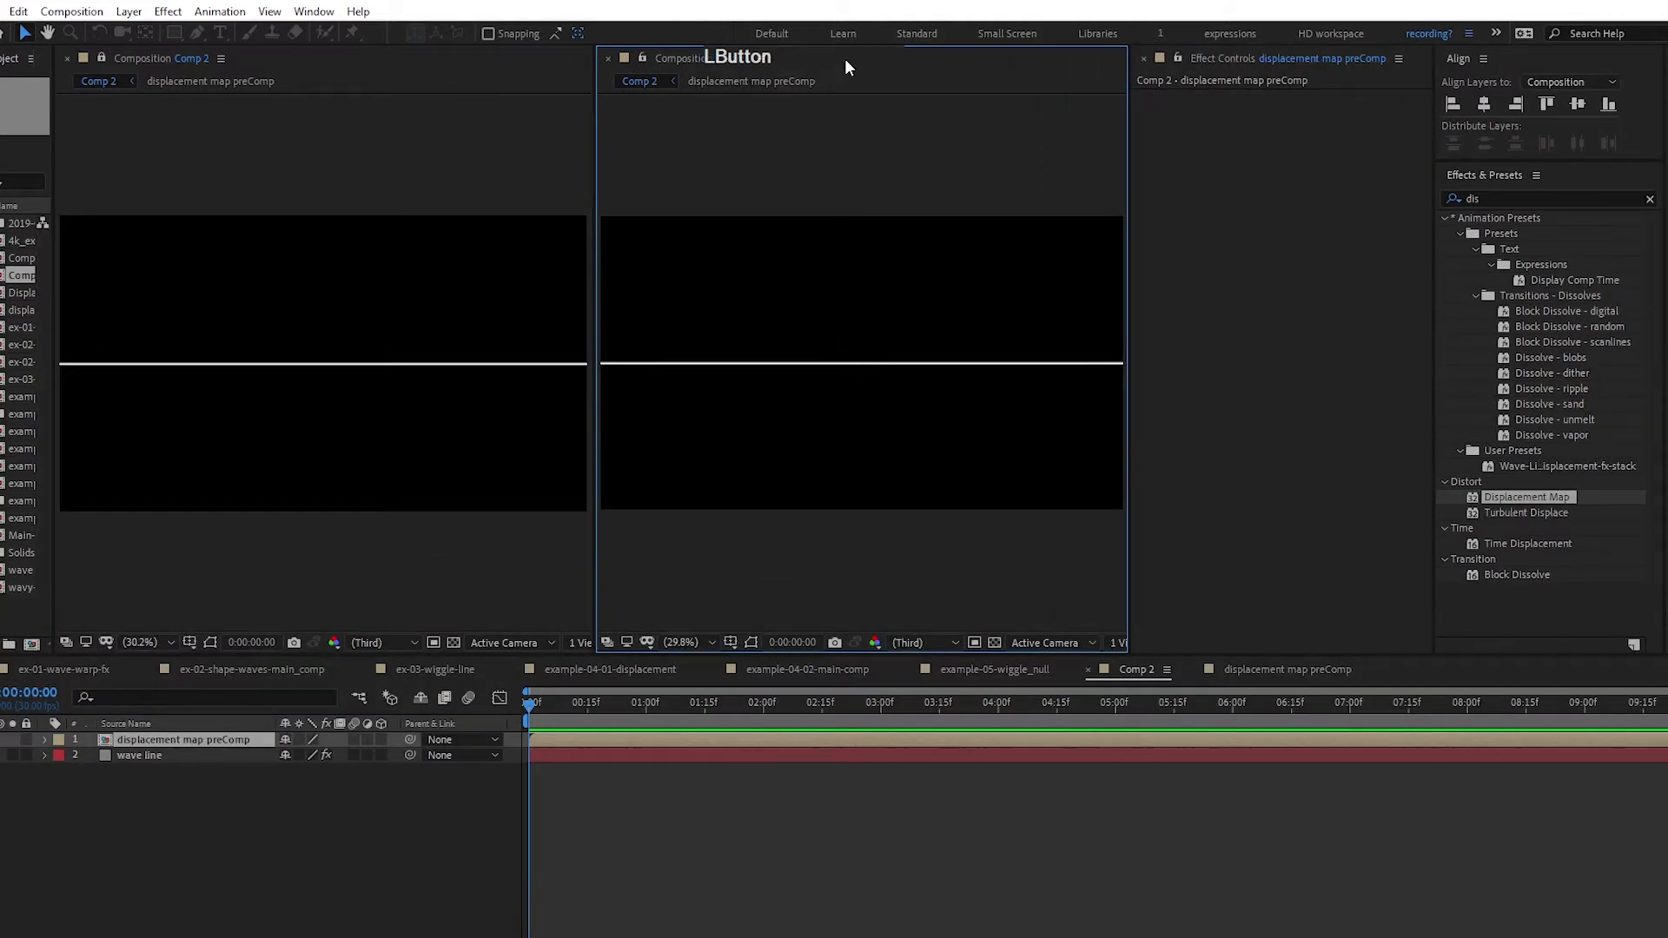
- Open displacement map preComp in the second viewer while the first one keeps showing Comp 2
{"action": "left_click", "coordinate": [696, 564]}
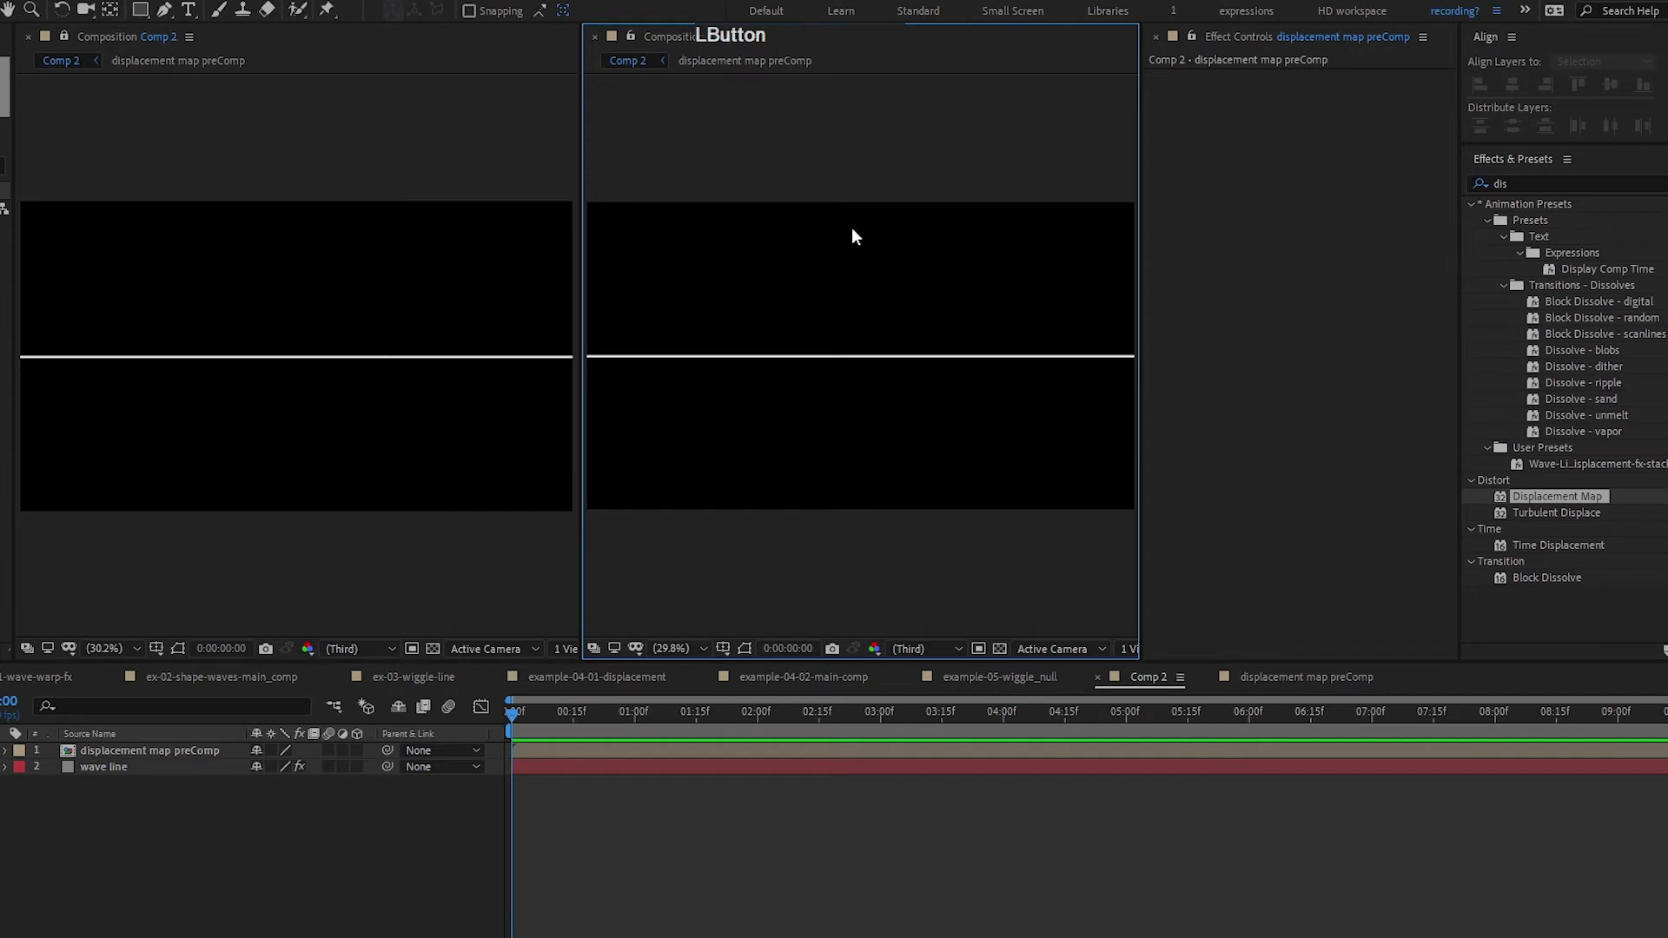
{"action": "double_click", "coordinate": [561, 749]}
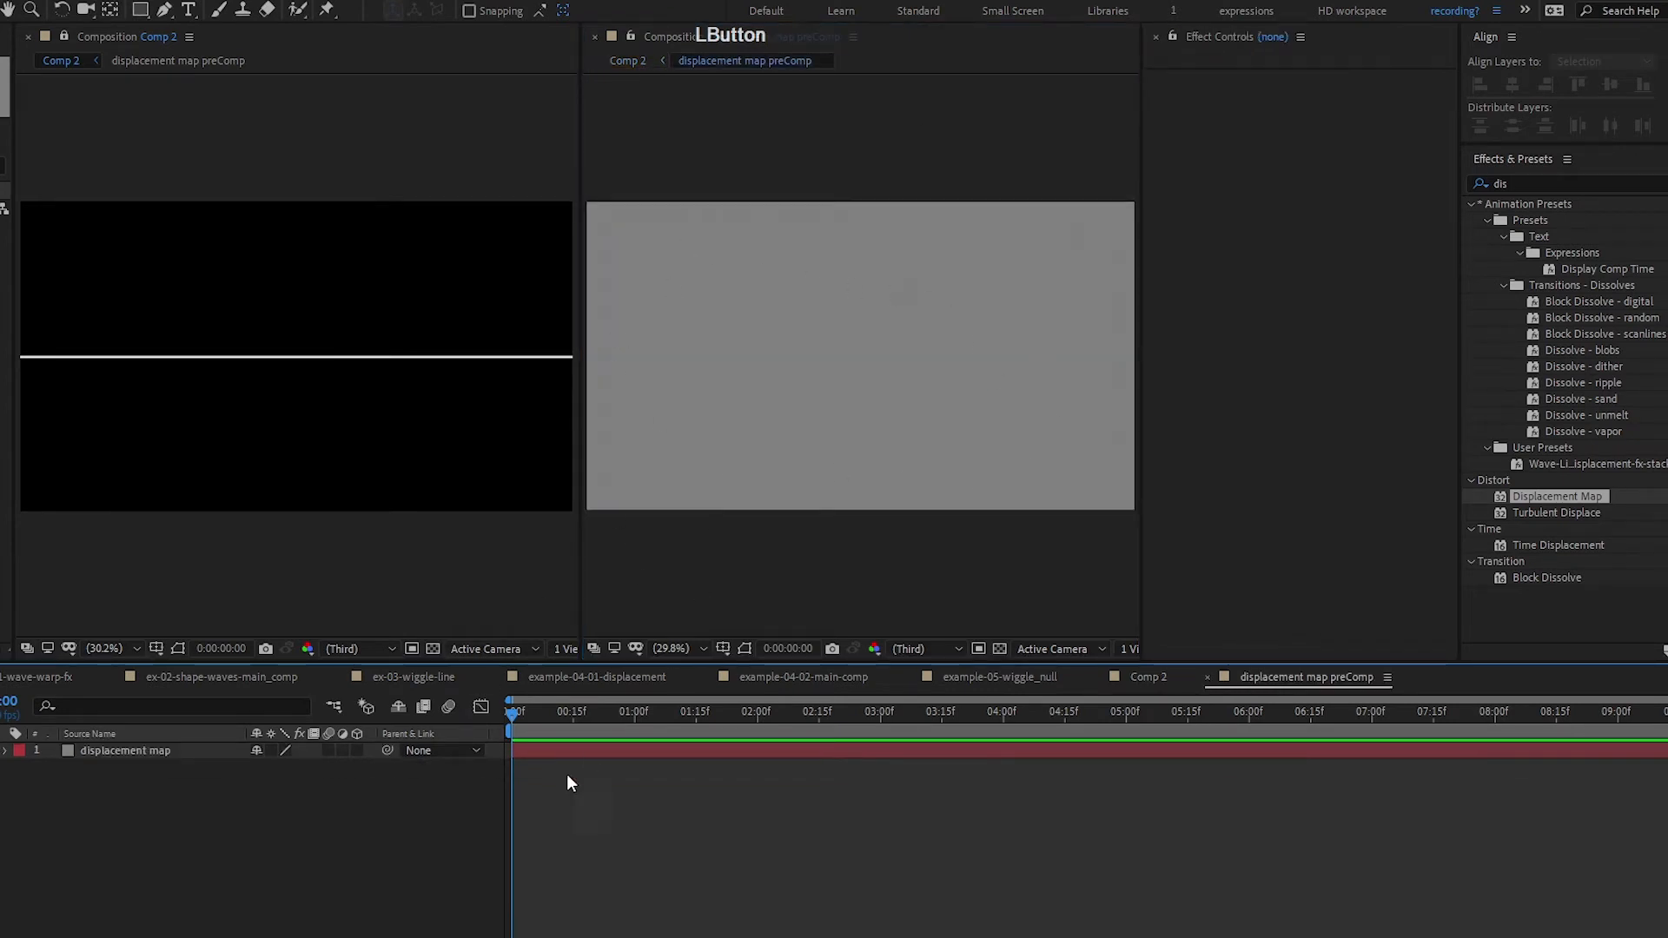
{"action": "left_click", "coordinate": [666, 340]}
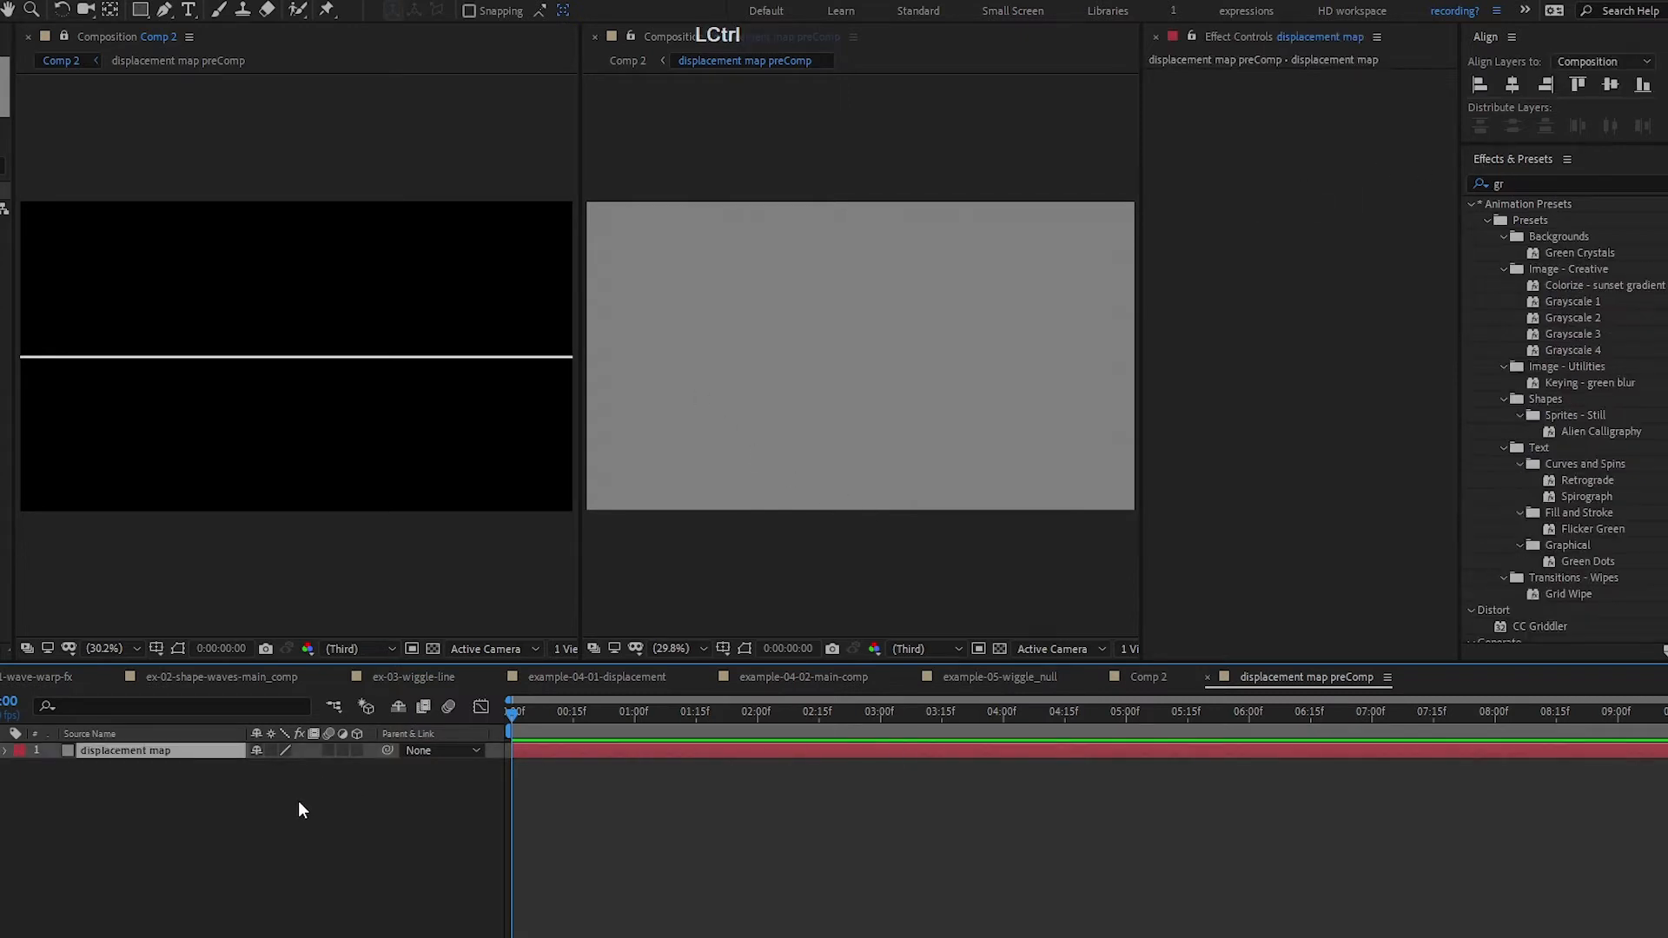
- Duplicate the displacement map layer inside the precomp and select the upper copy
{"action": "key", "text": "ctrl+d"}
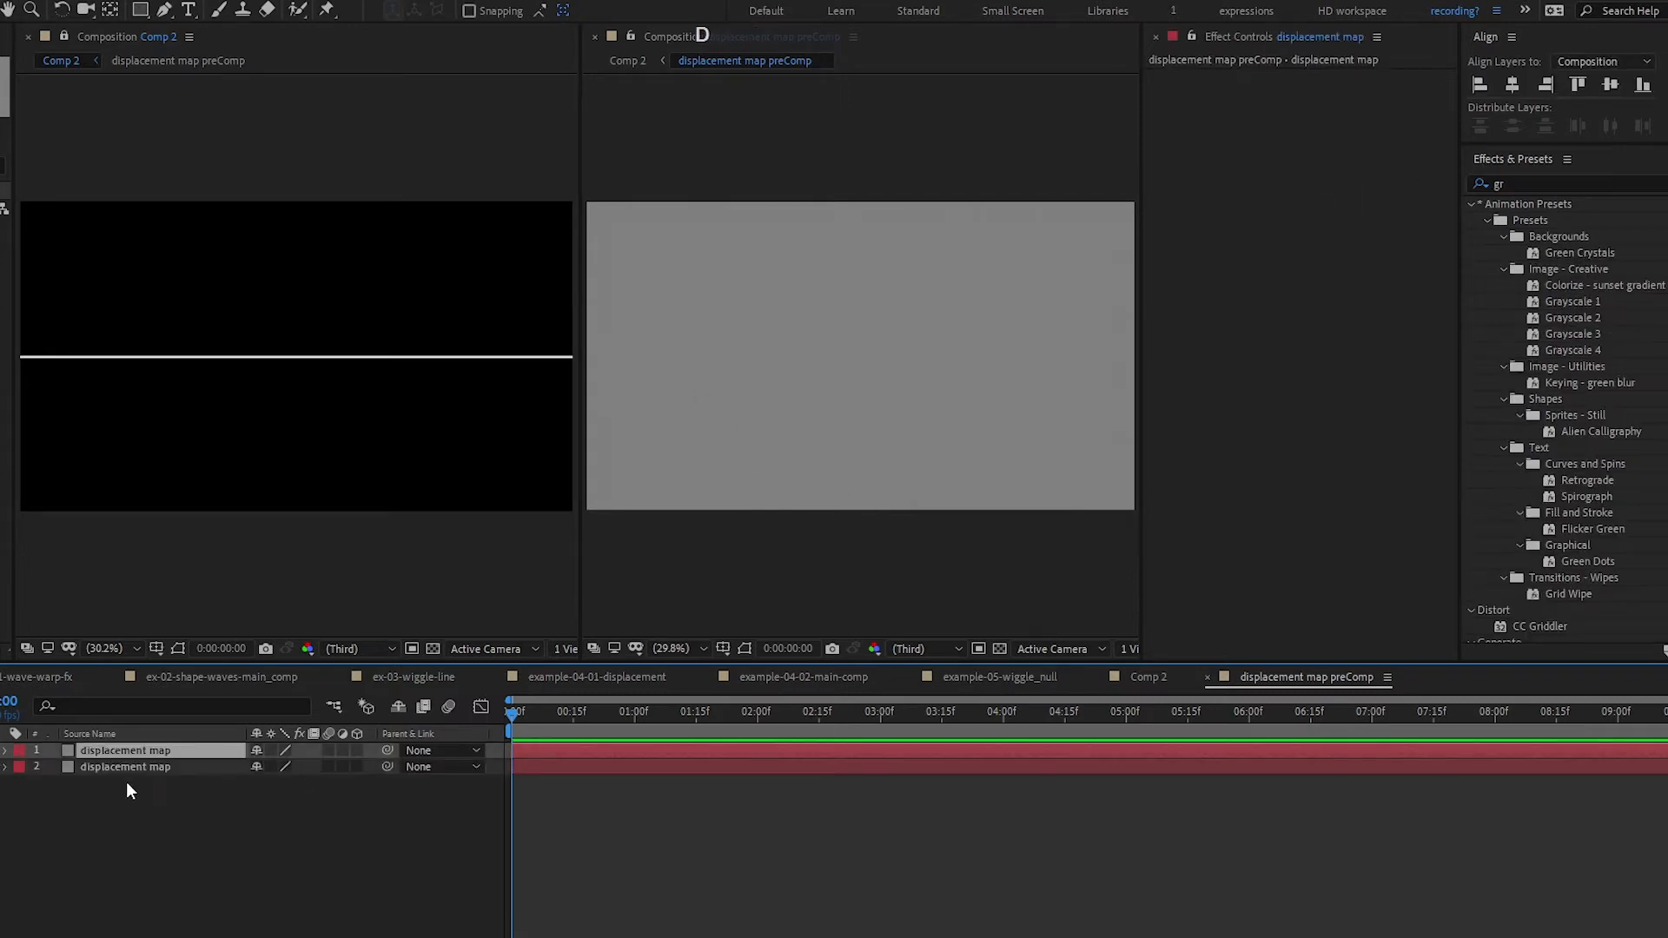
{"action": "left_click", "coordinate": [143, 772]}
{"action": "left_click", "coordinate": [134, 751]}
{"action": "left_click", "coordinate": [162, 767]}
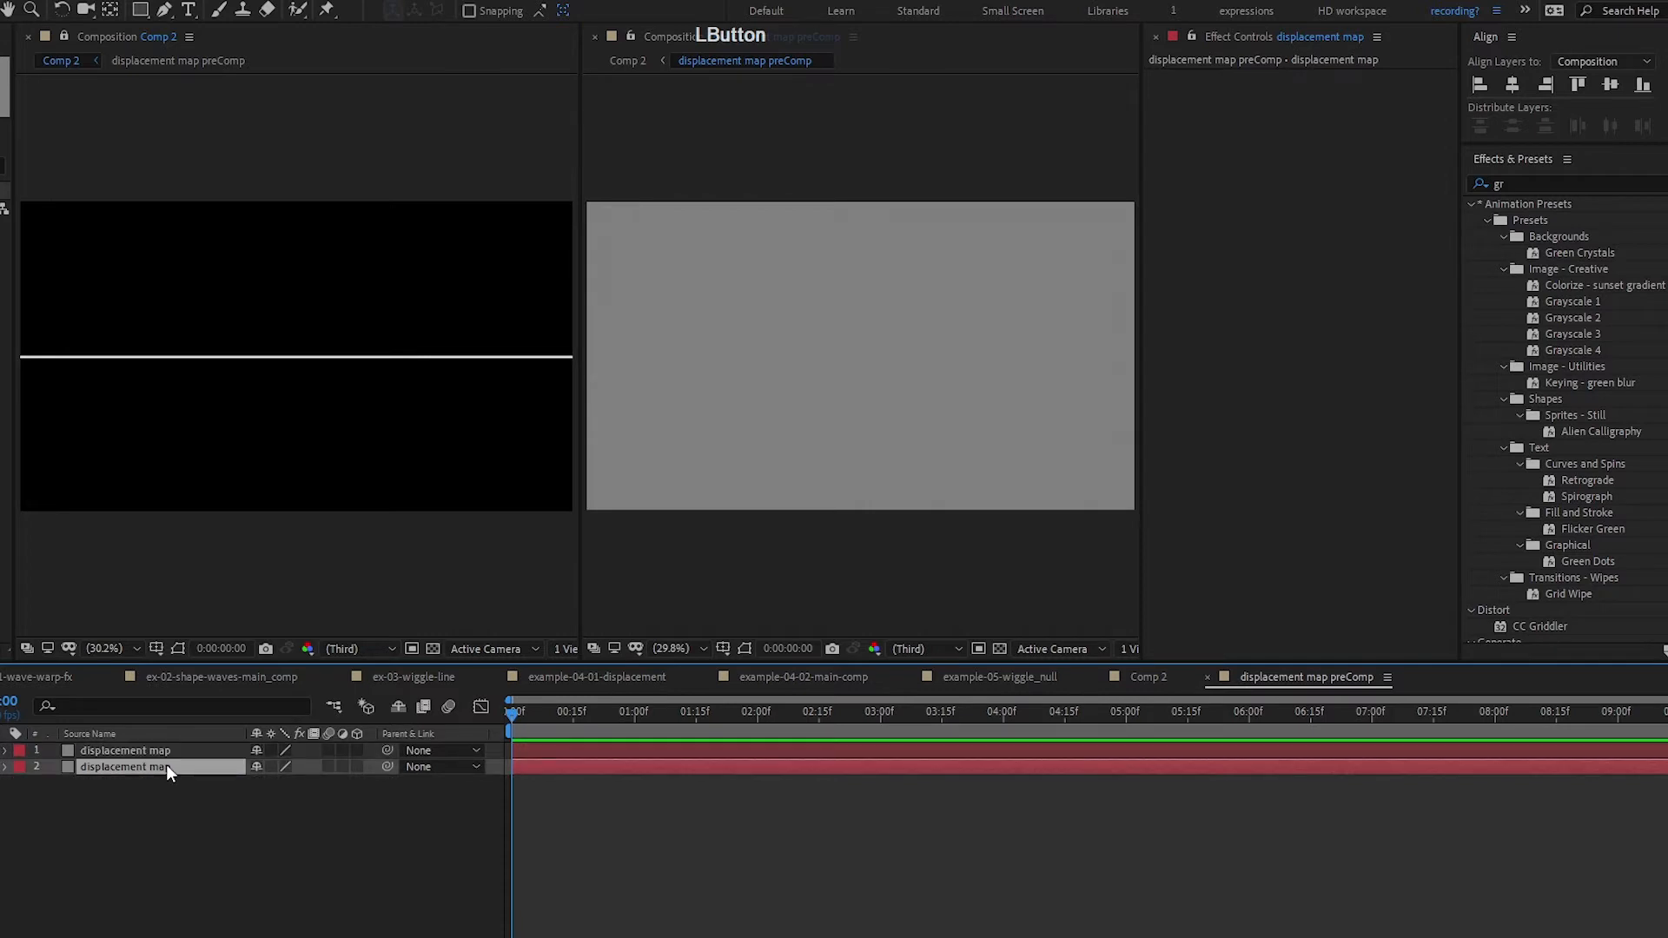
{"action": "left_click", "coordinate": [172, 750]}
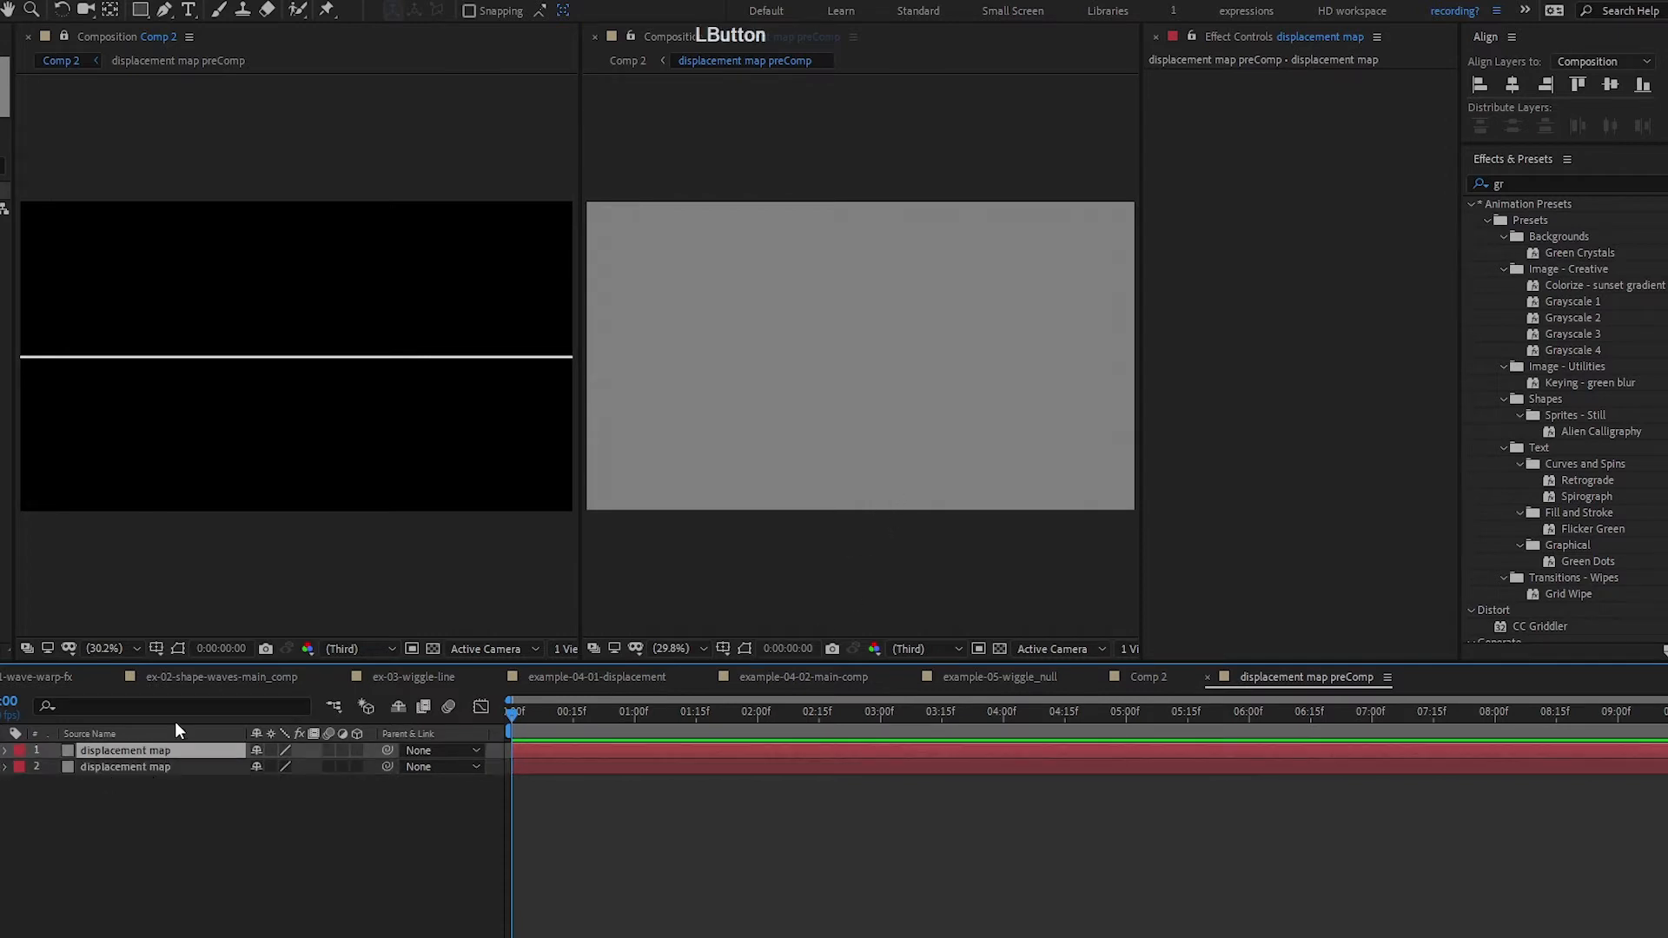
- Find the Gradient Ramp effect and apply it to the upper displacement map layer
{"action": "left_click", "coordinate": [1527, 185]}
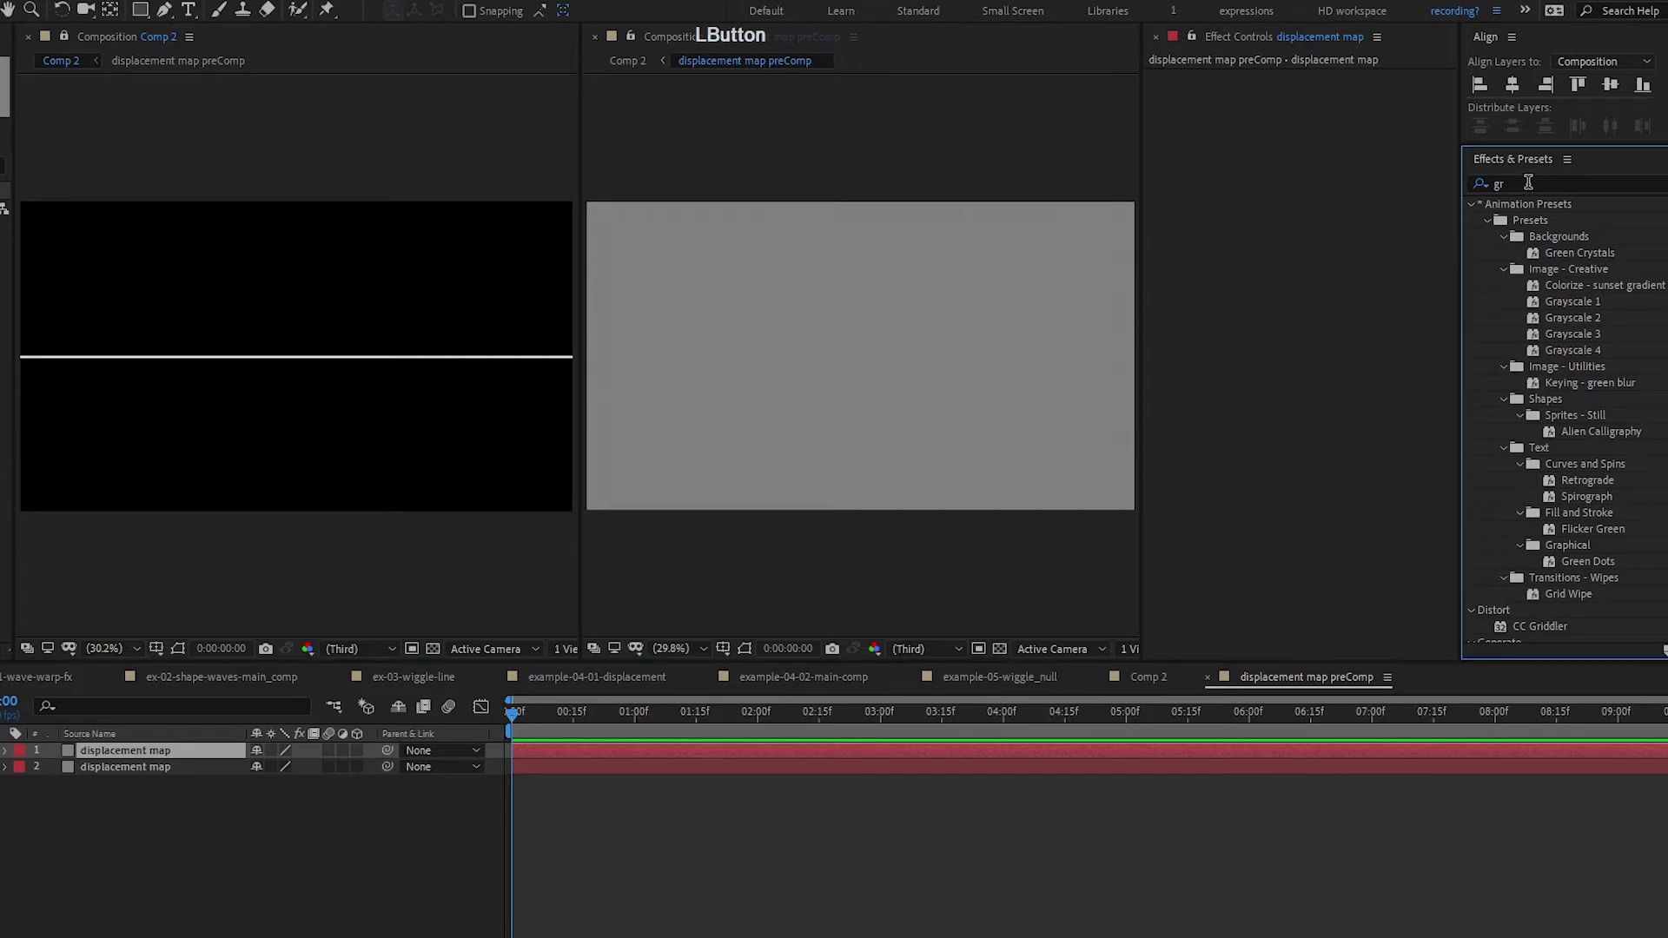
{"action": "type", "text": "grad"}
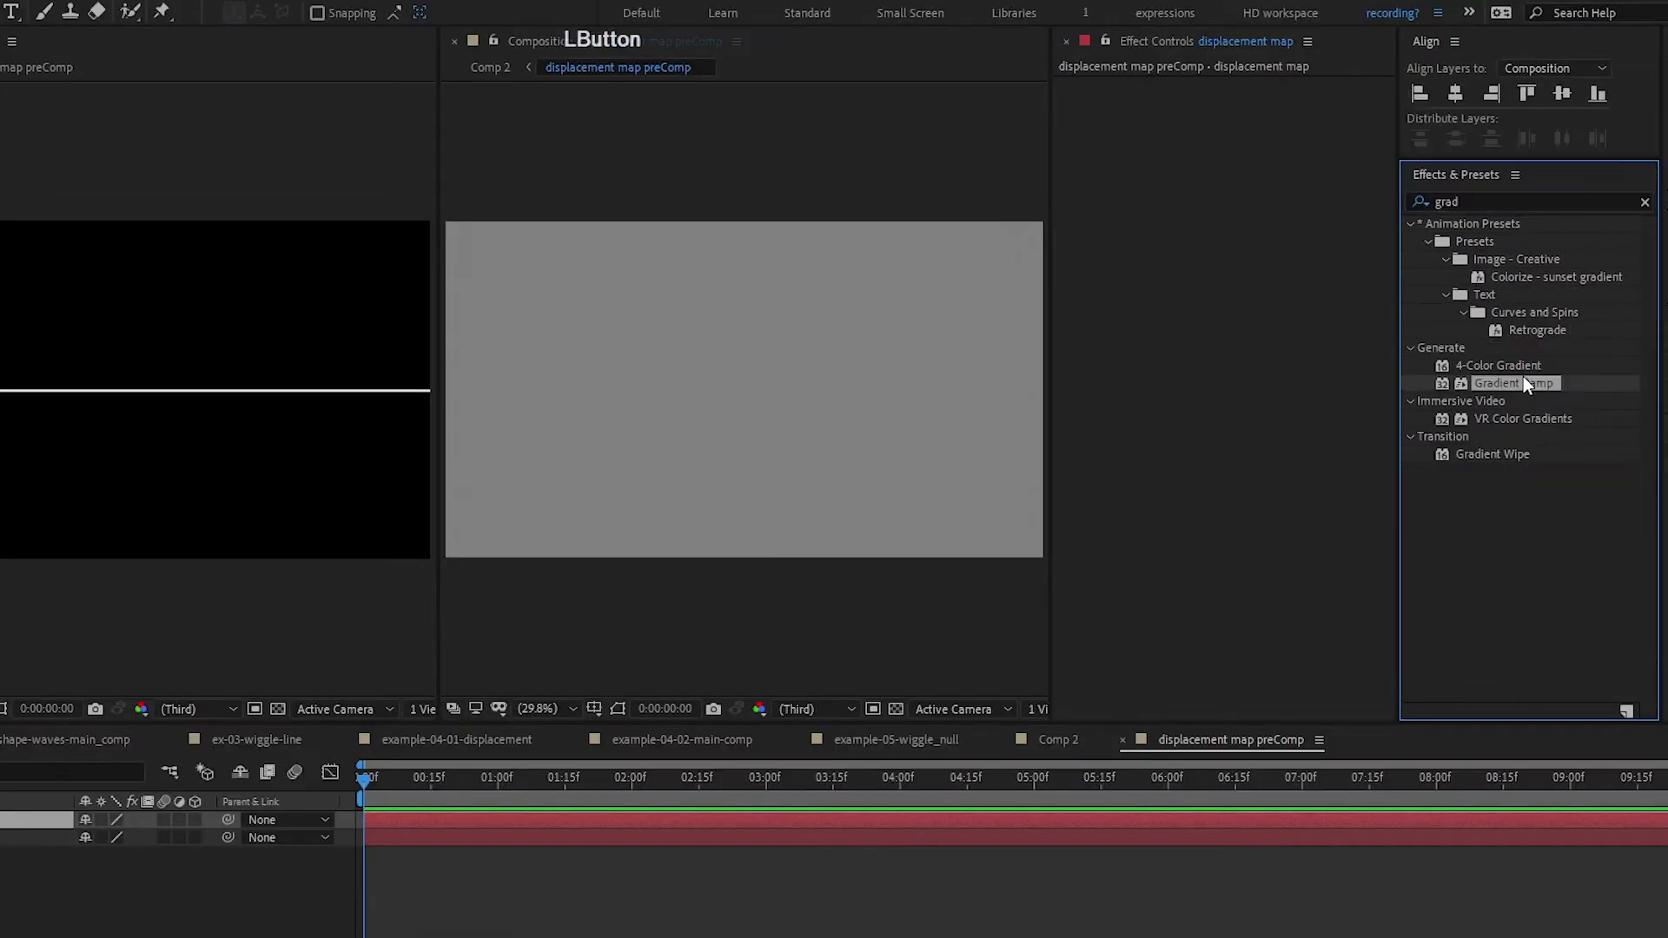
{"action": "double_click", "coordinate": [1575, 350]}
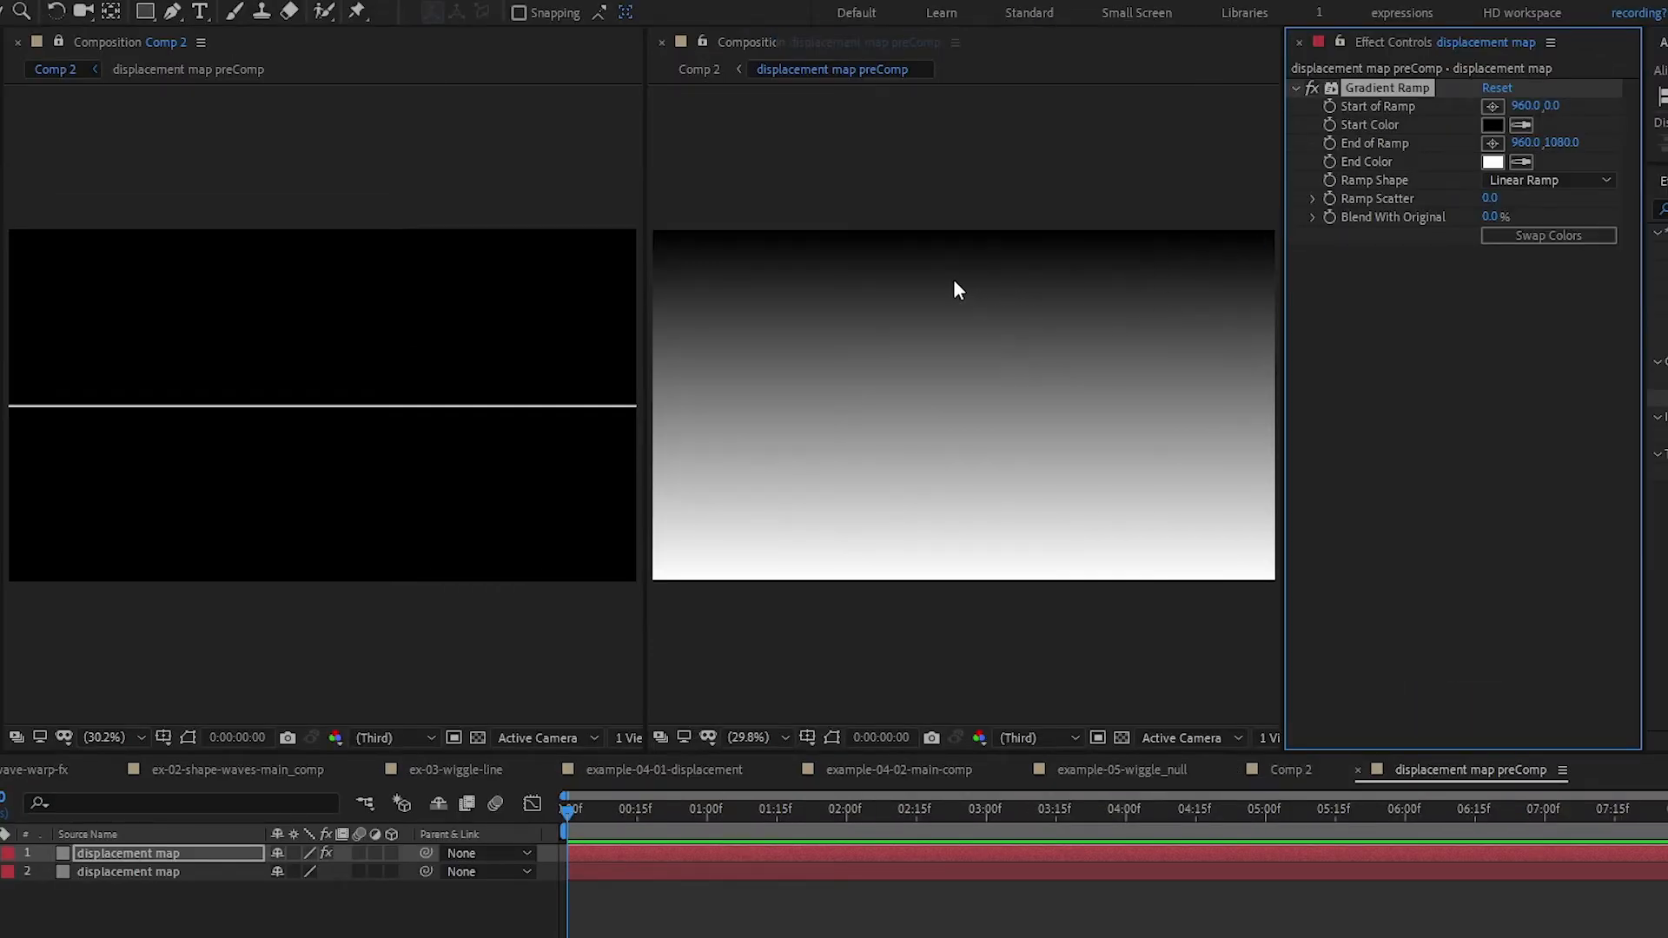
- Make the gradient horizontal by setting the ramp's start to 0, 1080 and its end to 1920, 1080
{"action": "left_click", "coordinate": [1530, 109]}
{"action": "type", "text": "0"}
{"action": "key", "text": "Tab"}
{"action": "left_click", "coordinate": [1605, 138]}
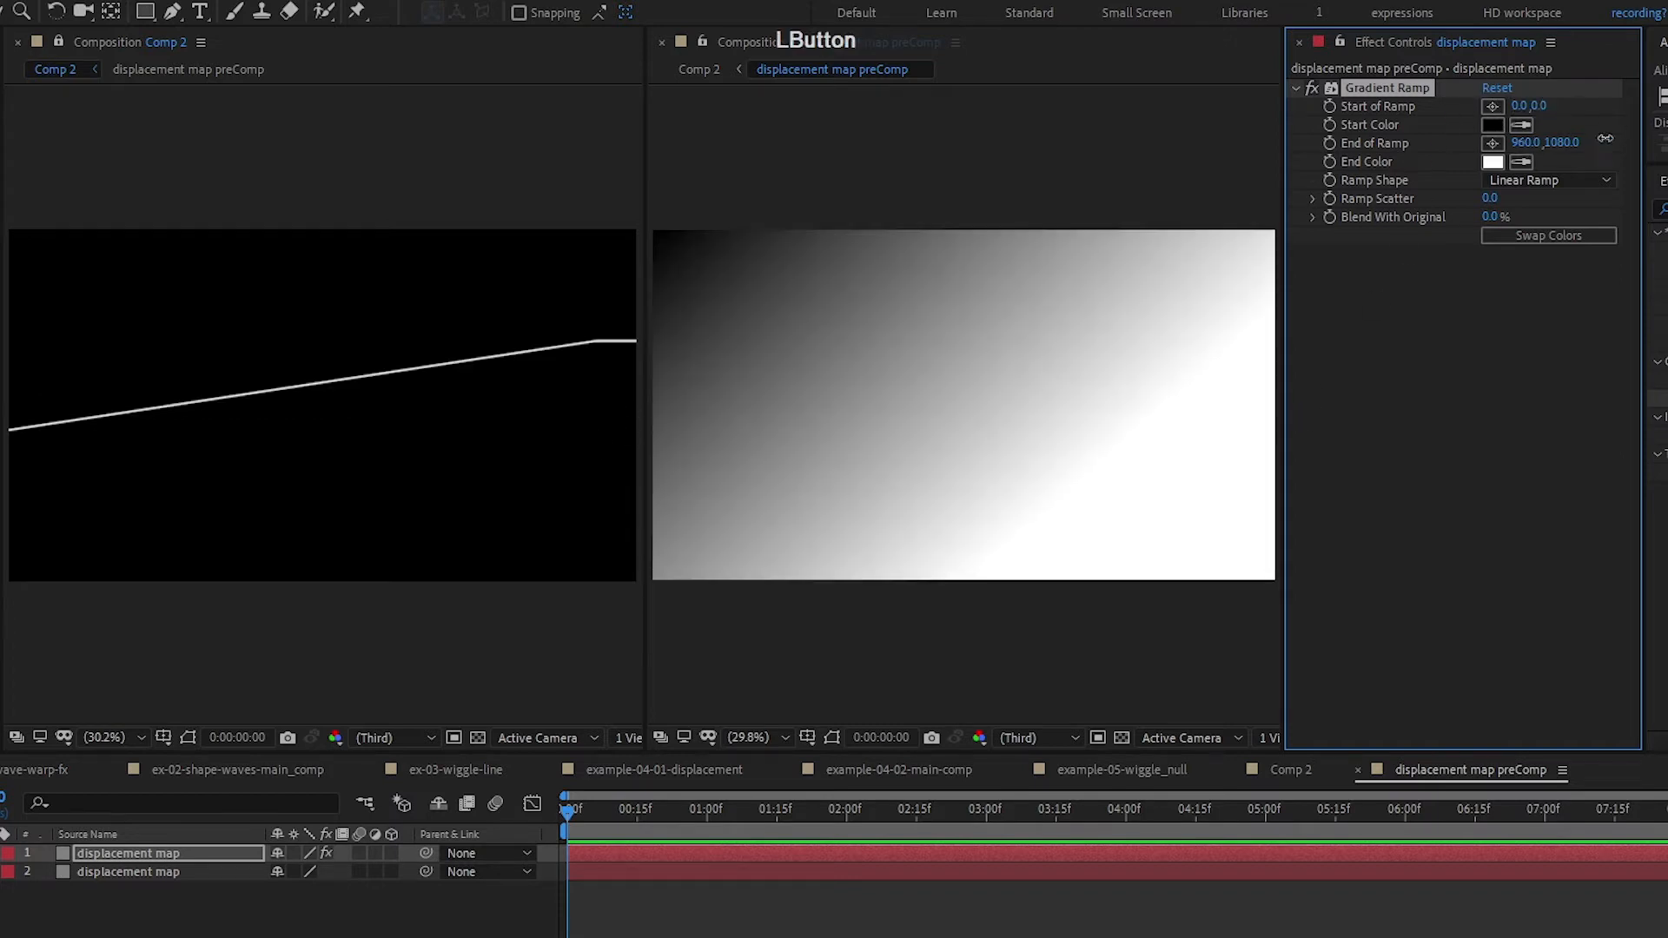
{"action": "left_click", "coordinate": [1529, 143]}
{"action": "type", "text": "1920"}
{"action": "key", "text": "Return"}
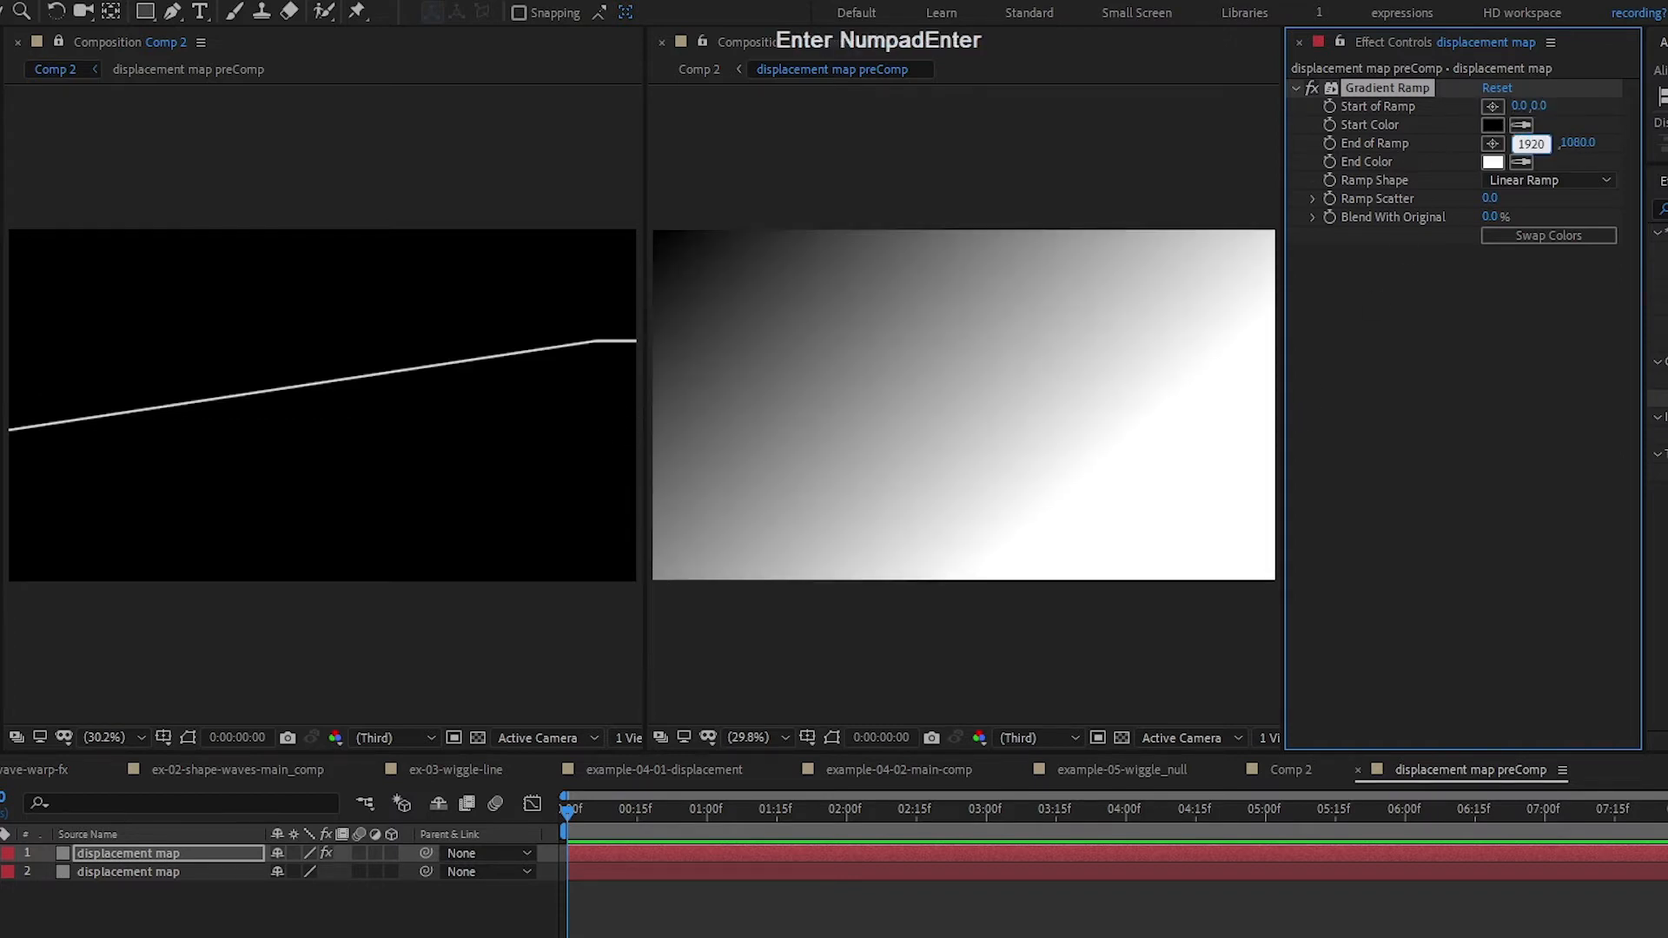
{"action": "left_click", "coordinate": [1539, 106]}
{"action": "key", "text": "BackSpace"}
{"action": "type", "text": "1080"}
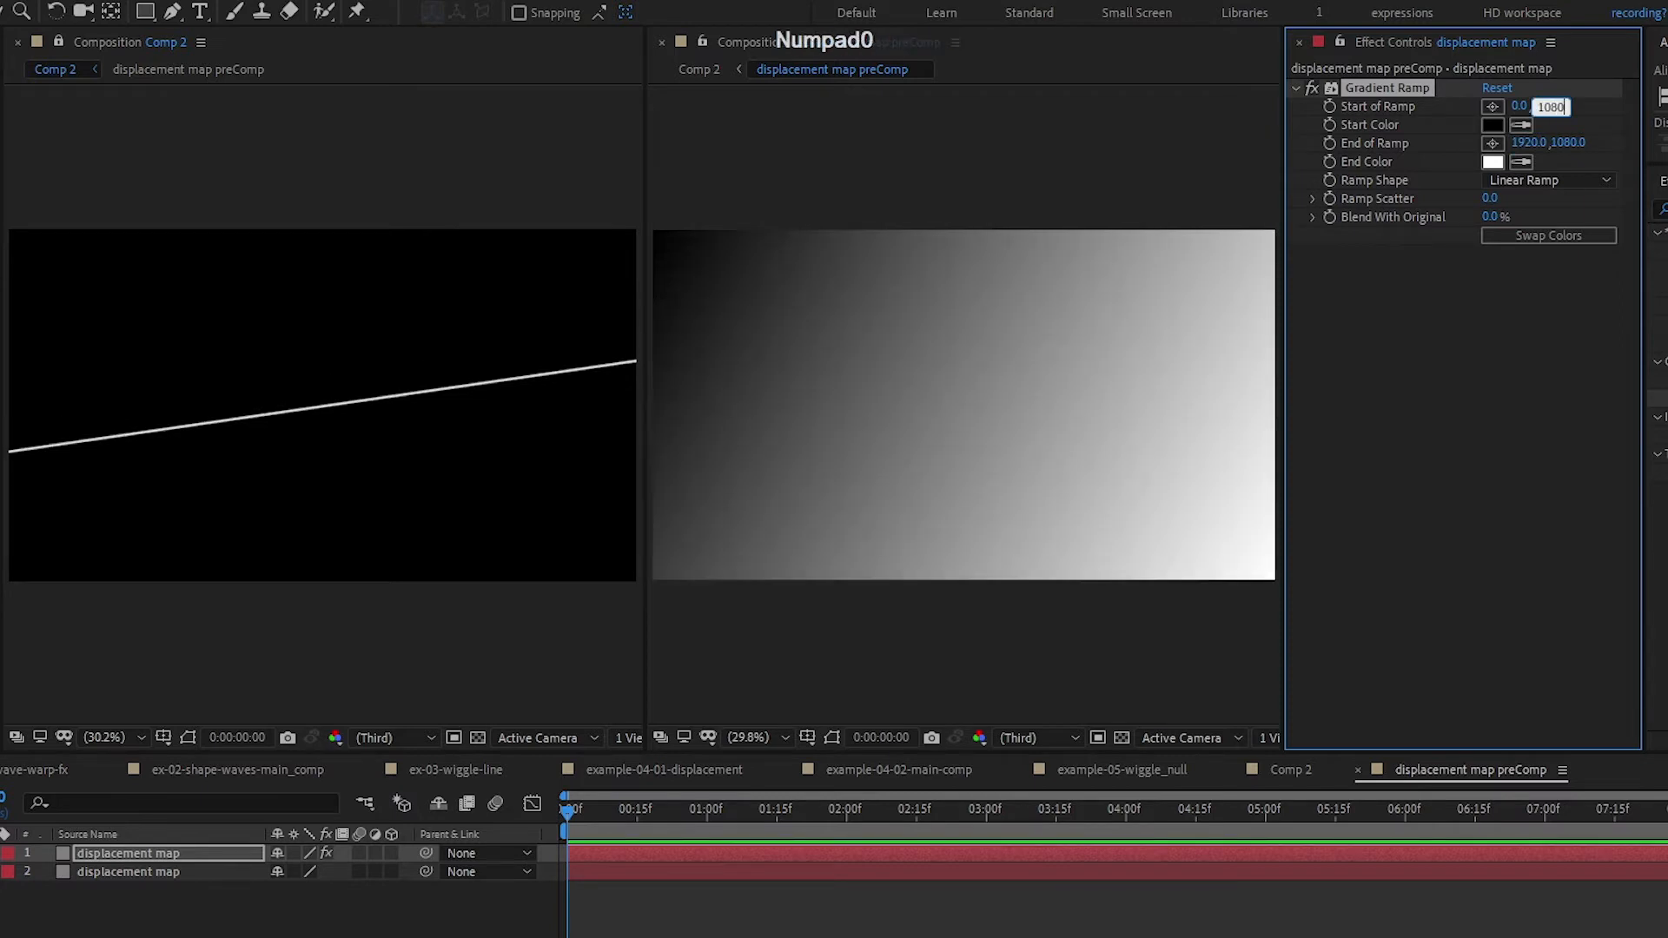
{"action": "key", "text": "Return"}
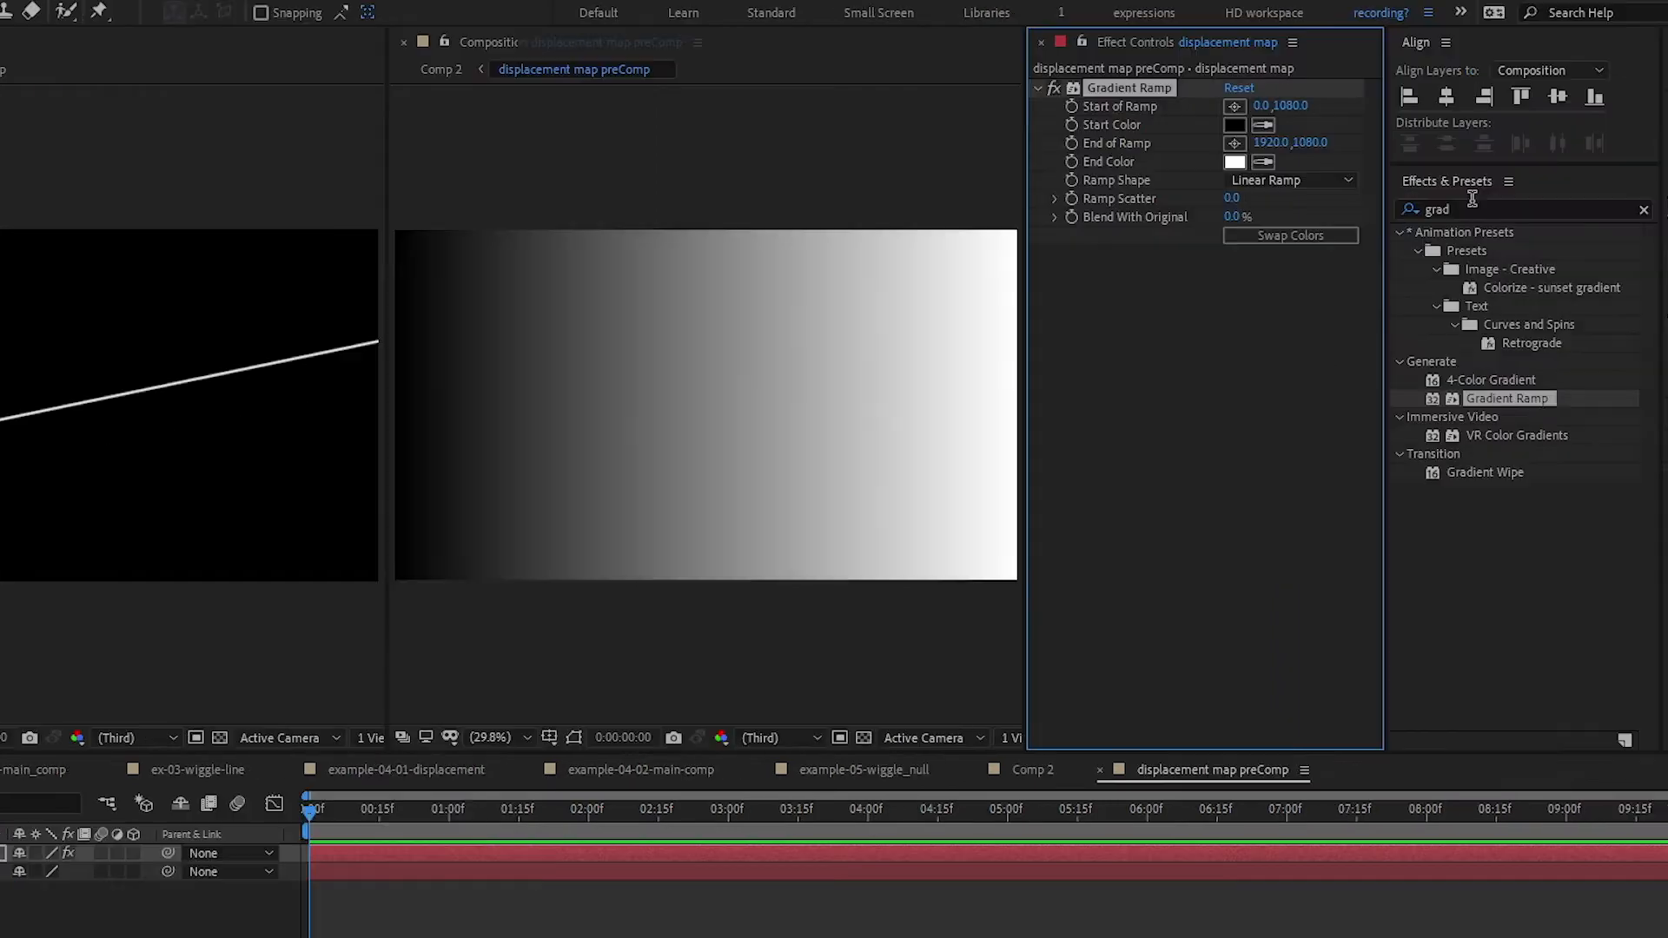
- Find the Colorama effect and add it to the upper displacement map layer after the Gradient Ramp
{"action": "left_click", "coordinate": [1472, 208]}
{"action": "type", "text": "col"}
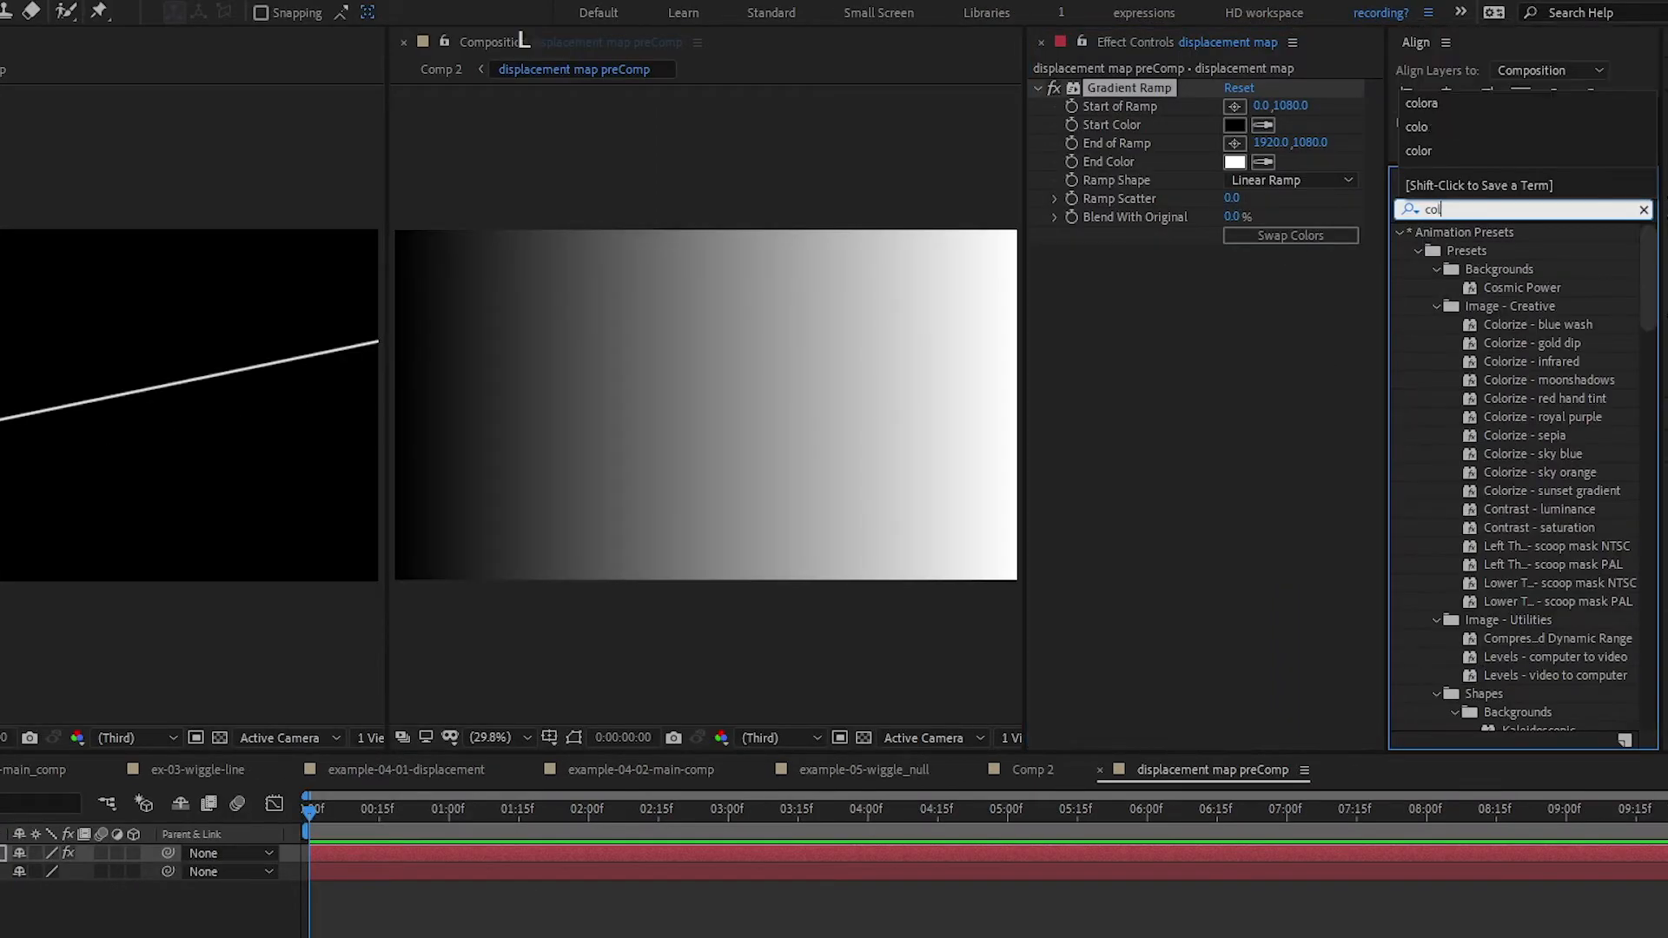
{"action": "type", "text": "ora"}
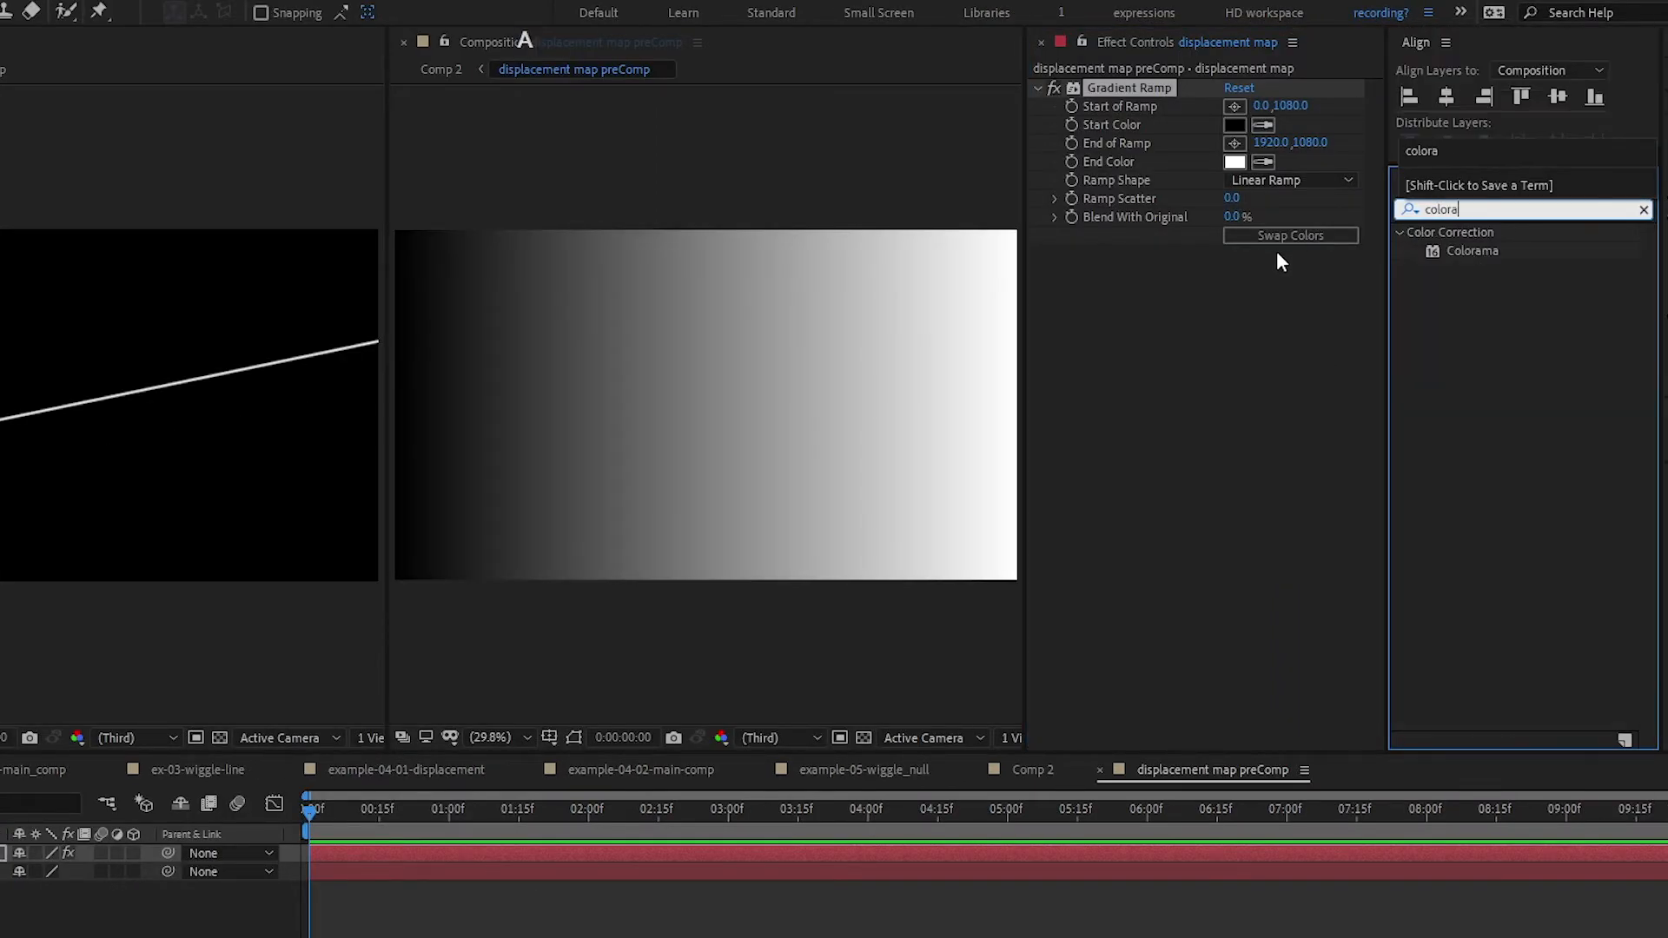
{"action": "double_click", "coordinate": [1493, 254]}
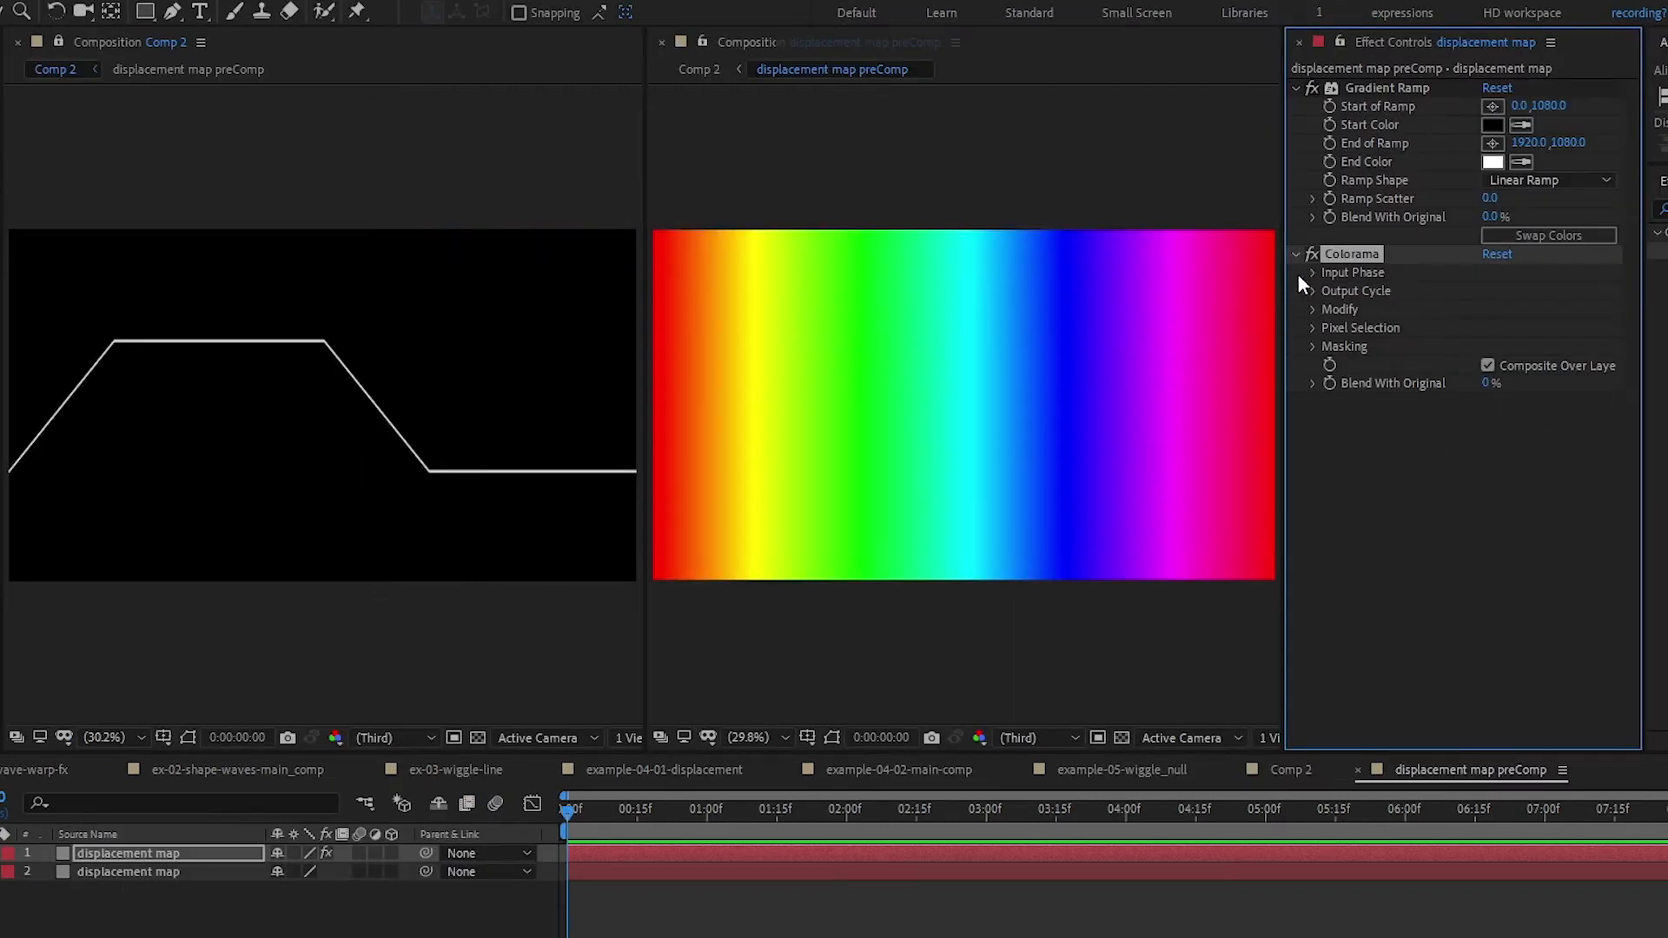
- Reveal Colorama's Input Phase settings and compare the gradient and line with the effect switched off and on
{"action": "left_click", "coordinate": [1313, 275]}
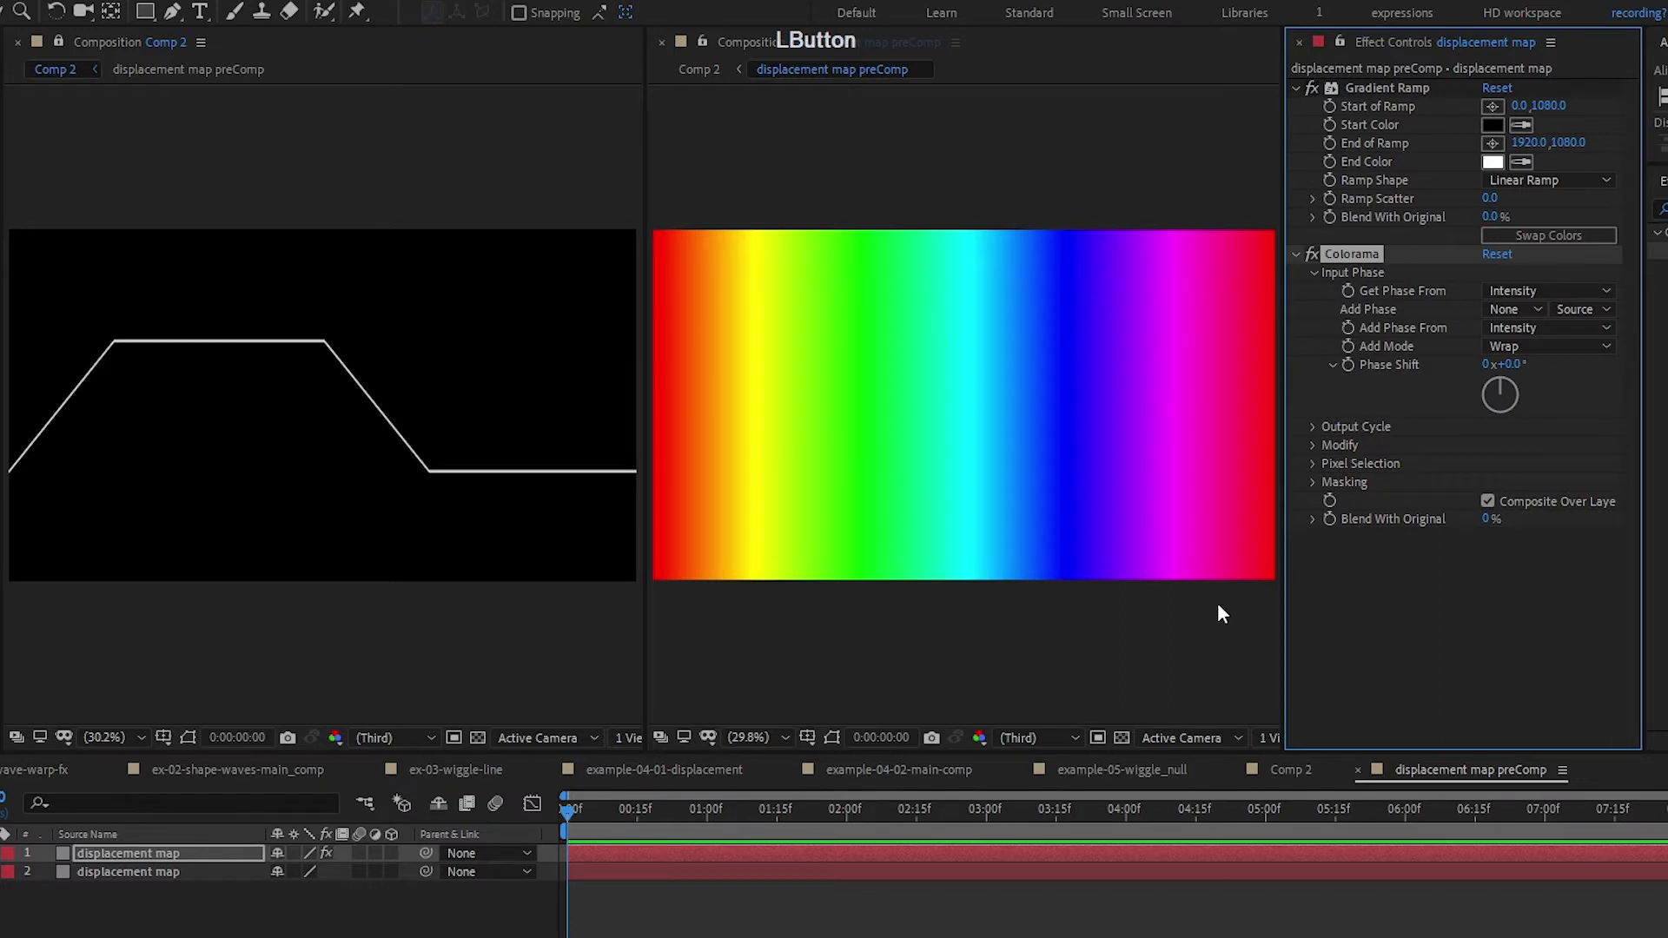
{"action": "left_click", "coordinate": [1310, 254]}
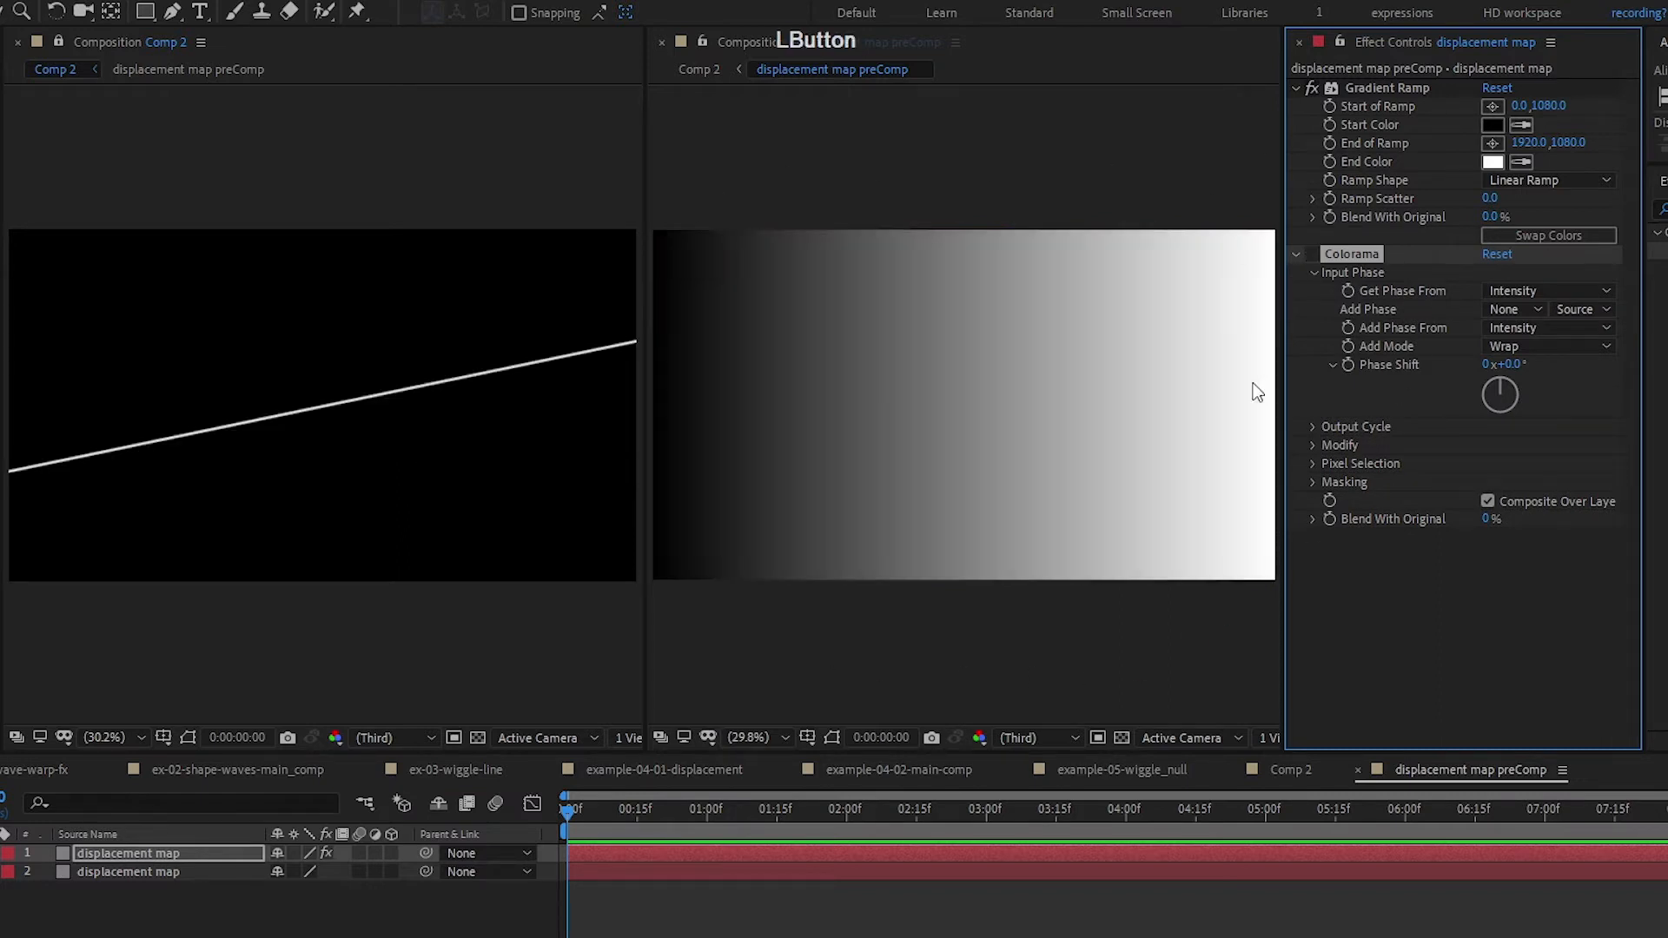
{"action": "left_click", "coordinate": [1311, 254]}
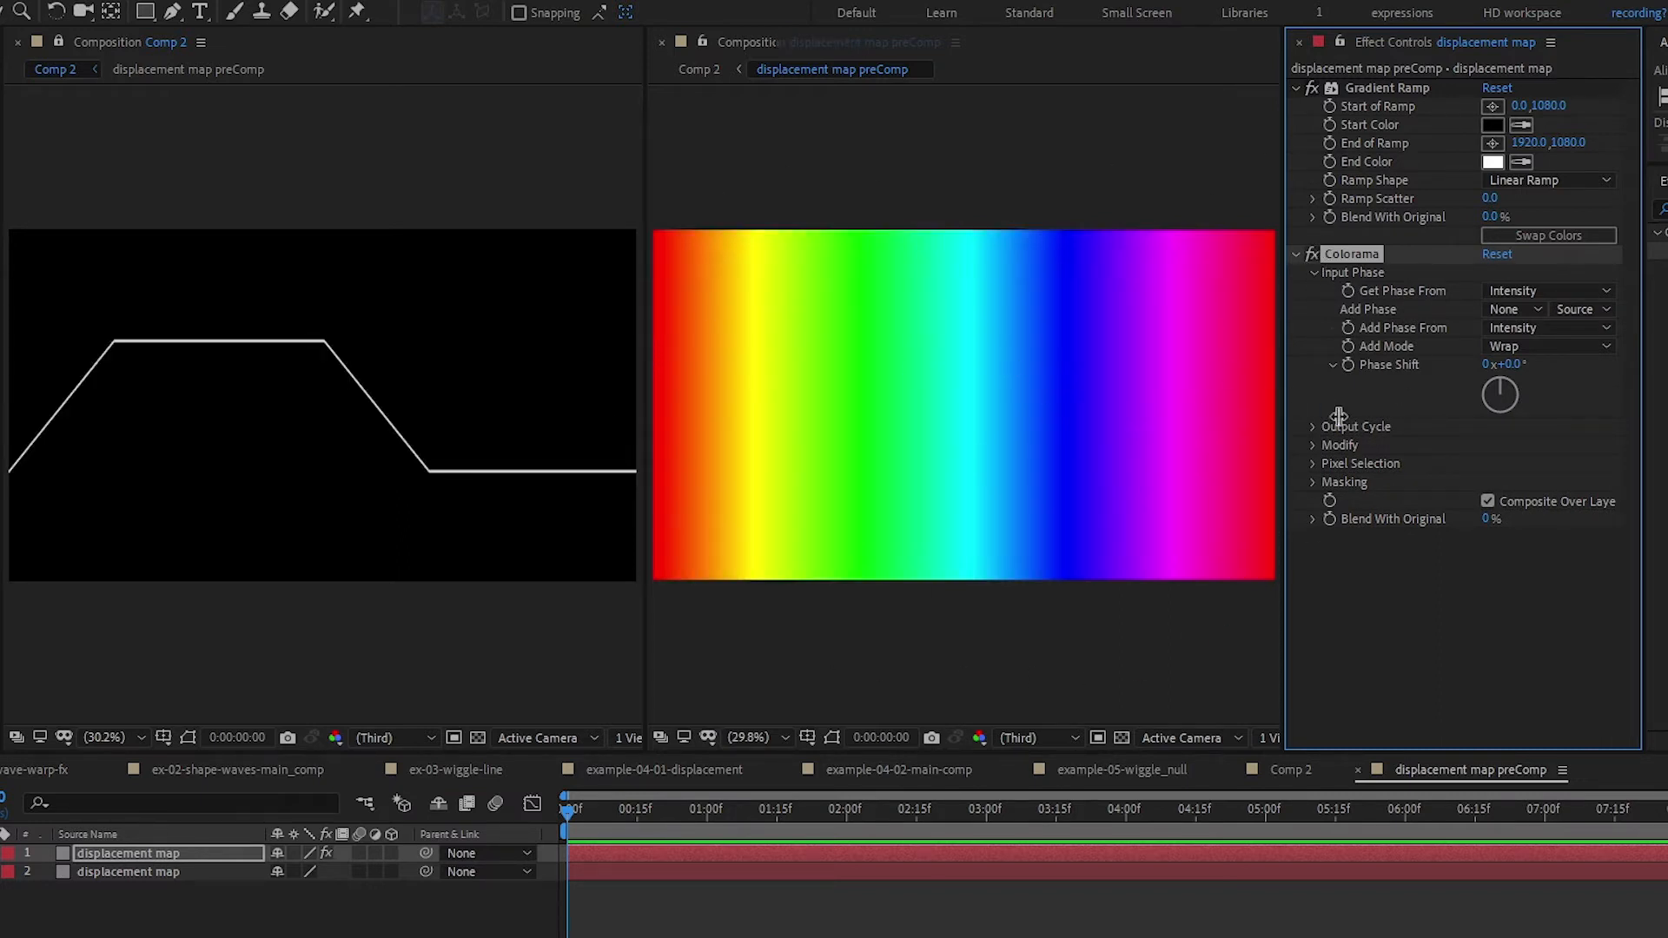
- Set the preset palette of Colorama's Output Cycle to Solarize Grey
{"action": "left_click", "coordinate": [1309, 427]}
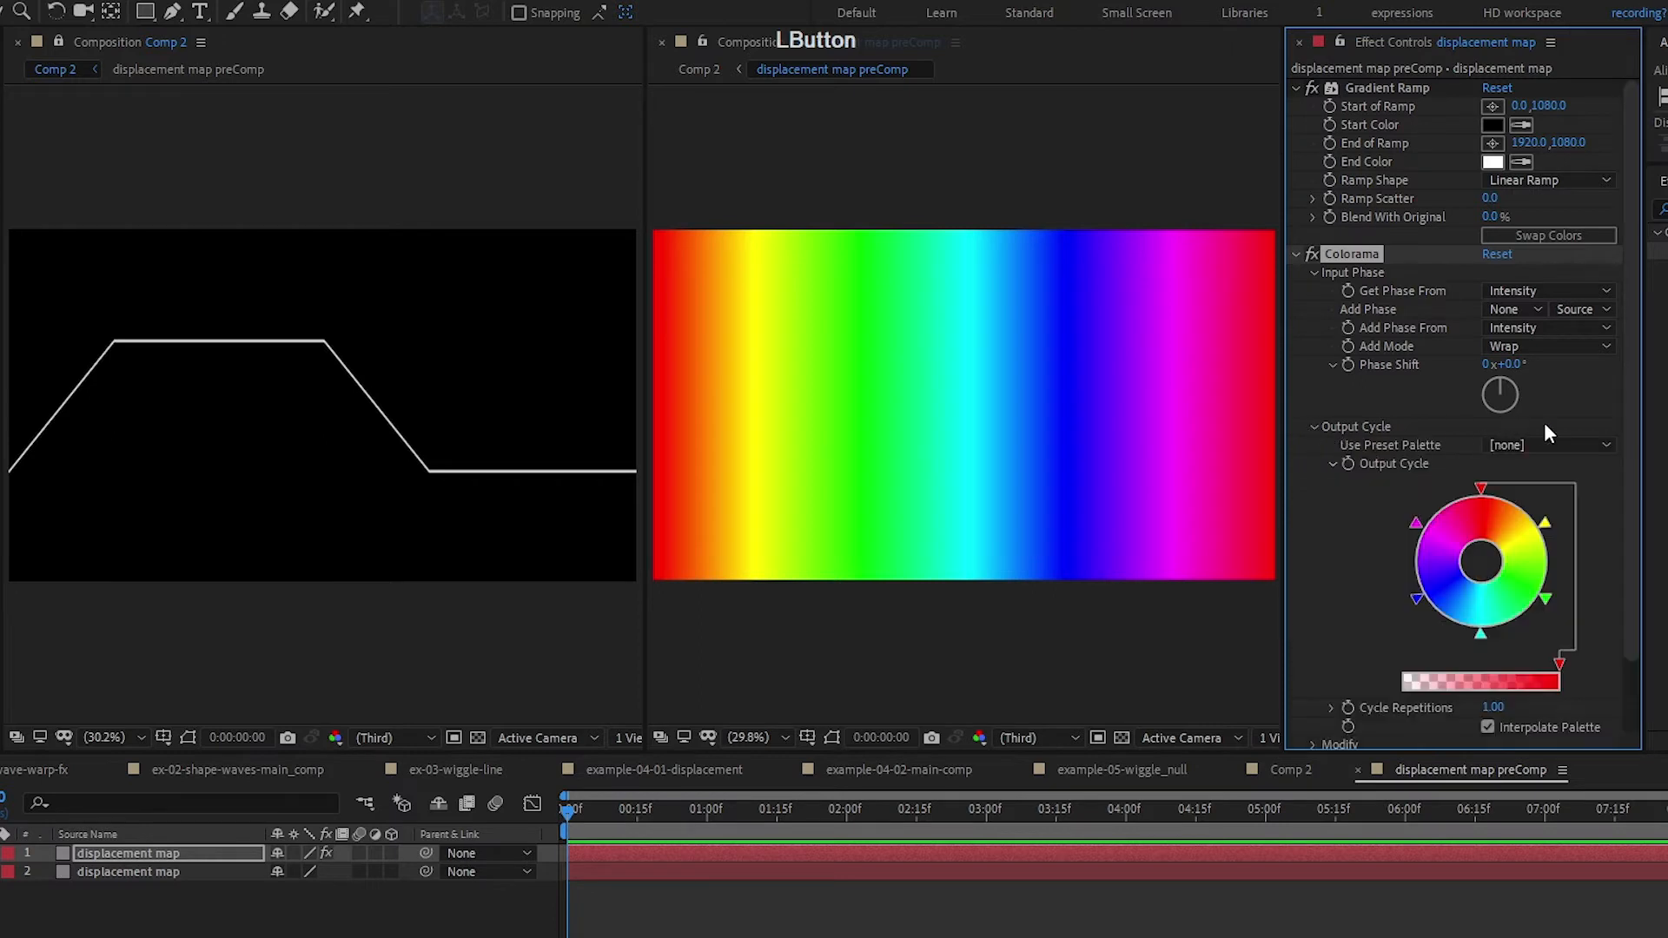
{"action": "left_click", "coordinate": [1546, 445]}
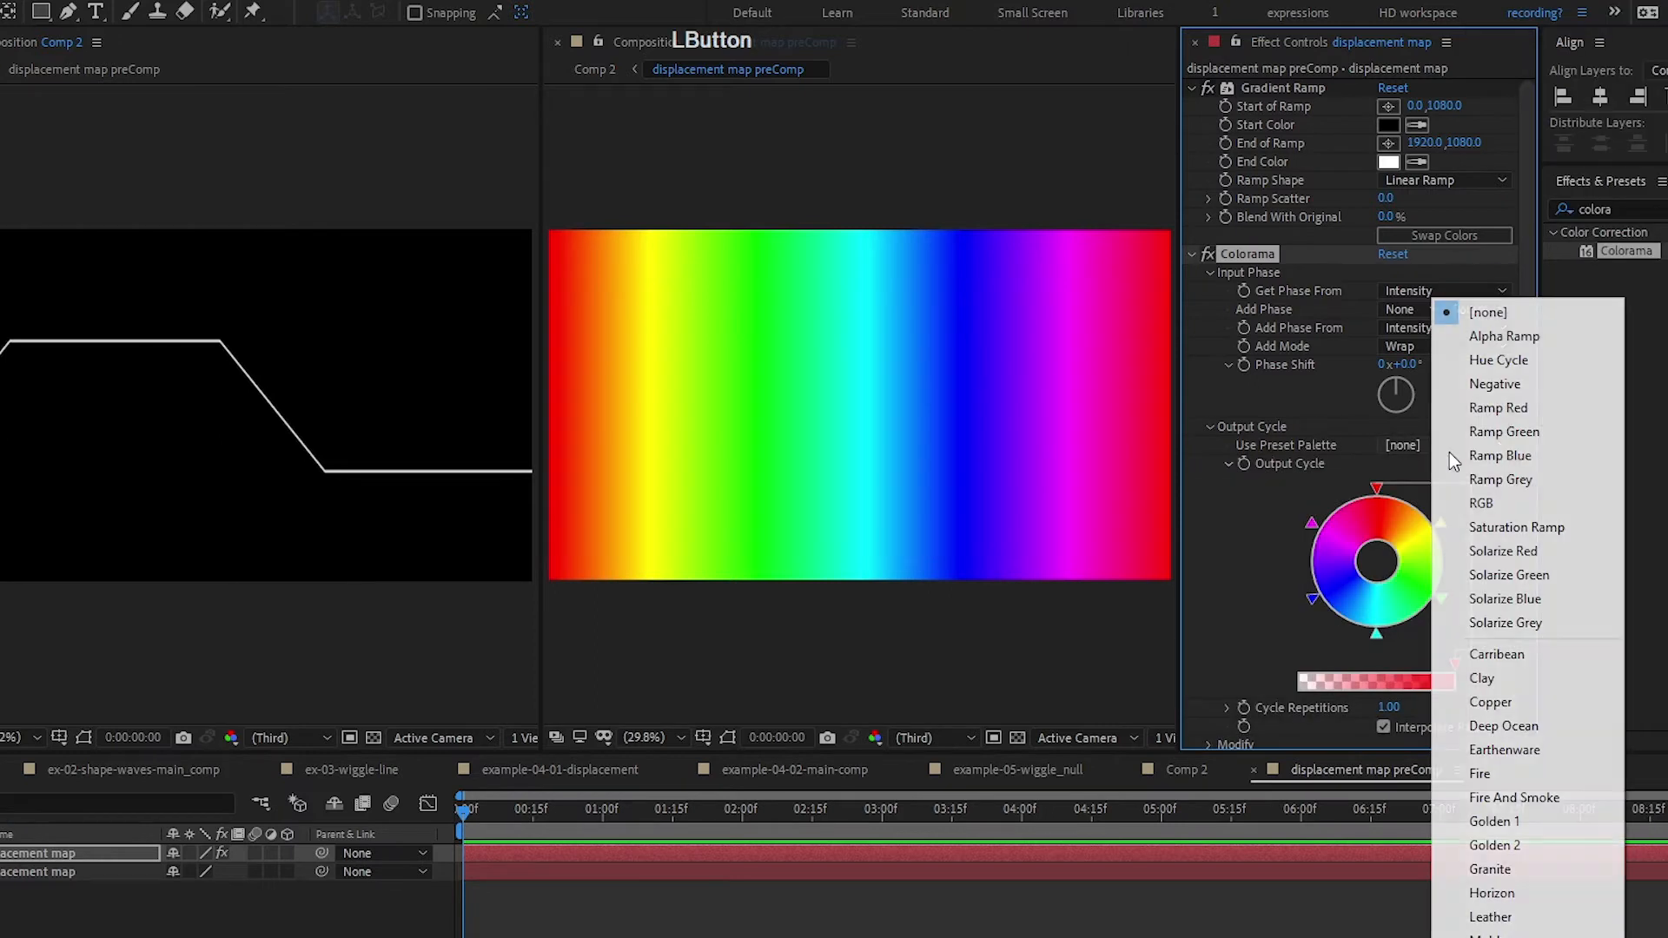
{"action": "left_click", "coordinate": [1546, 618]}
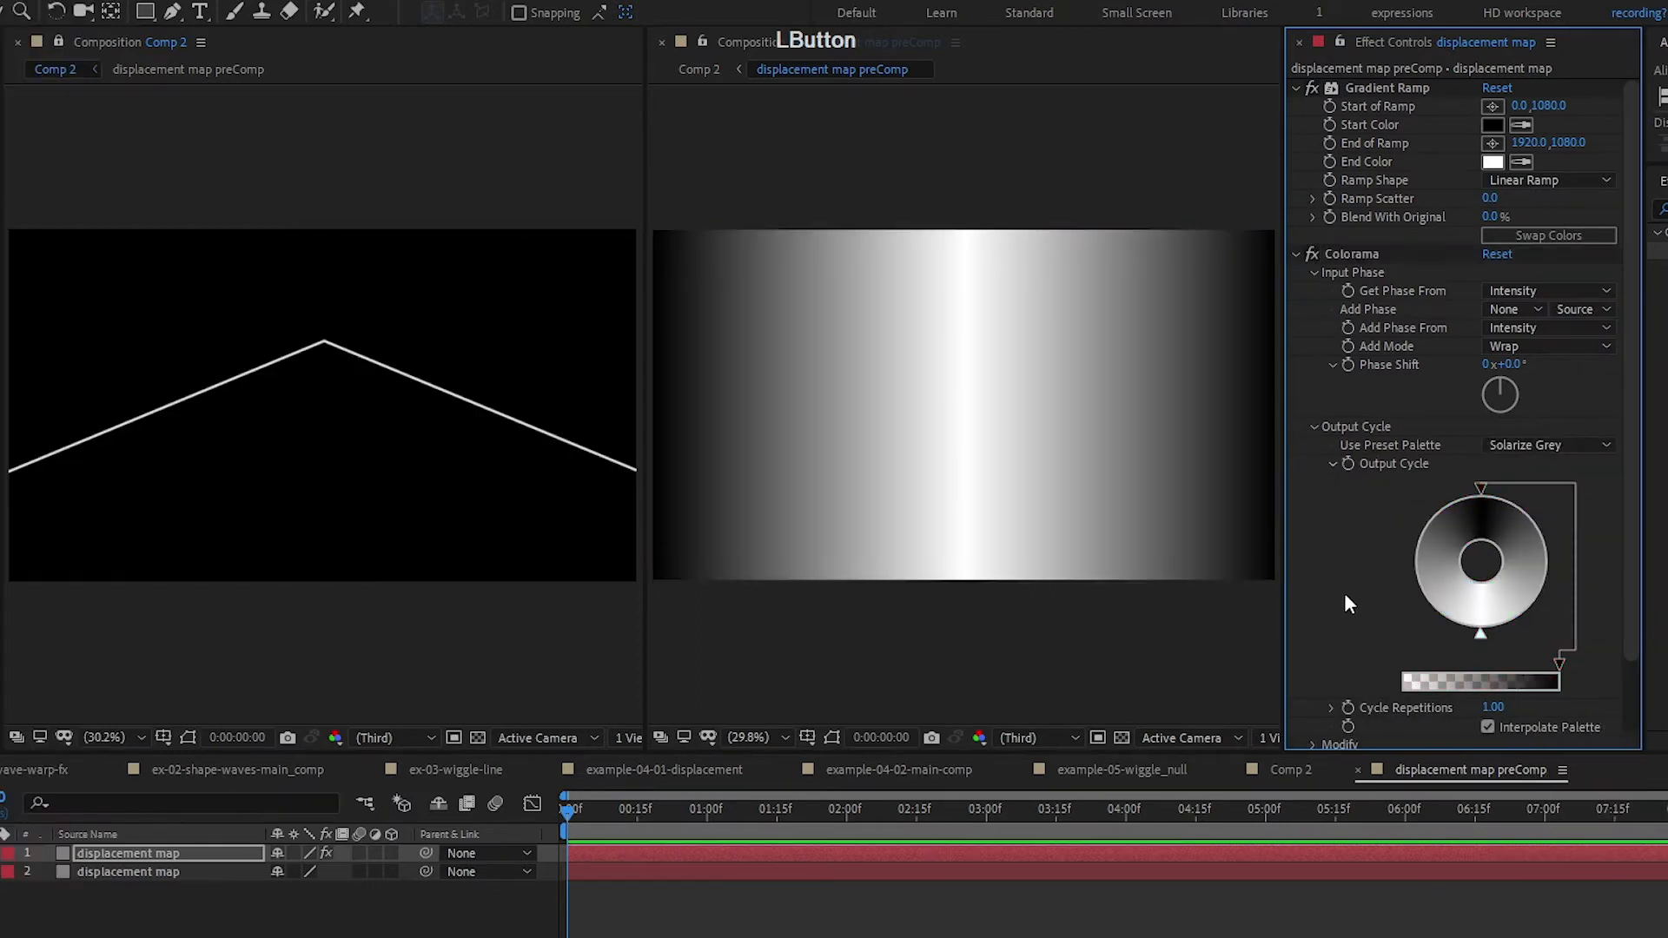
- Shift Colorama's input phase to about 303° to move the gradient bands sideways
{"action": "scroll", "coordinate": [1380, 444], "scroll_direction": "down", "scroll_amount": 2}
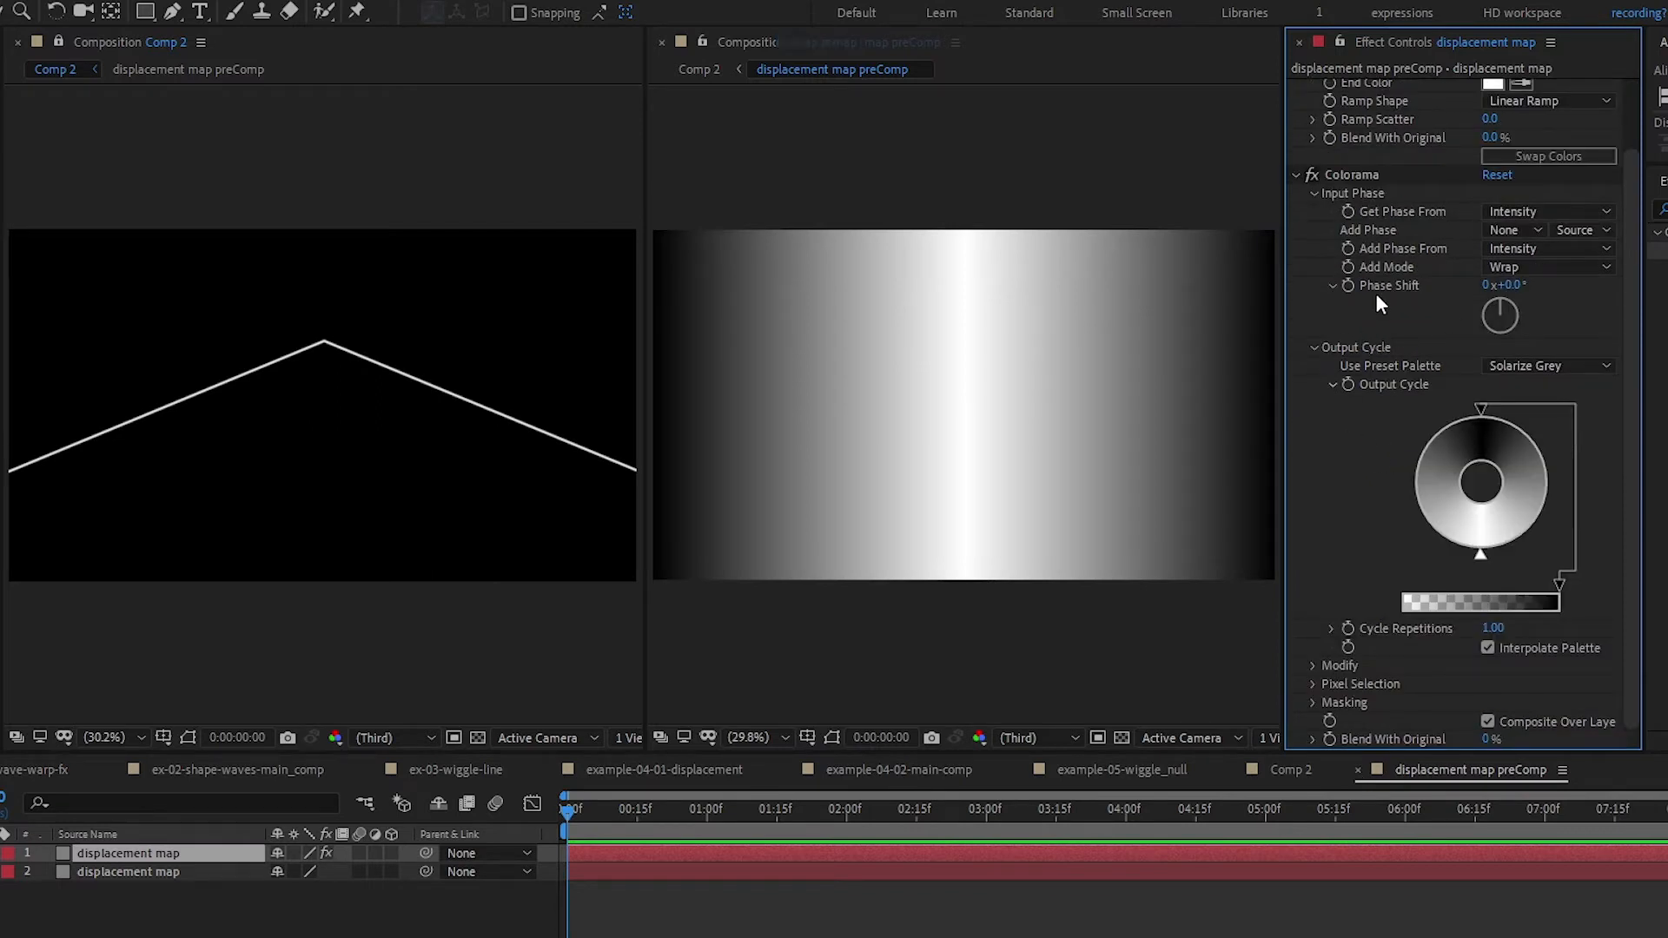
{"action": "left_click_drag", "start_coordinate": [1511, 286], "coordinate": [1650, 256]}
{"action": "left_click", "coordinate": [1357, 474]}
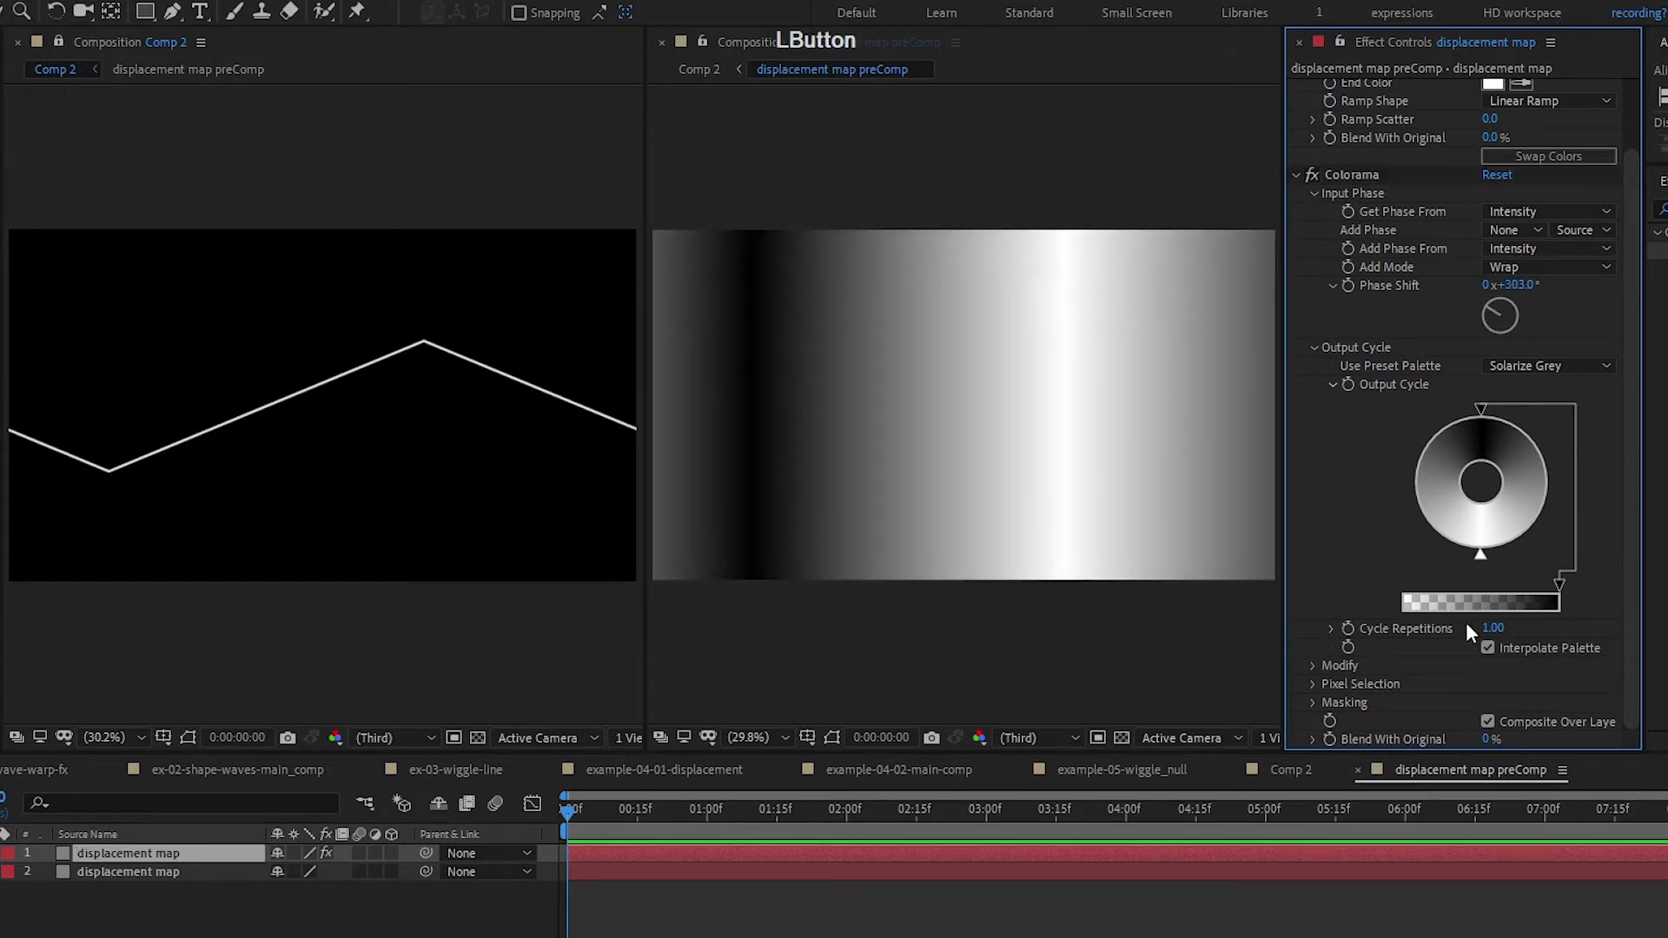
- Set the Cycle Repetitions of Colorama's Output Cycle to 4 on the upper displacement map layer
{"action": "left_click_drag", "start_coordinate": [1494, 630], "coordinate": [1536, 635]}
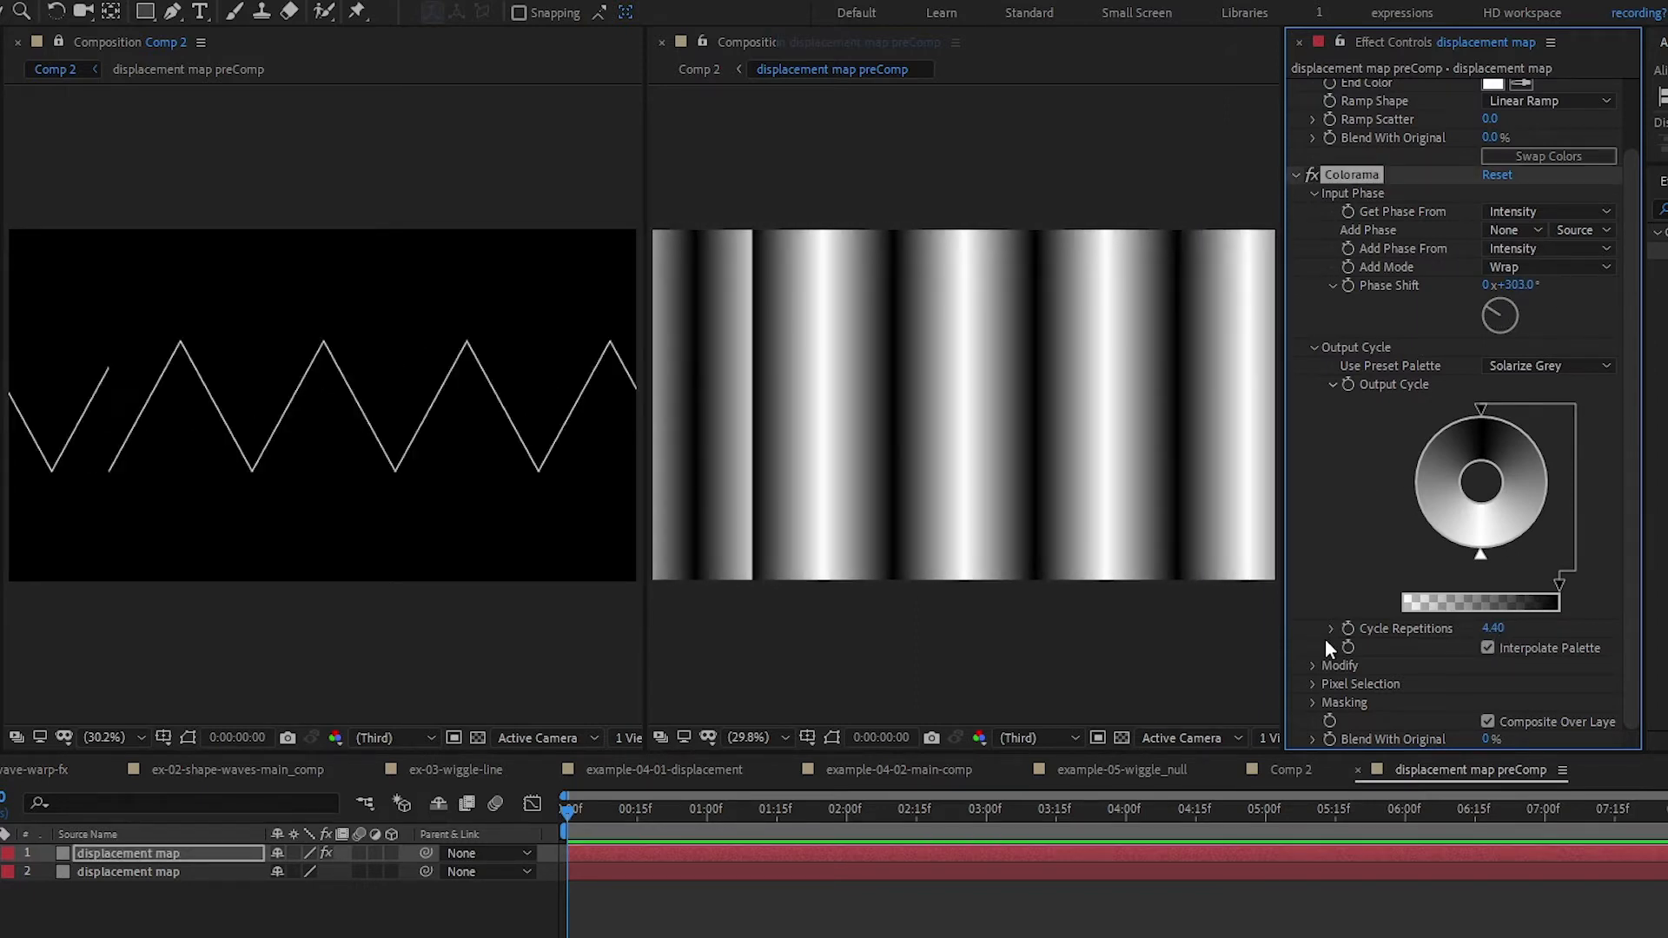
{"action": "left_click", "coordinate": [1495, 629]}
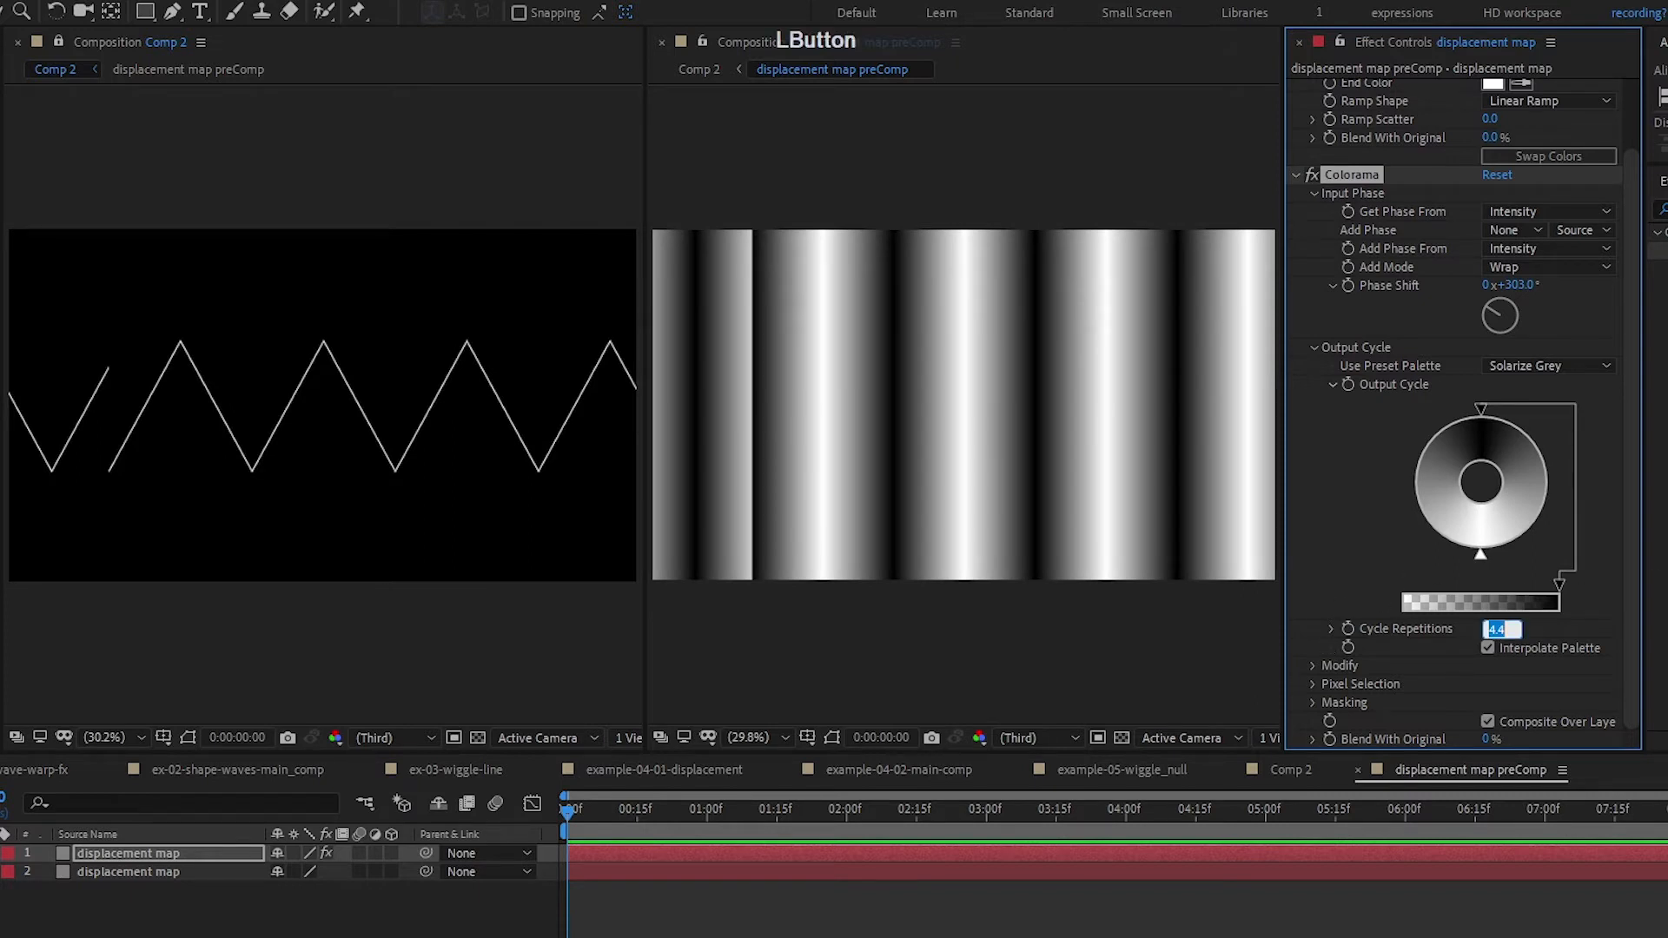
{"action": "type", "text": "40"}
{"action": "key", "text": "BackSpace"}
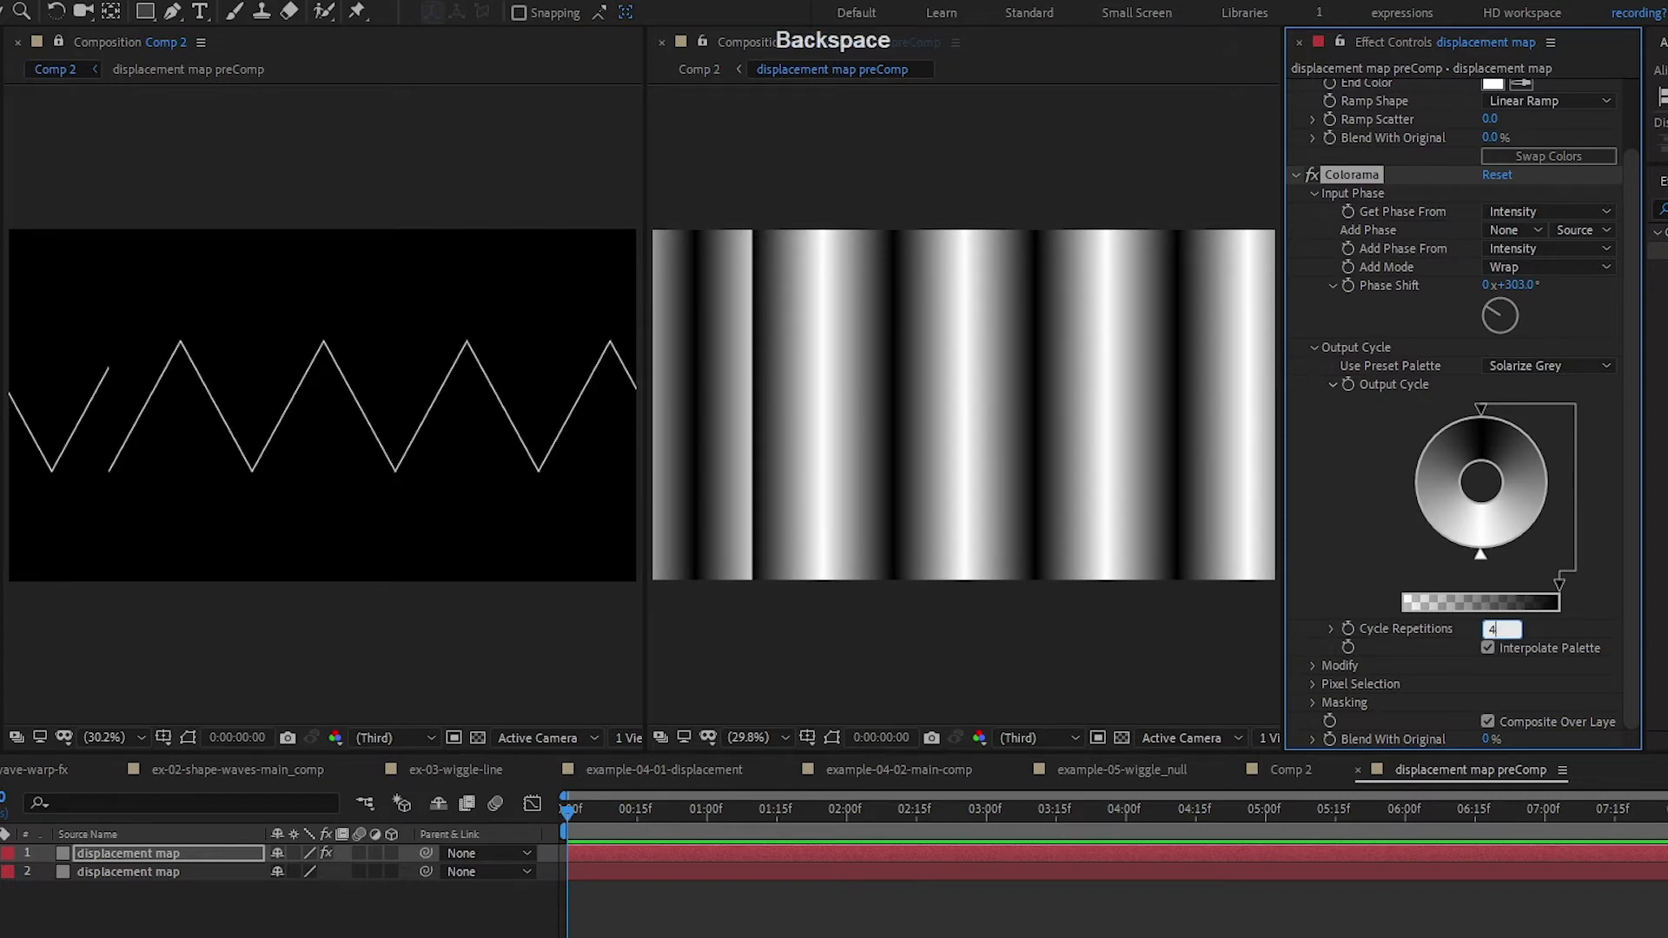
{"action": "left_click", "coordinate": [1373, 303]}
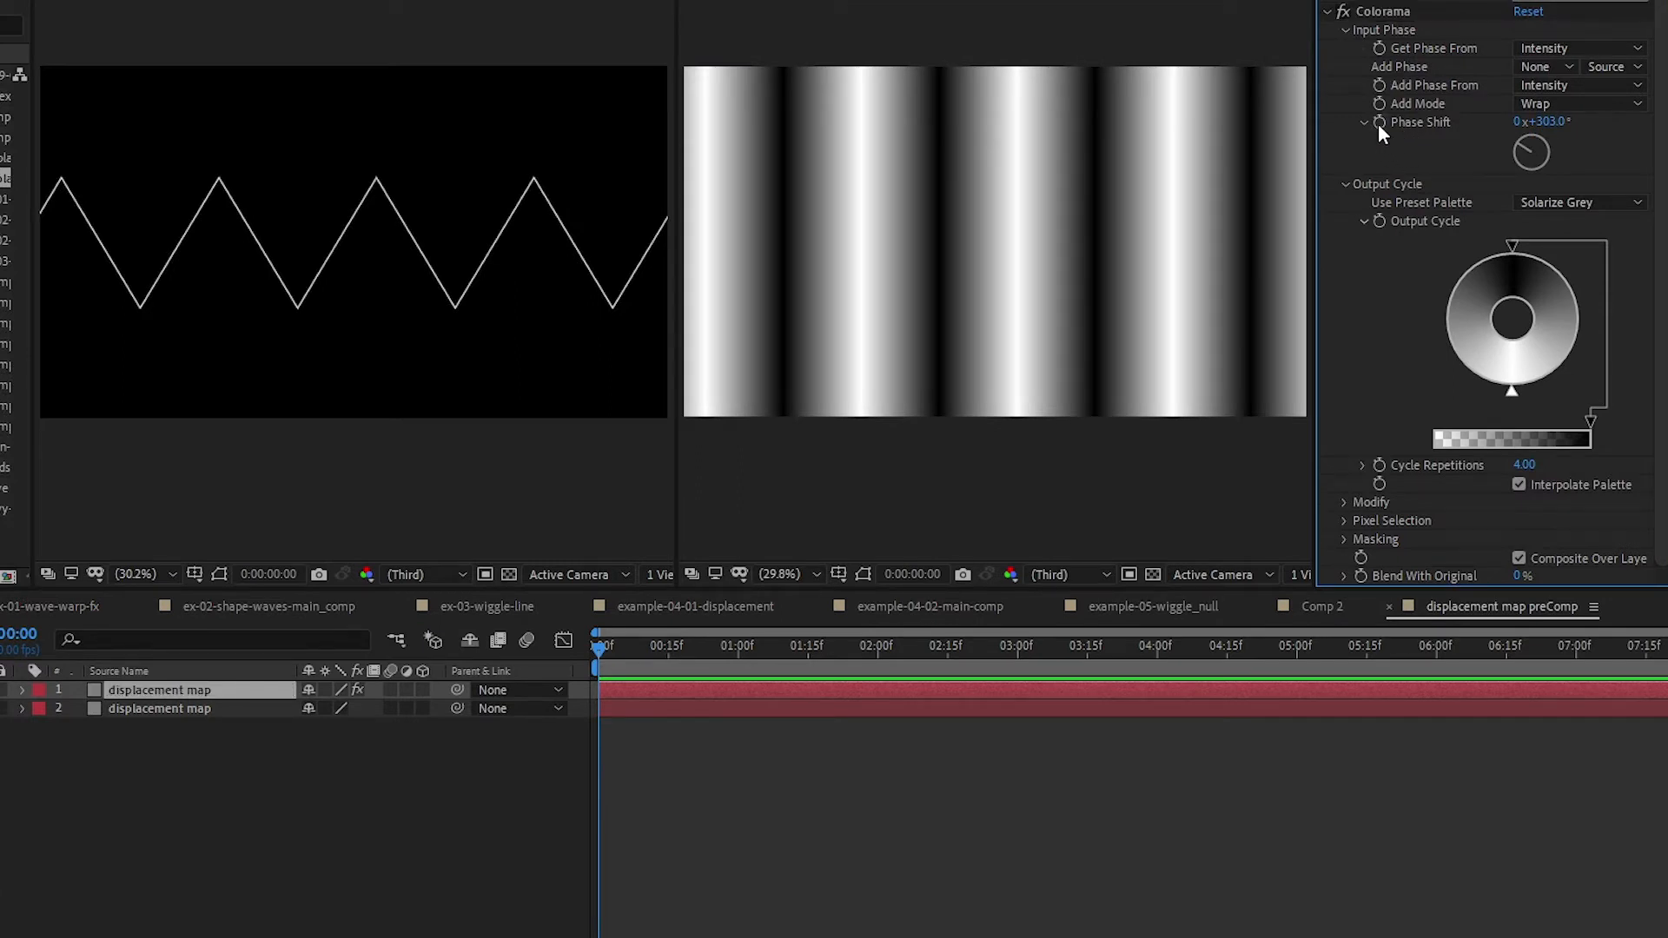
- Add the expression time * 90 to Colorama's Phase Shift and preview the moving bands
{"action": "left_click", "coordinate": [1379, 122], "text": "alt"}
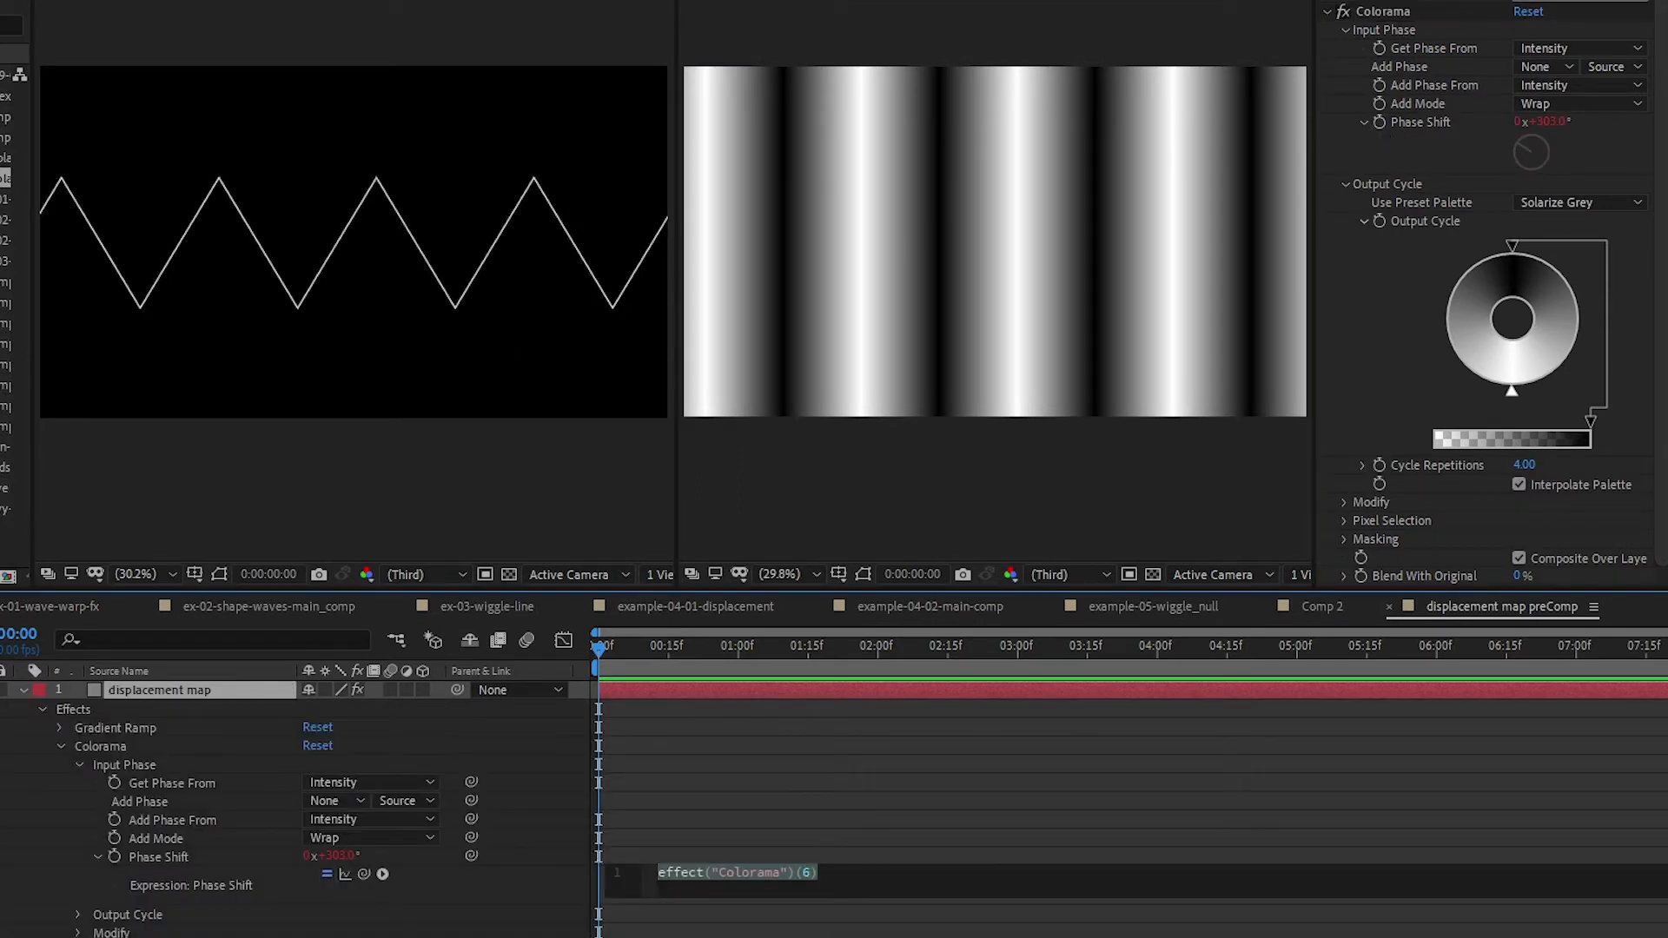
{"action": "type", "text": "time * 90"}
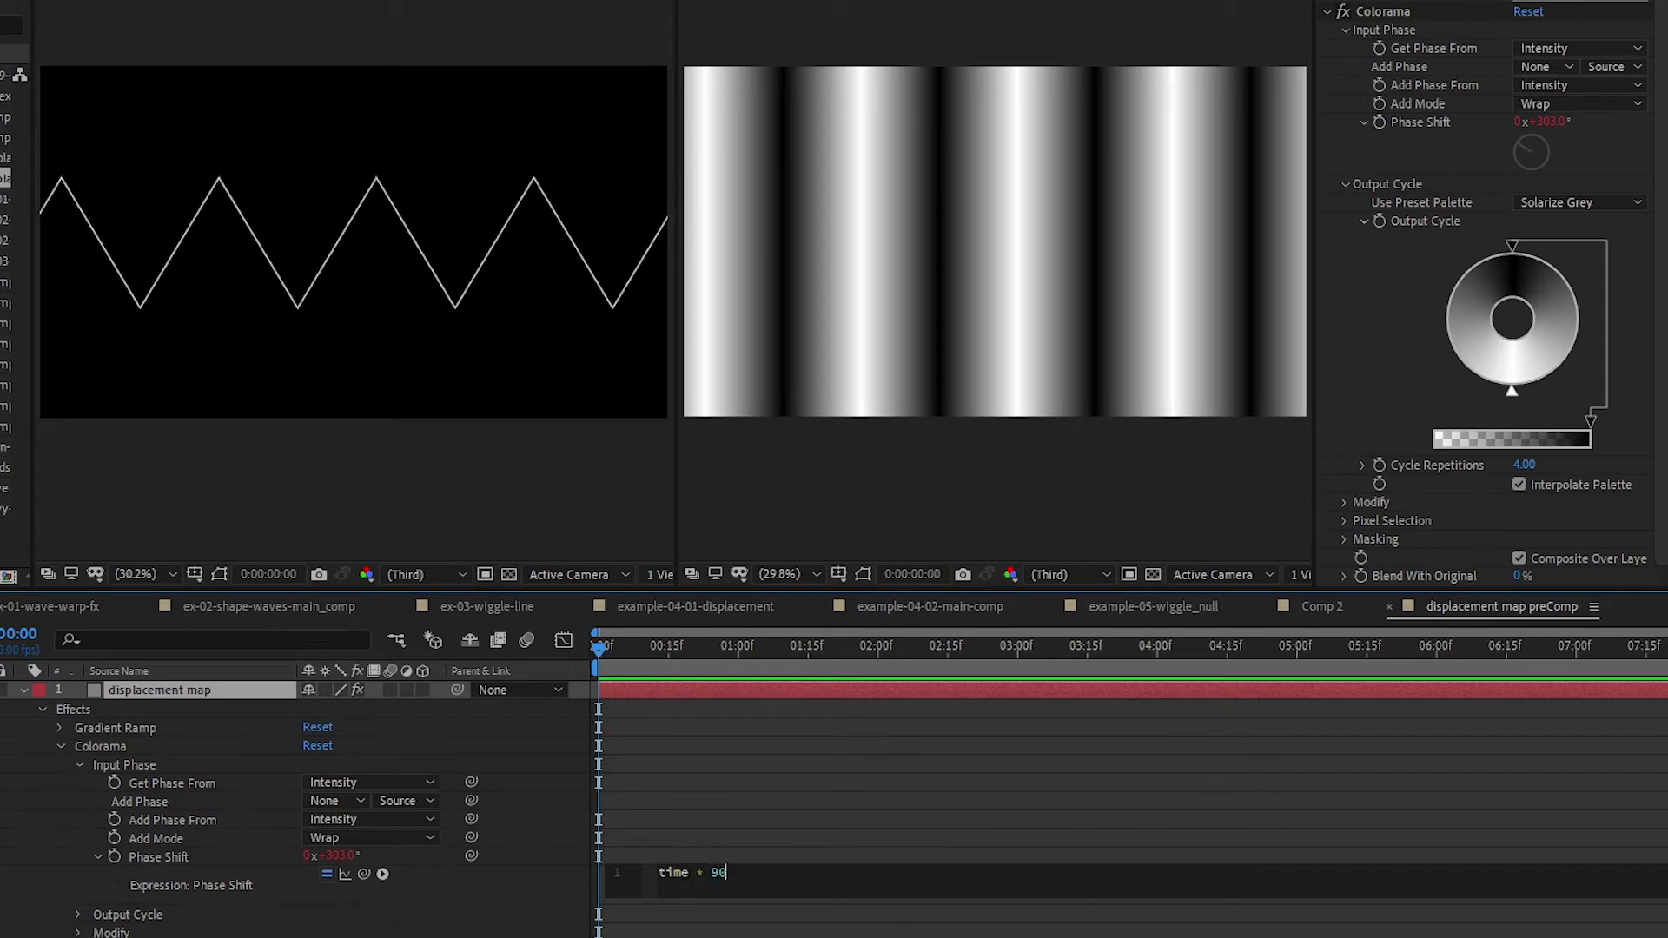
{"action": "key", "text": "KP_Enter"}
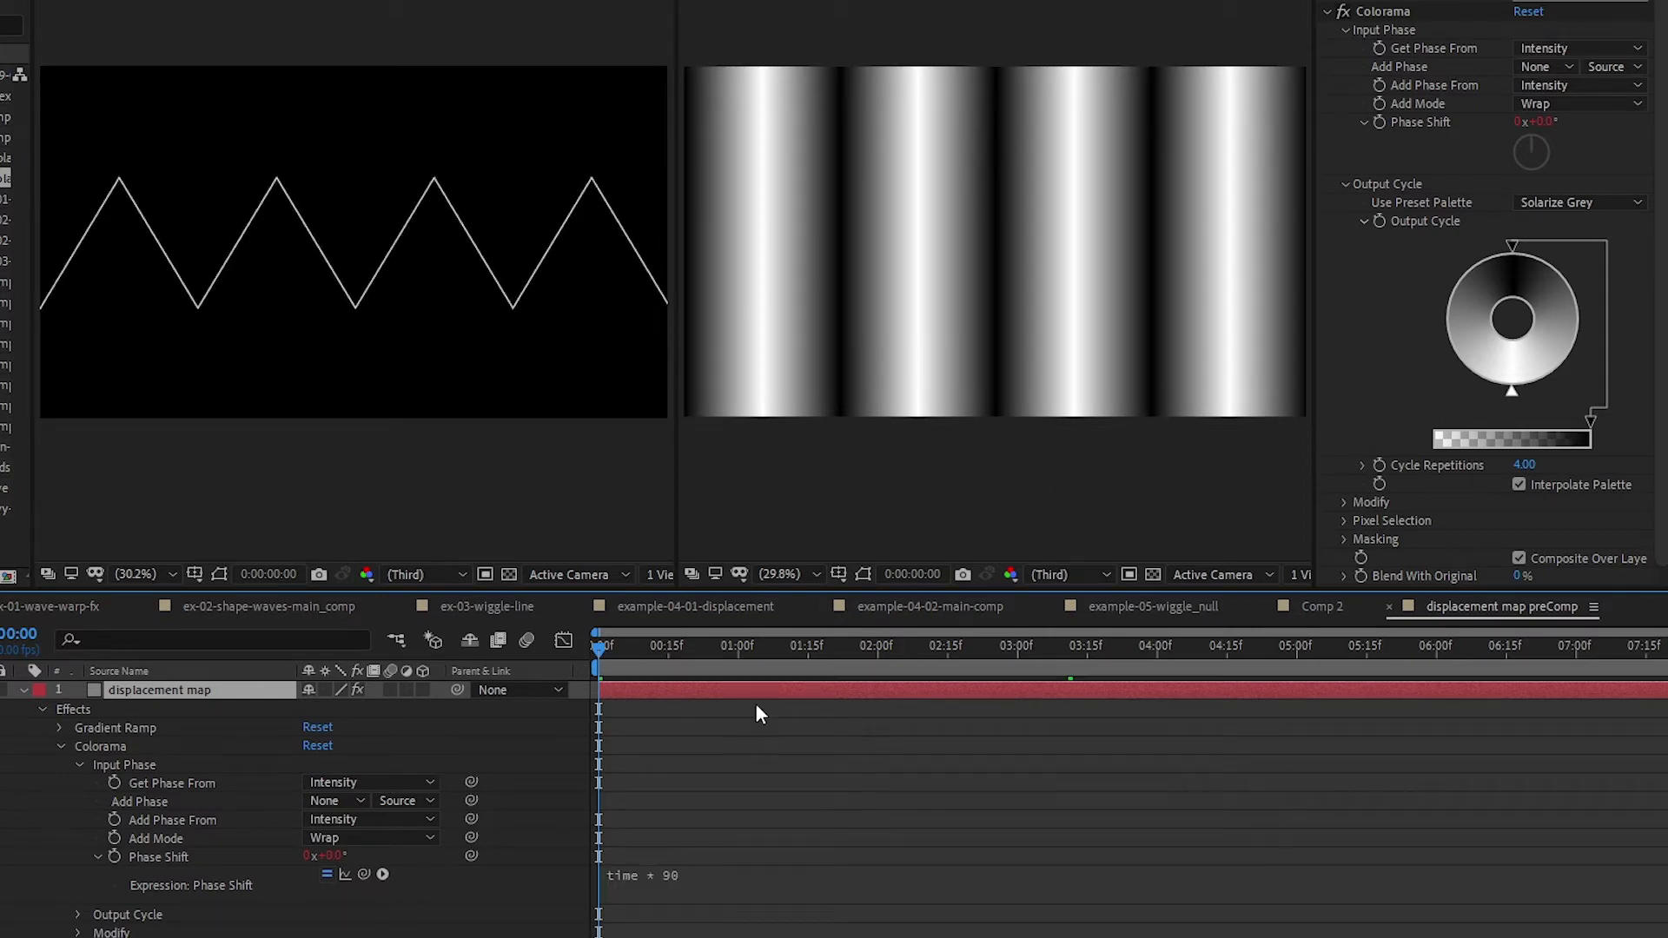
{"action": "key", "text": "space"}
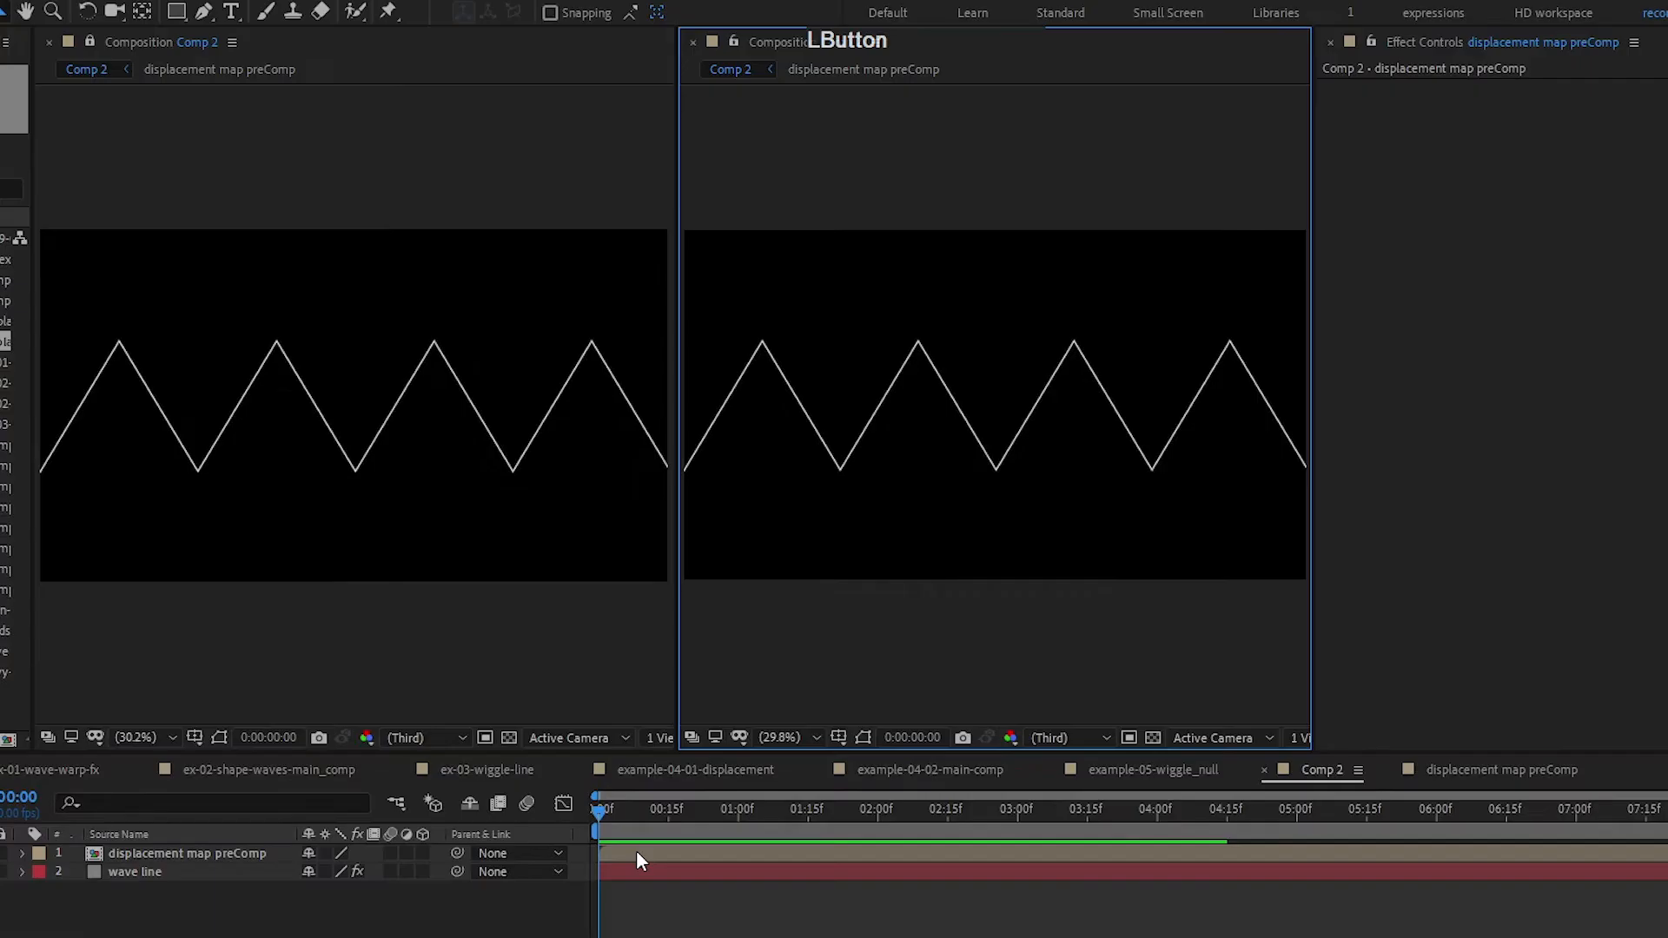
- Reopen the displacement map precomp from Comp 2 and add Fast Box Blur after Colorama on the upper displacement map layer
{"action": "double_click", "coordinate": [639, 860]}
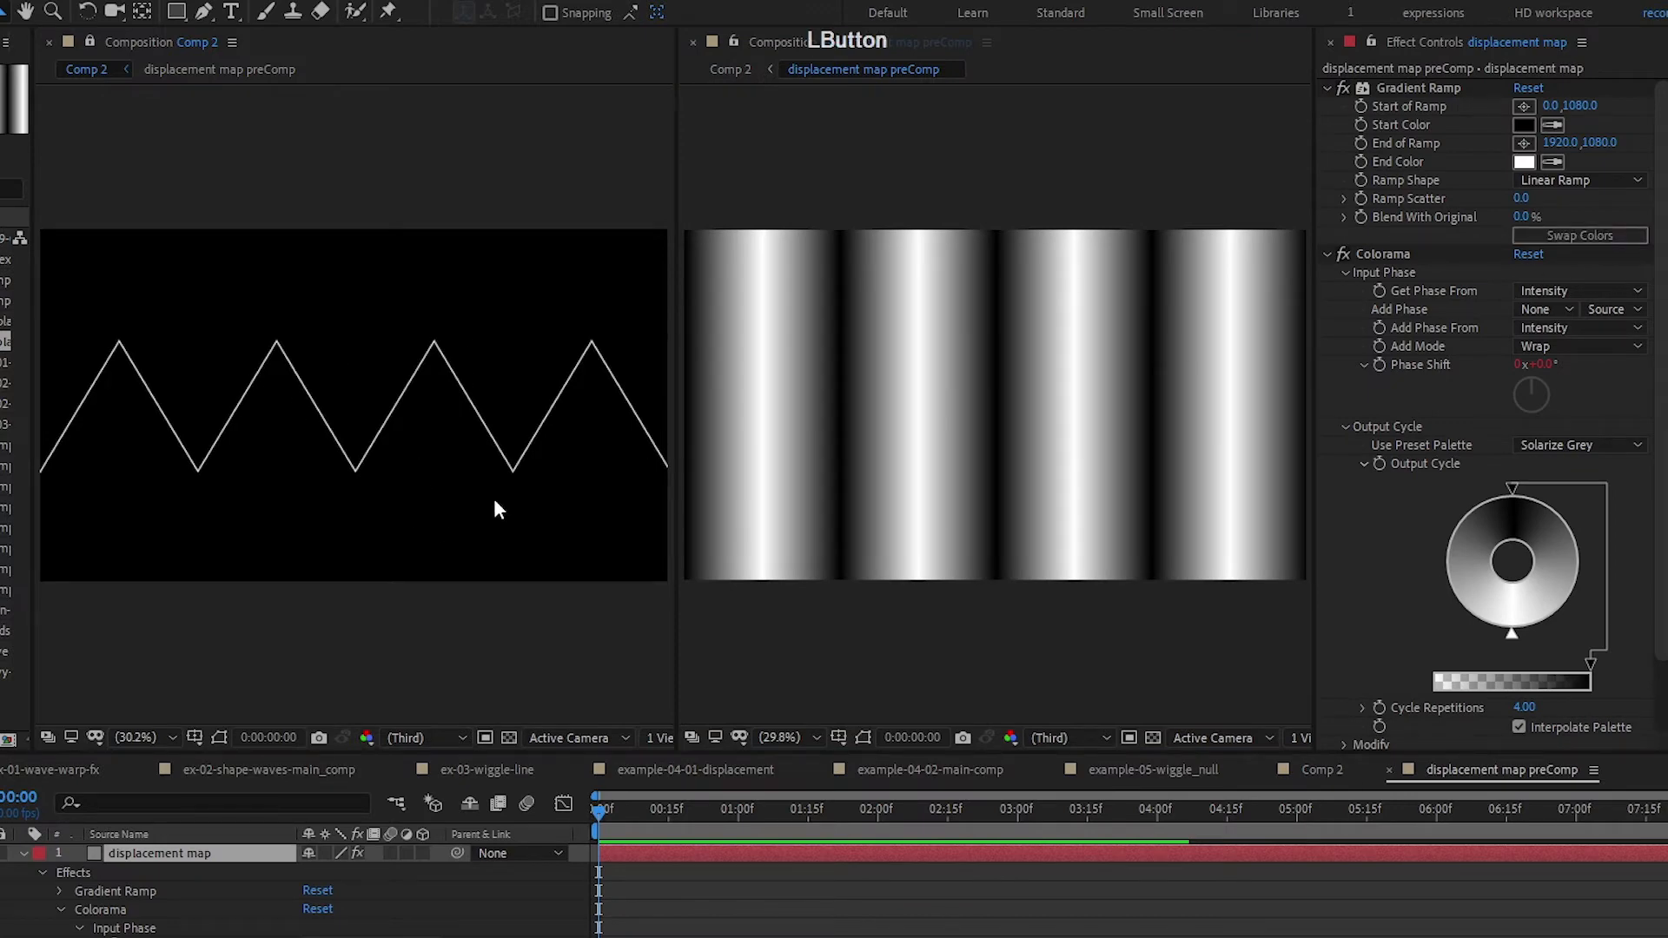
{"action": "type", "text": "fast"}
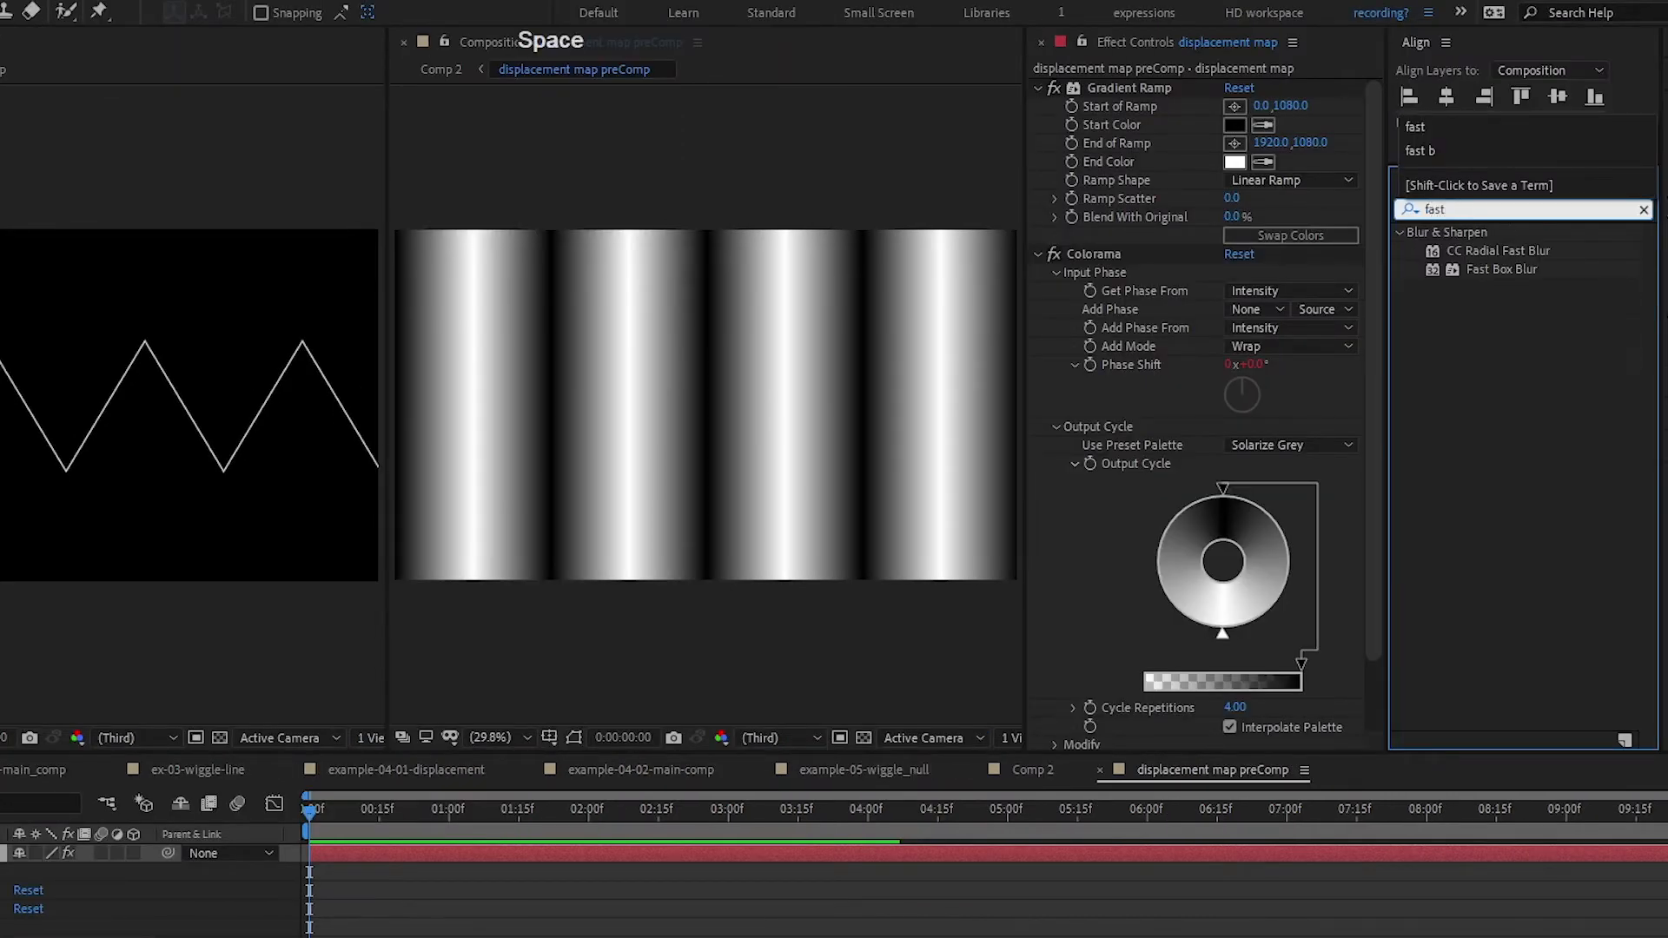
{"action": "double_click", "coordinate": [1501, 269]}
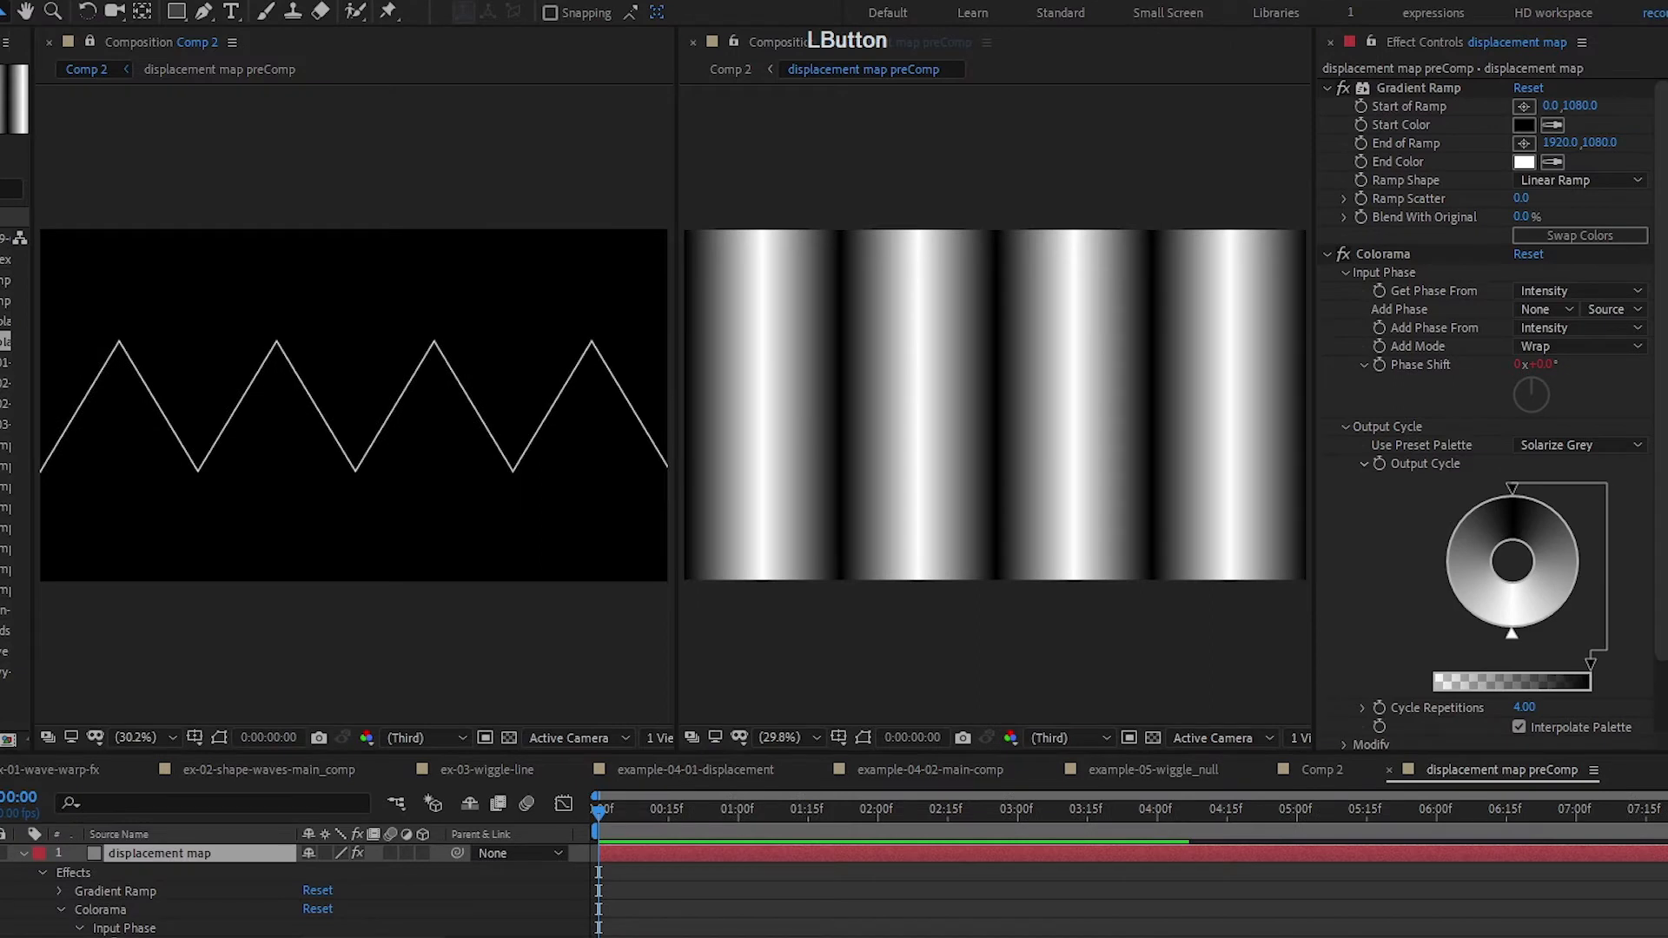
- Set the Fast Box Blur dimensions to Horizontal and the blur radius to 56
{"action": "left_click", "coordinate": [1550, 722]}
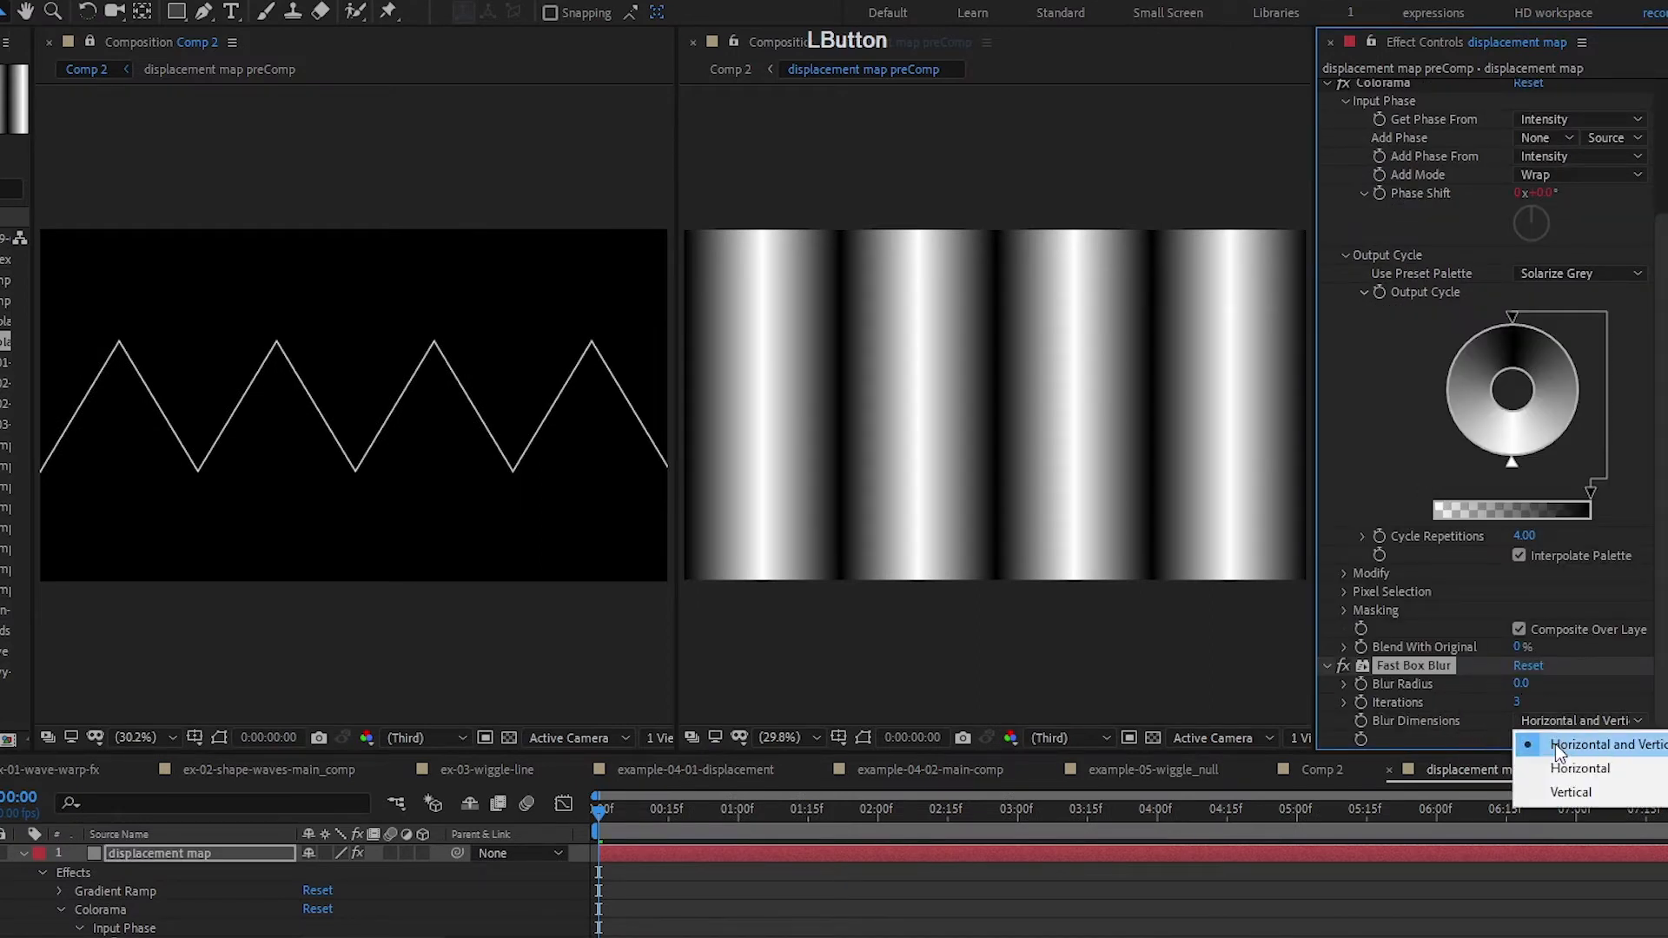
{"action": "left_click", "coordinate": [1555, 763]}
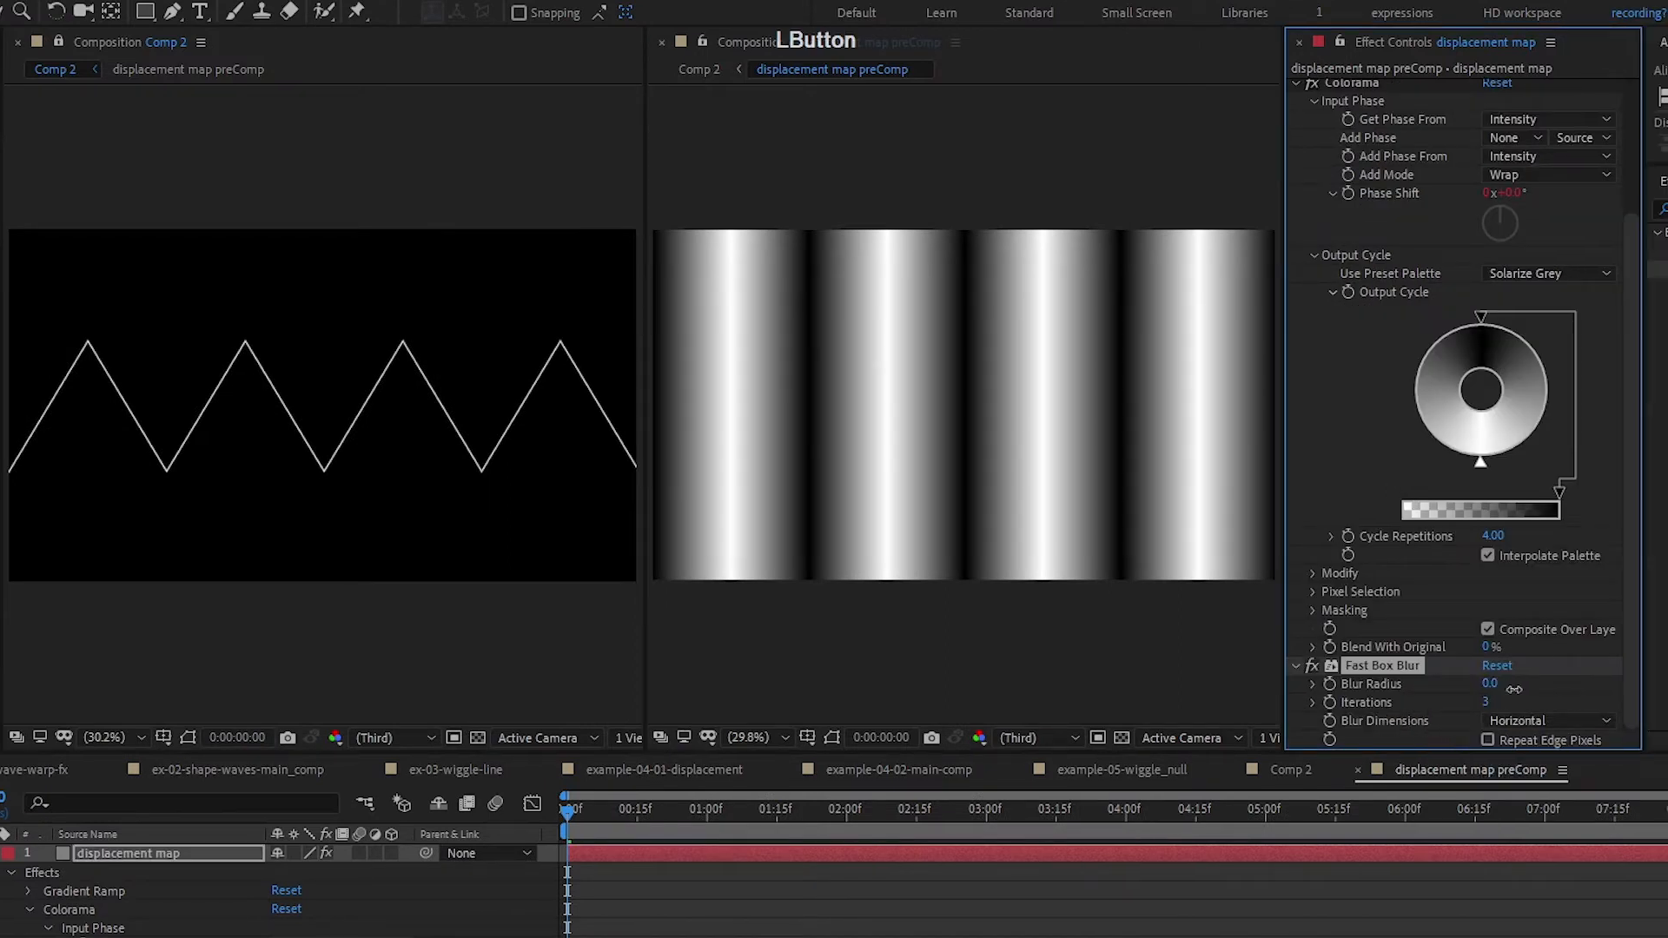
{"action": "mouse_move", "coordinate": [1540, 680]}
{"action": "left_mouse_down"}
{"action": "mouse_move", "coordinate": [1628, 682]}
{"action": "mouse_move", "coordinate": [1570, 688]}
{"action": "left_mouse_up"}
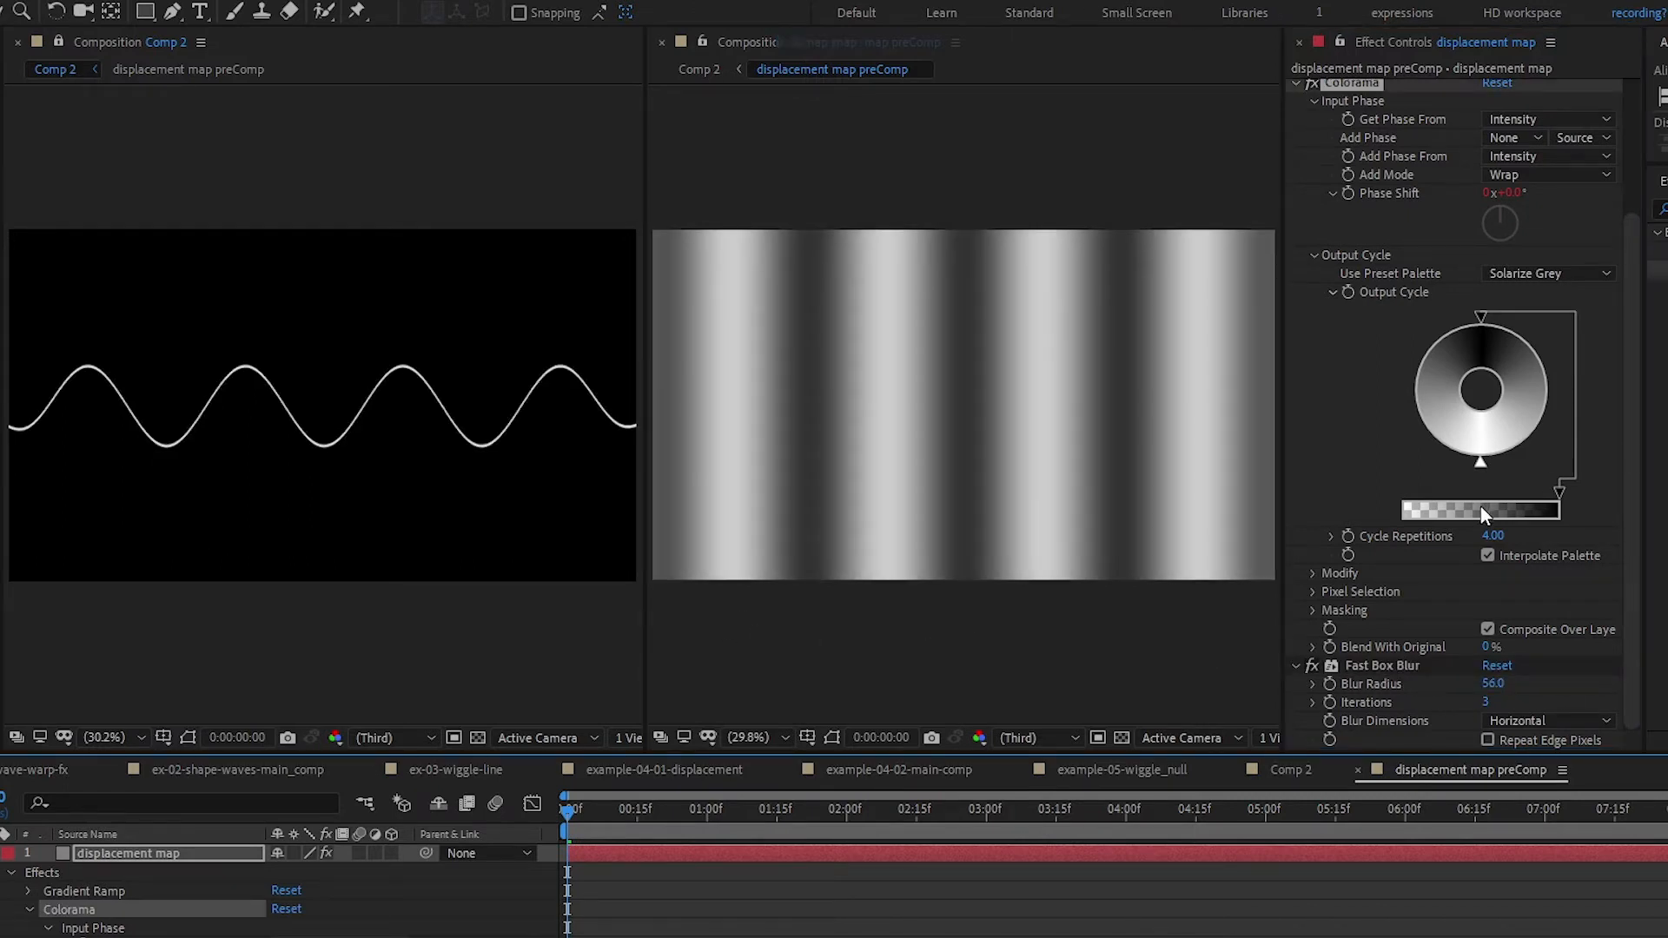
{"action": "left_click", "coordinate": [1629, 466]}
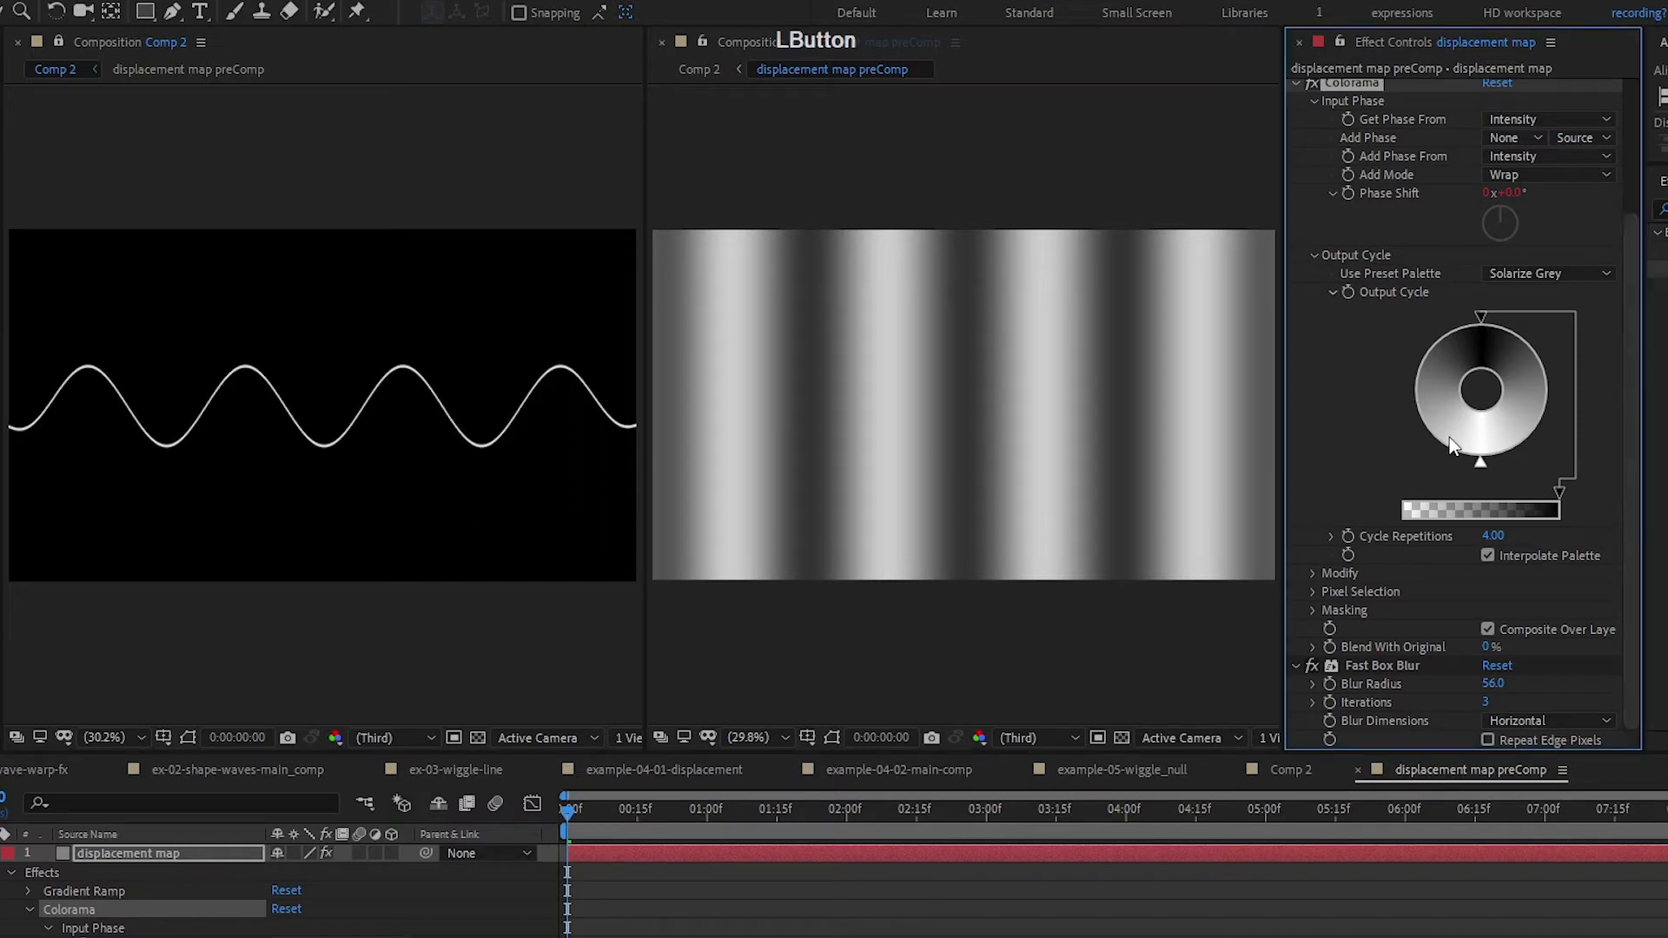
- Compare the line and gradient edges with Repeat Edge Pixels on and off, and preview the animation
{"action": "left_click", "coordinate": [1488, 740]}
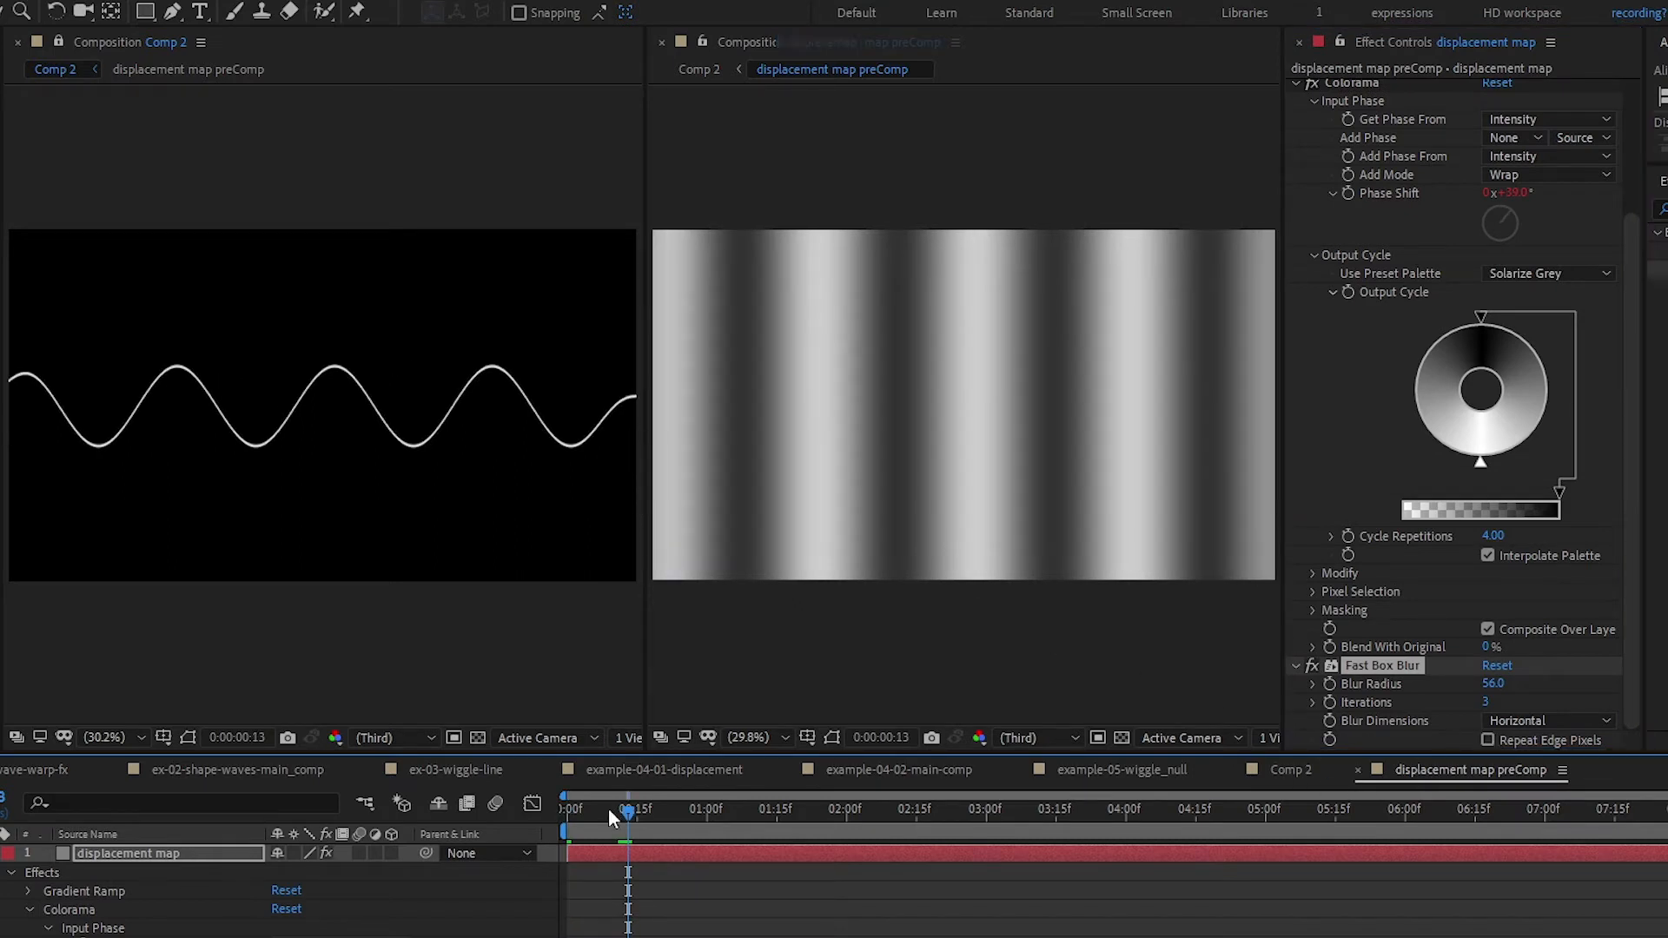
{"action": "left_click", "coordinate": [1488, 740]}
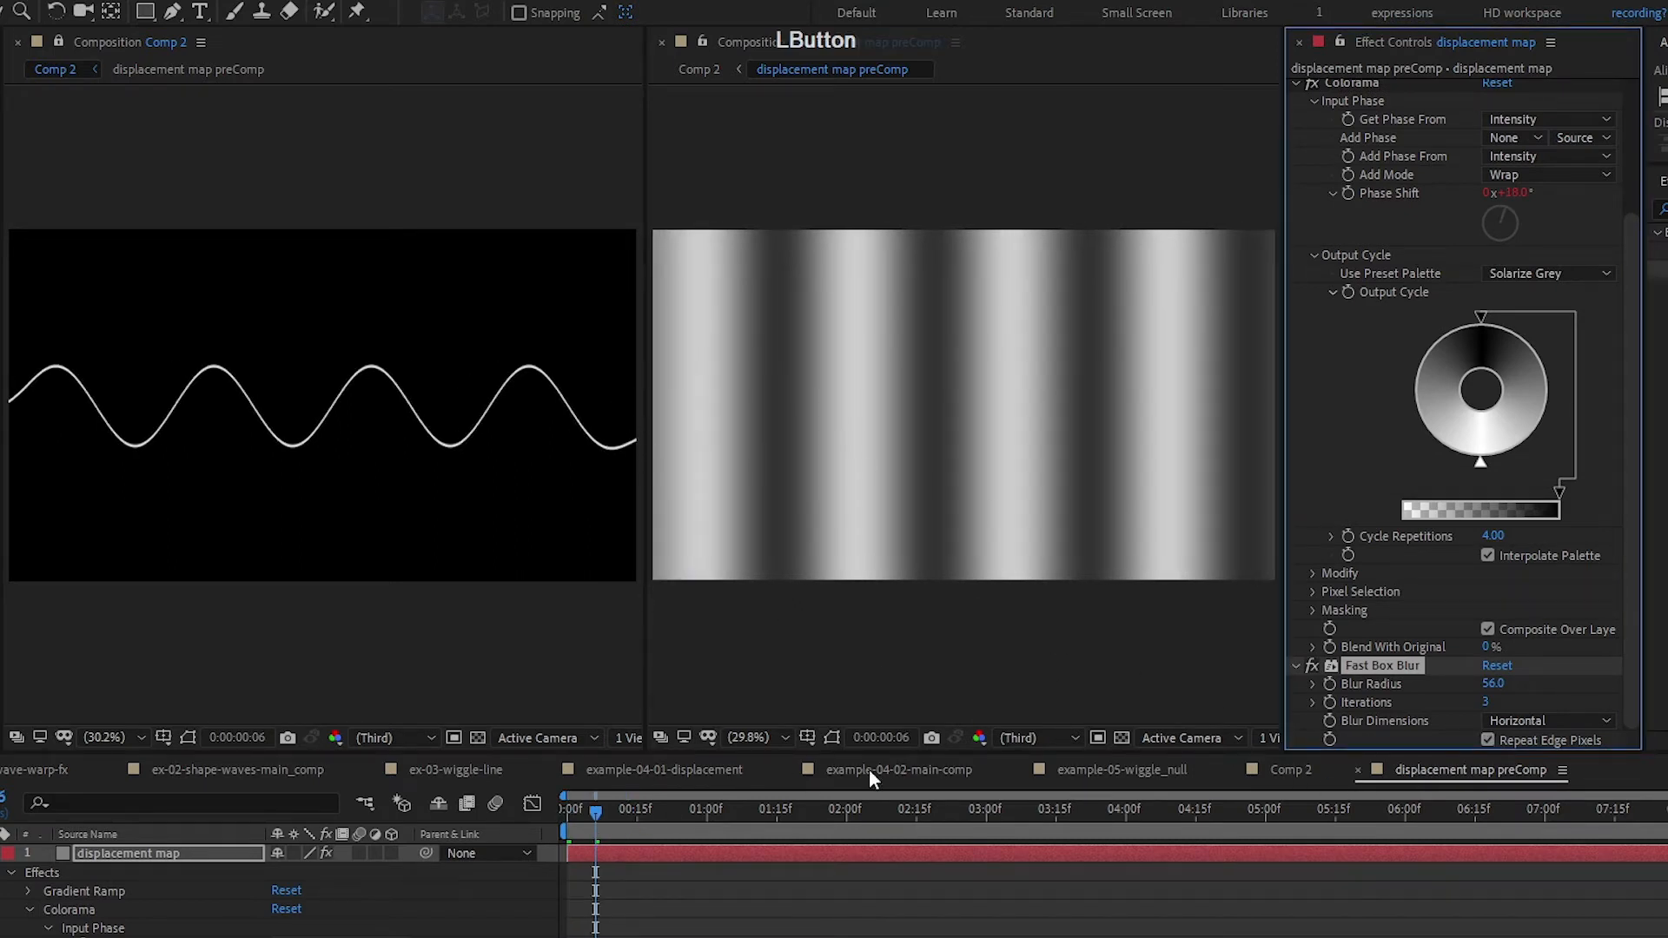
{"action": "left_click", "coordinate": [1486, 740]}
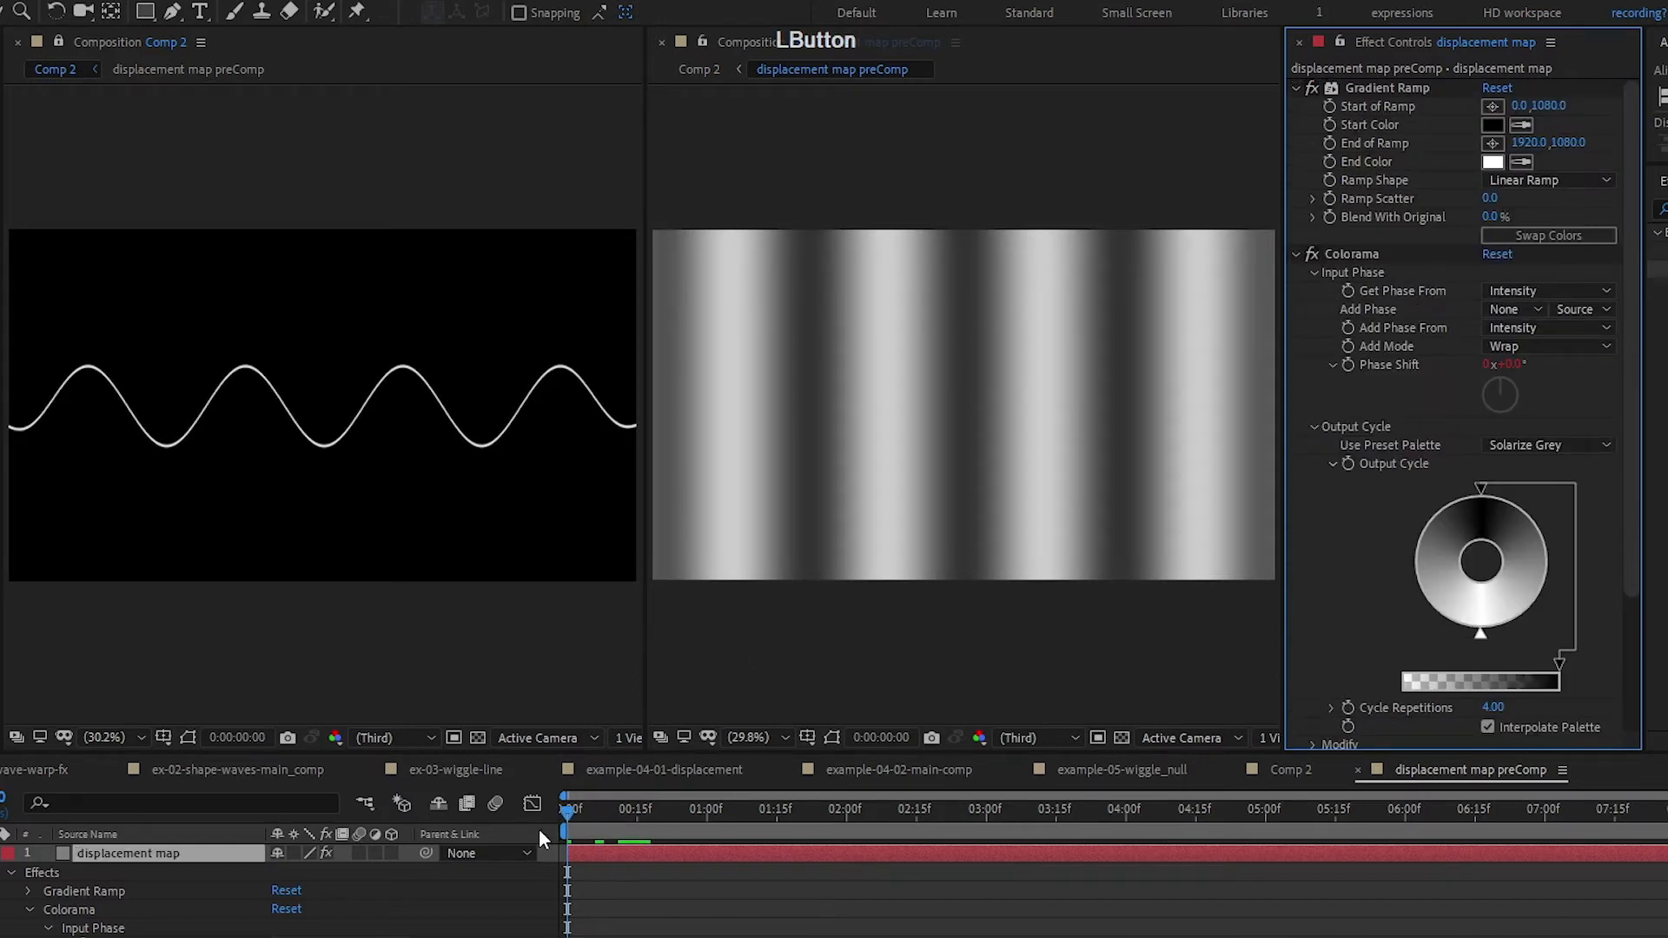
{"action": "key", "text": "space"}
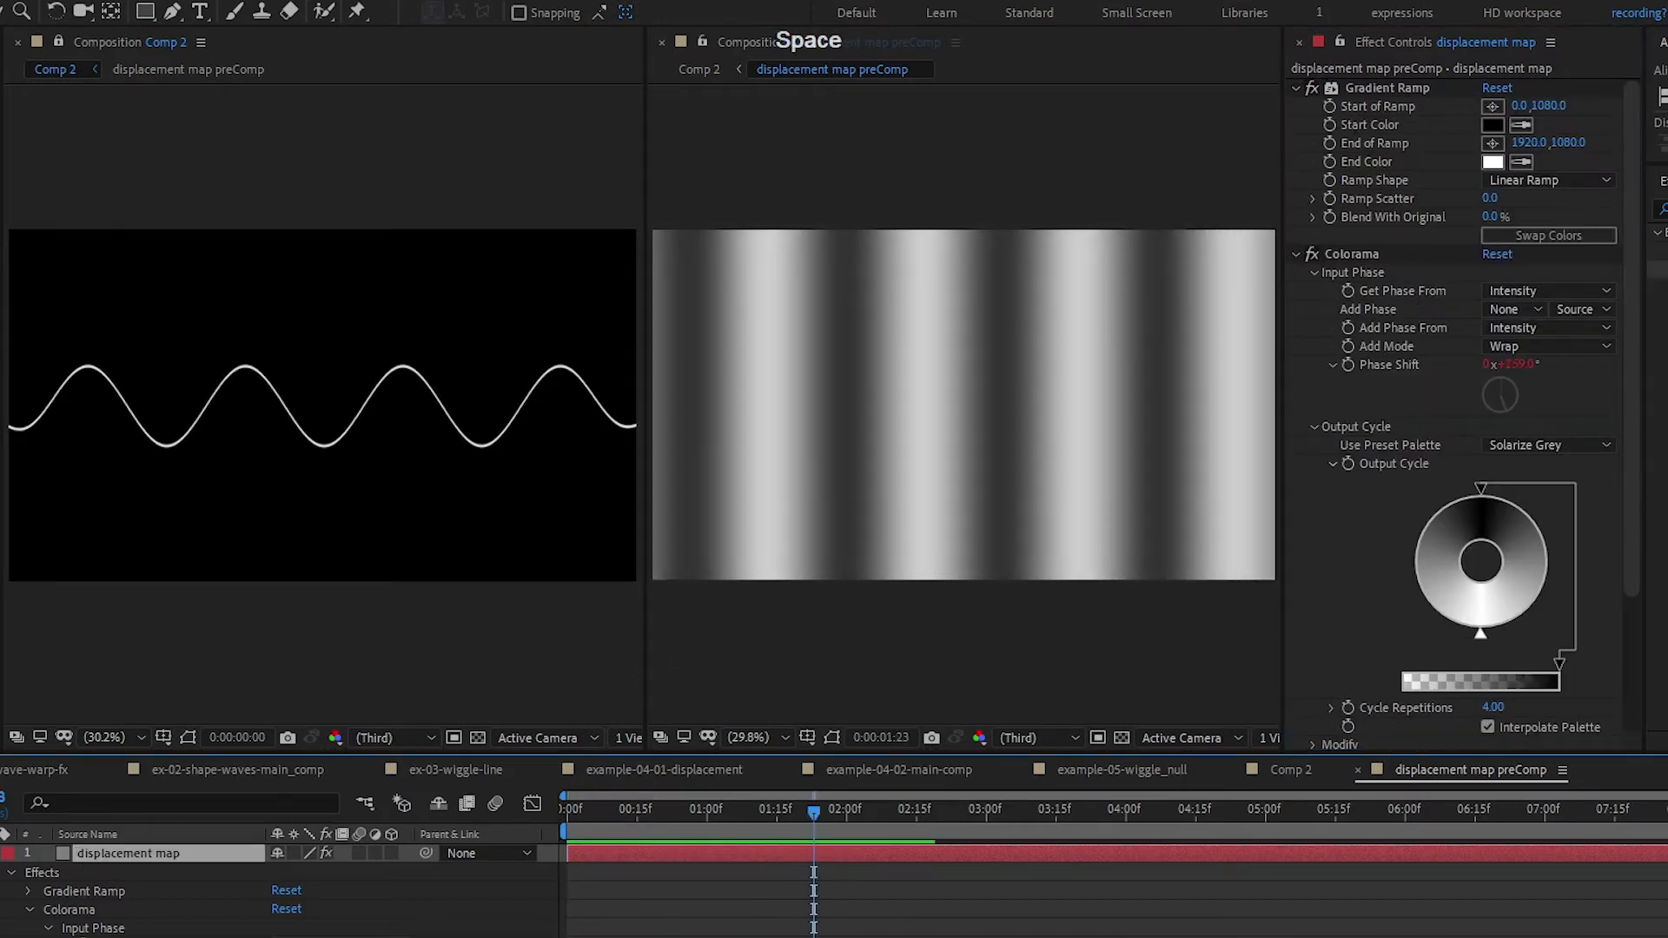
- Keyframe the upper displacement map layer's opacity at 0% at the start of the timeline
{"action": "left_click", "coordinate": [48, 853]}
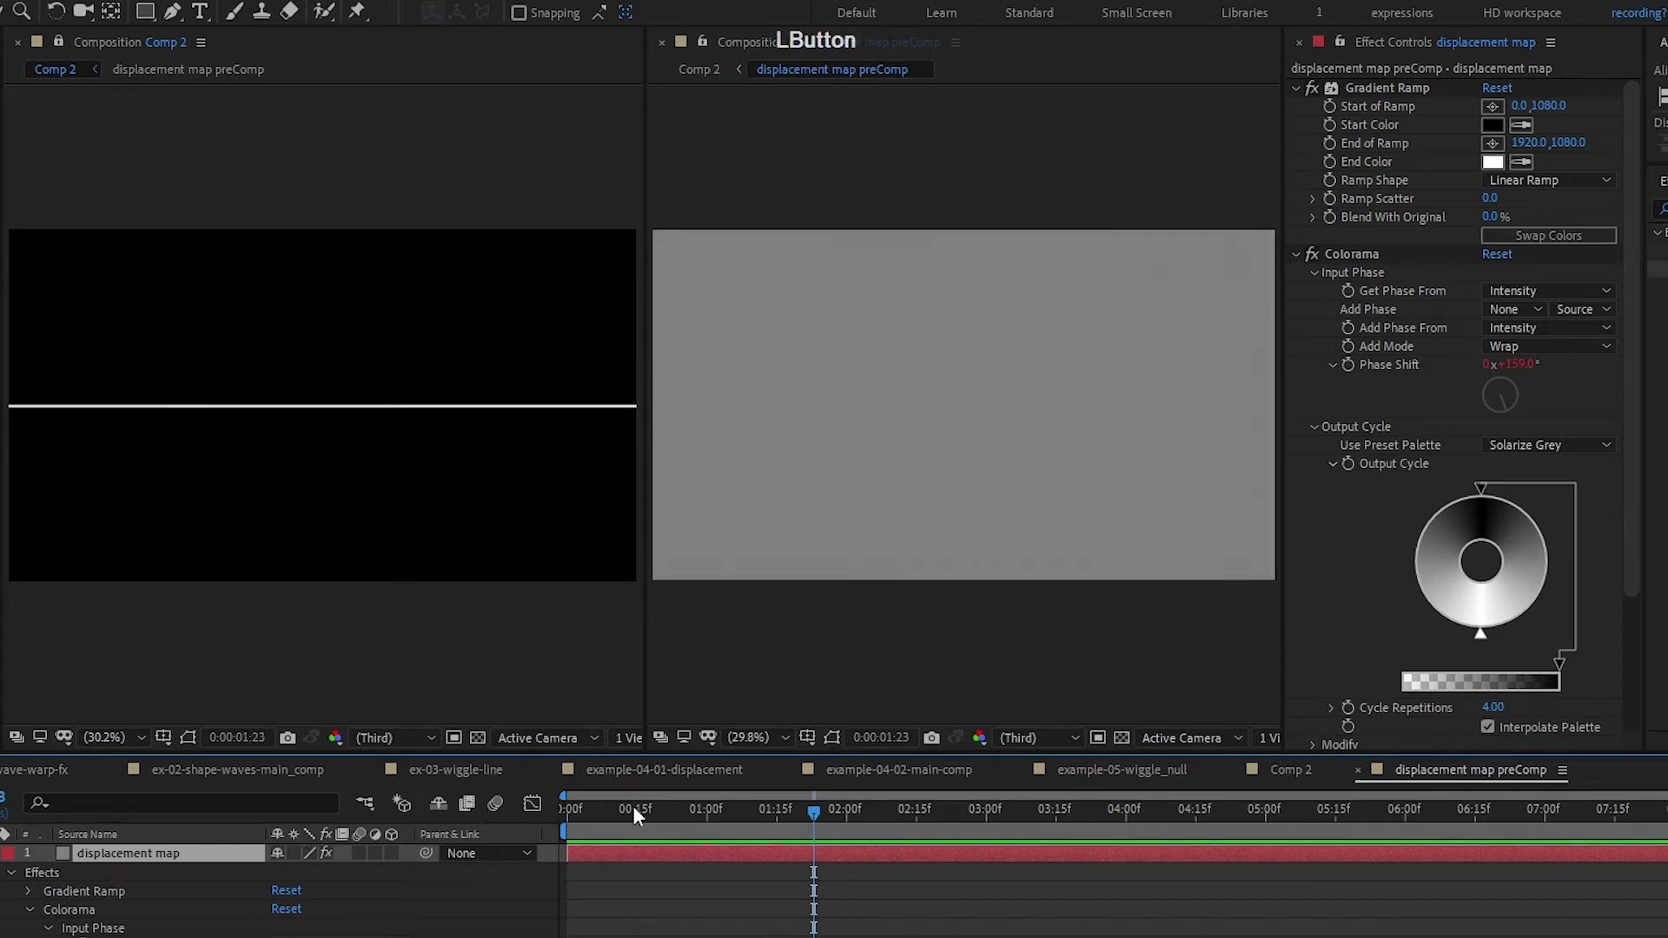
{"action": "left_click_drag", "start_coordinate": [622, 808], "coordinate": [563, 809]}
{"action": "key", "text": "t"}
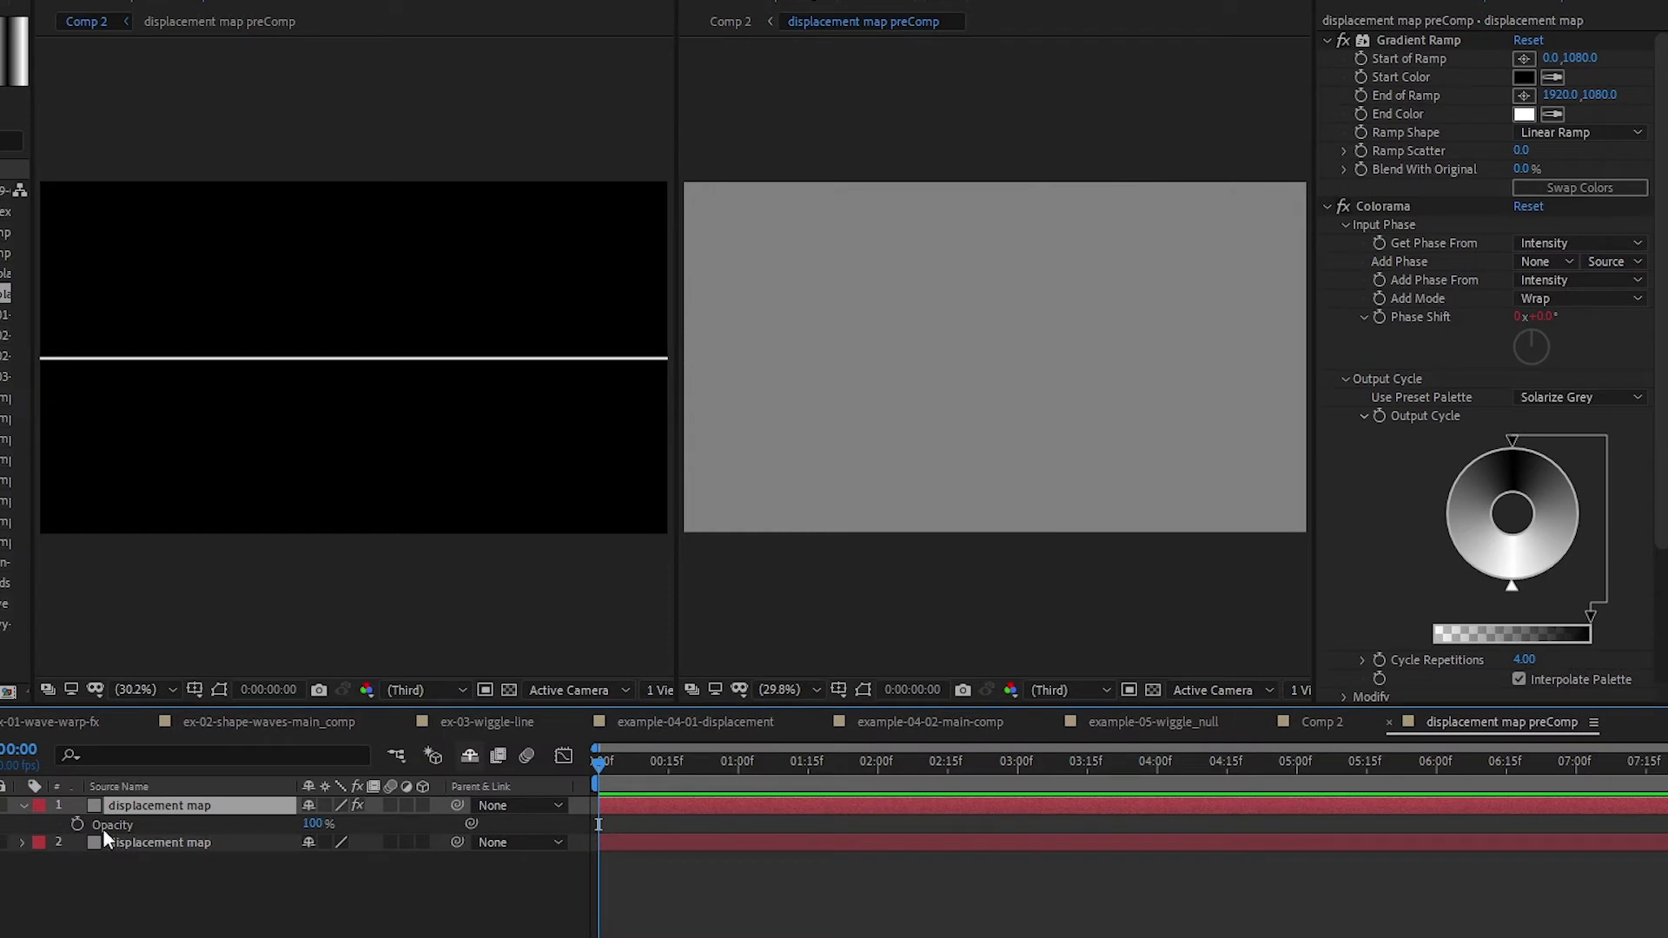
{"action": "left_click_drag", "start_coordinate": [314, 824], "coordinate": [191, 825]}
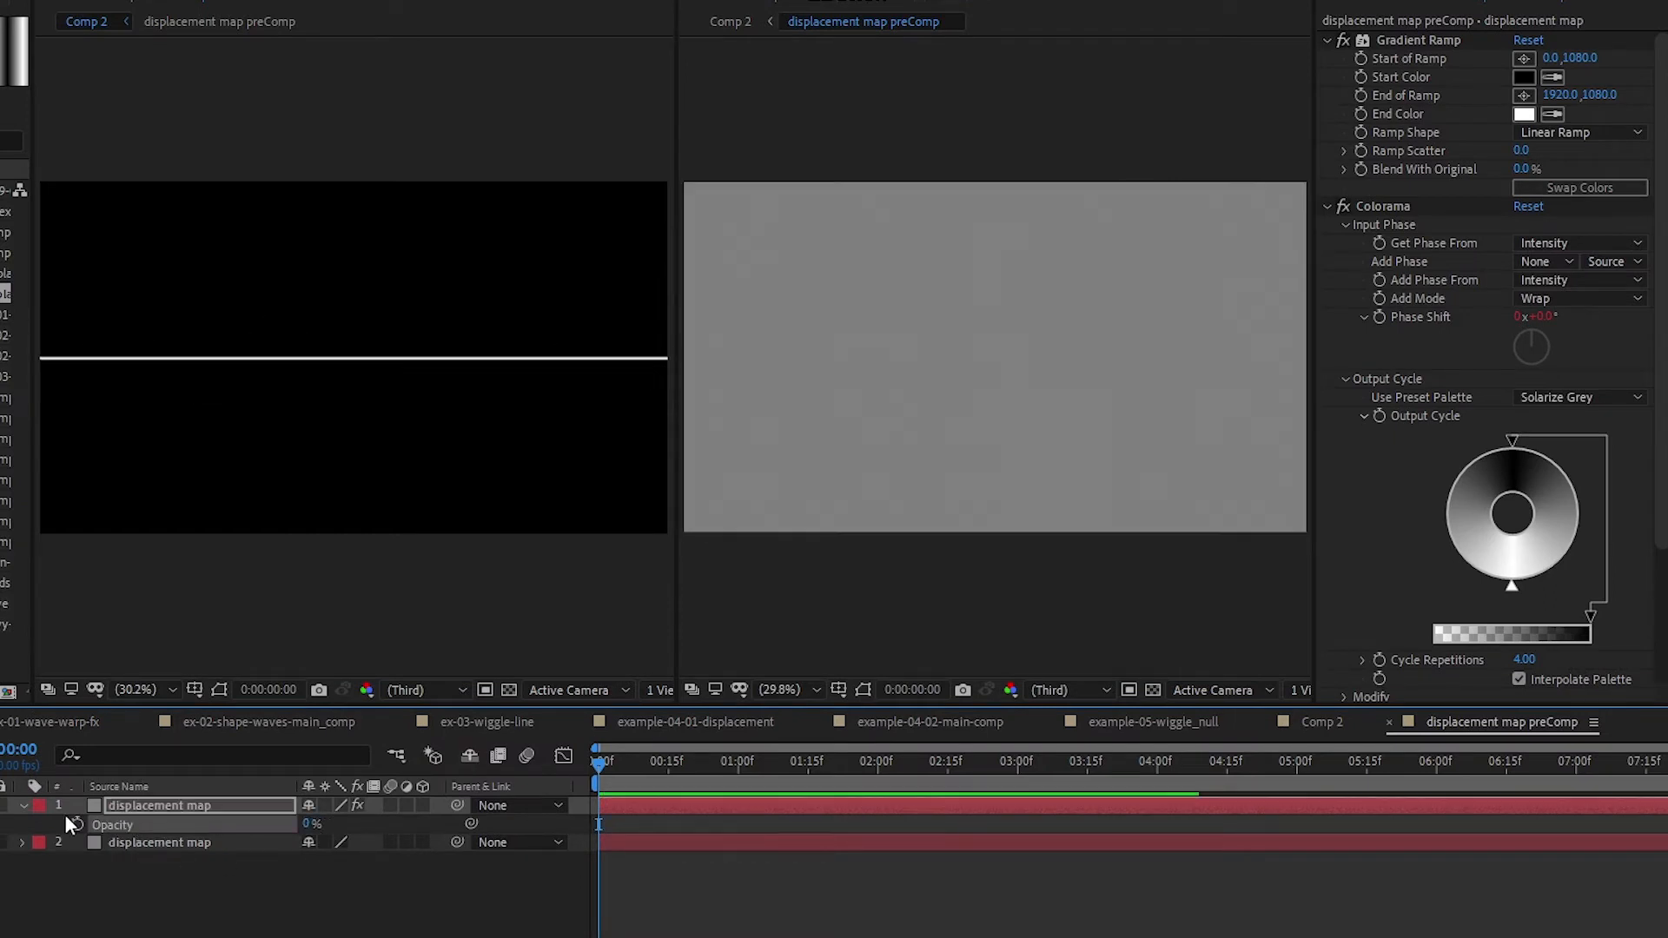
{"action": "left_click", "coordinate": [75, 823]}
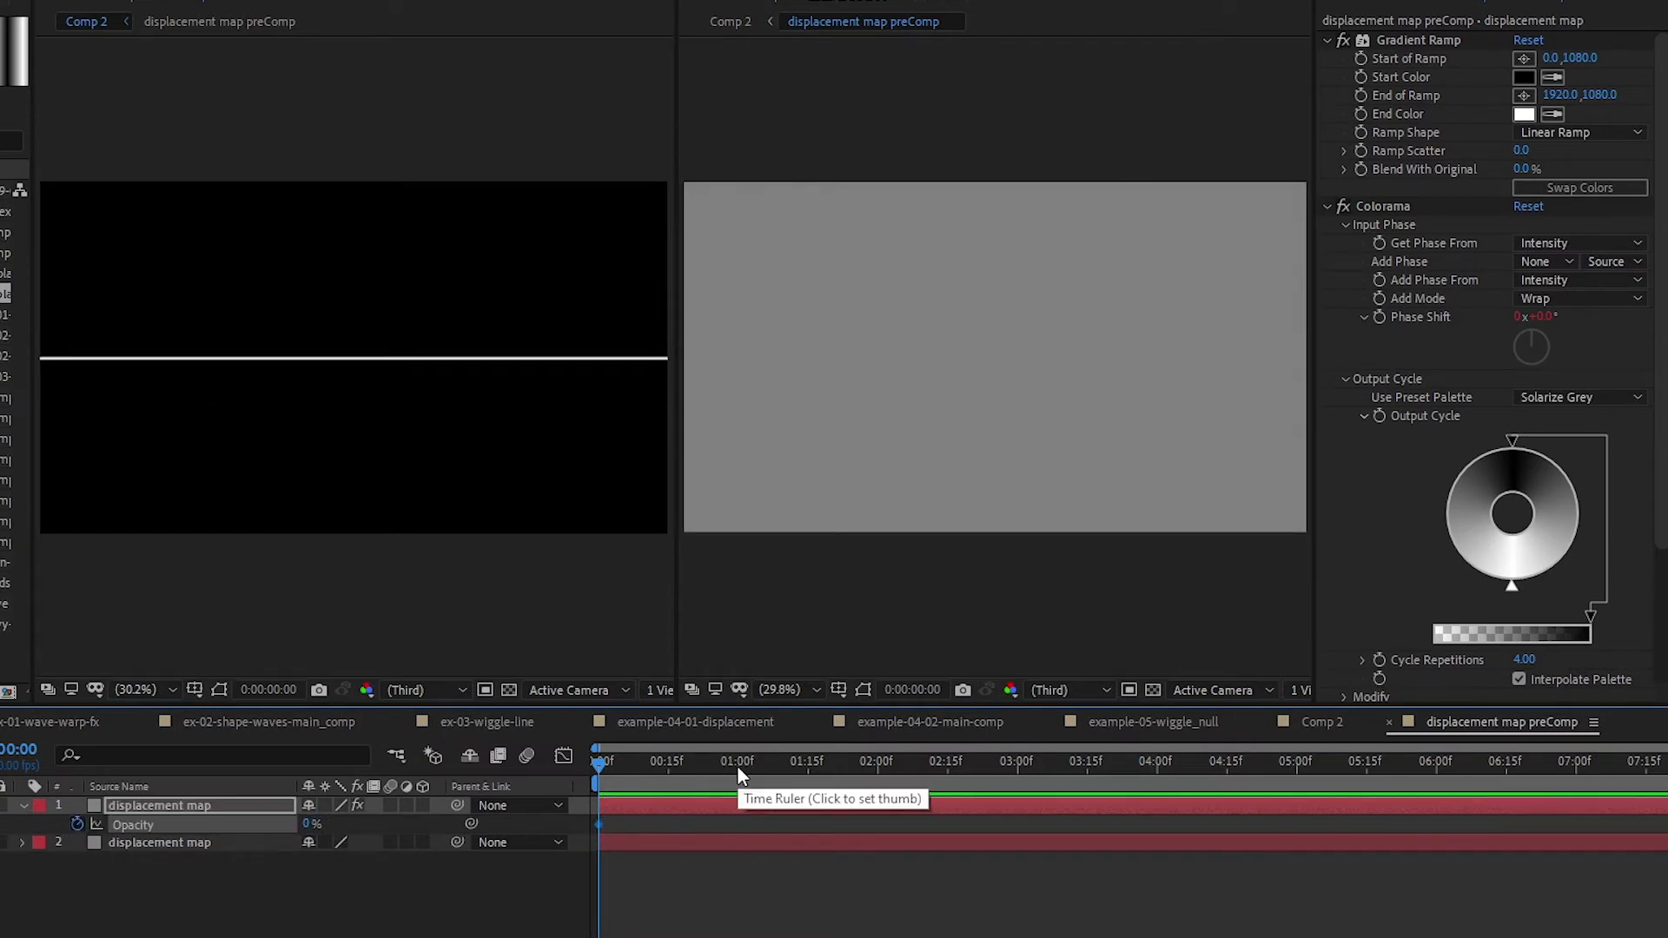
- Add a 100% opacity keyframe for the upper displacement map layer at 1:15 and scrub back to the start
{"action": "left_click", "coordinate": [808, 763]}
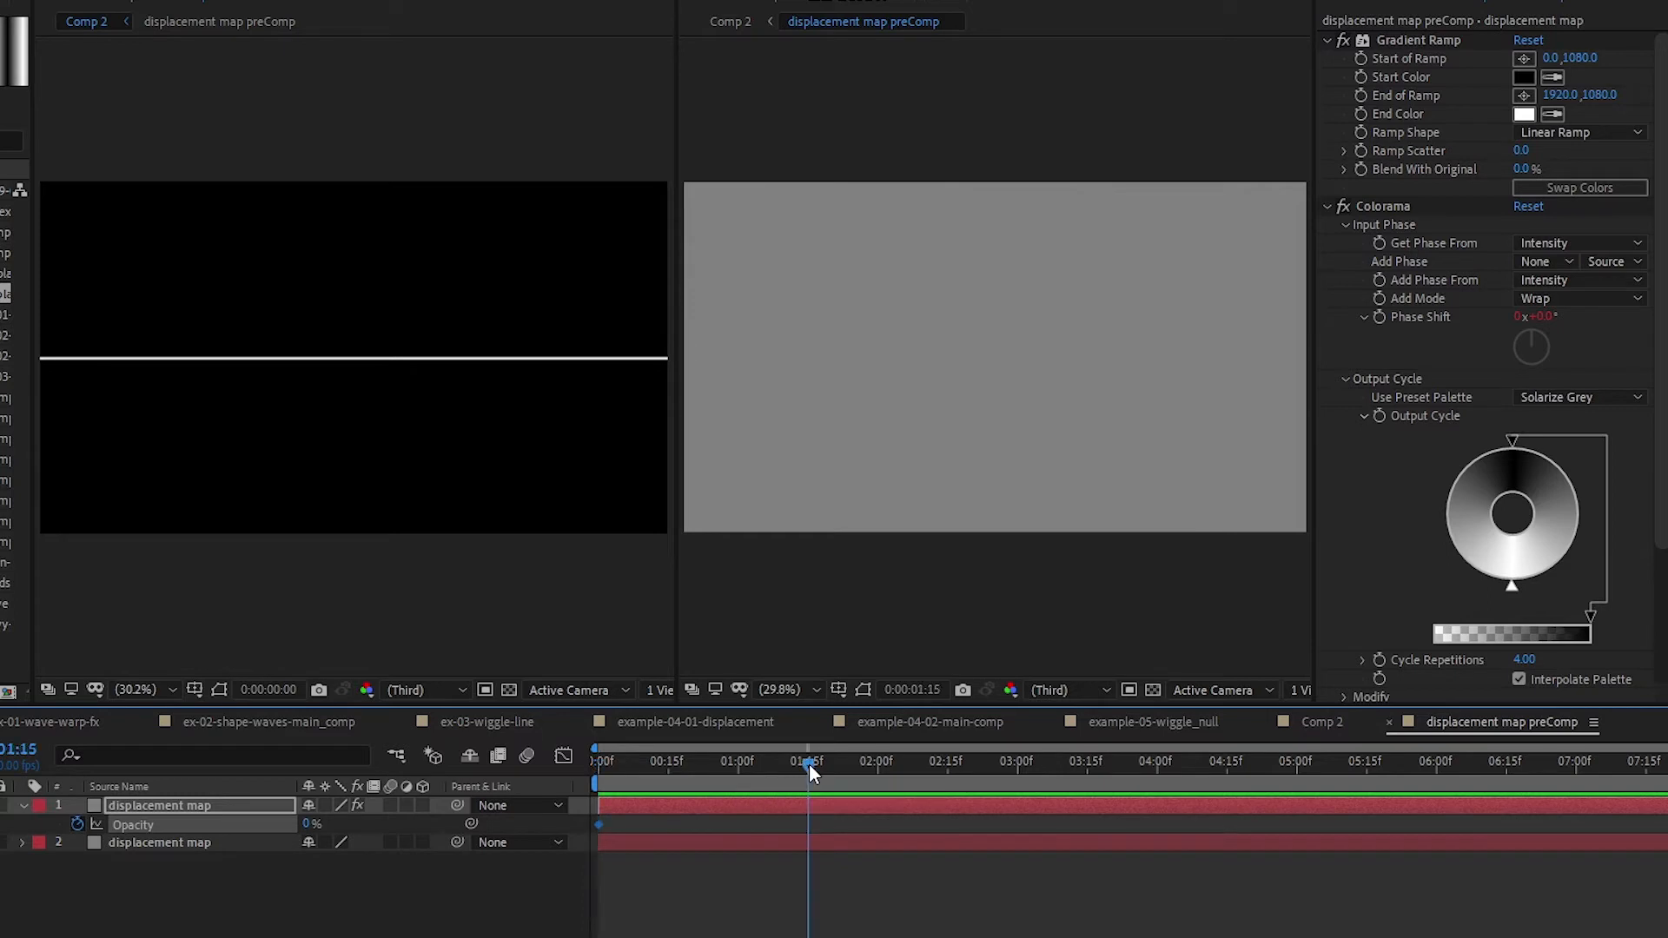
{"action": "left_click_drag", "start_coordinate": [312, 824], "coordinate": [396, 817]}
{"action": "left_click_drag", "start_coordinate": [702, 766], "coordinate": [603, 768]}
- Return to Comp 2 and preview the straight line turning into a wave
{"action": "left_click", "coordinate": [224, 927]}
{"action": "key", "text": "shift"}
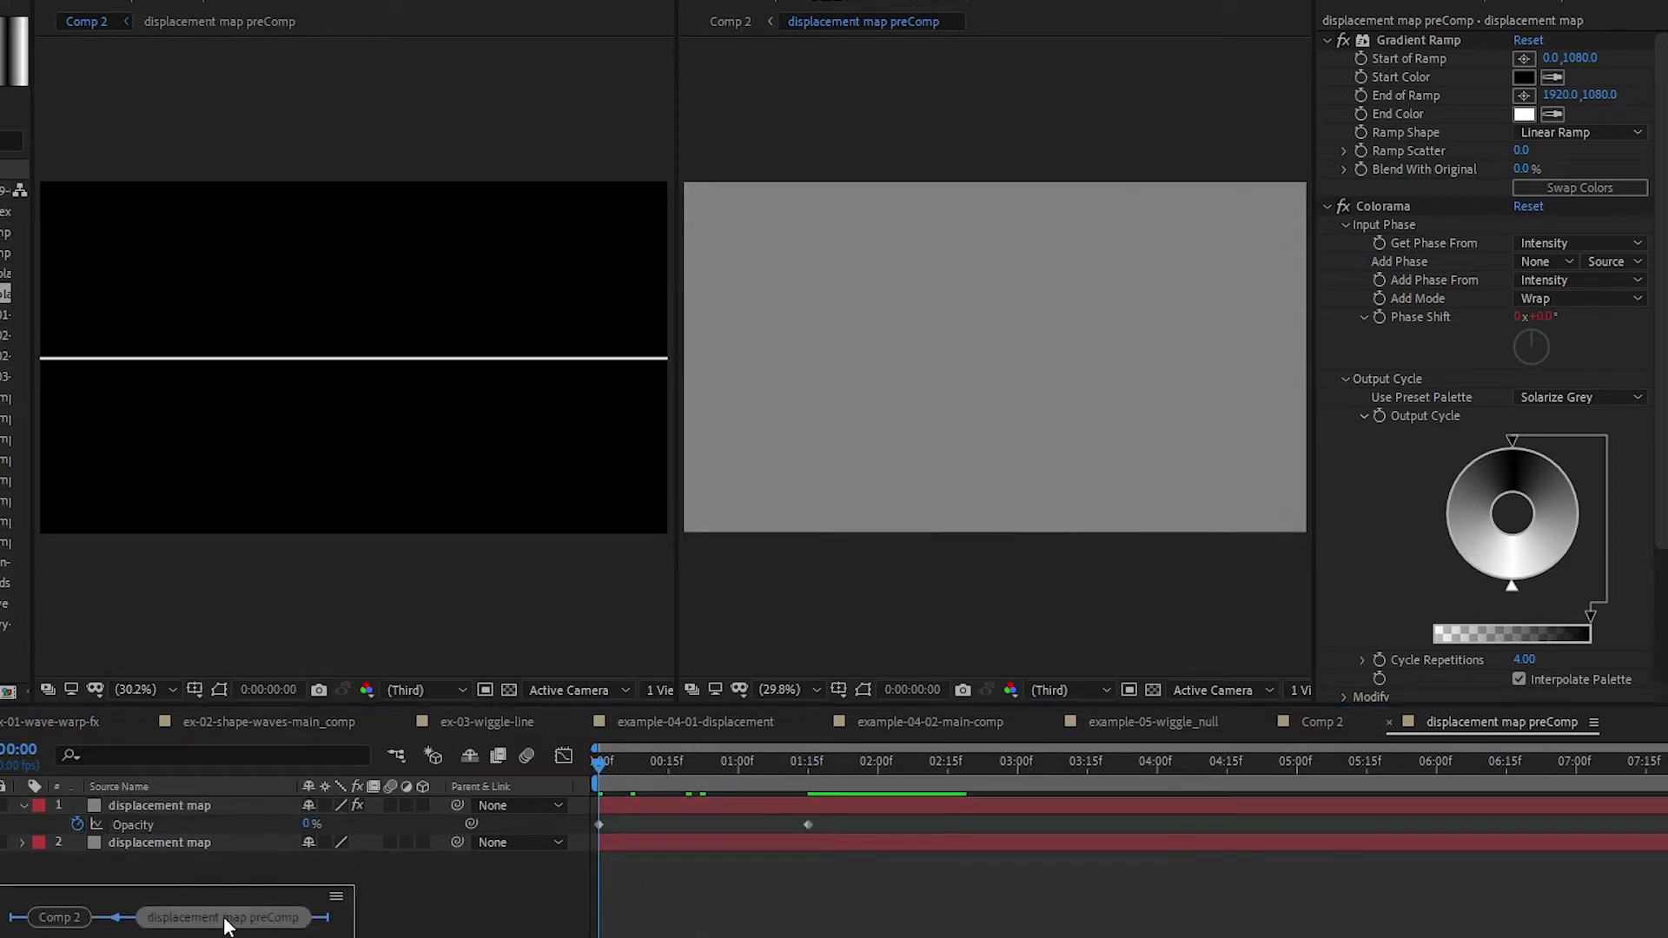
{"action": "left_click", "coordinate": [219, 917]}
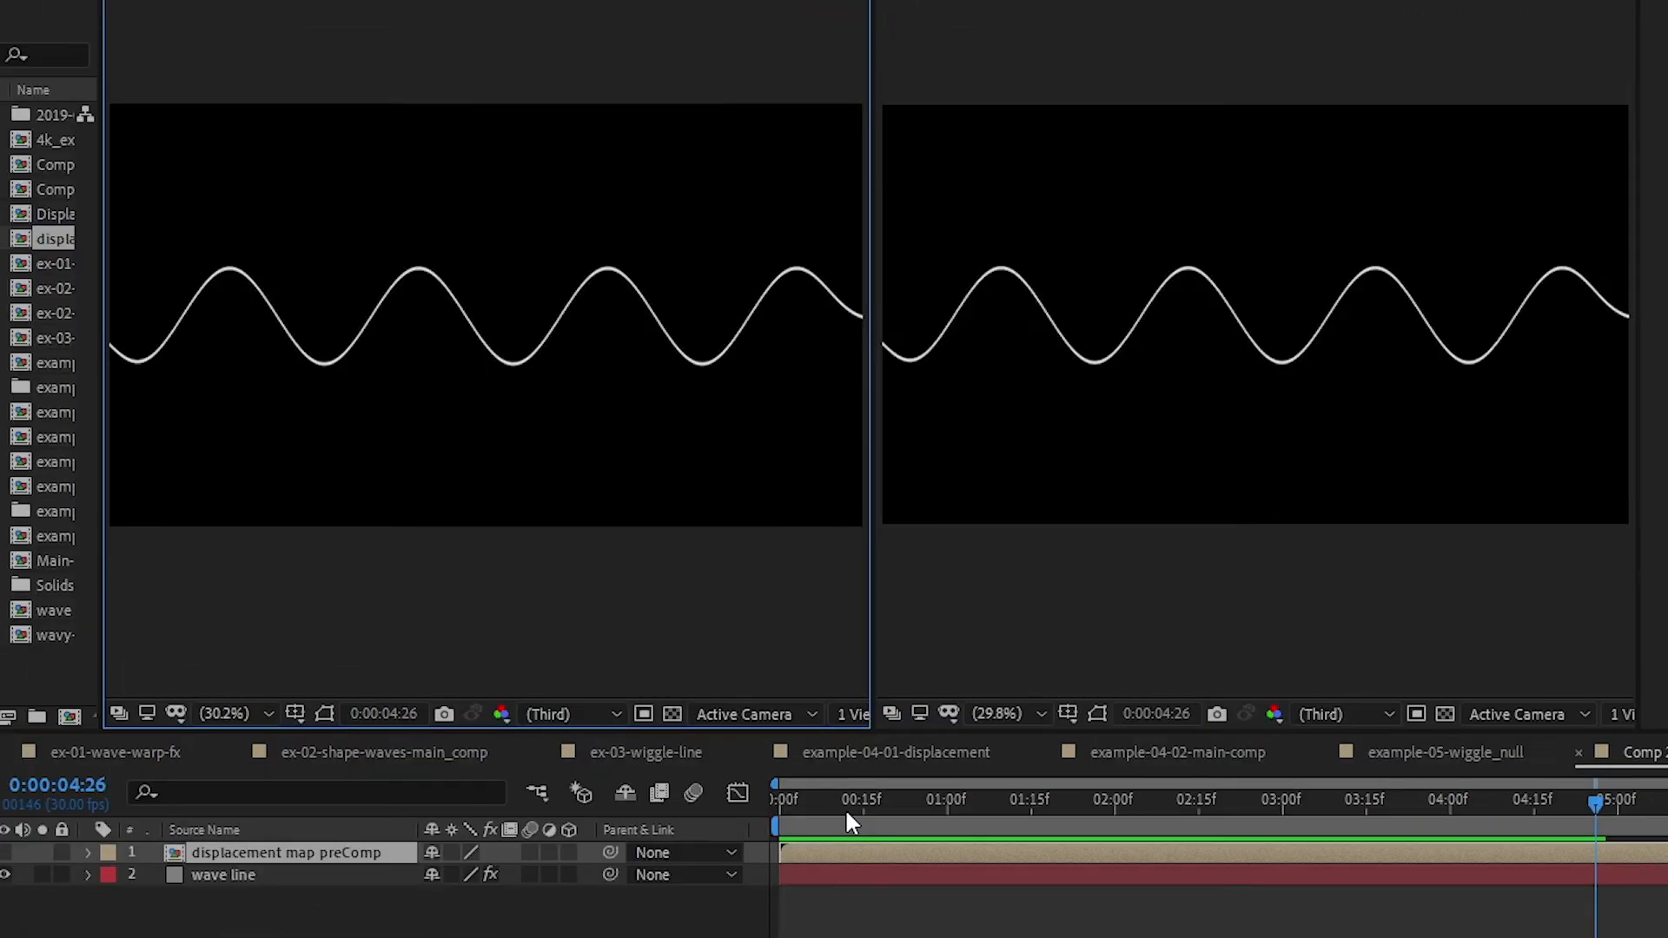
{"action": "key", "text": "space"}
{"action": "key", "text": "space"}
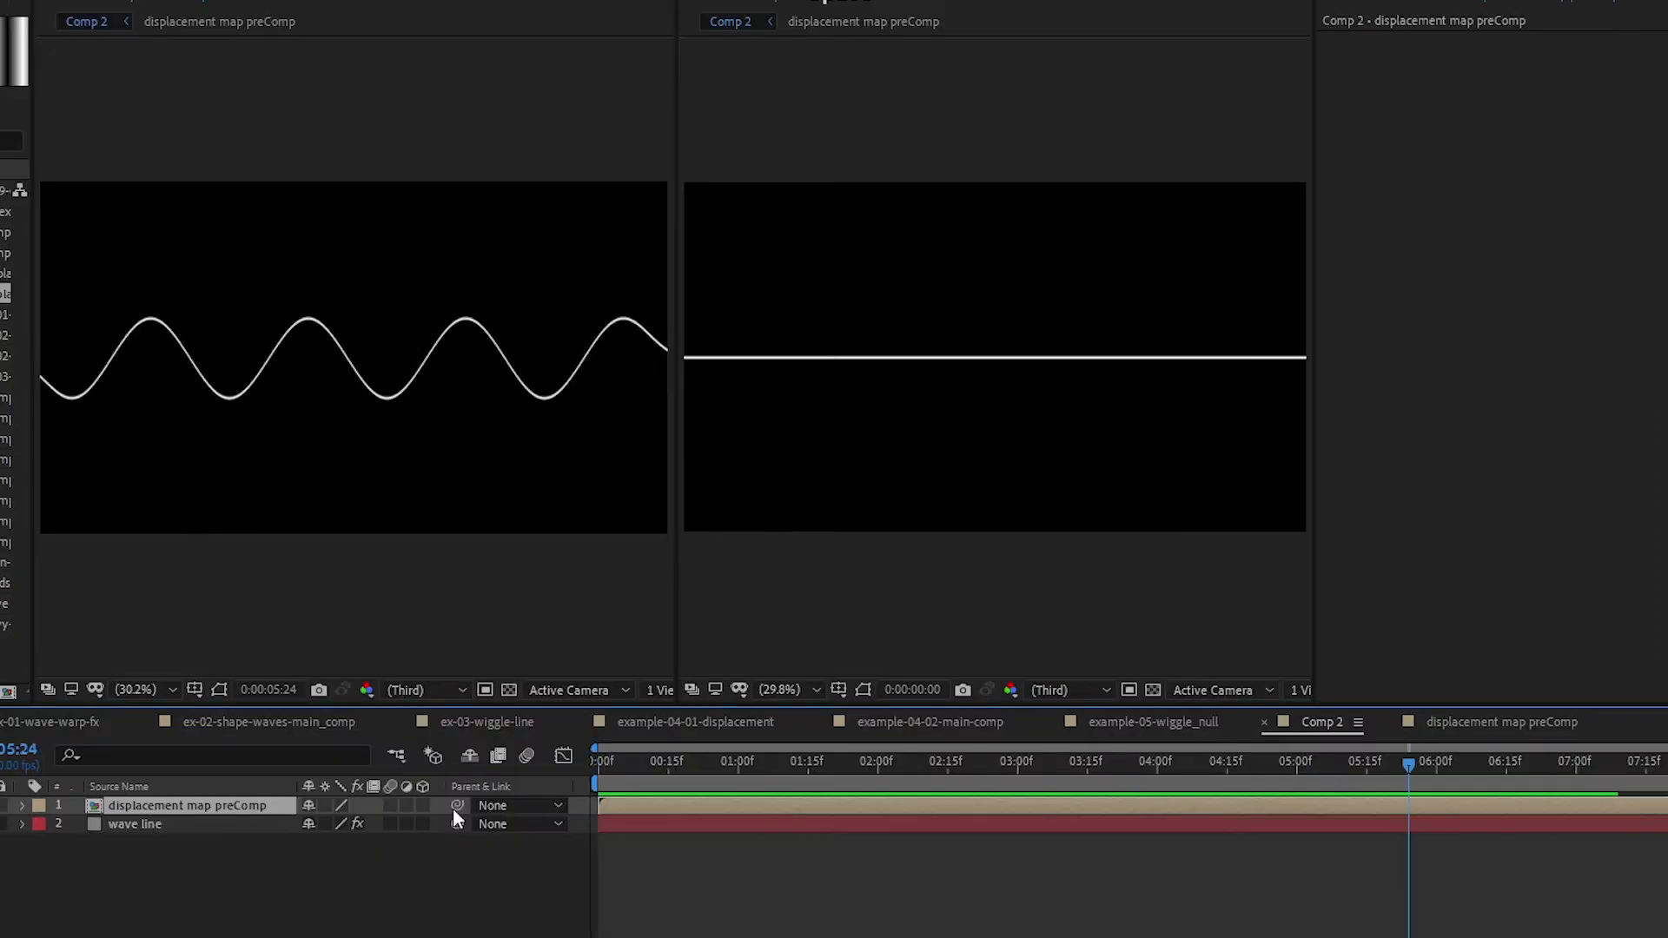
- Duplicate the upper displacement map layer in the precomp and shift the duplicate with its opacity keyframes to start at 1:15
{"action": "double_click", "coordinate": [233, 808]}
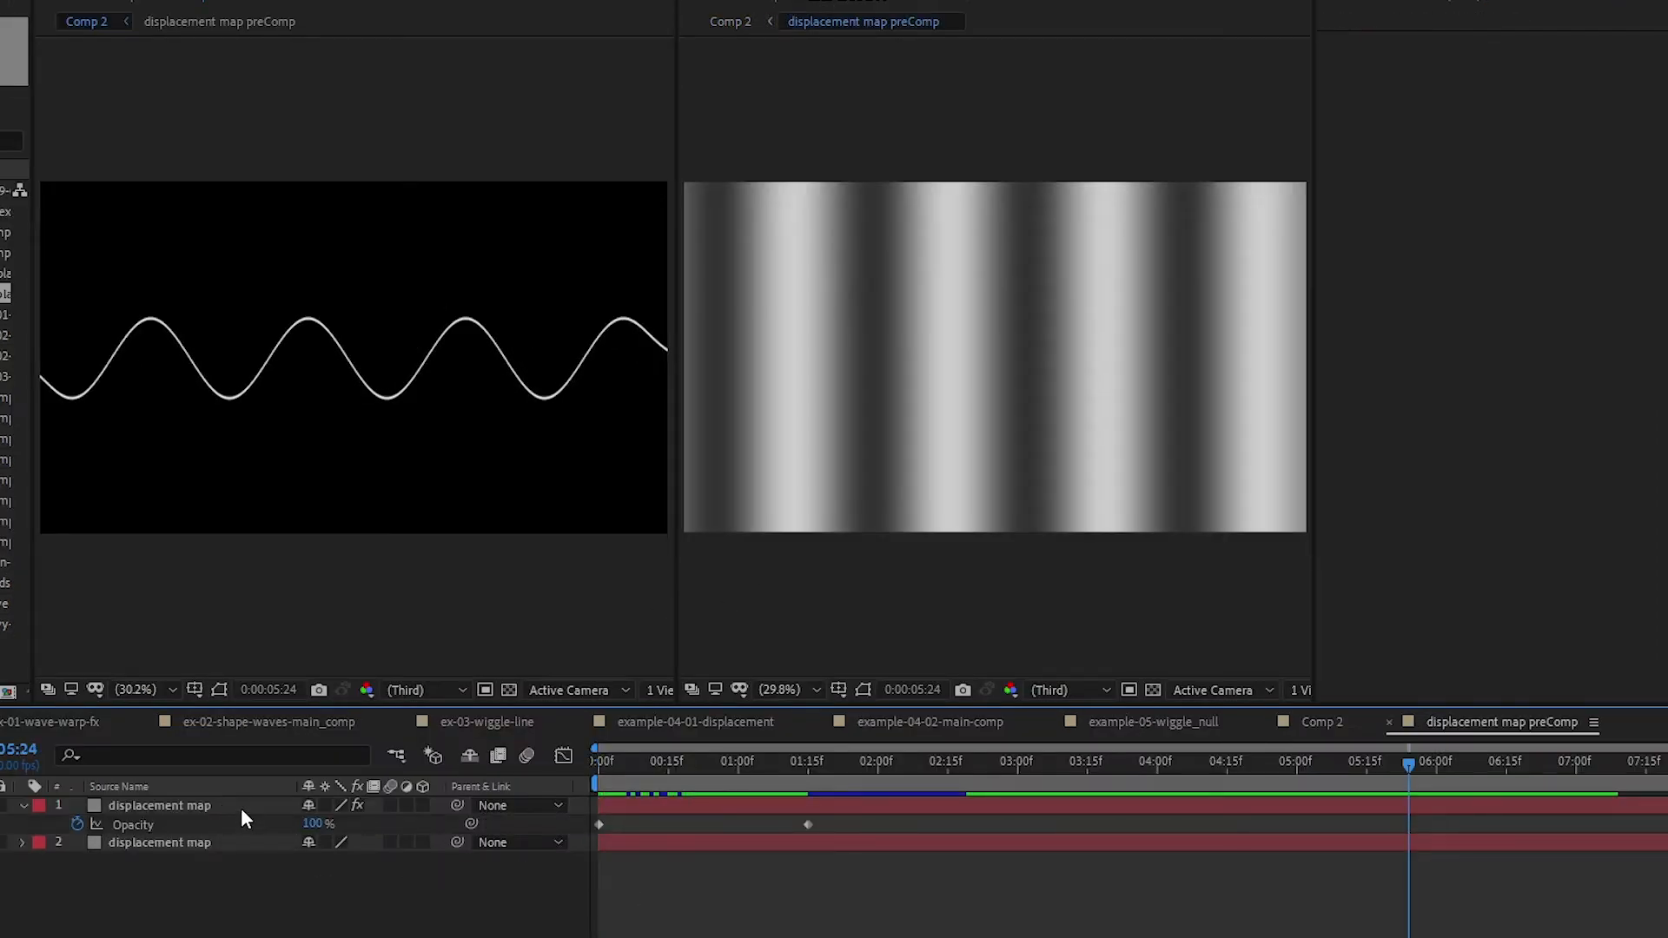
{"action": "left_click", "coordinate": [241, 808]}
{"action": "left_click", "coordinate": [171, 886]}
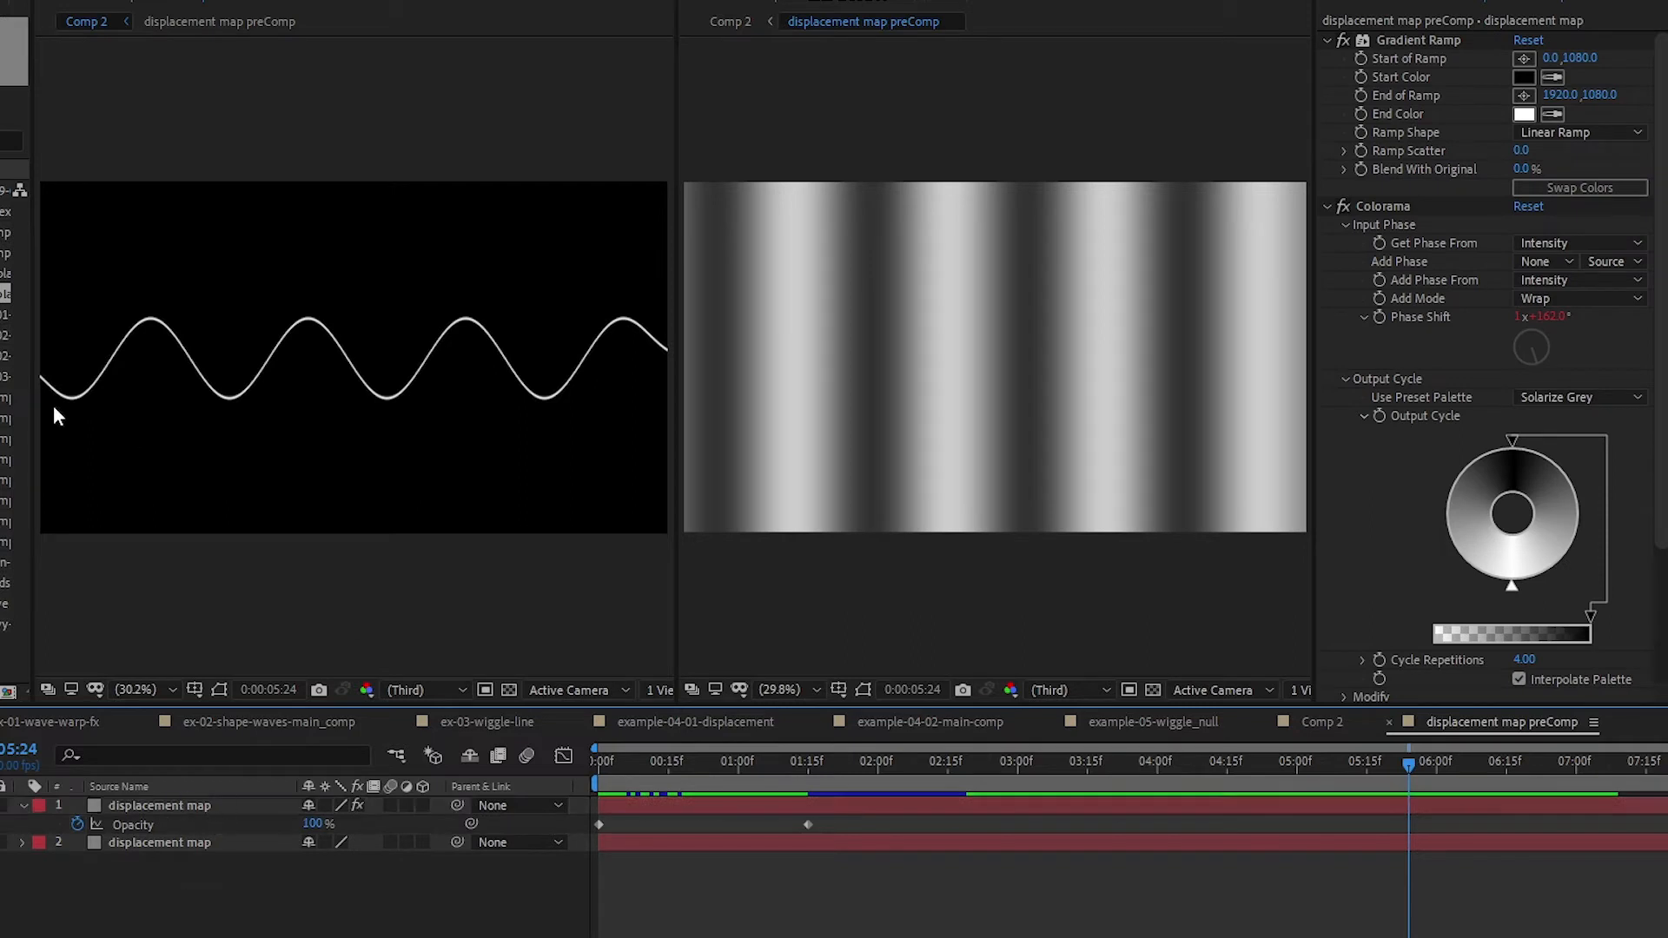
{"action": "left_click", "coordinate": [193, 810]}
{"action": "key", "text": "ctrl+d"}
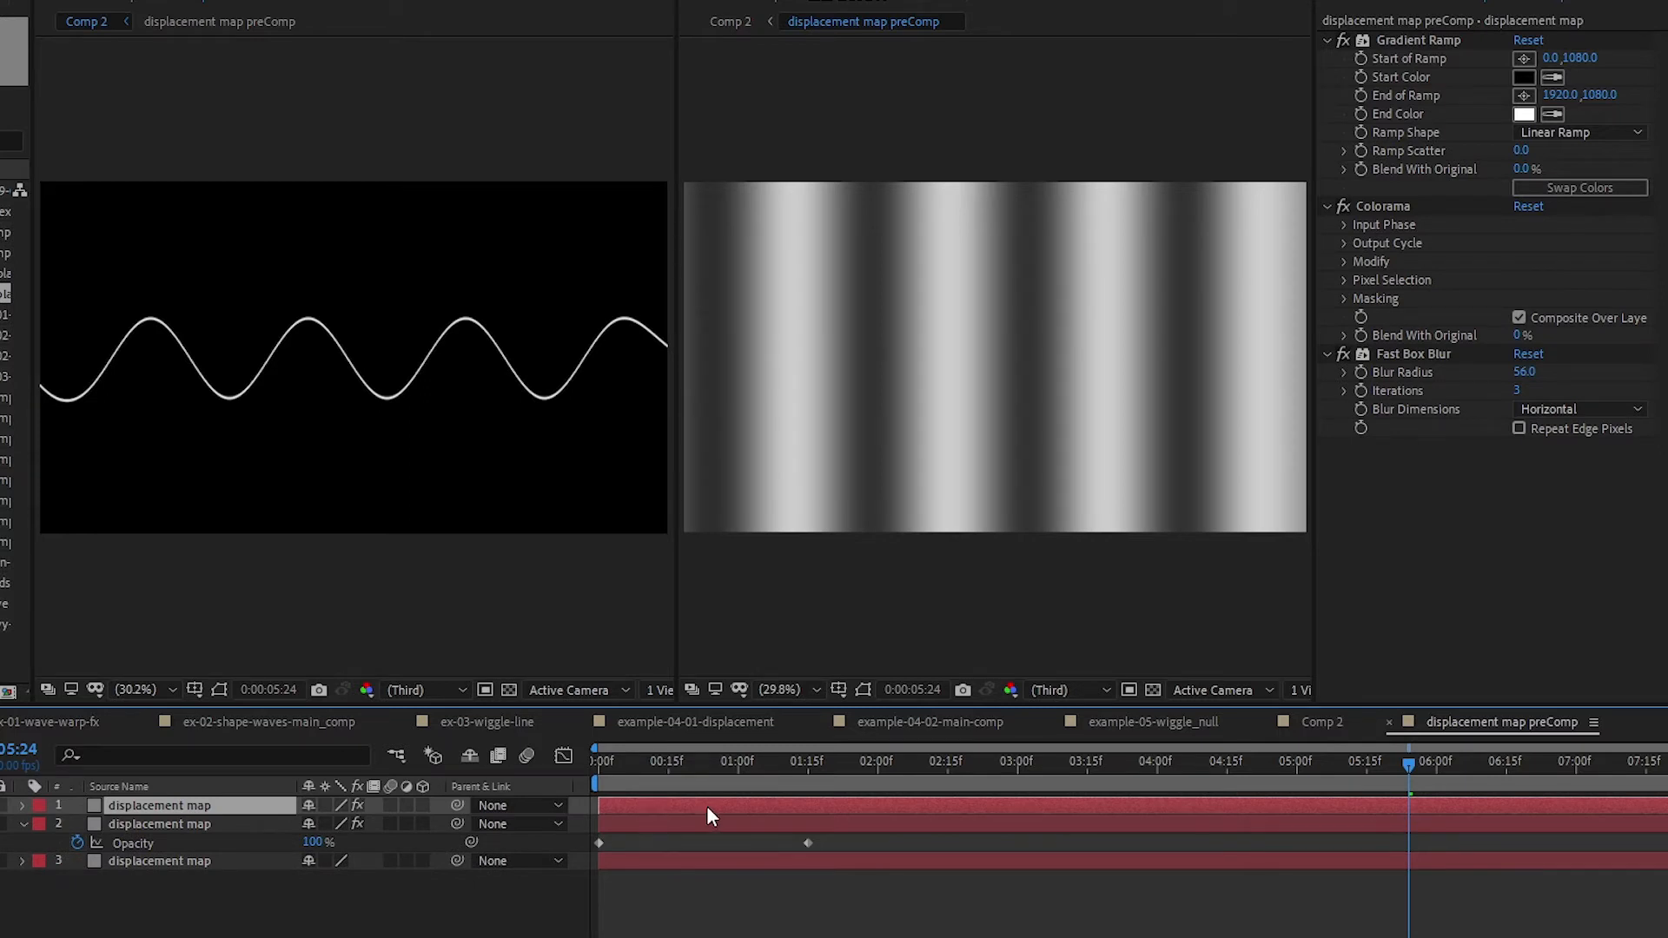
{"action": "key", "text": "u"}
{"action": "left_click_drag", "start_coordinate": [792, 808], "coordinate": [993, 795]}
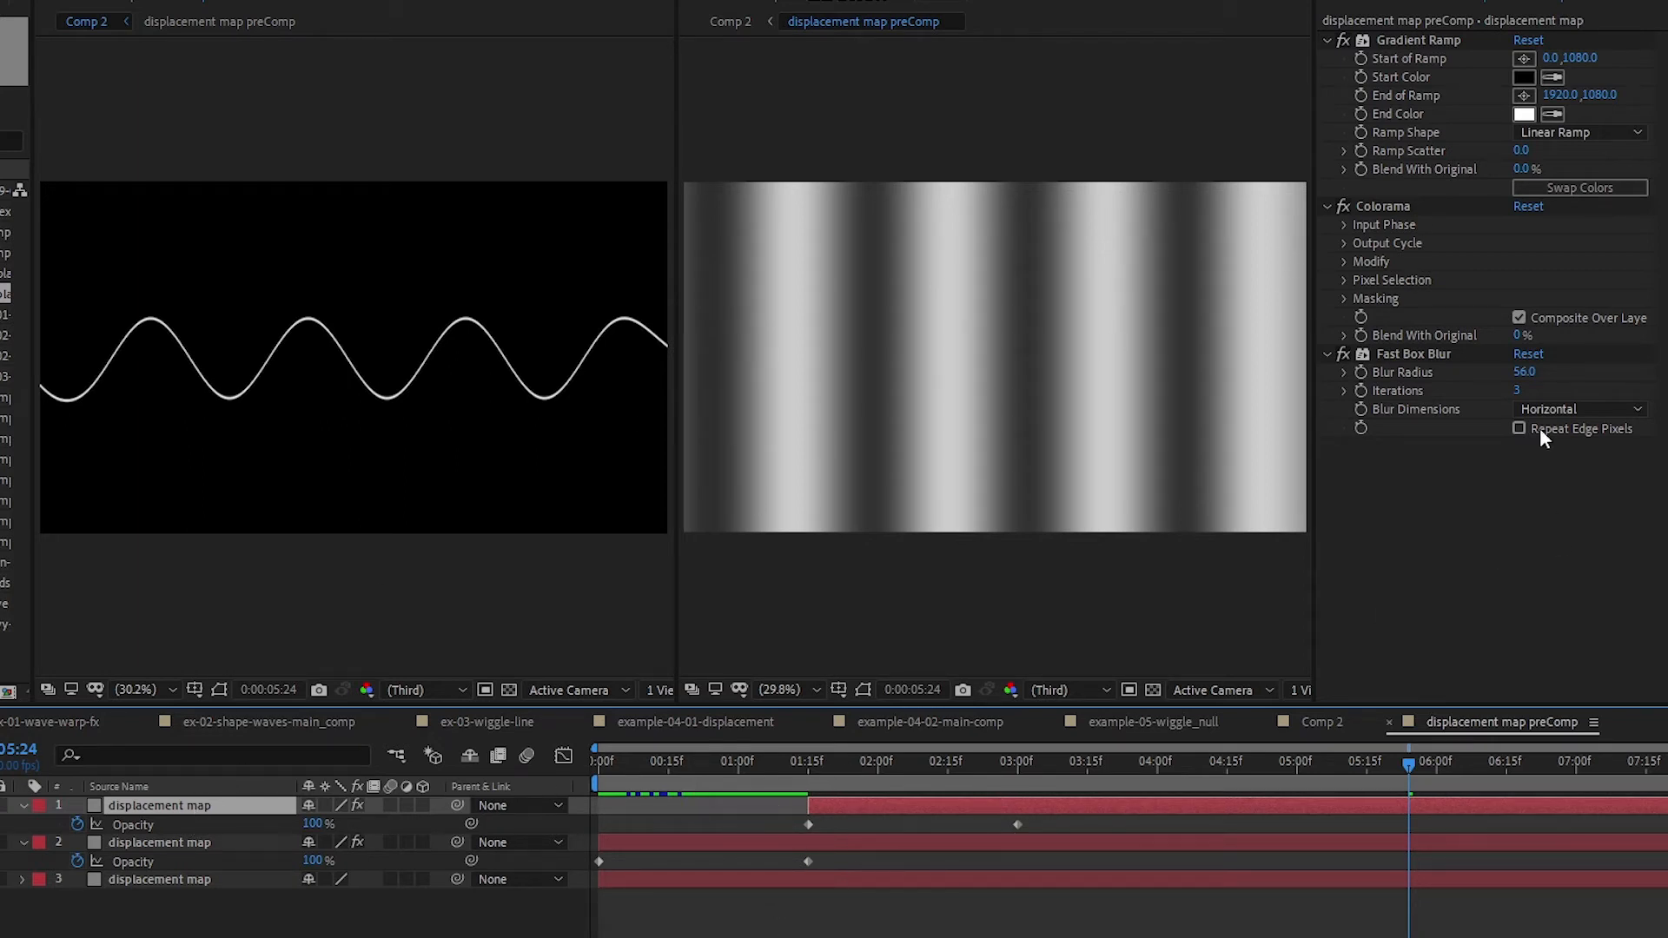
- Set the duplicate layer's Colorama Cycle Repetitions to 1 and scrub through the transition
{"action": "left_click", "coordinate": [1345, 243]}
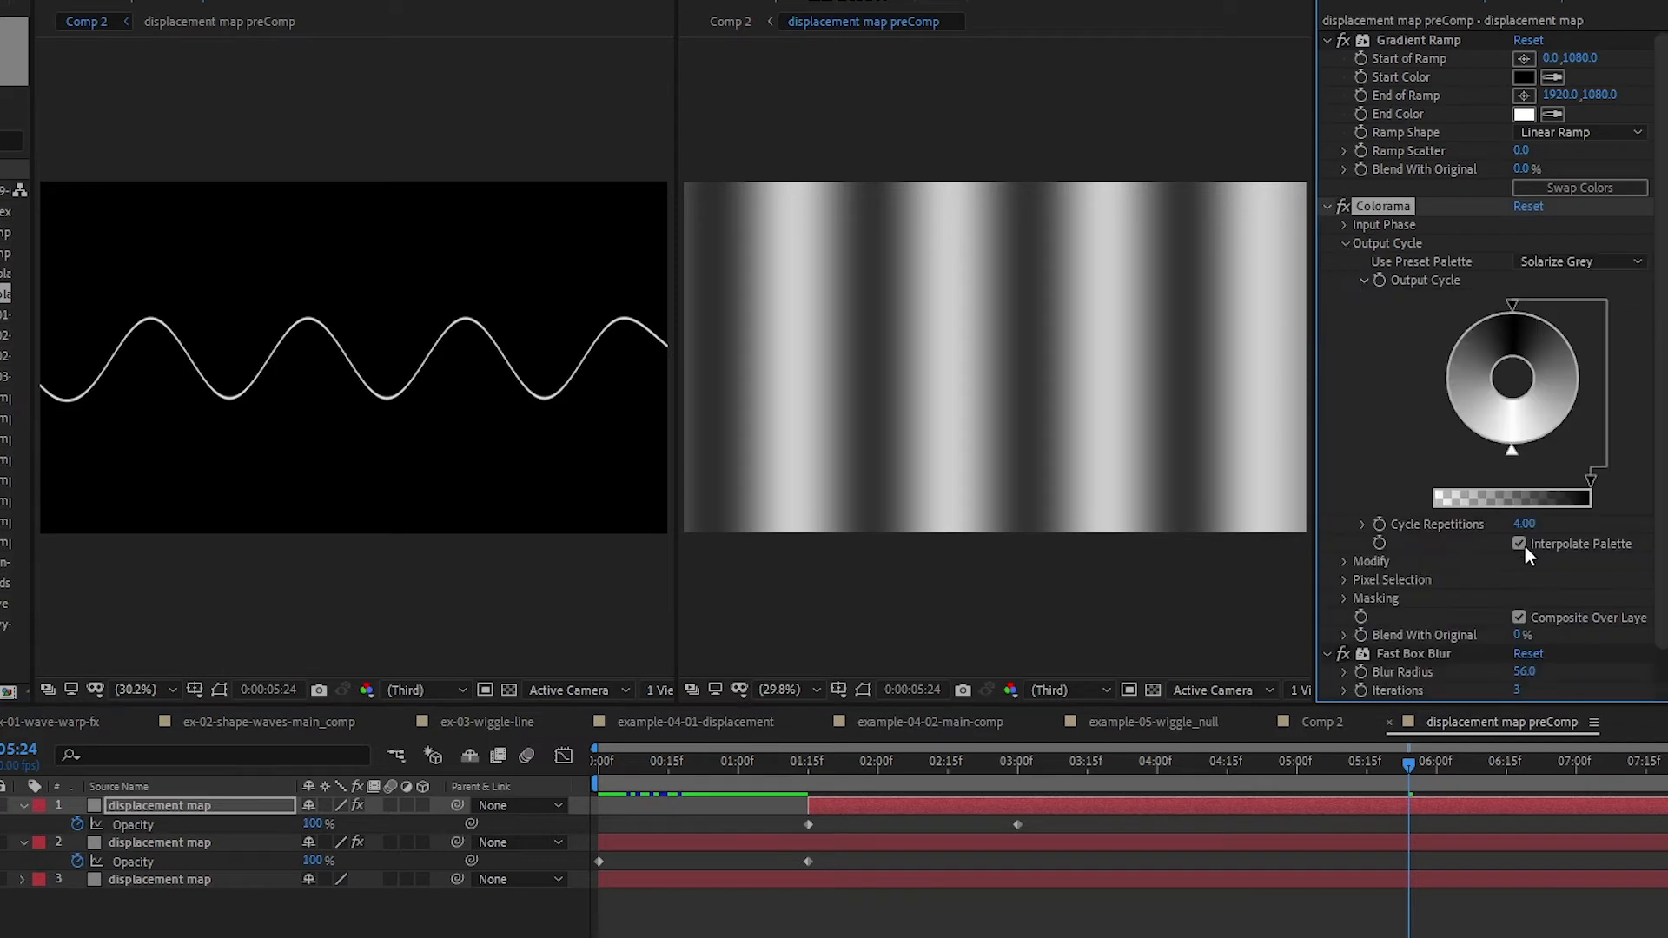
{"action": "left_click", "coordinate": [1520, 523]}
{"action": "key", "text": "Return"}
{"action": "left_click_drag", "start_coordinate": [1091, 784], "coordinate": [1143, 821]}
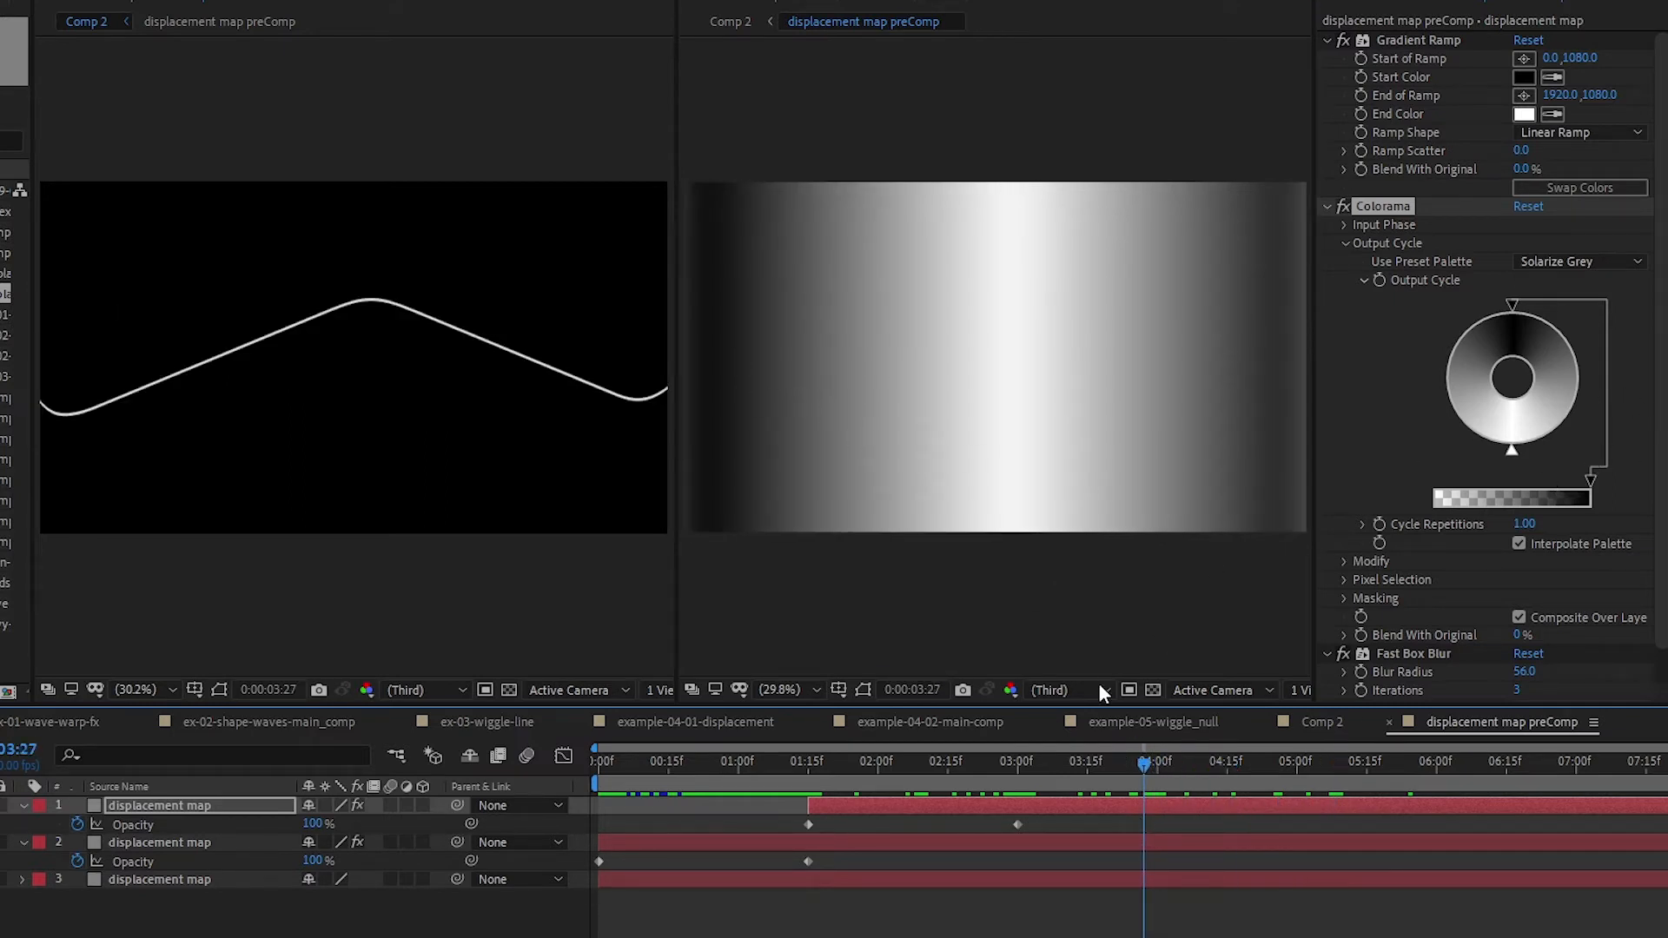
- Enable Repeat Edge Pixels in the duplicate layer's Fast Box Blur and raise the blur radius to about 196
{"action": "left_click_drag", "start_coordinate": [1035, 760], "coordinate": [1060, 763]}
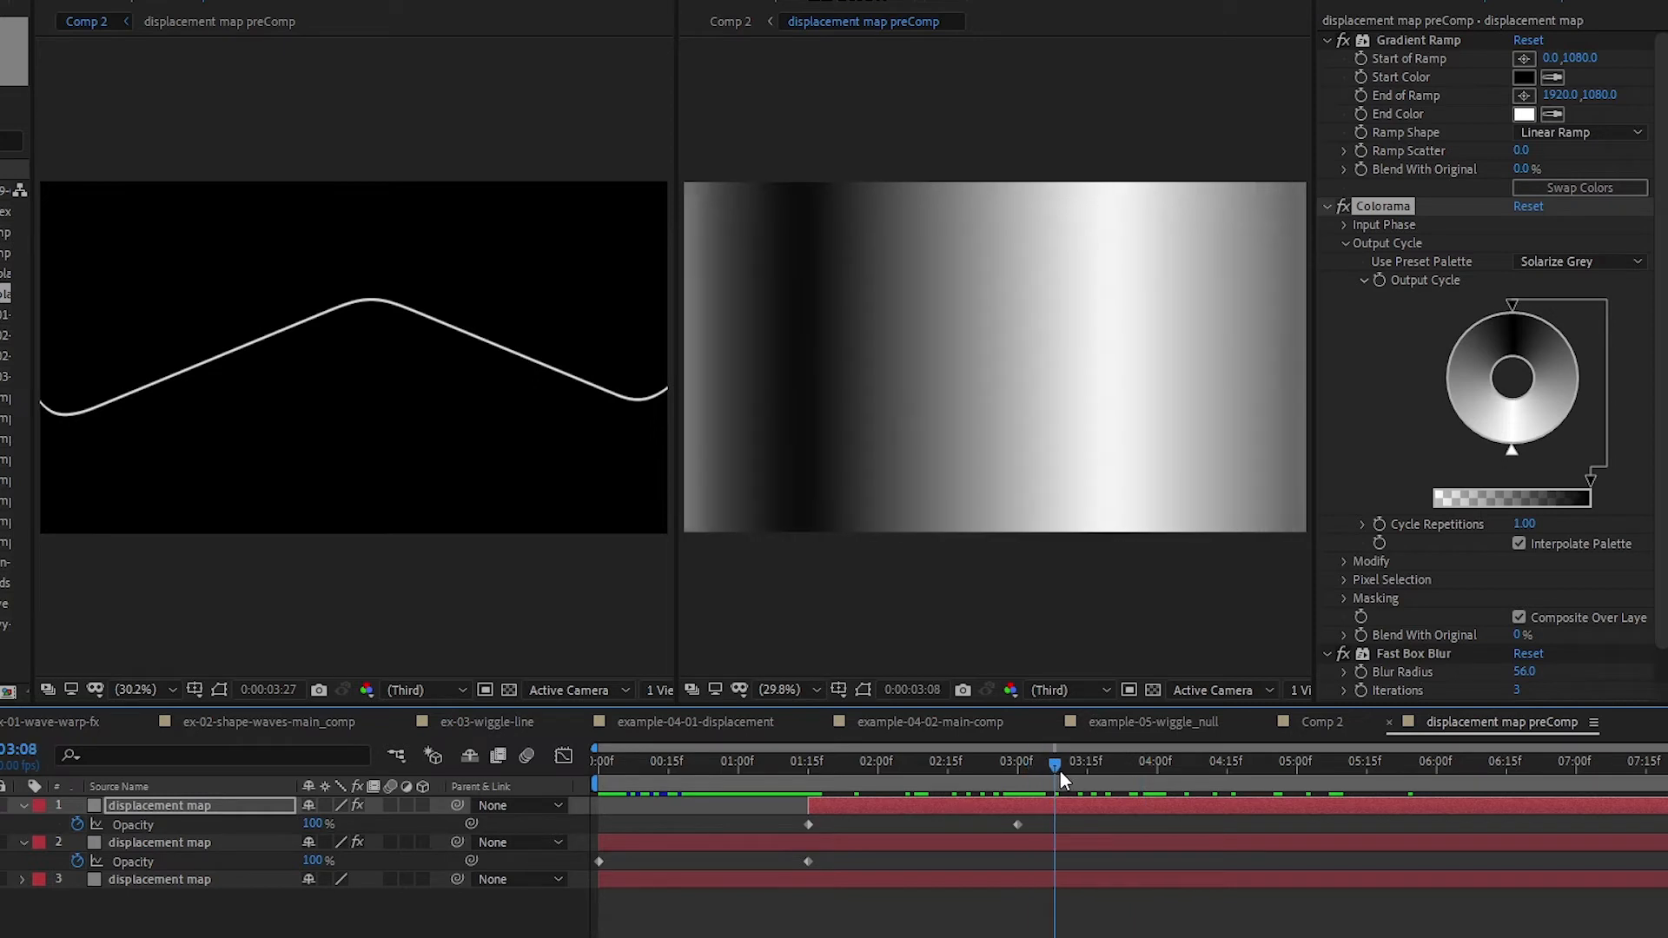
{"action": "scroll", "coordinate": [1494, 565], "scroll_direction": "down", "scroll_amount": 1}
{"action": "left_click_drag", "start_coordinate": [1522, 637], "coordinate": [1604, 632]}
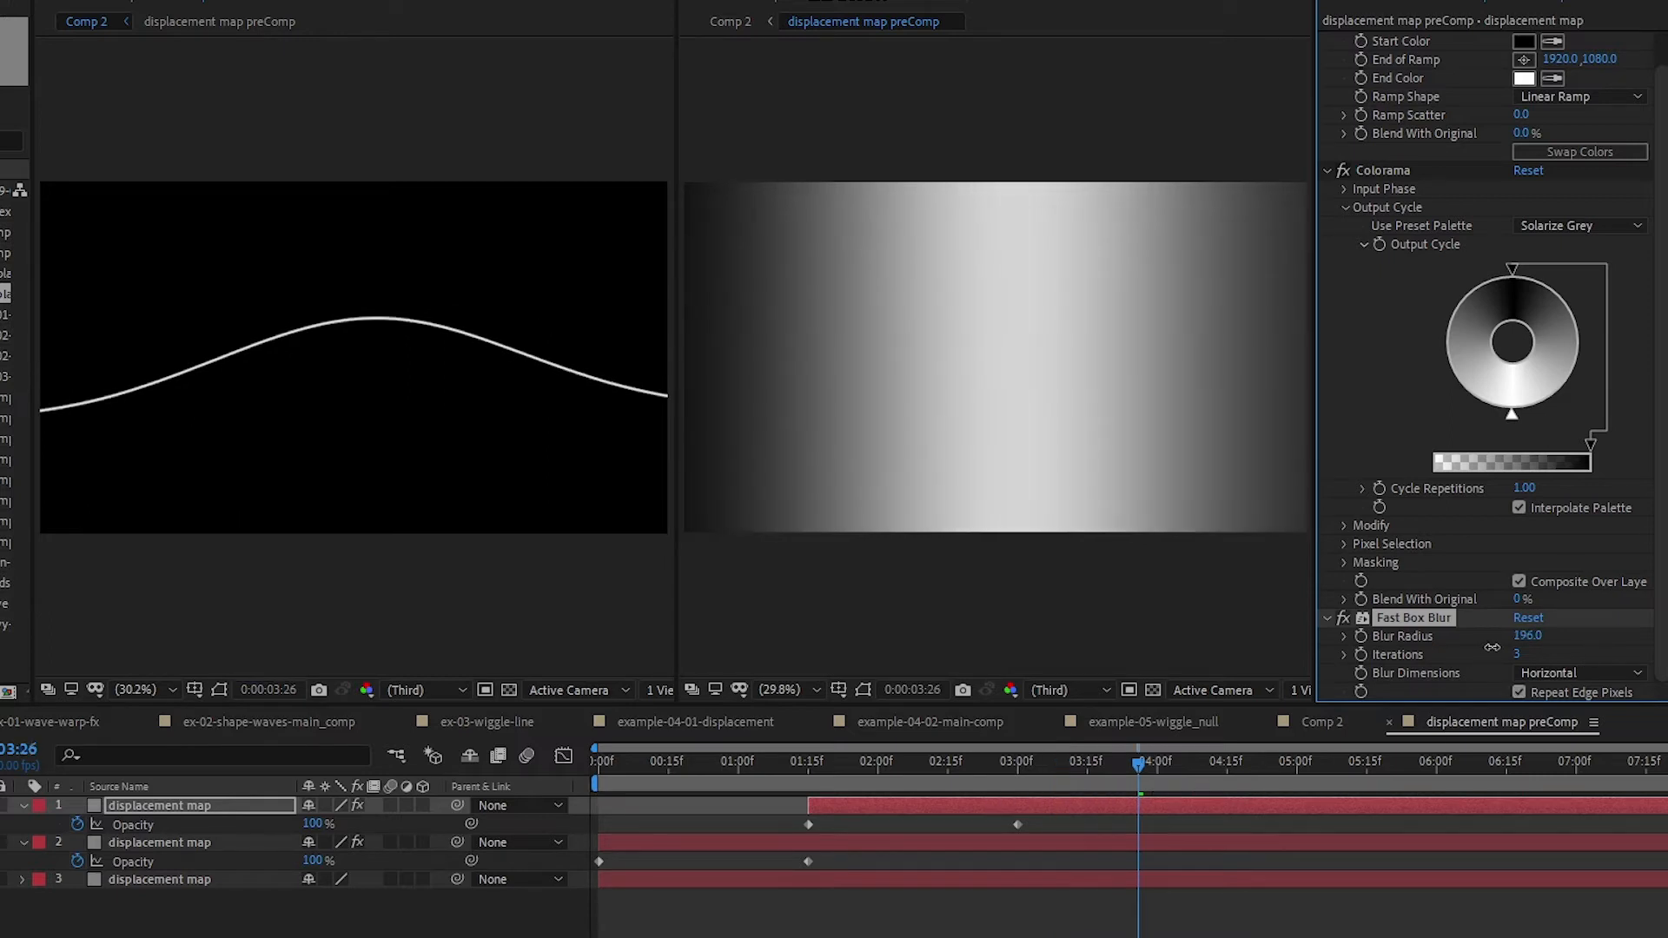
- Set the duplicate layer's Fast Box Blur radius to 202 and compare Repeat Edge Pixels off and on, leaving it enabled
{"action": "left_click_drag", "start_coordinate": [1491, 648], "coordinate": [1376, 653]}
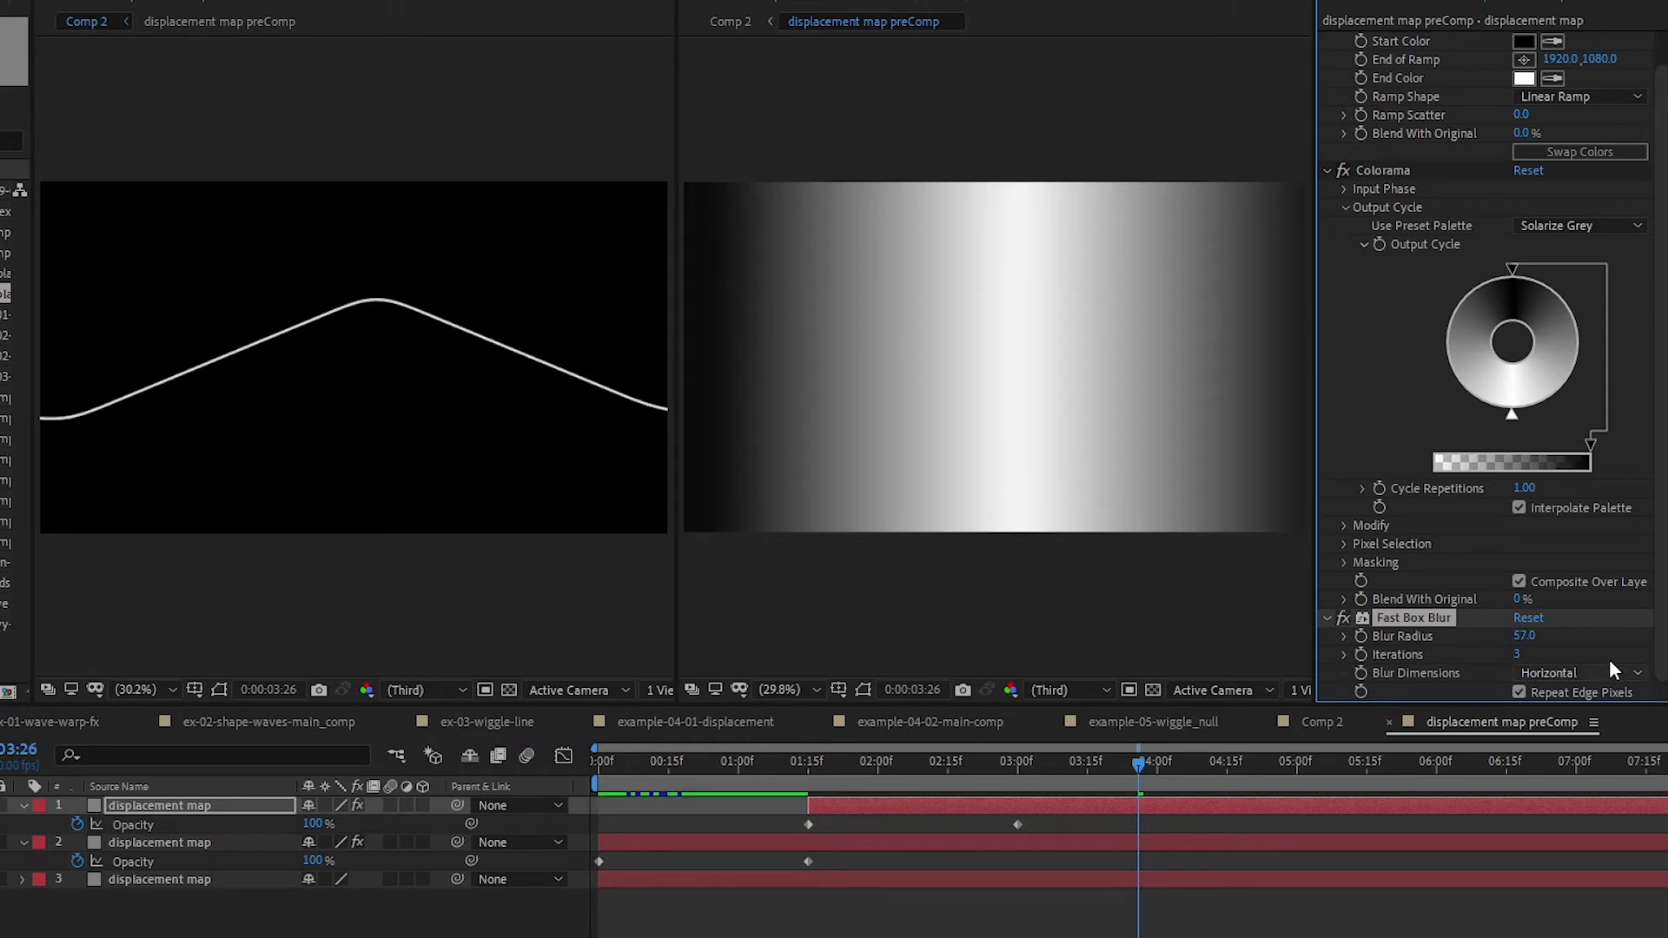
{"action": "left_click_drag", "start_coordinate": [1520, 643], "coordinate": [1606, 635]}
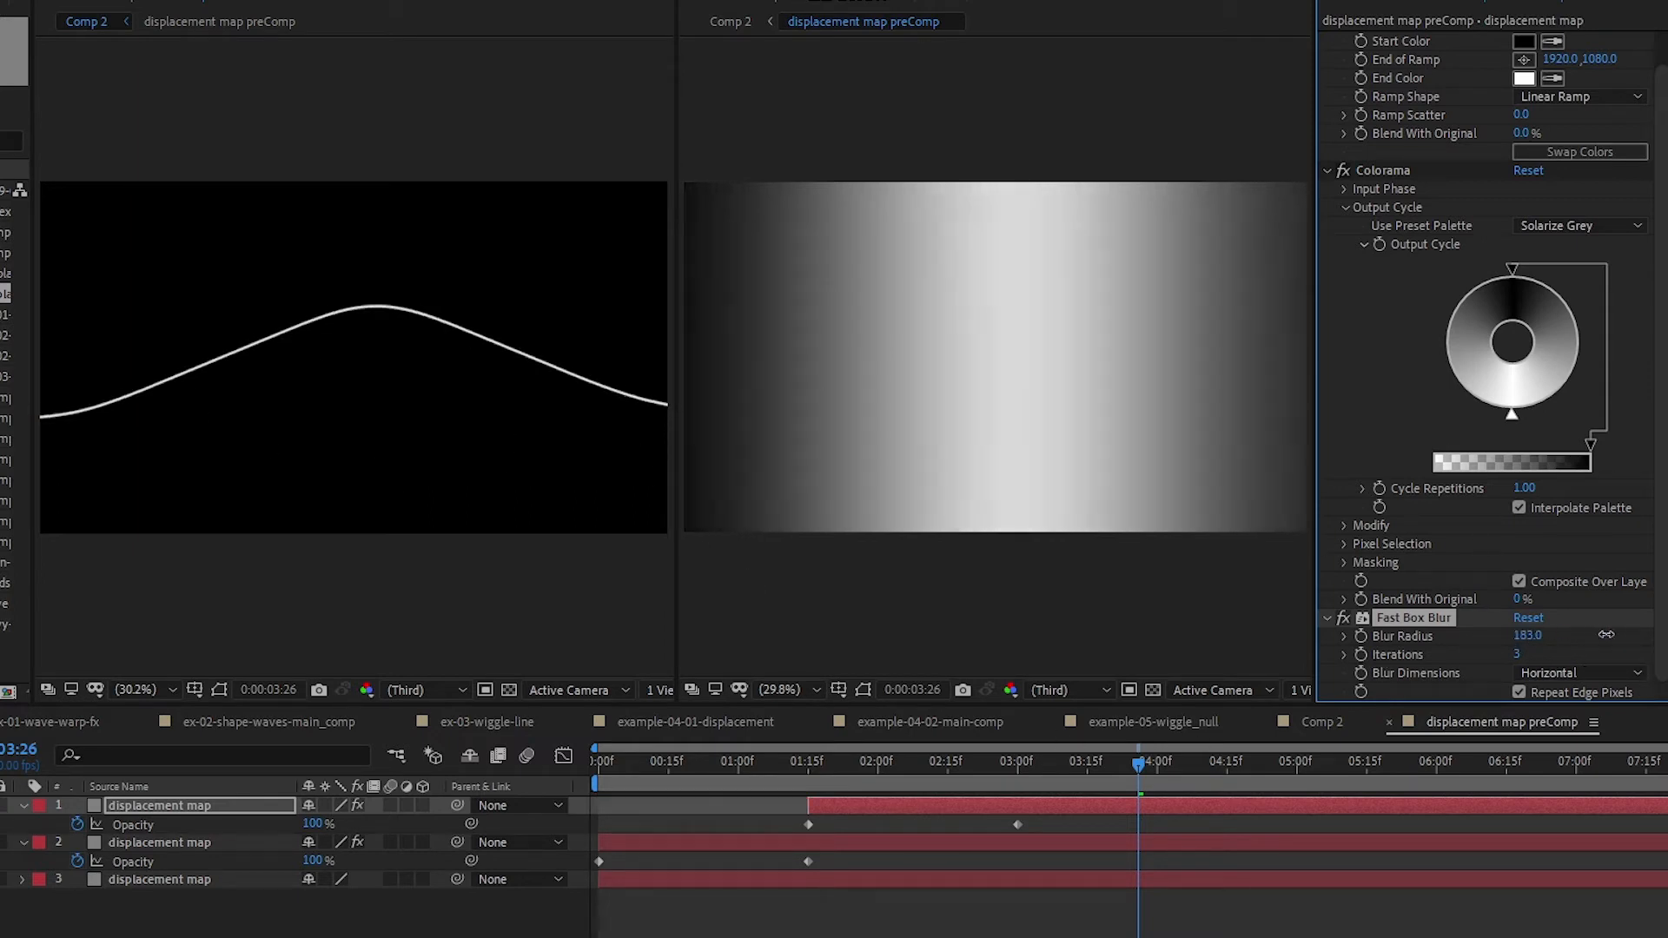
{"action": "left_click", "coordinate": [1519, 692]}
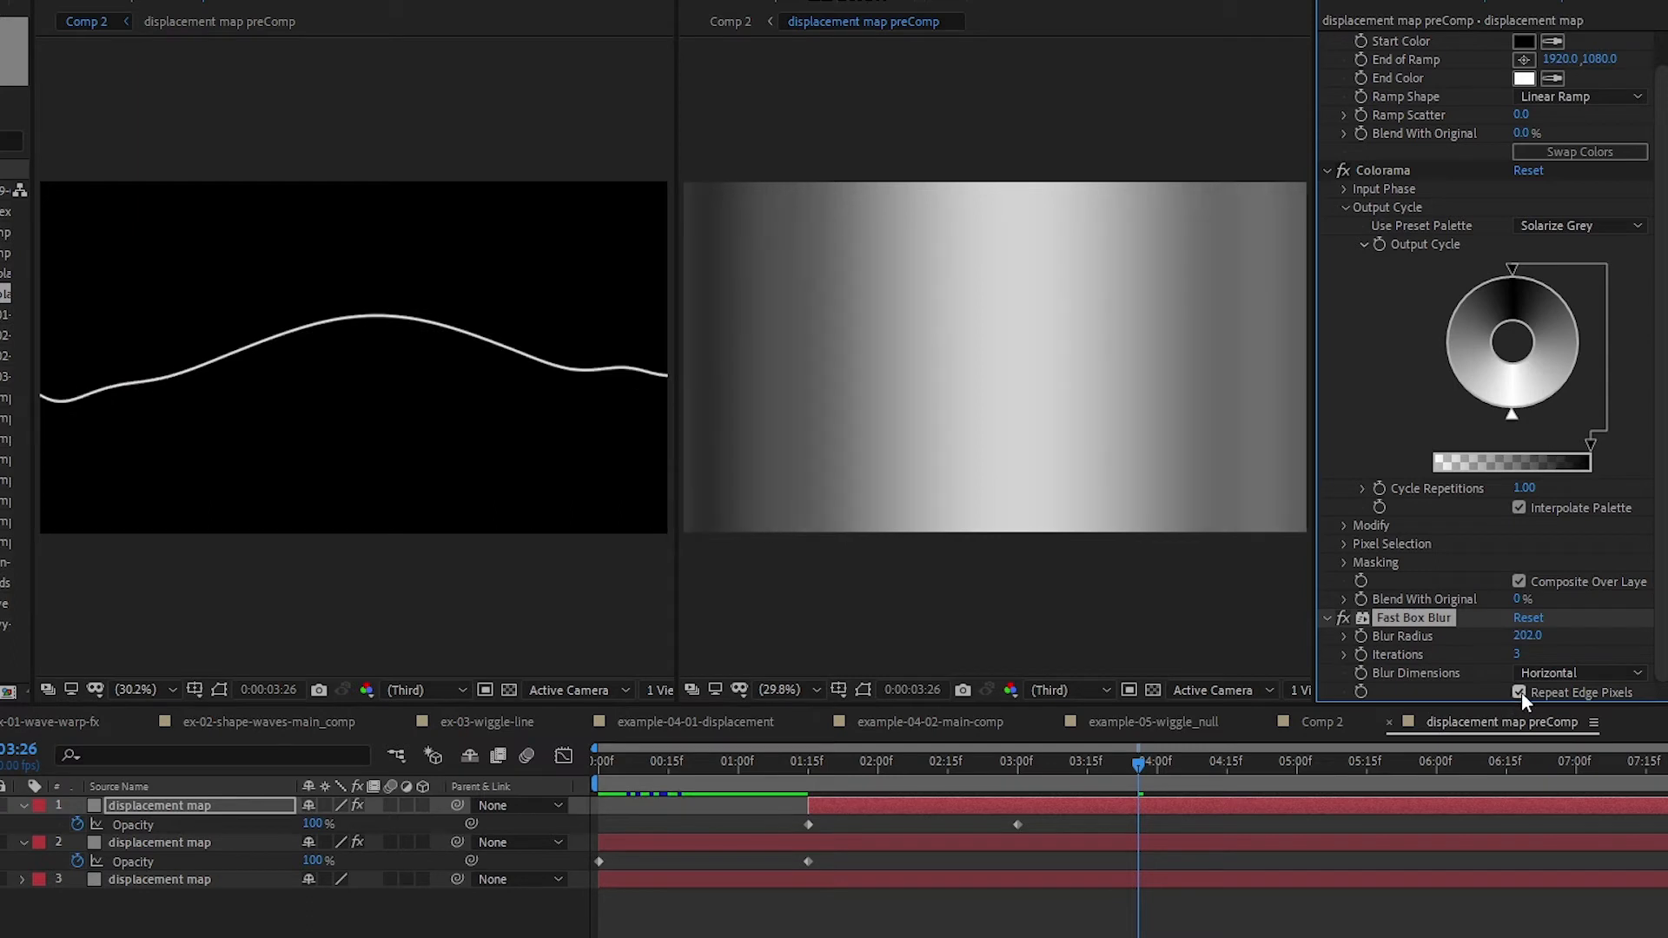
{"action": "left_click", "coordinate": [1519, 693]}
{"action": "left_click", "coordinate": [1518, 692]}
{"action": "left_click", "coordinate": [1518, 692]}
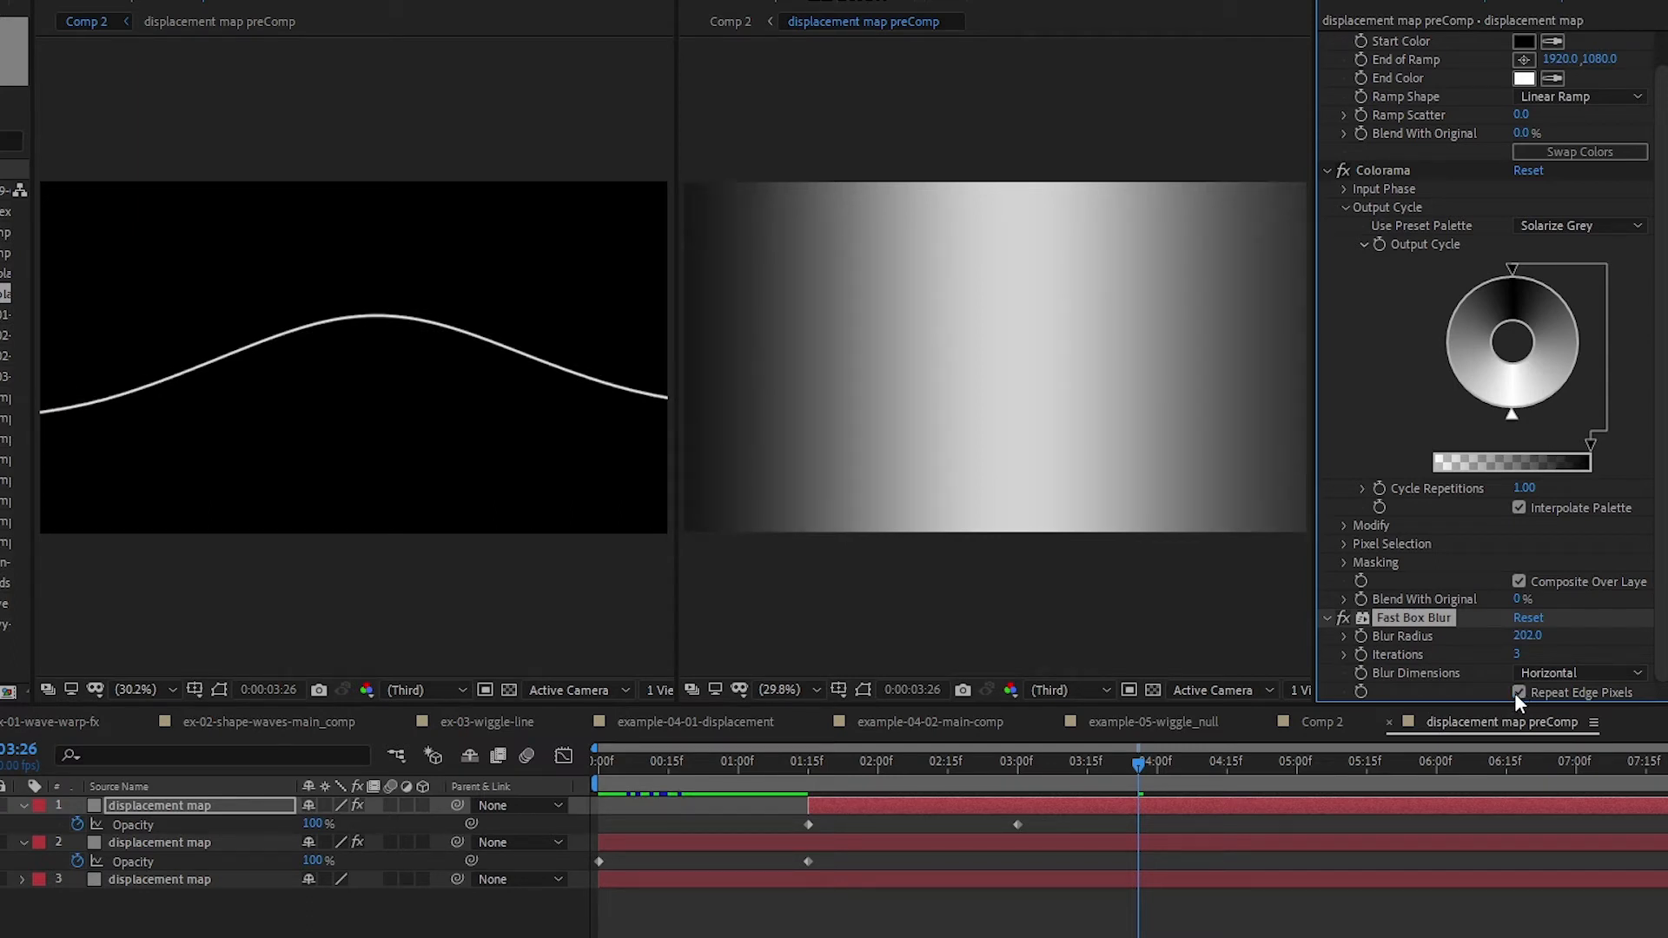
{"action": "left_click", "coordinate": [1518, 692]}
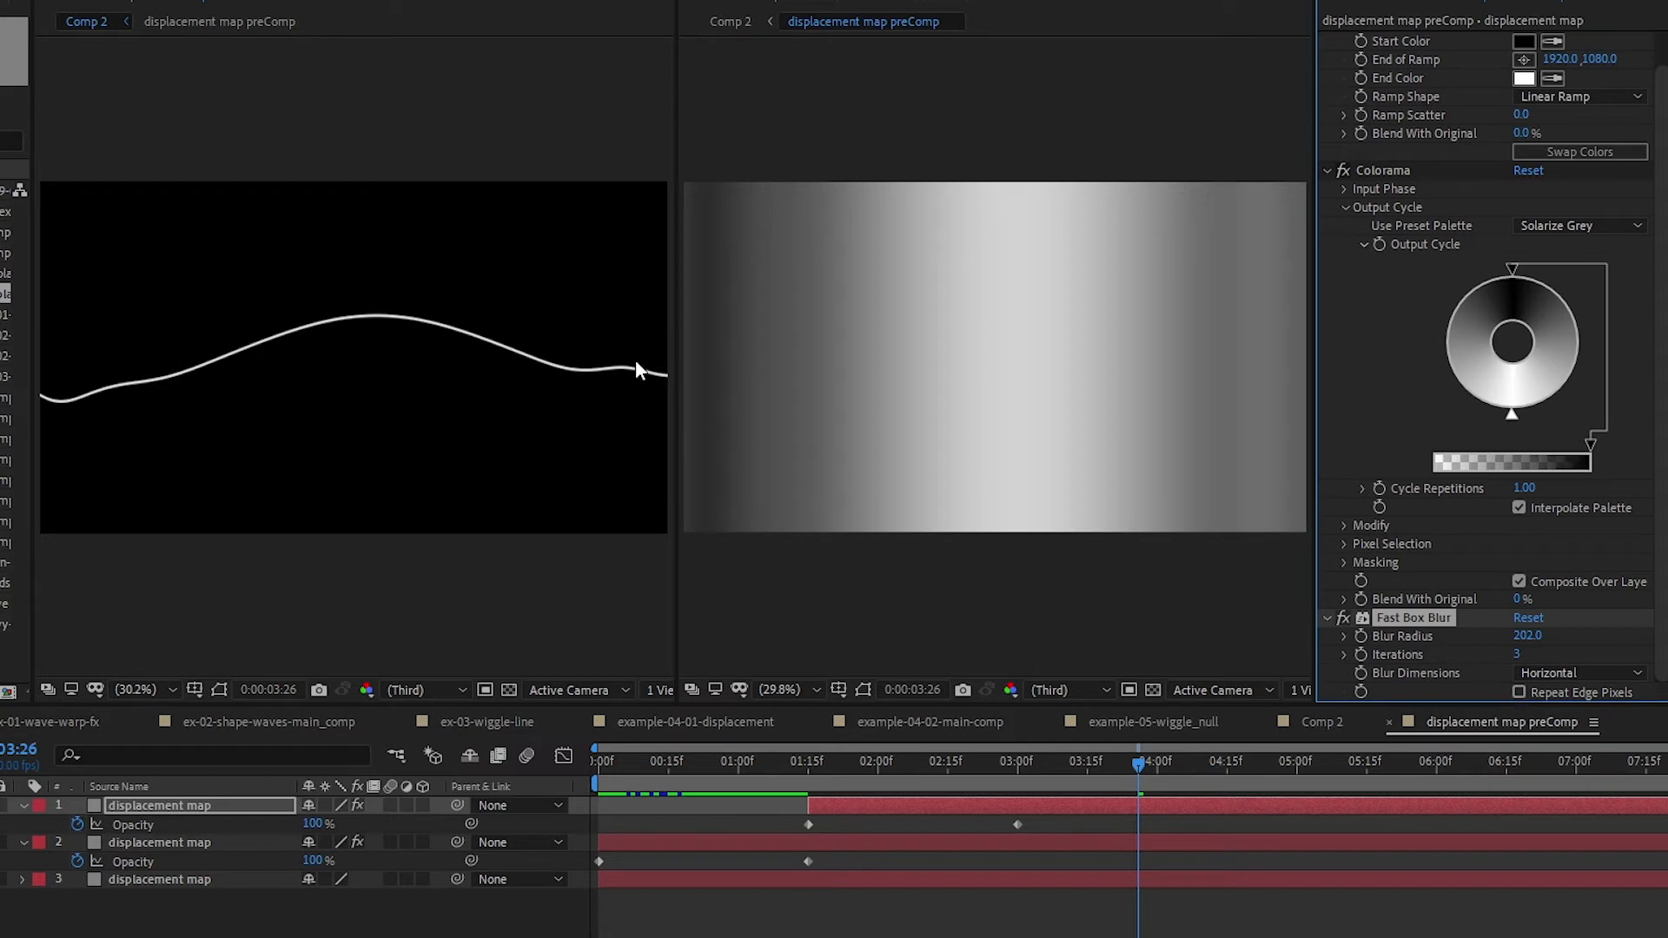
{"action": "key", "text": "ctrl+z"}
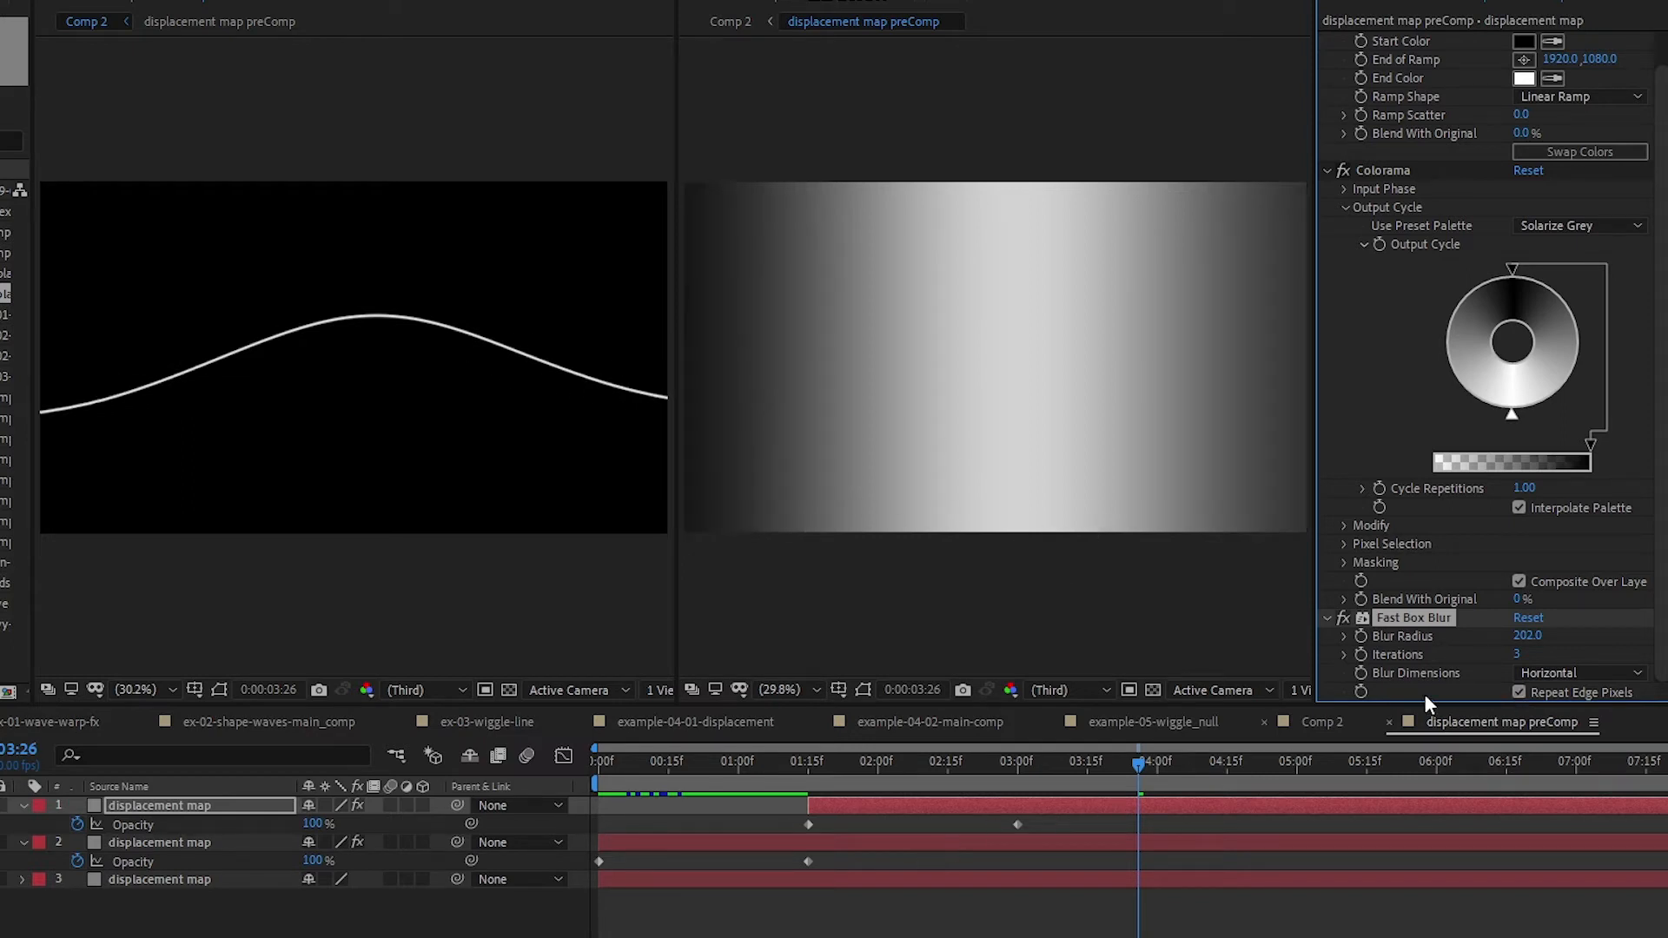
- Scrub the precomp around 3:00 to examine how the wider gradient shapes the line in Comp 2
{"action": "left_click_drag", "start_coordinate": [1067, 763], "coordinate": [1020, 780]}
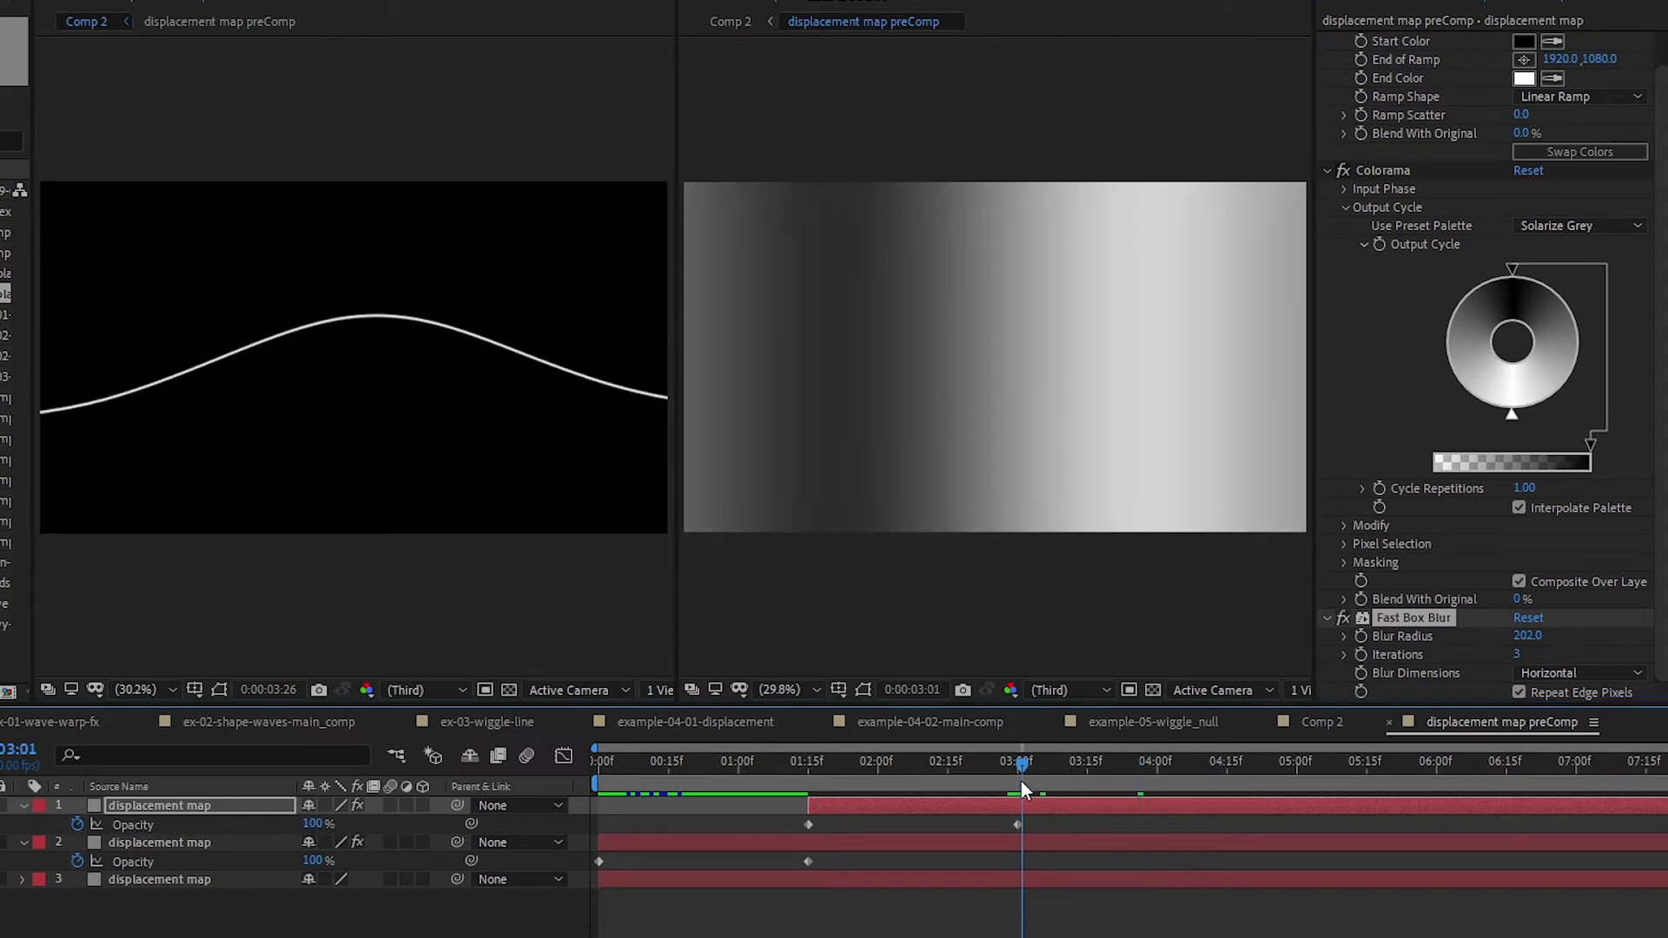
{"action": "left_click", "coordinate": [1129, 765]}
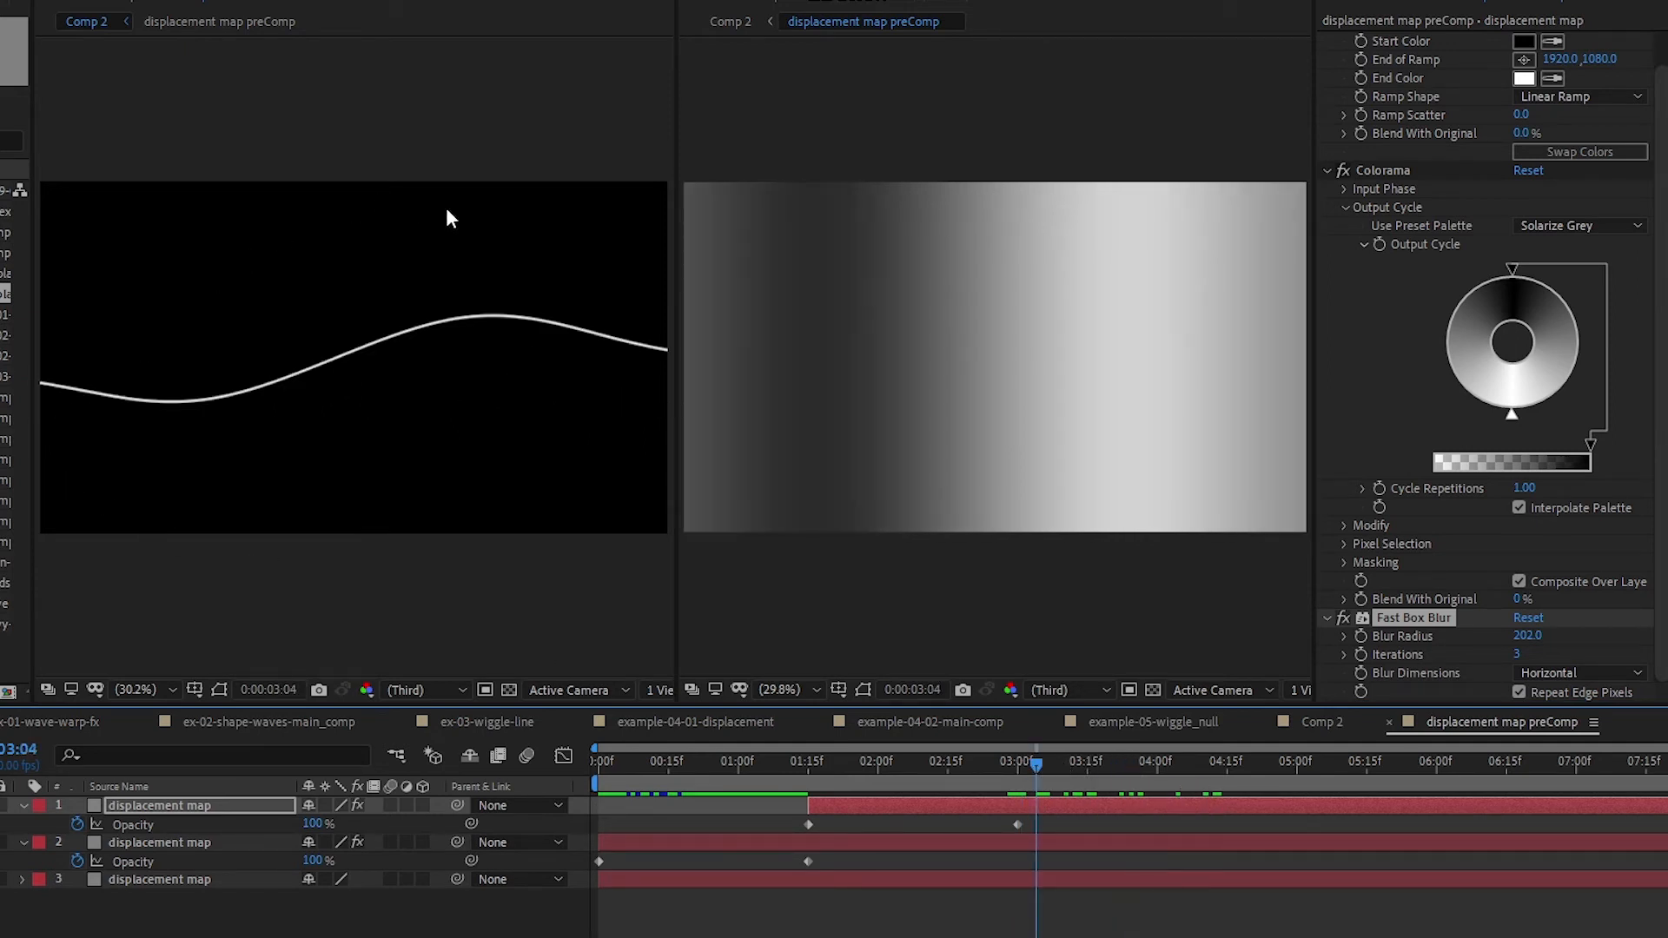
{"action": "left_click", "coordinate": [1400, 336]}
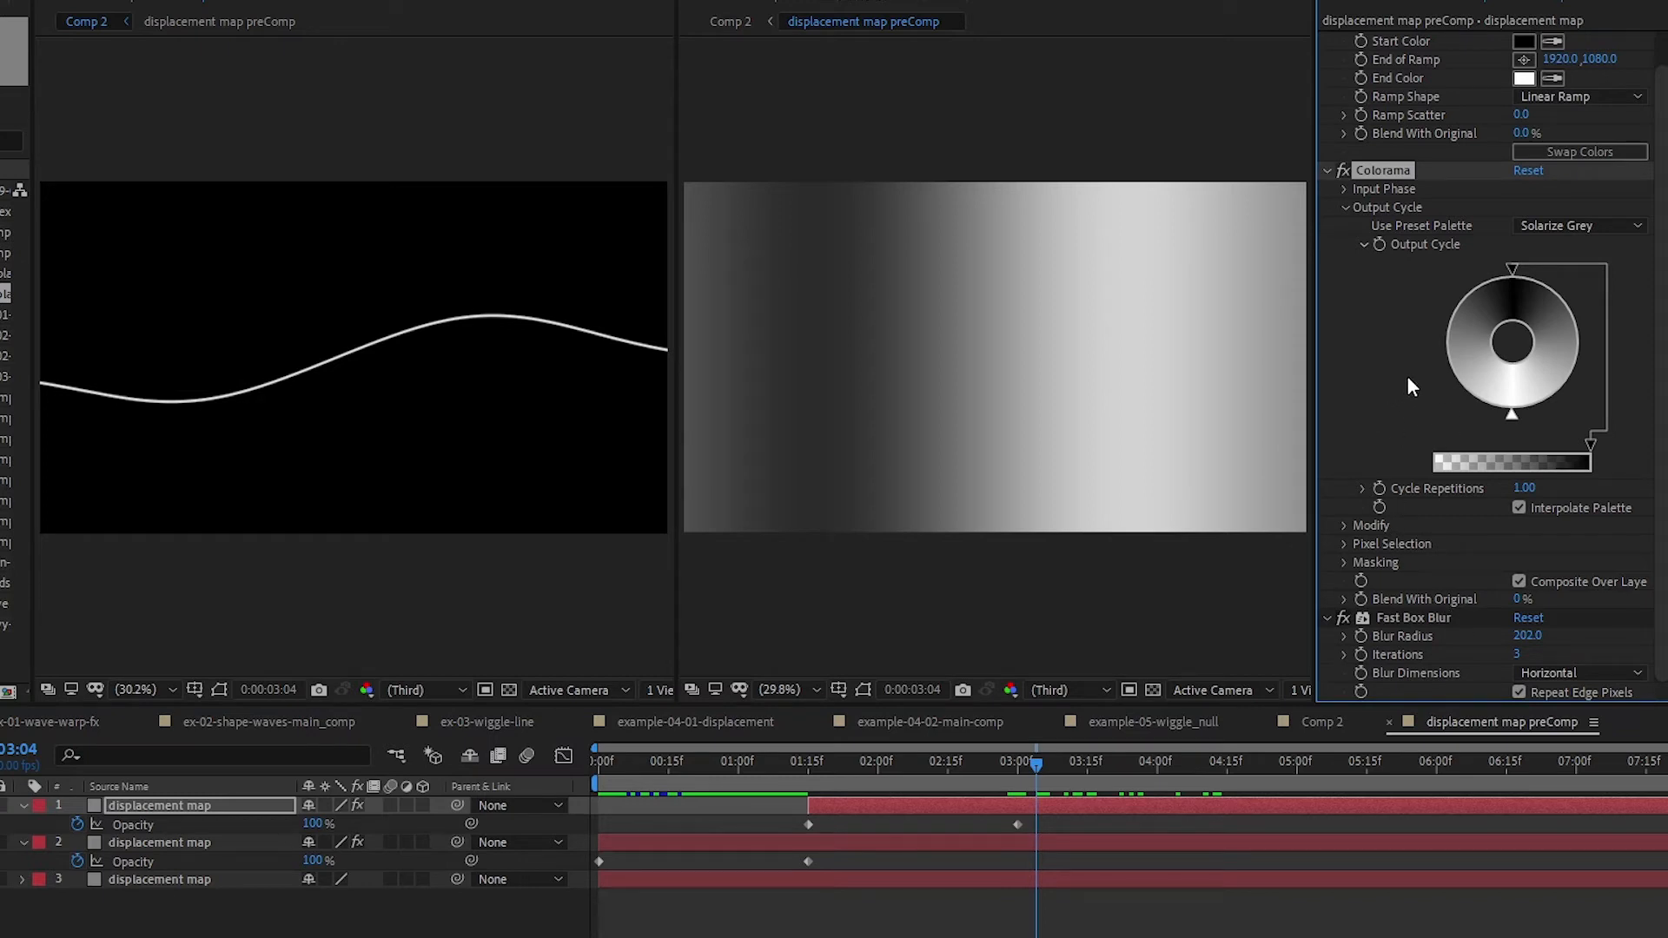
{"action": "scroll", "coordinate": [1407, 377], "scroll_direction": "up", "scroll_amount": 2}
{"action": "scroll", "coordinate": [1398, 435], "scroll_direction": "down", "scroll_amount": 2}
{"action": "scroll", "coordinate": [1215, 570], "scroll_direction": "down", "scroll_amount": 2}
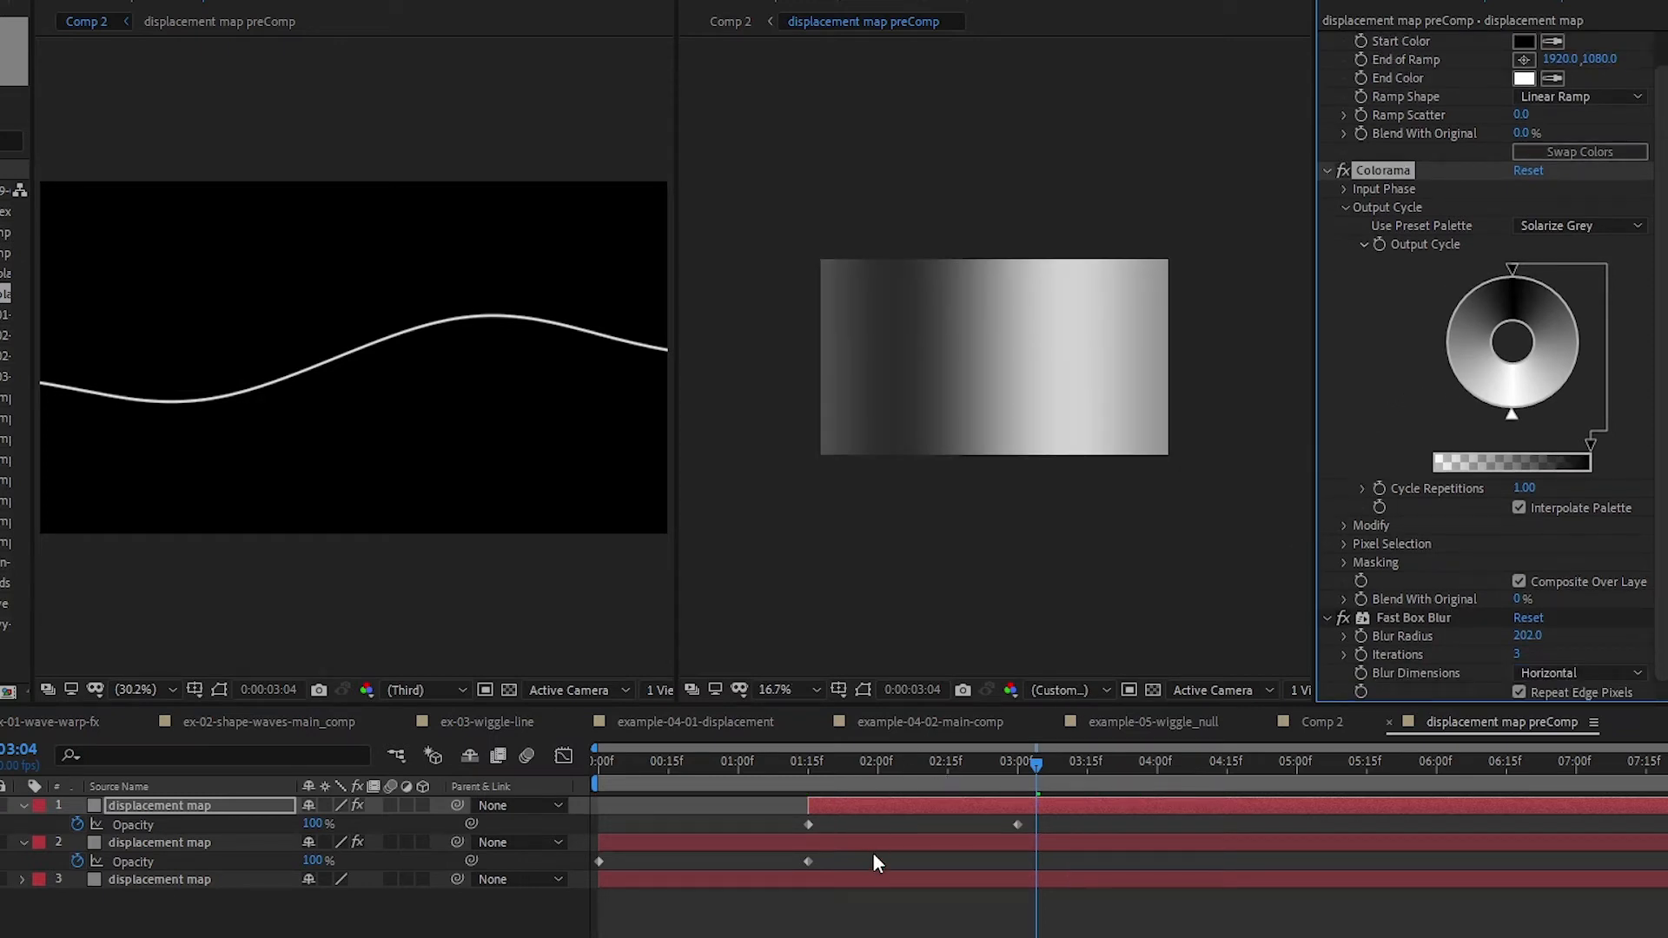
- Set the top displacement map layer's opacity keyframe at 3:00 to 50%
{"action": "left_click_drag", "start_coordinate": [915, 768], "coordinate": [1014, 759]}
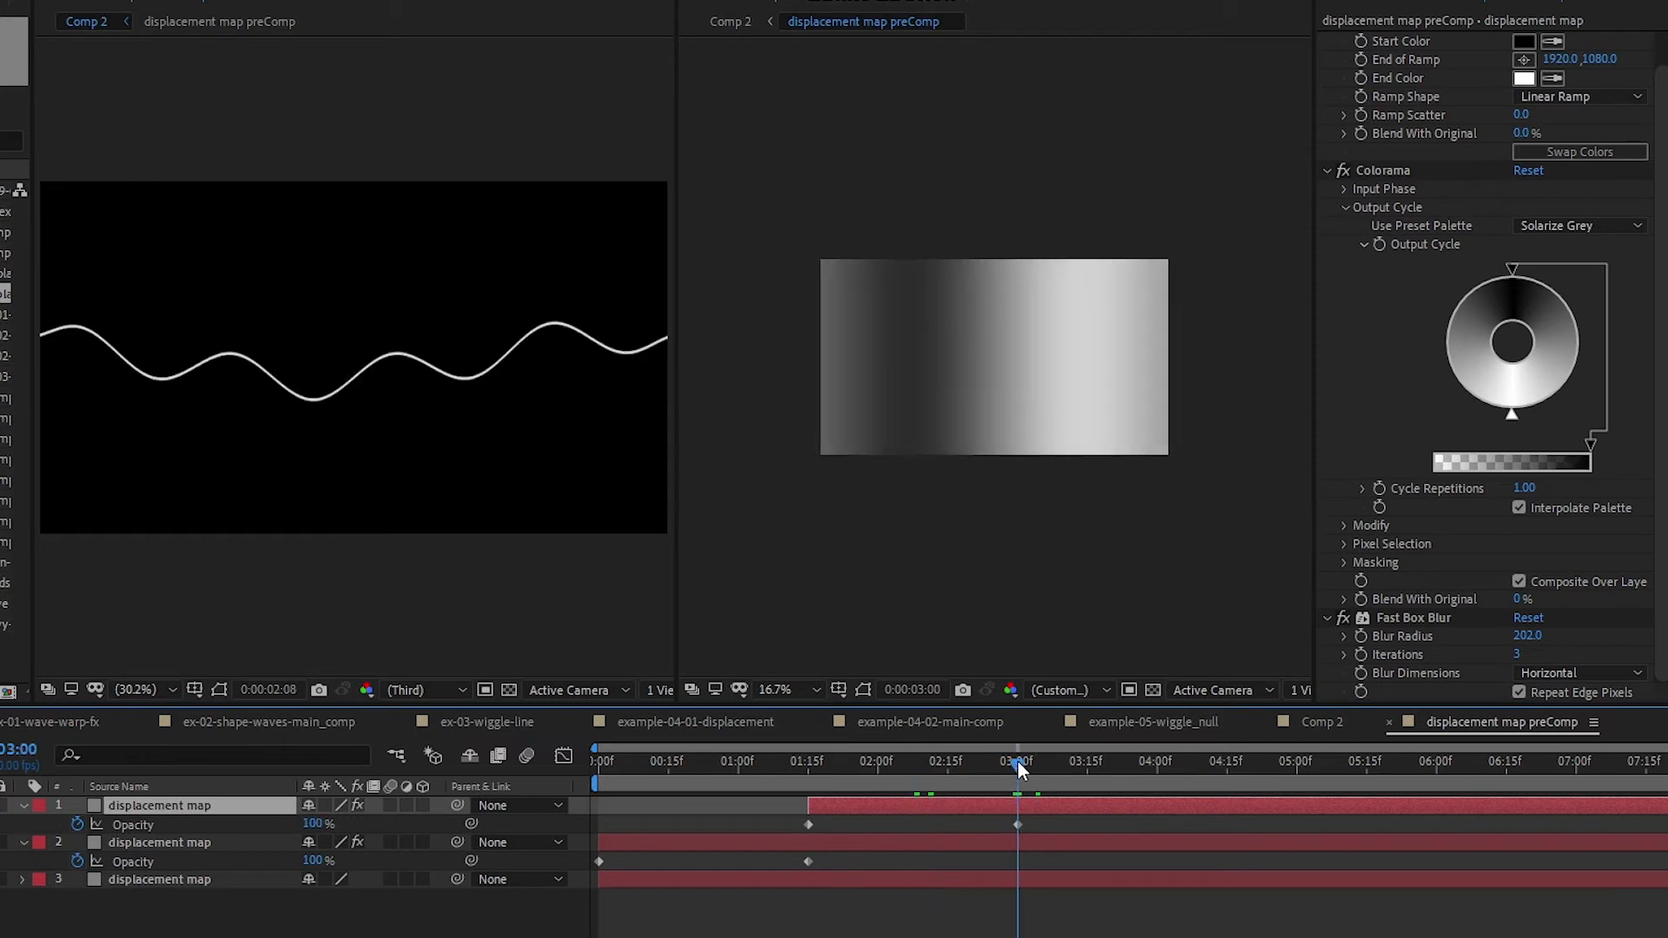
{"action": "left_click", "coordinate": [311, 824]}
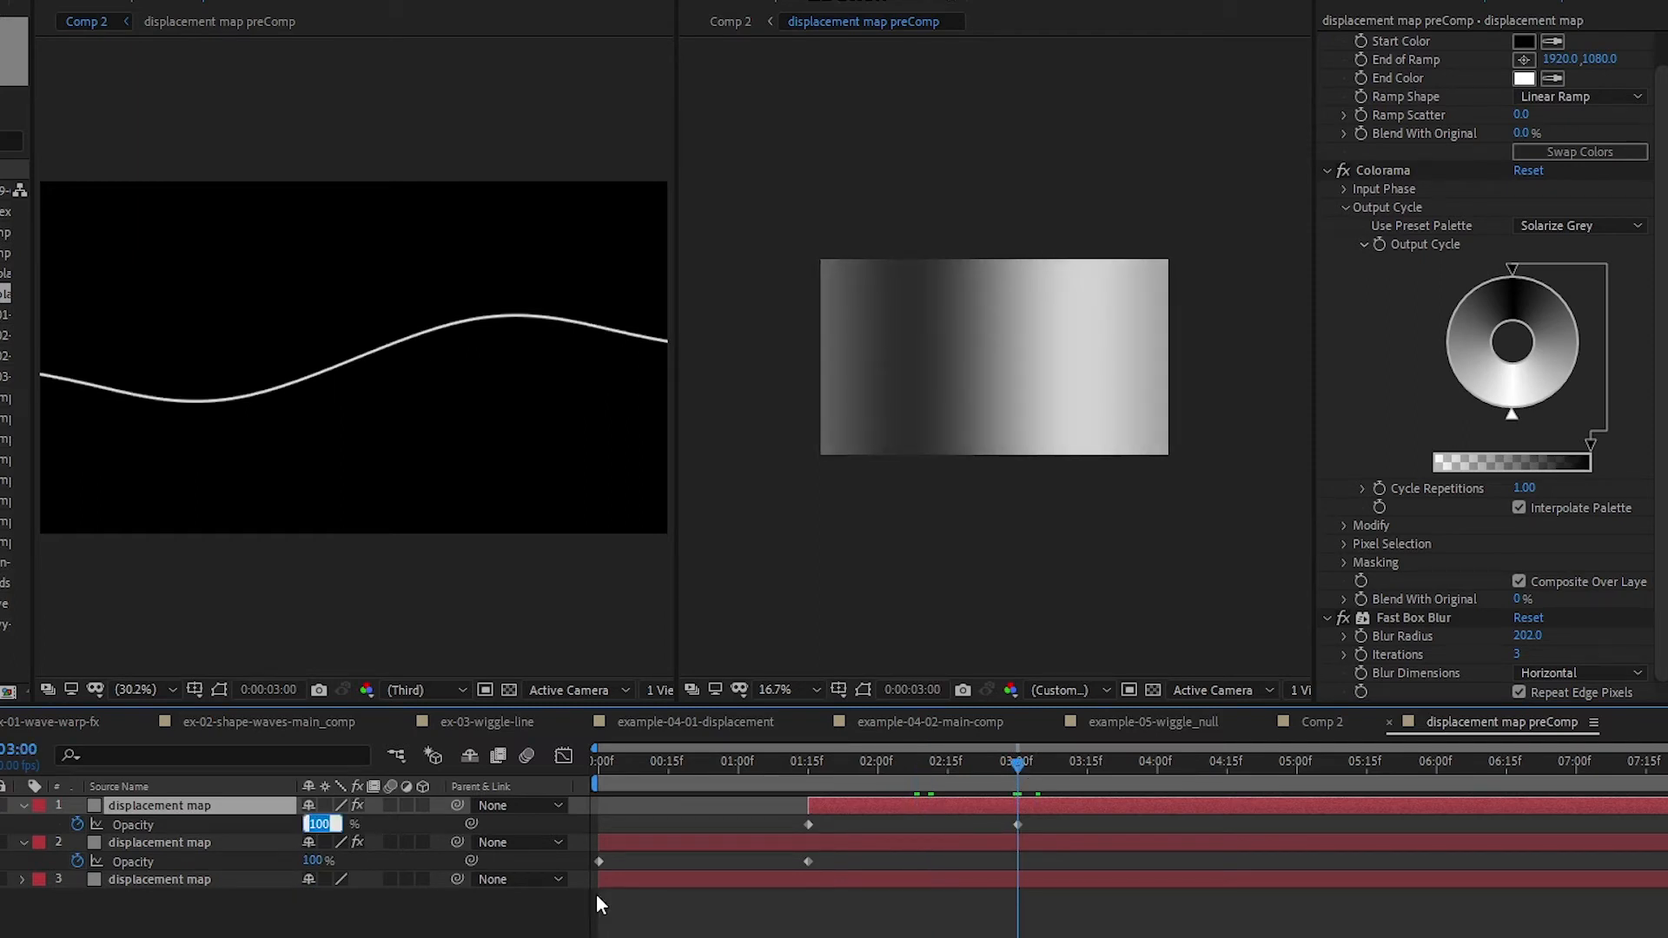
{"action": "type", "text": "50"}
{"action": "key", "text": "Return"}
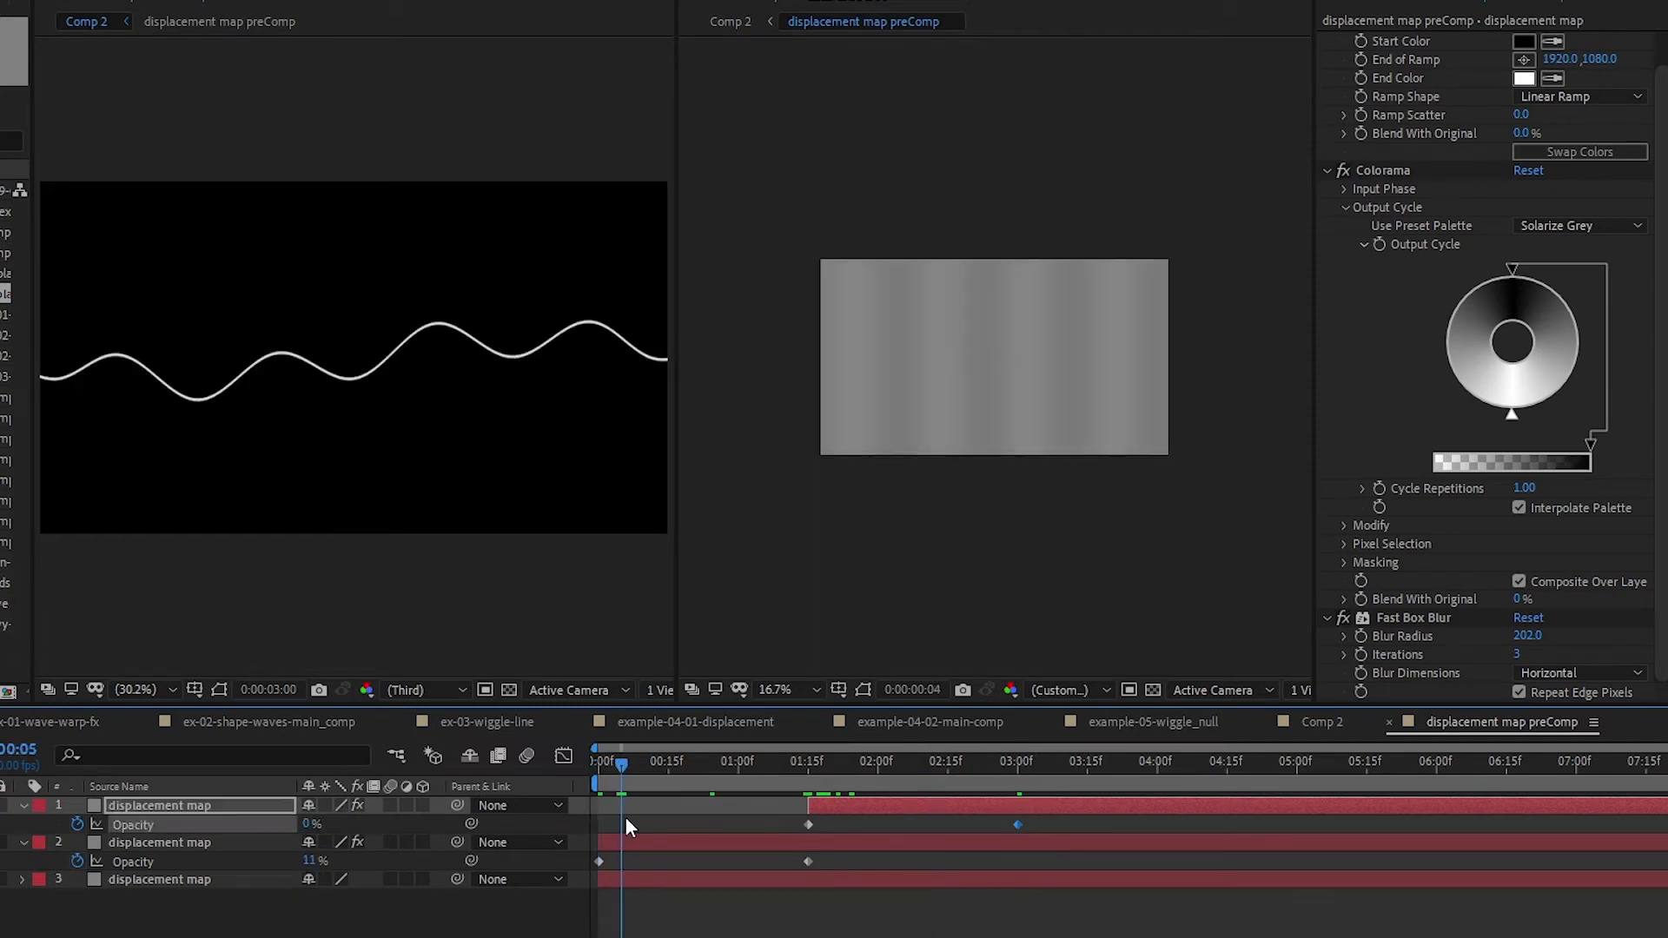
- Preview the blended gradients from the start of the precomp and the resulting line animation in Comp 2
{"action": "key", "text": "Home"}
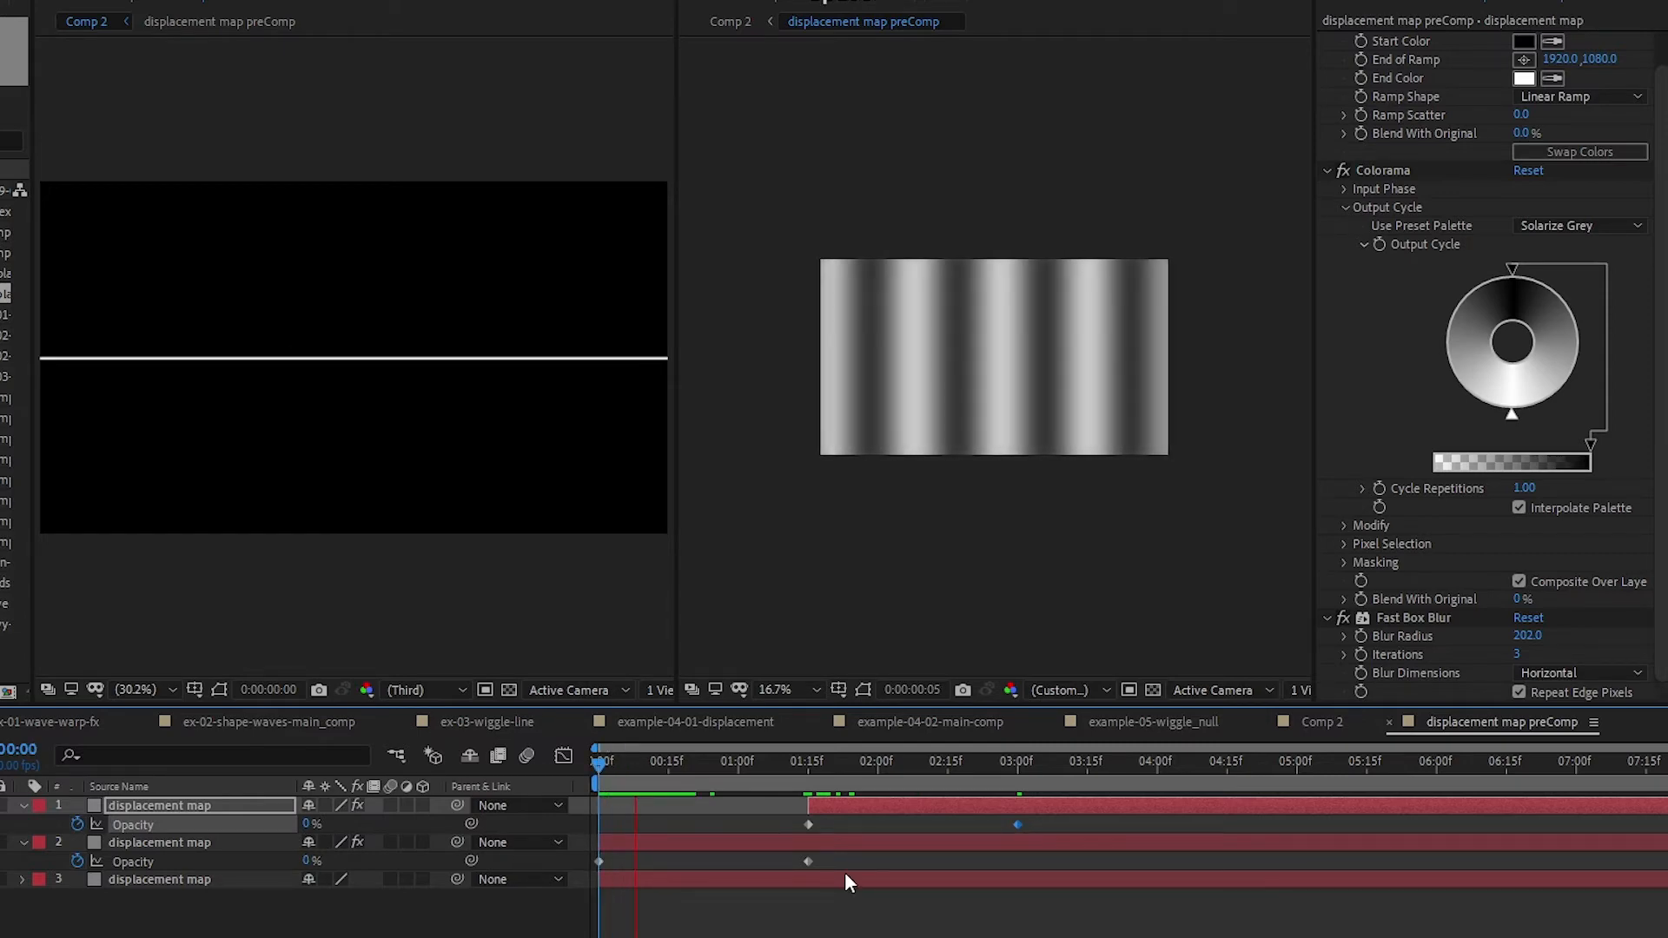
{"action": "left_click", "coordinate": [905, 763]}
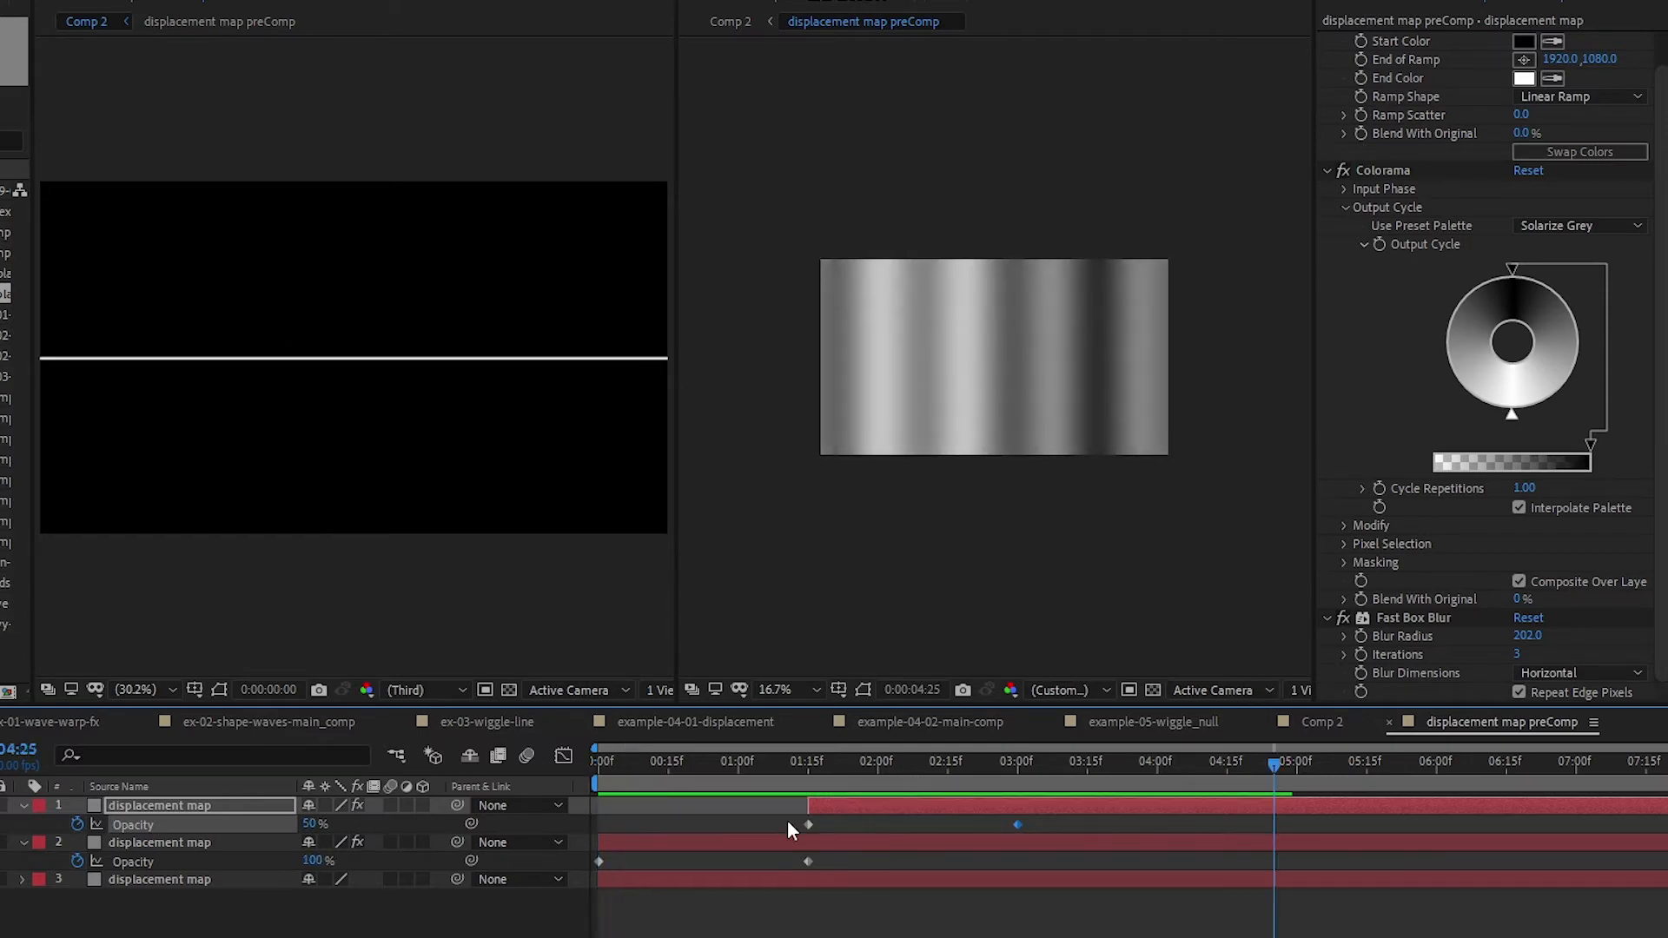
{"action": "key", "text": "Left"}
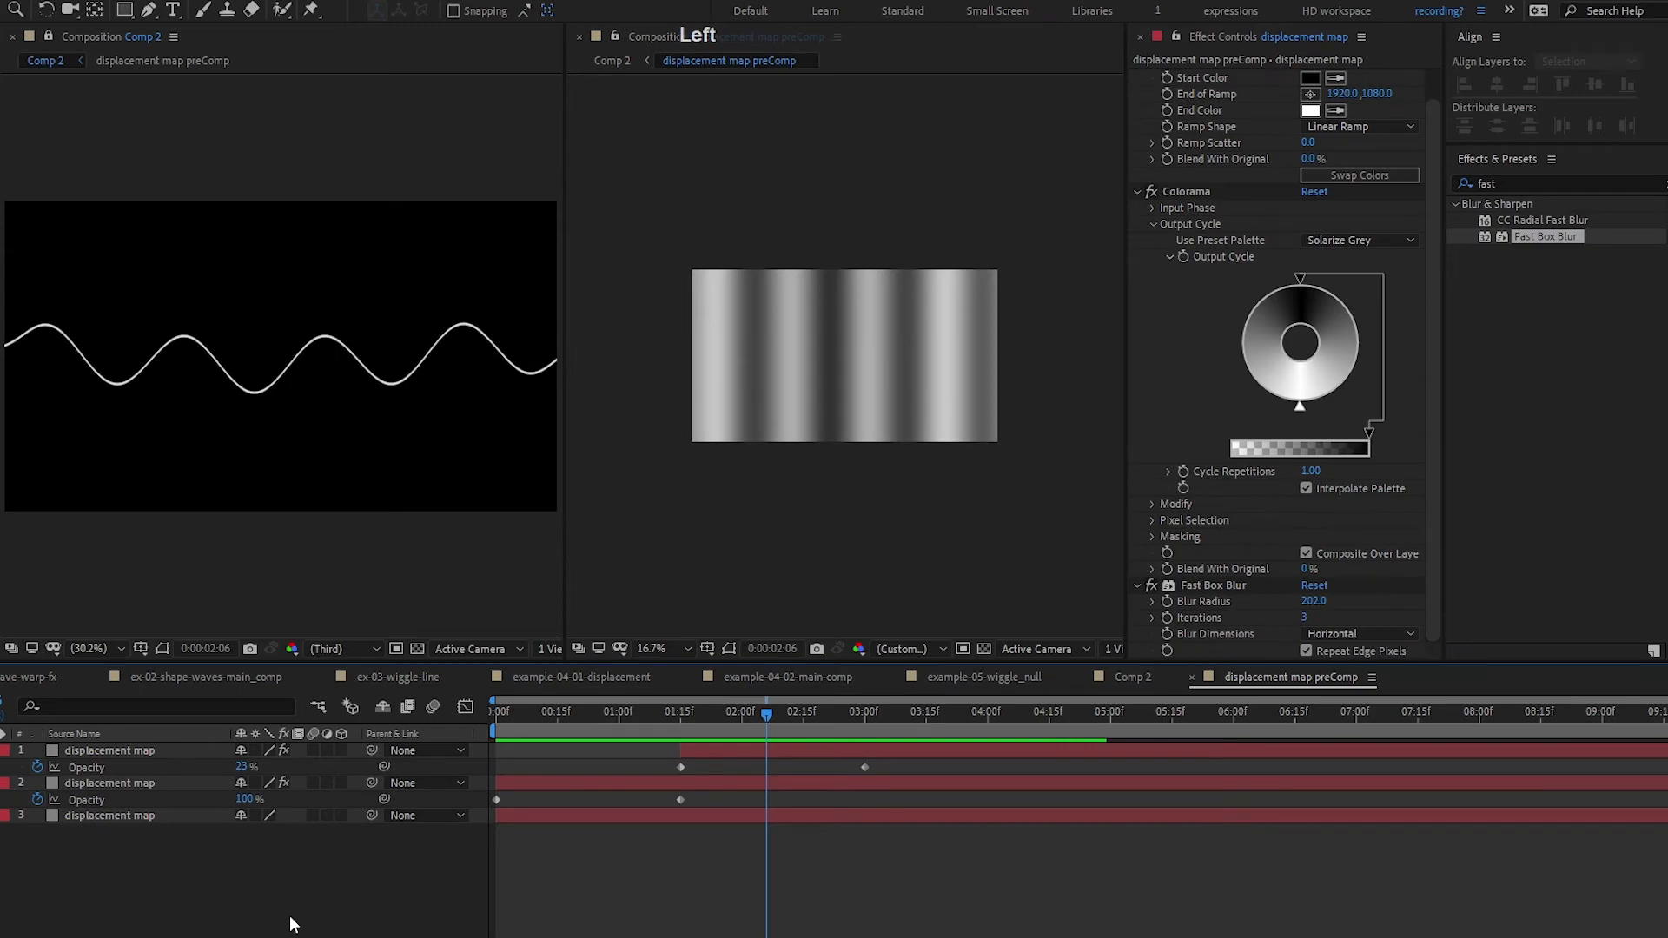
{"action": "key", "text": "Right"}
{"action": "key", "text": "space"}
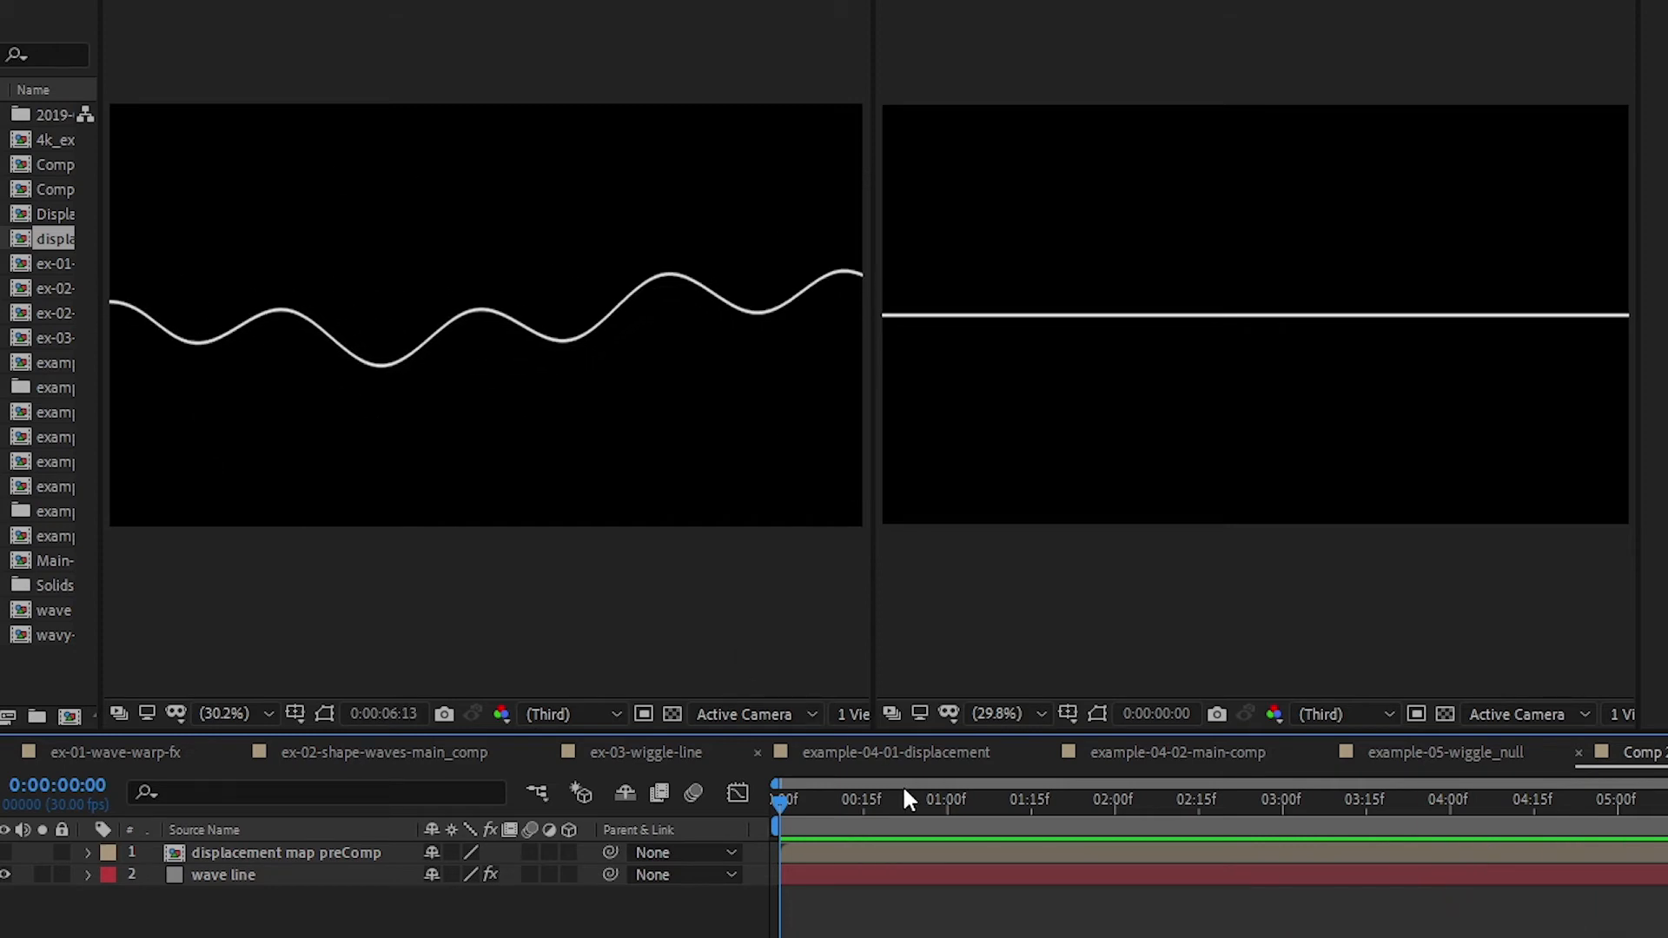
{"action": "key", "text": "space"}
- Raise the wave line's Max Vertical Displacement to about 534 in its Displacement Map effect and preview Comp 2
{"action": "left_click", "coordinate": [861, 809]}
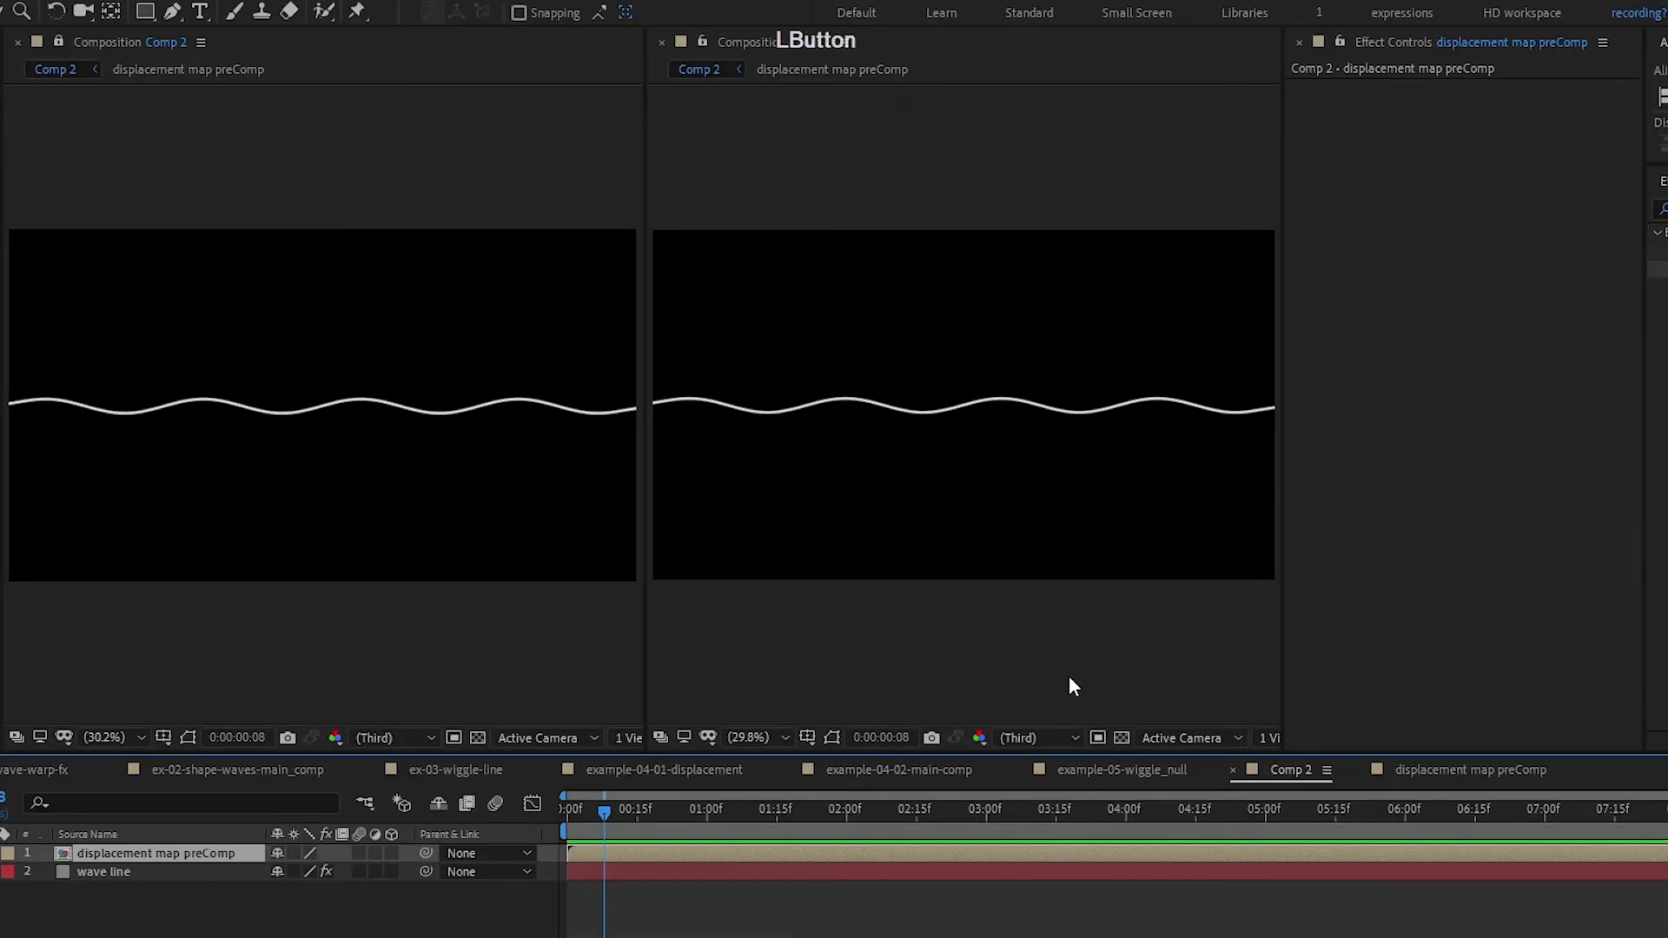
{"action": "left_click", "coordinate": [783, 872]}
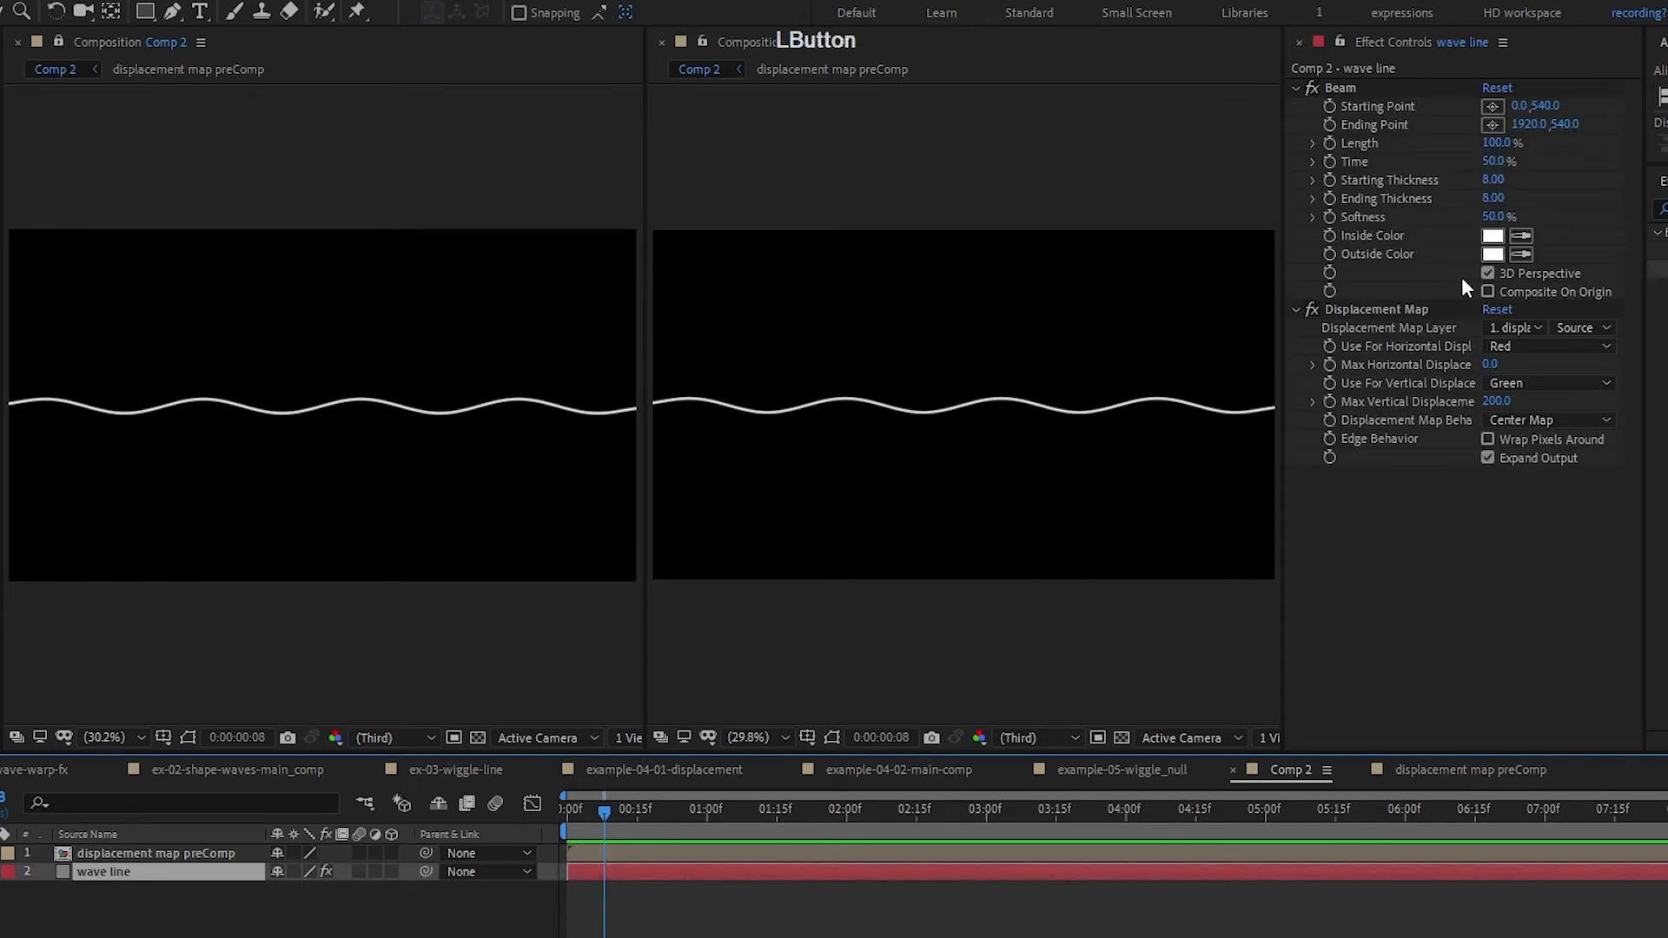
{"action": "left_click", "coordinate": [1581, 392]}
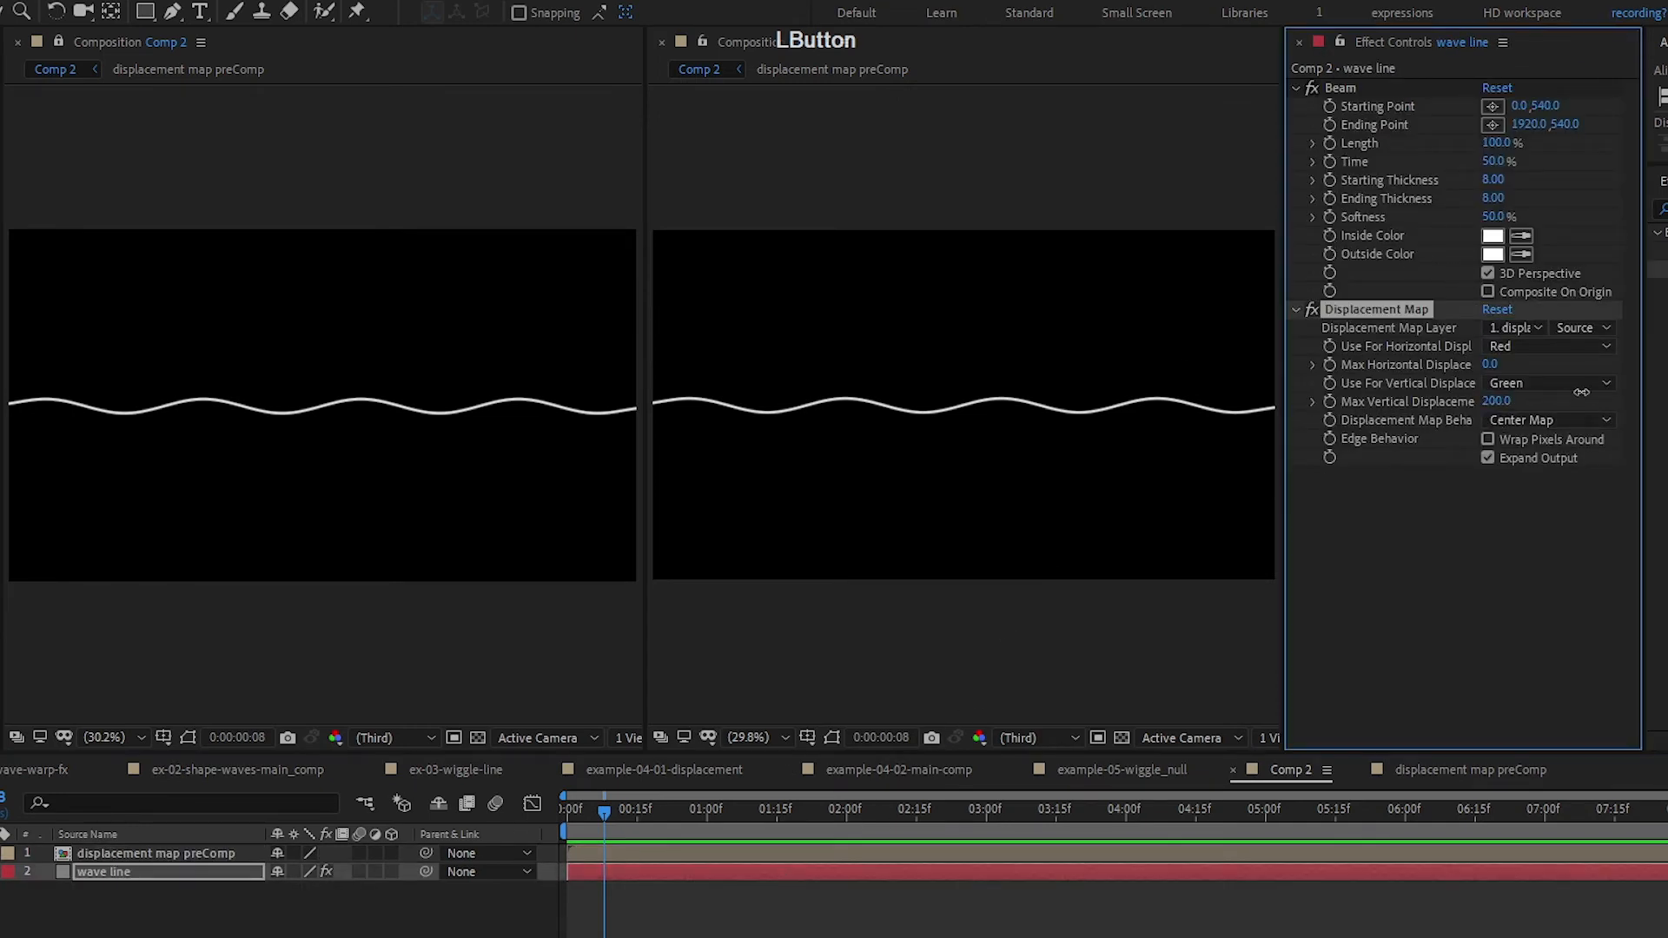
{"action": "mouse_move", "coordinate": [1580, 392]}
{"action": "left_mouse_down"}
{"action": "mouse_move", "coordinate": [1633, 391]}
{"action": "mouse_move", "coordinate": [1530, 420]}
{"action": "mouse_move", "coordinate": [1555, 395]}
{"action": "left_mouse_up"}
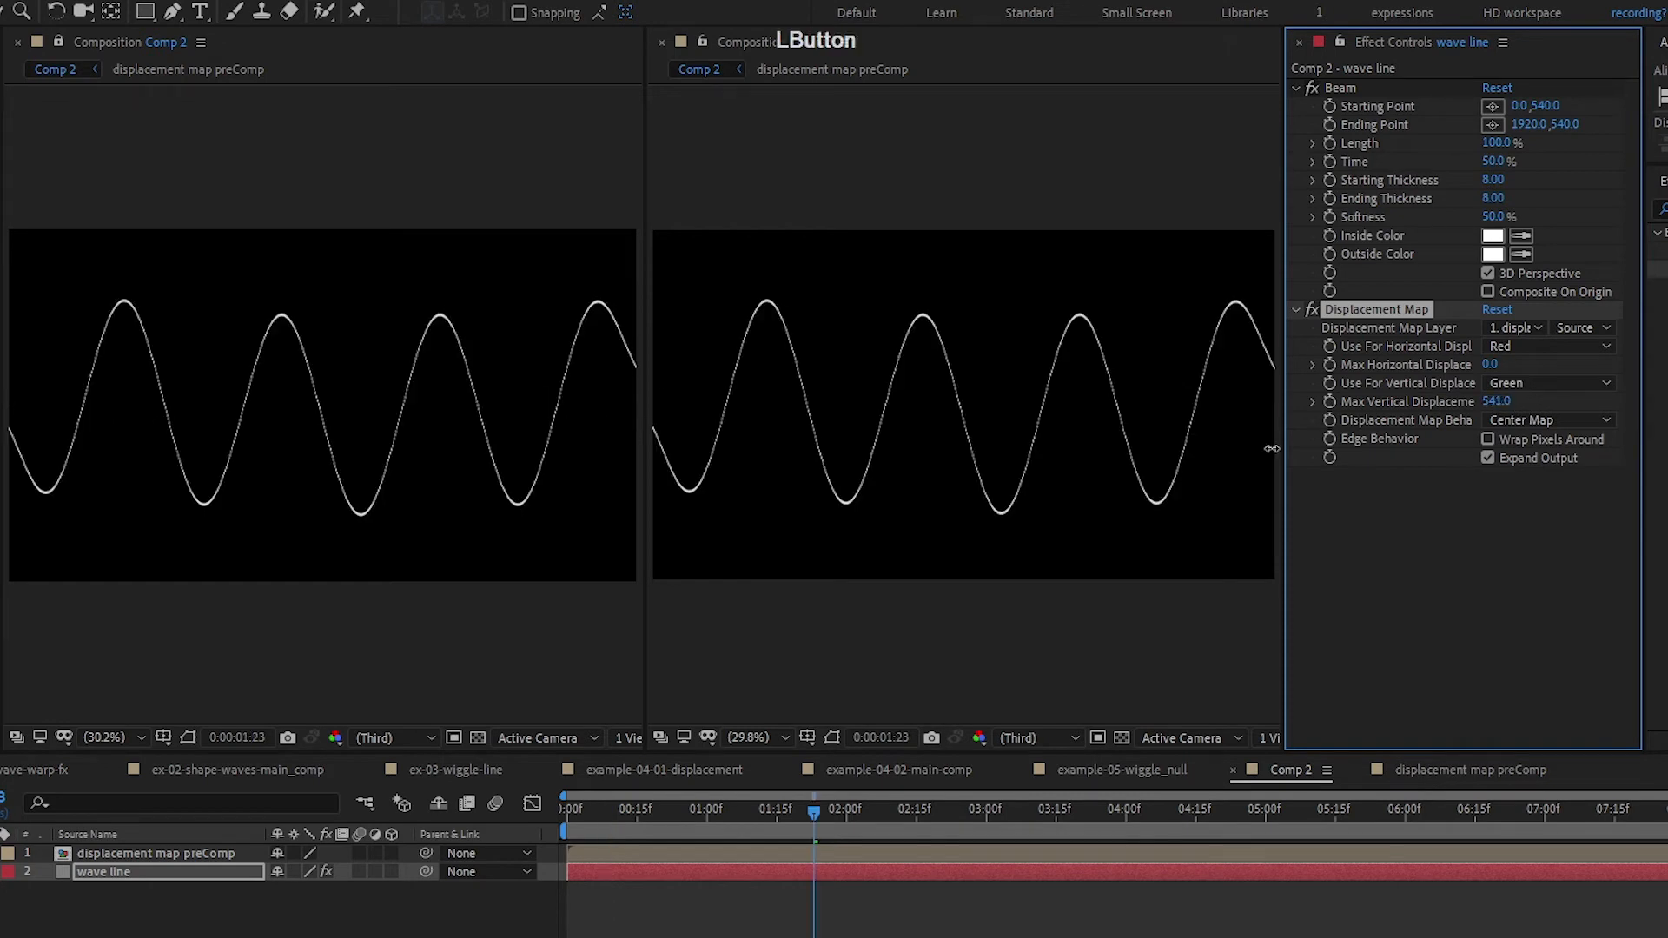
{"action": "left_click_drag", "start_coordinate": [1270, 450], "coordinate": [1264, 448]}
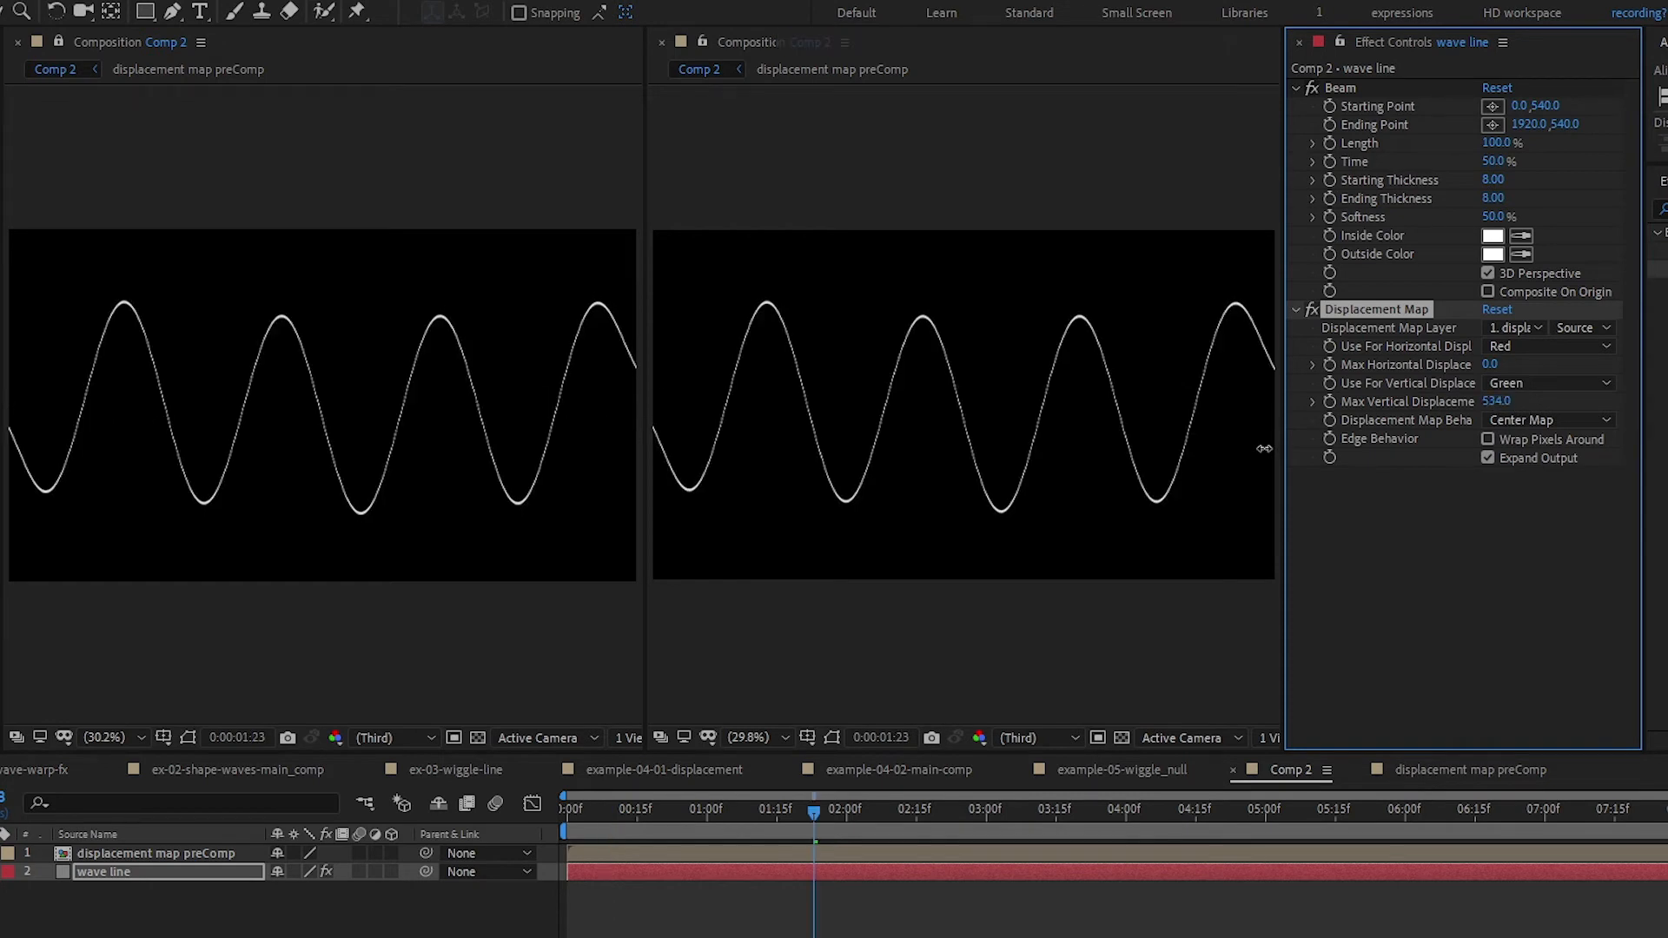
{"action": "key", "text": "space"}
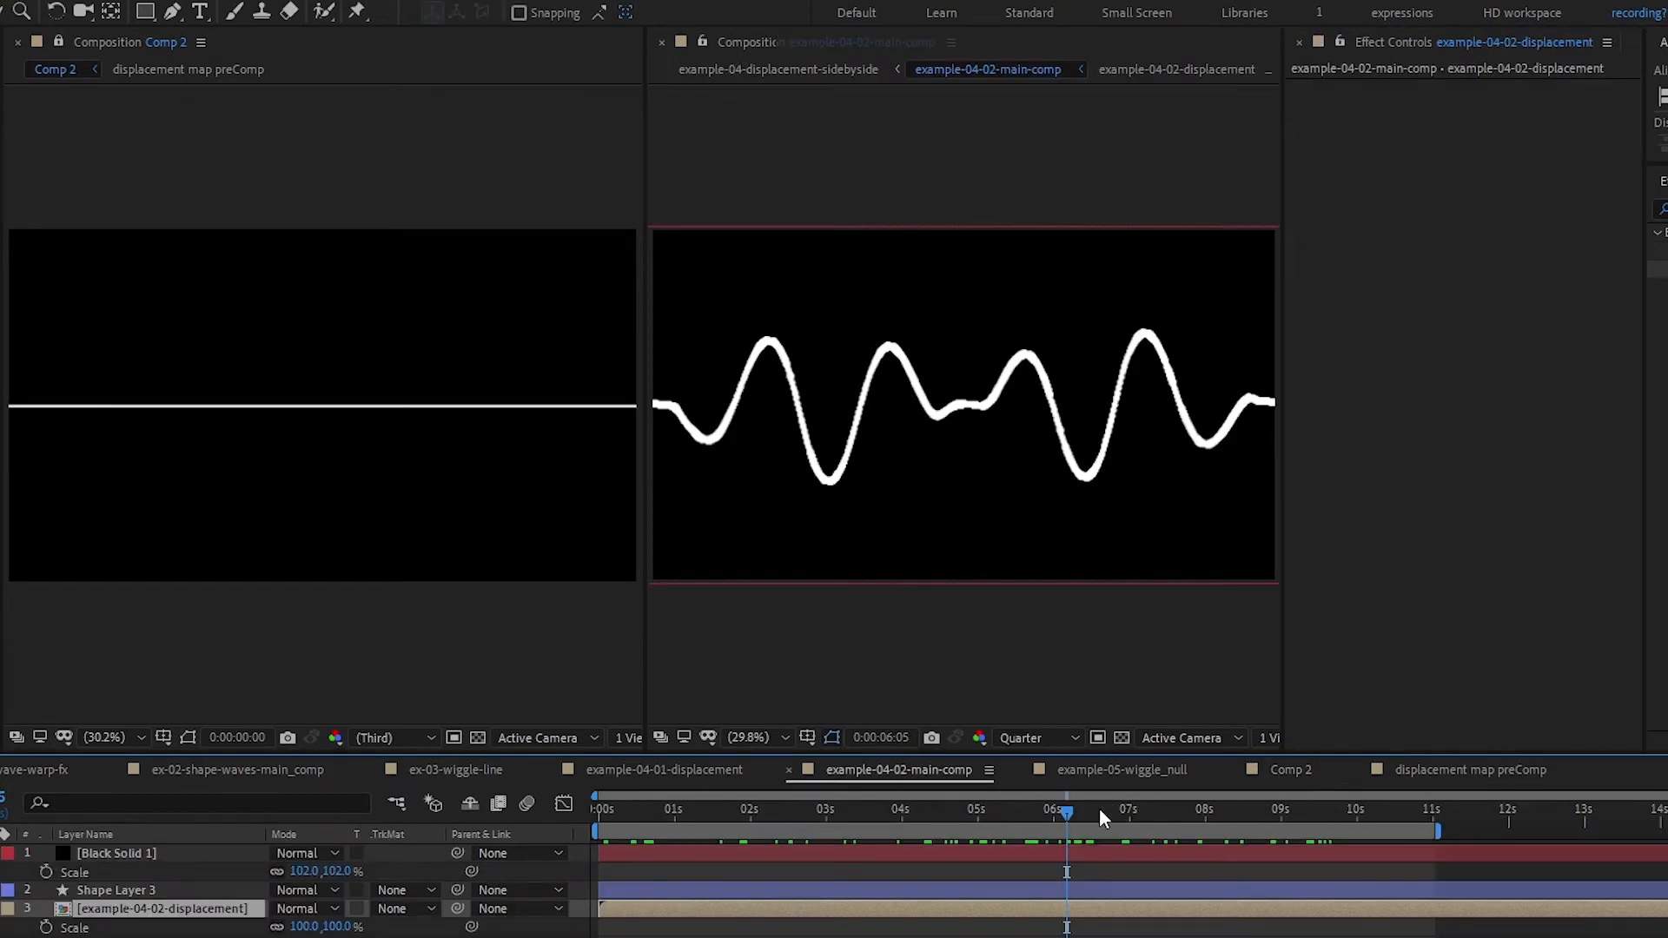
- Scrub through example-04-02-main-comp to examine how its wave spreads outward from the centre of the line
{"action": "left_click_drag", "start_coordinate": [1099, 813], "coordinate": [1075, 825]}
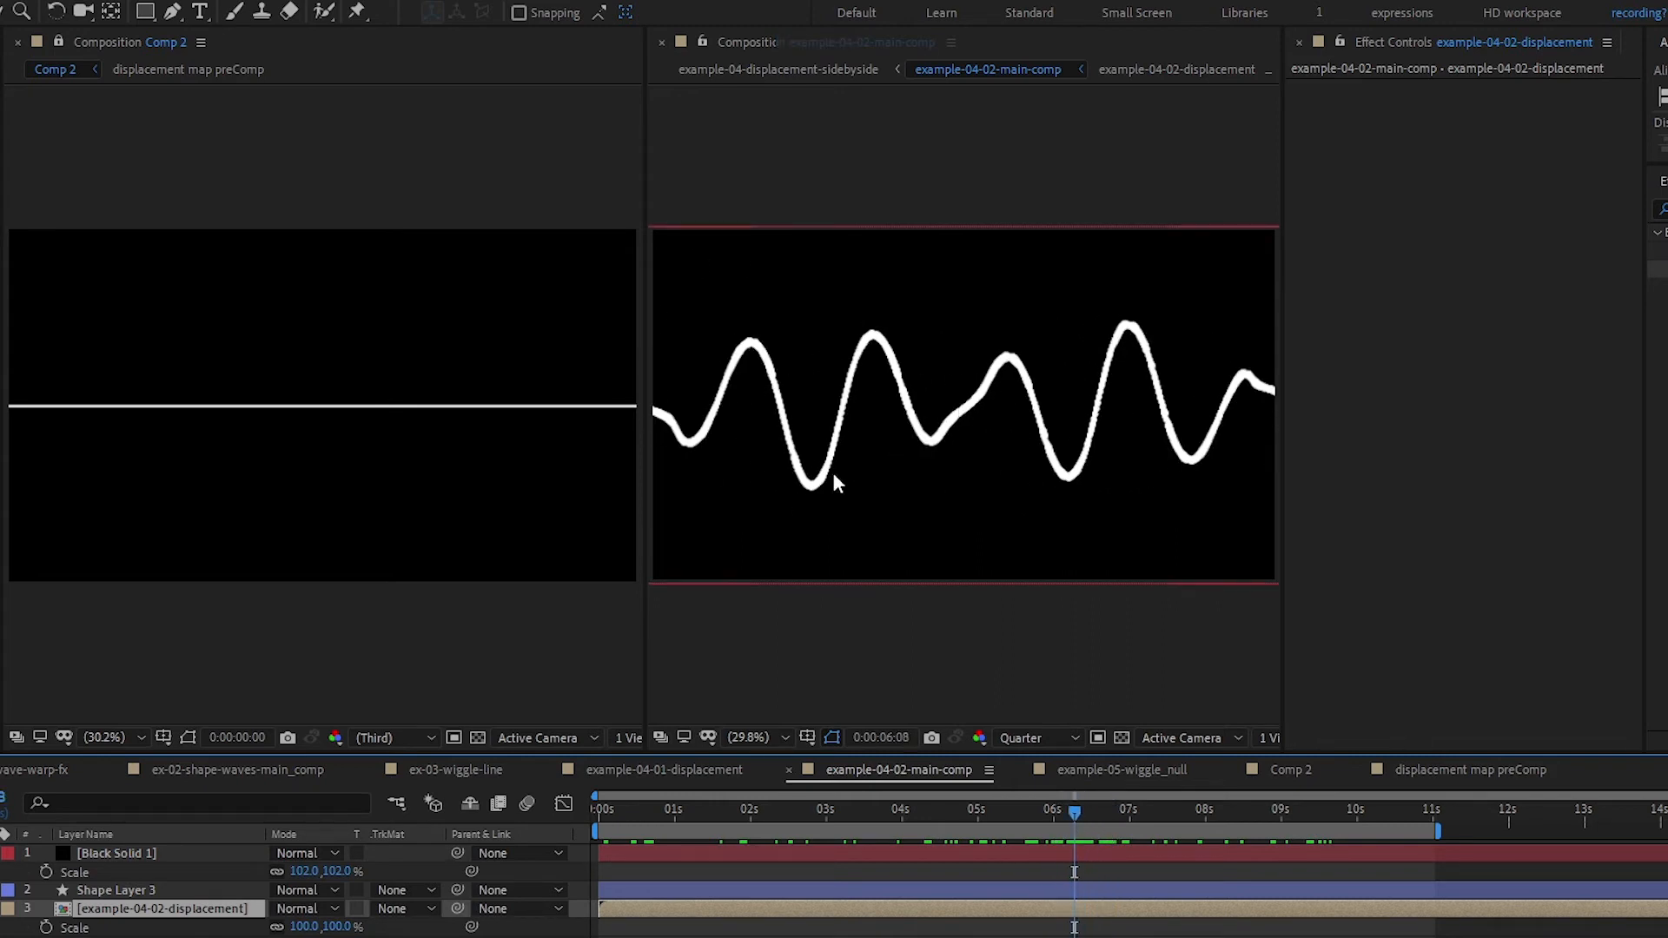
{"action": "left_click_drag", "start_coordinate": [1074, 810], "coordinate": [1121, 813]}
{"action": "left_click_drag", "start_coordinate": [946, 754], "coordinate": [834, 756]}
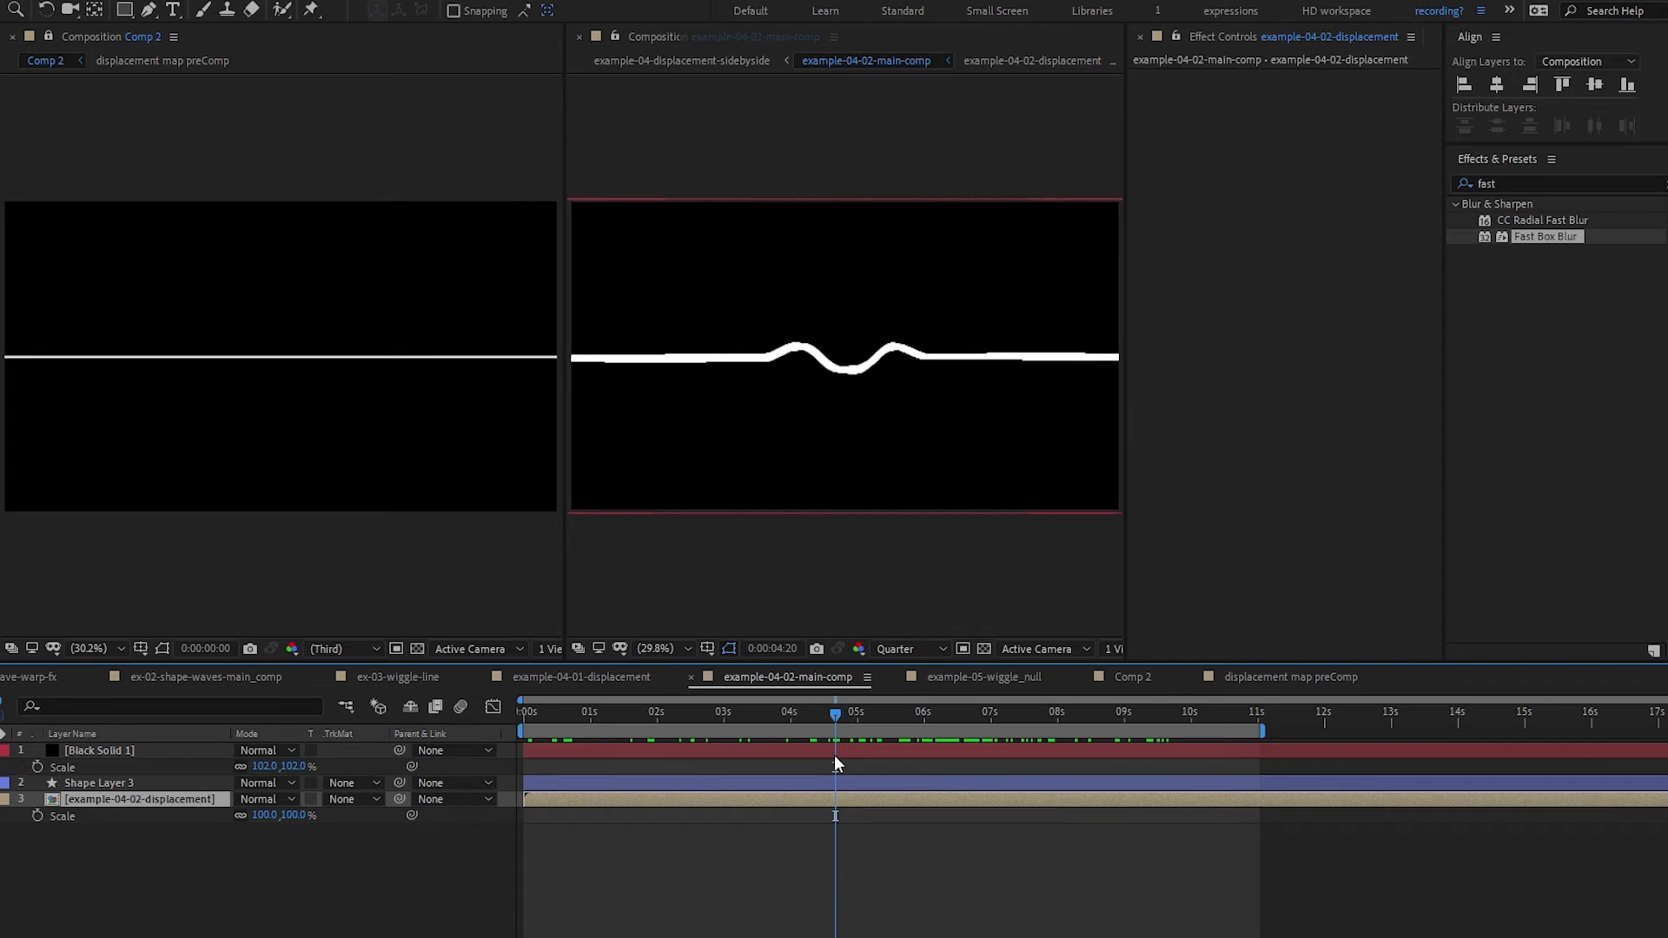
- Add a 1920 x 1080 solid in 50% gray (808080) above the gradient layers in the displacement map precomp
{"action": "left_click", "coordinate": [1256, 679]}
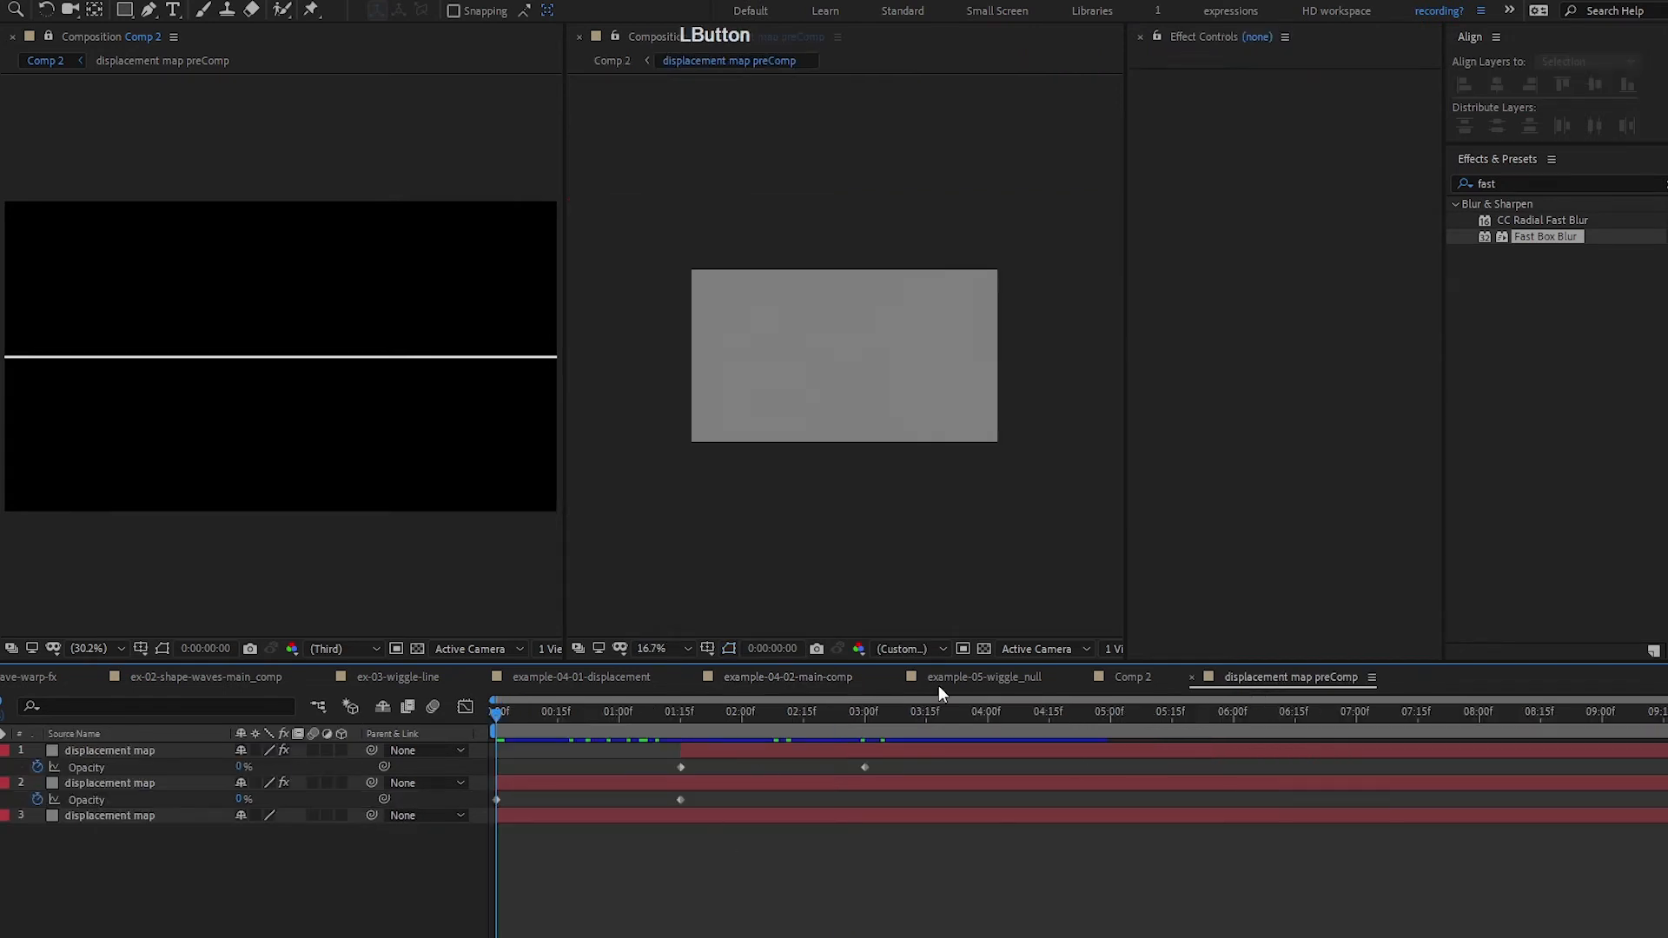
{"action": "left_click", "coordinate": [1138, 674]}
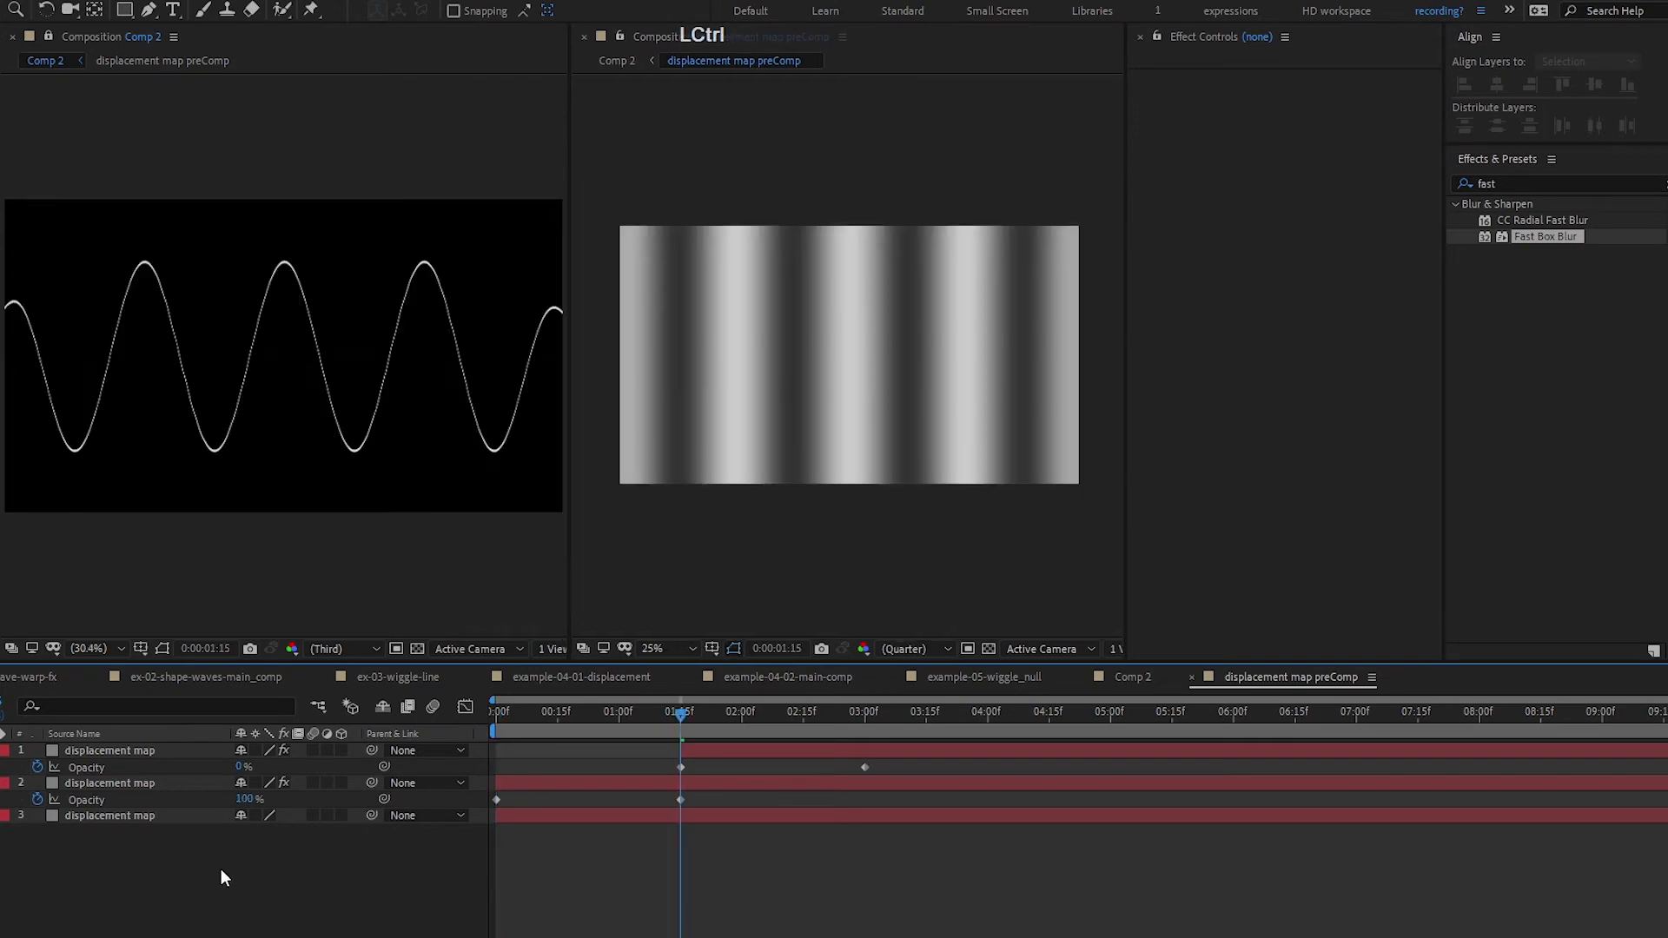
{"action": "key", "text": "ctrl+y"}
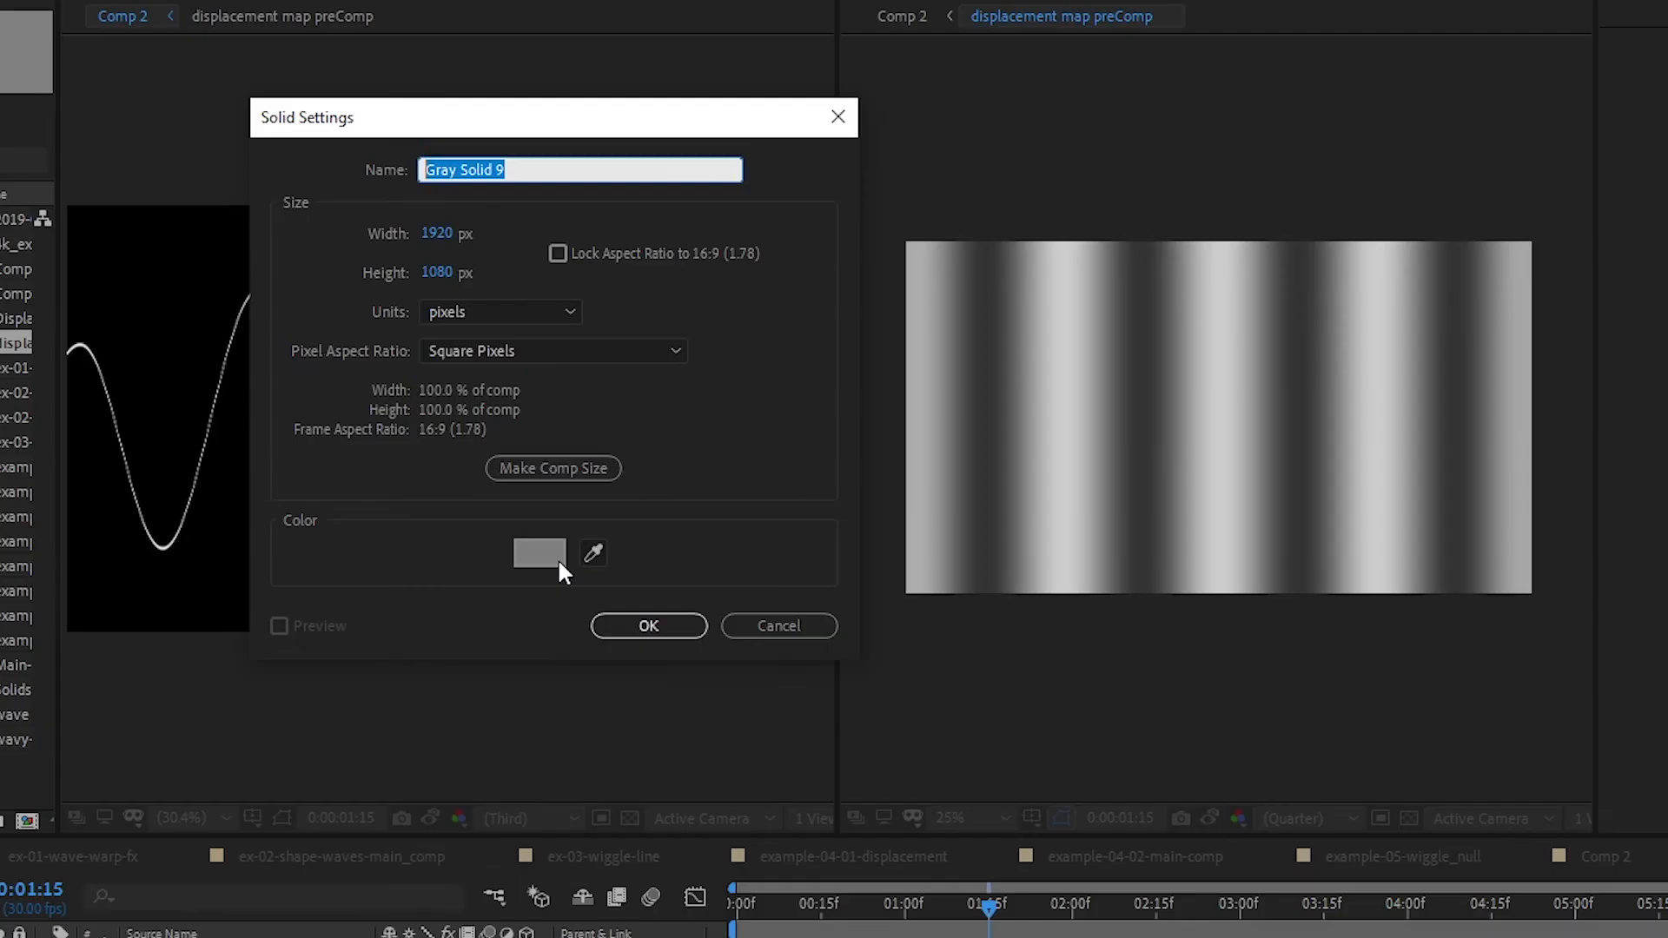
{"action": "left_click", "coordinate": [532, 549]}
{"action": "left_click", "coordinate": [651, 63]}
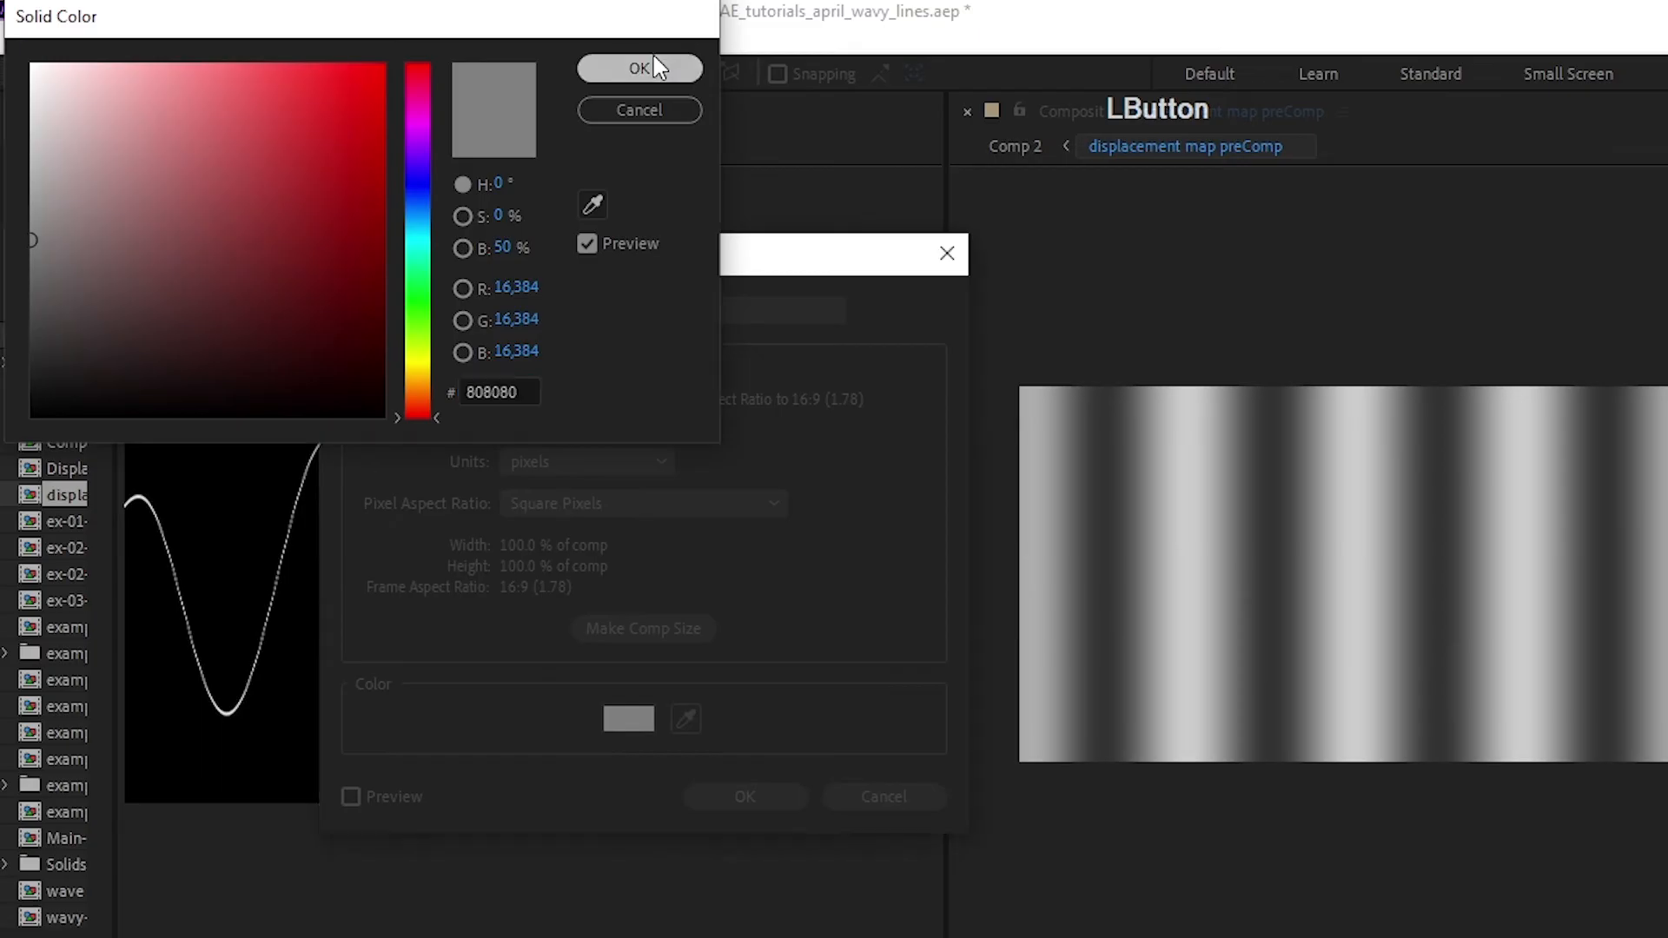
{"action": "left_click", "coordinate": [666, 634]}
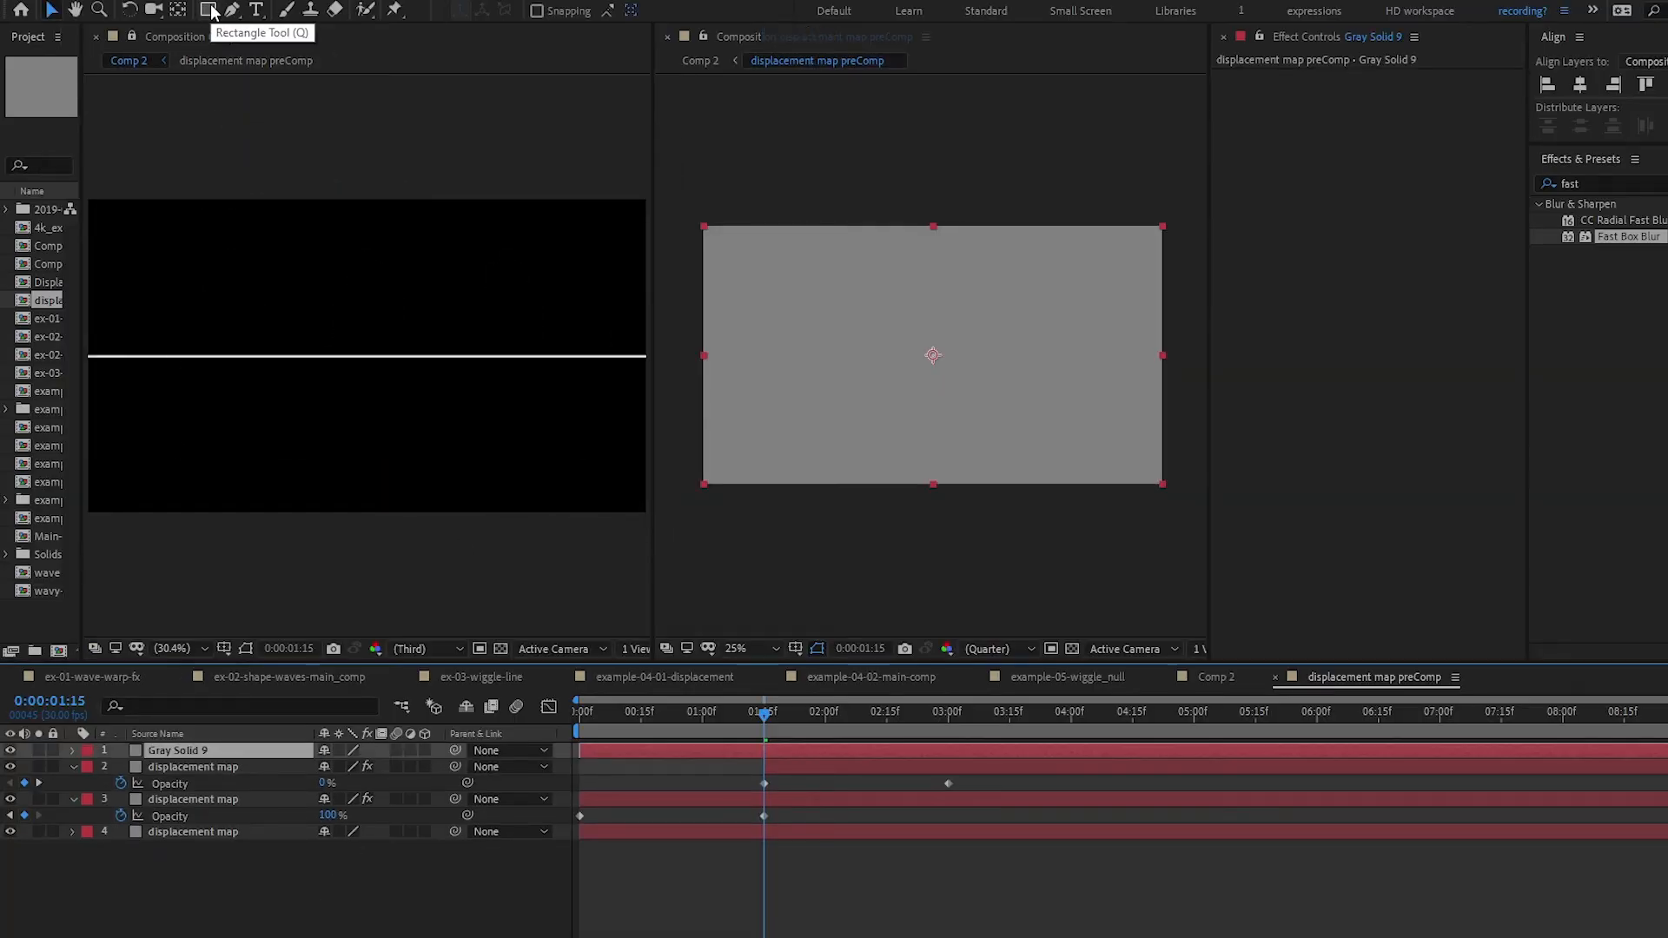
- Add a full-size rectangular mask to the gray solid and set a Mask Path keyframe at 1:15
{"action": "double_click", "coordinate": [208, 11]}
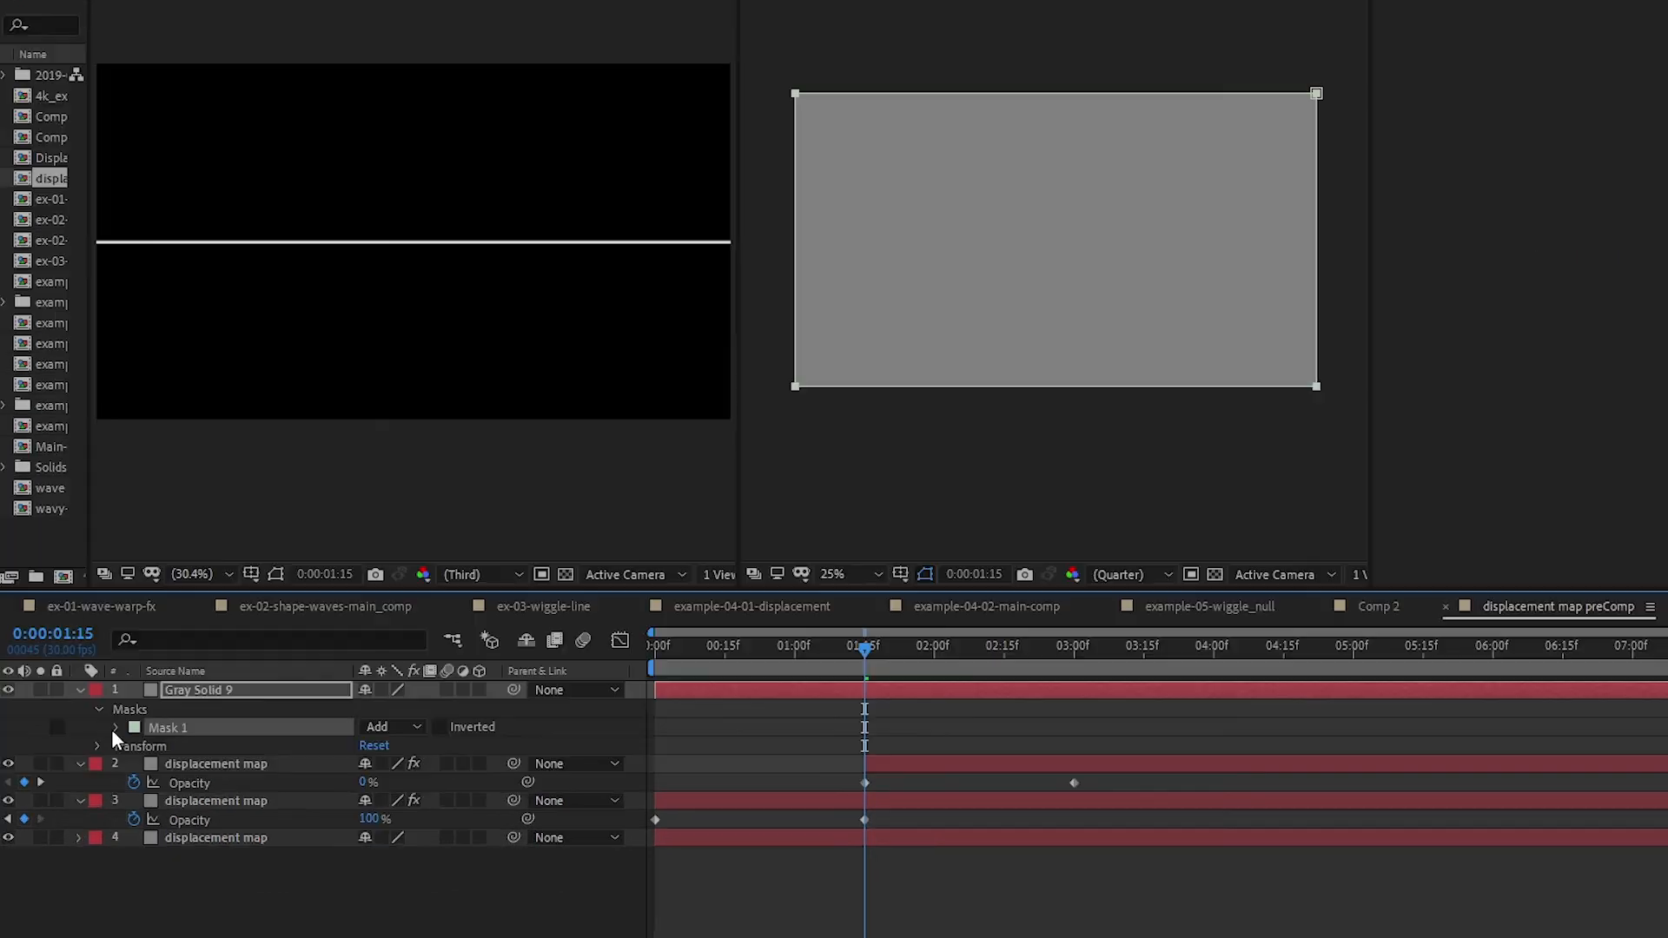
{"action": "left_click", "coordinate": [101, 785]}
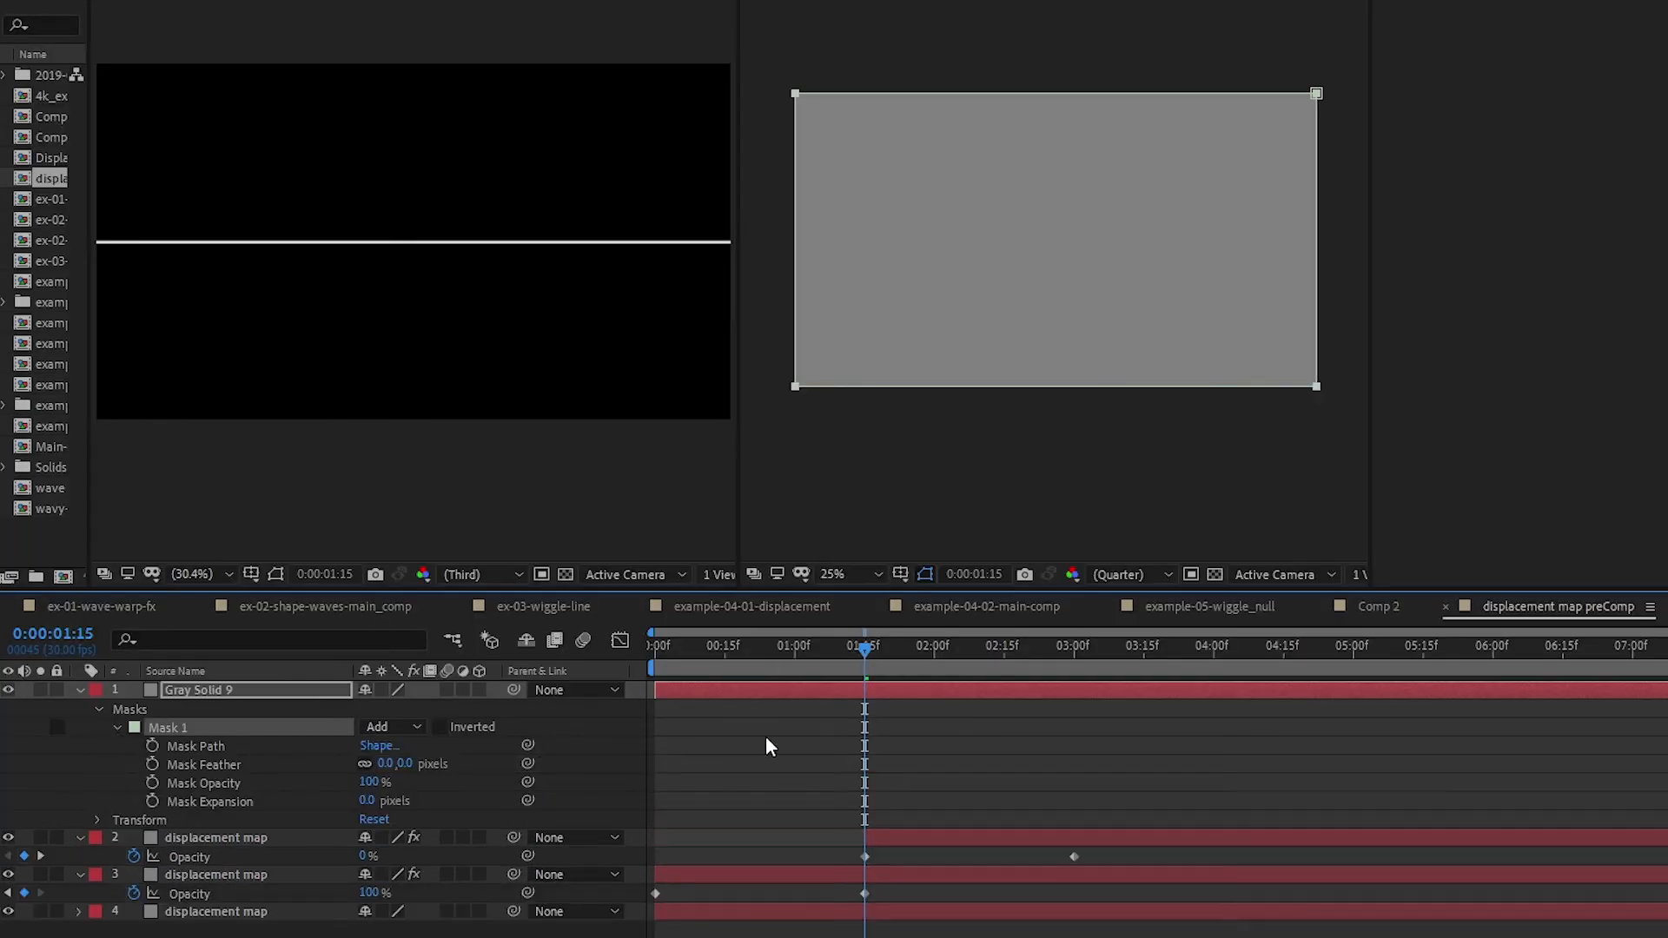
{"action": "left_click_drag", "start_coordinate": [737, 647], "coordinate": [883, 677]}
{"action": "left_click", "coordinate": [152, 746]}
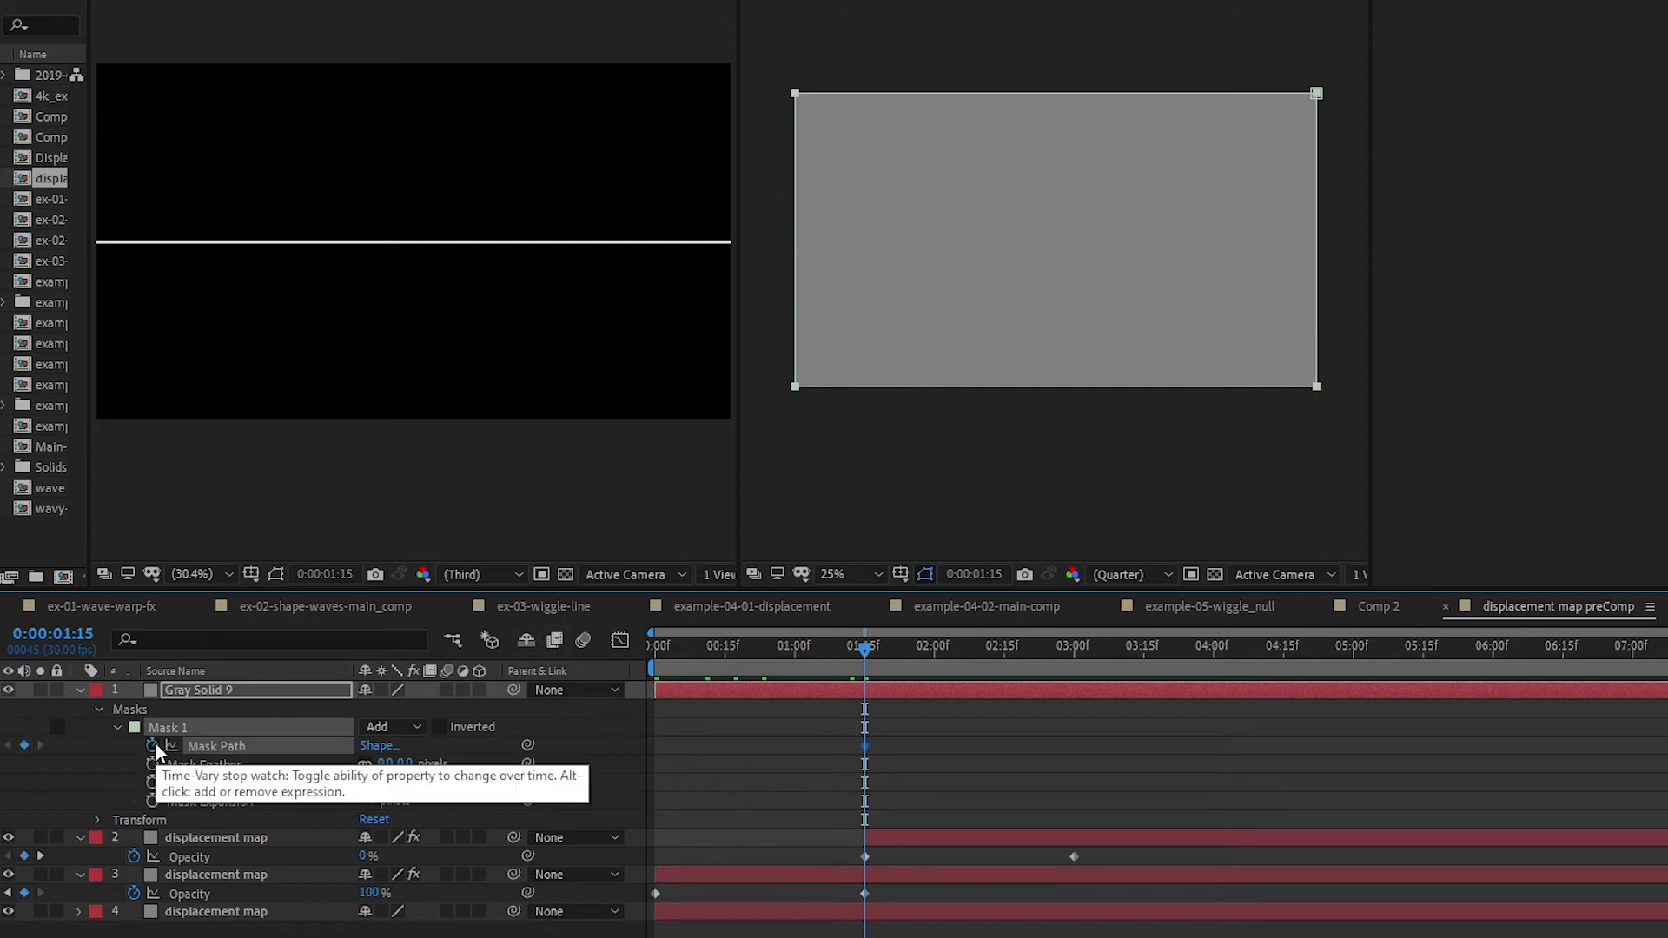
- Collapse the gray solid's mask to a vertical line at the centre at 0:00 and scrub through the animation
{"action": "key", "text": "Home"}
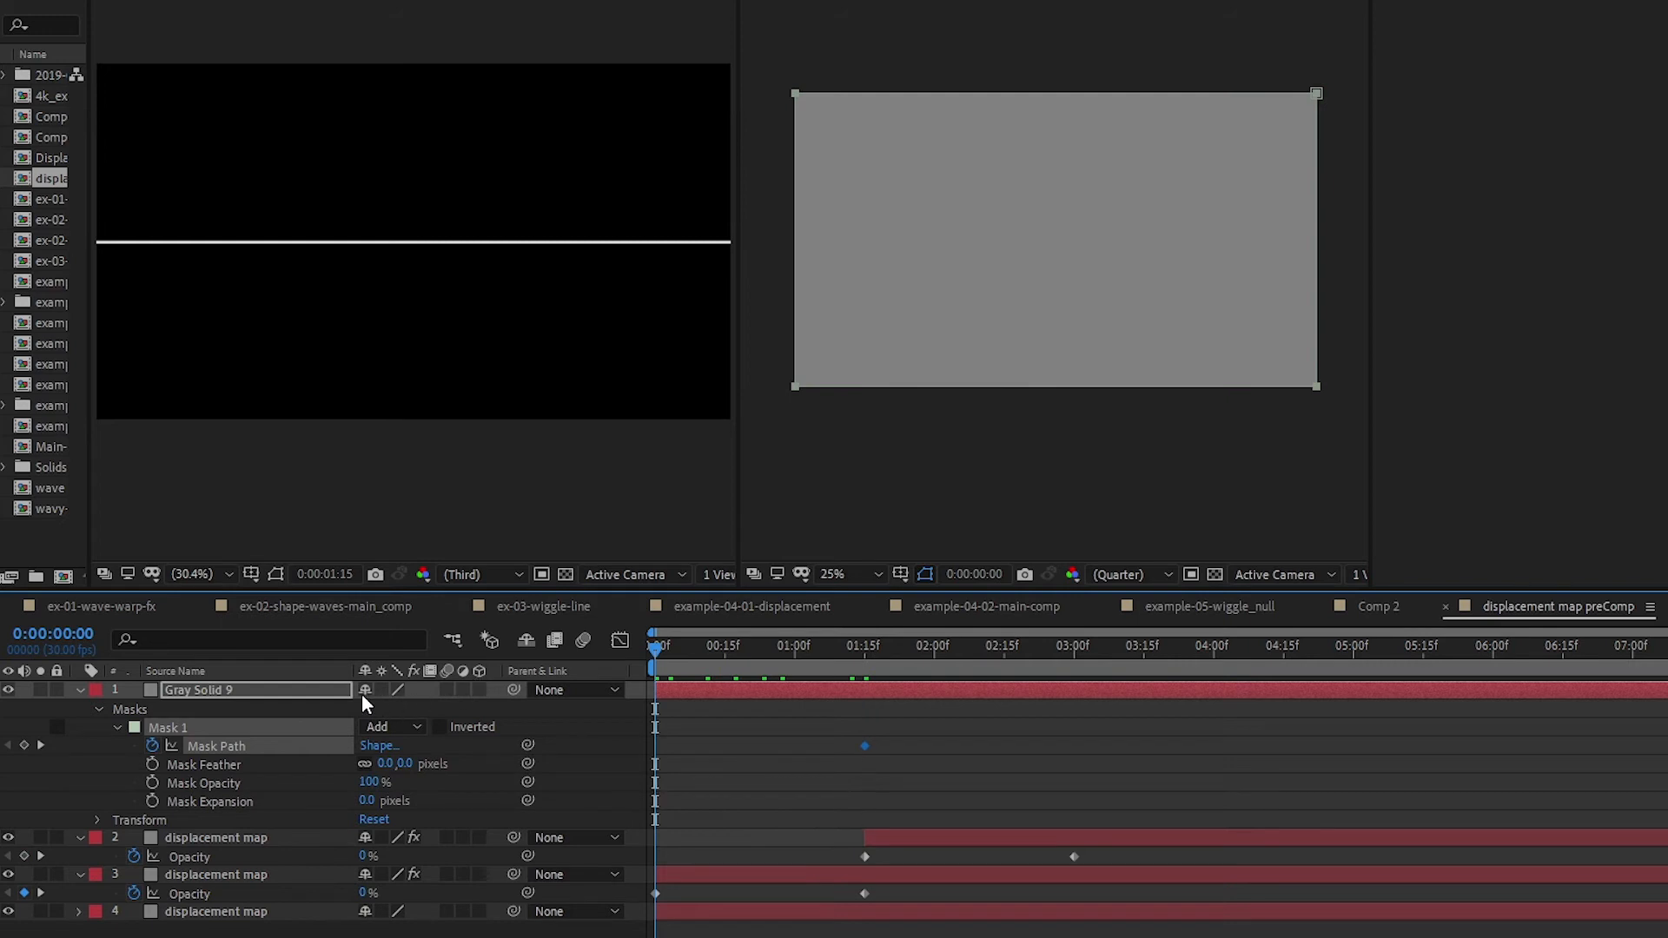
{"action": "left_click", "coordinate": [797, 391]}
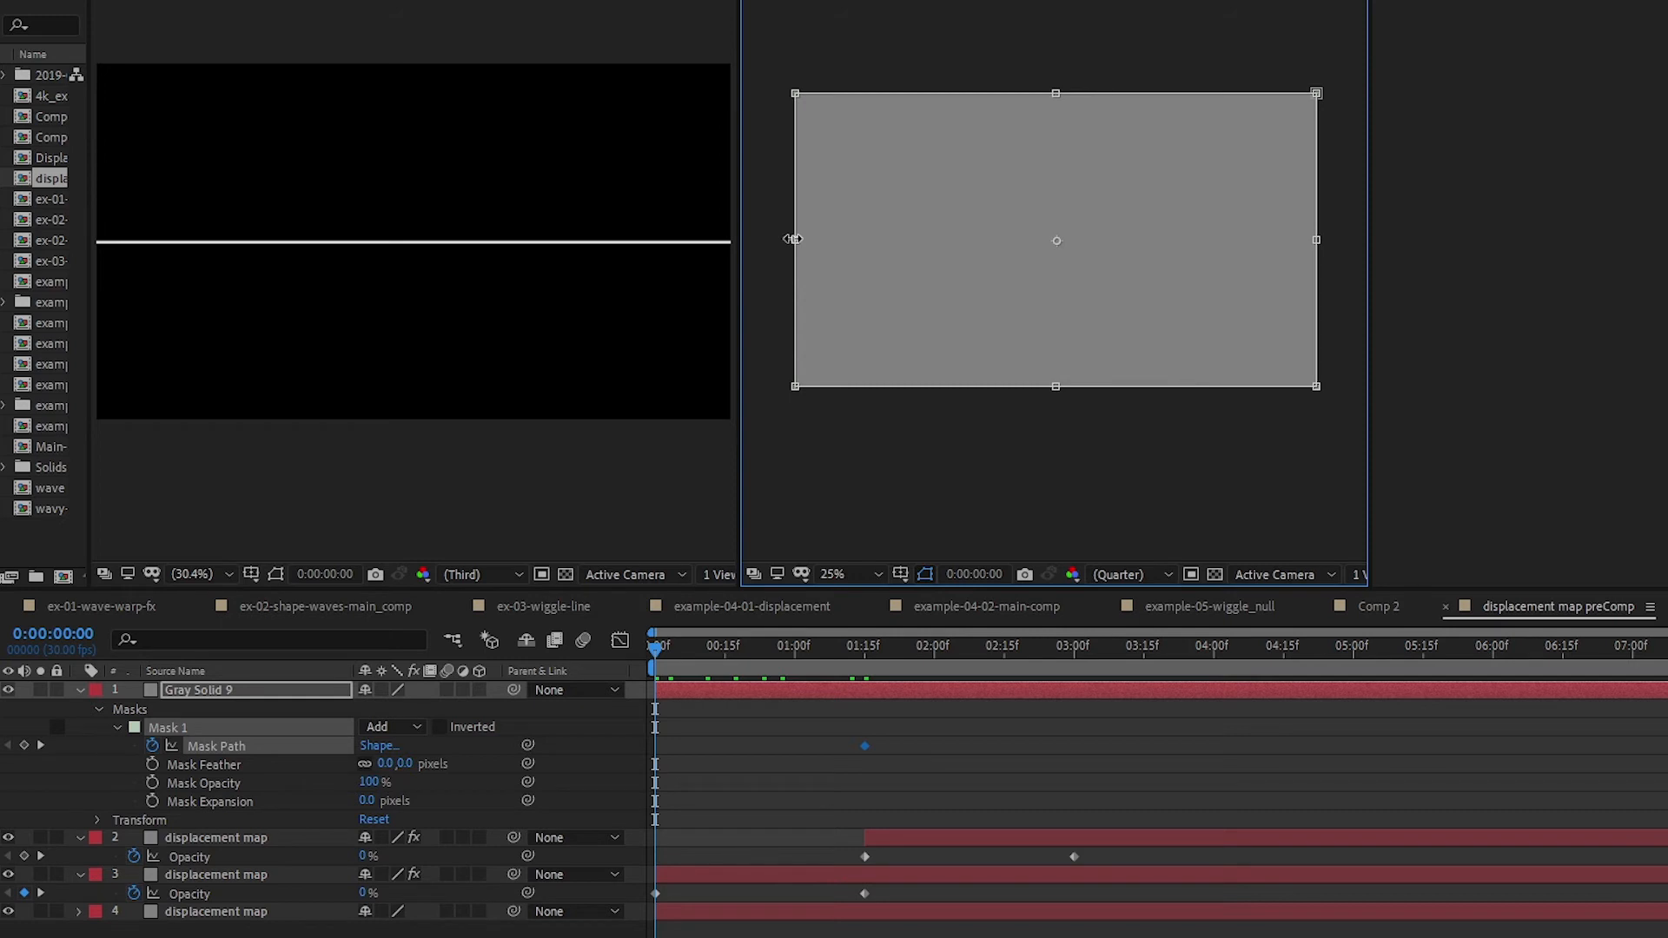
{"action": "left_click_drag", "start_coordinate": [793, 239], "coordinate": [1056, 252]}
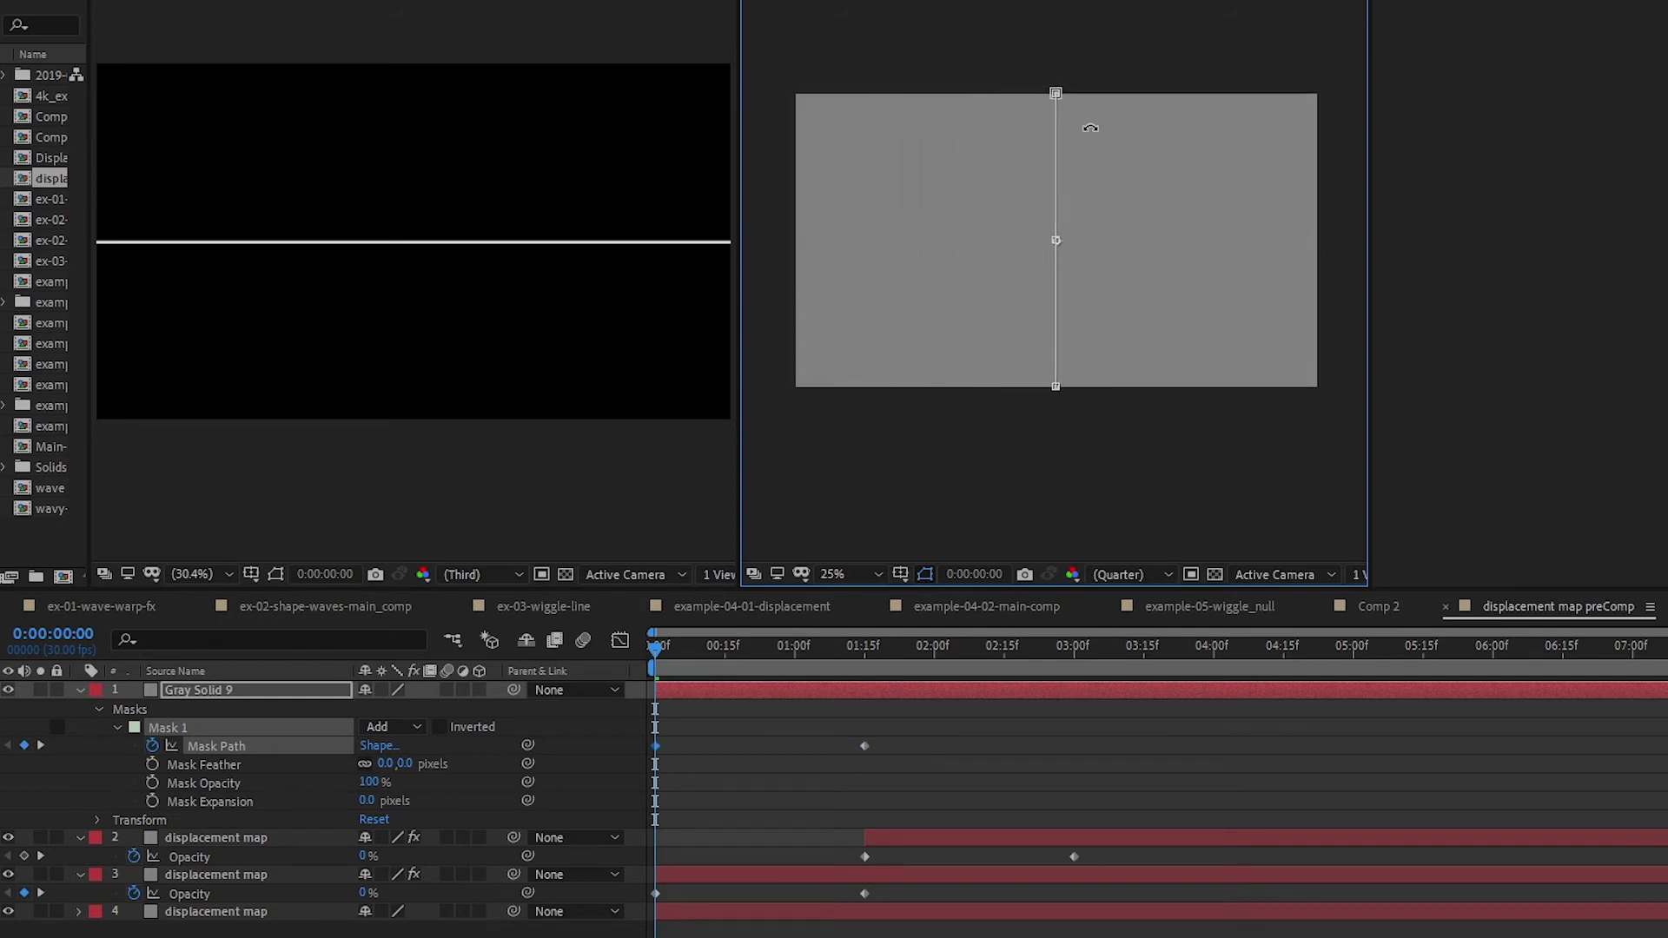
{"action": "left_click_drag", "start_coordinate": [660, 647], "coordinate": [734, 652]}
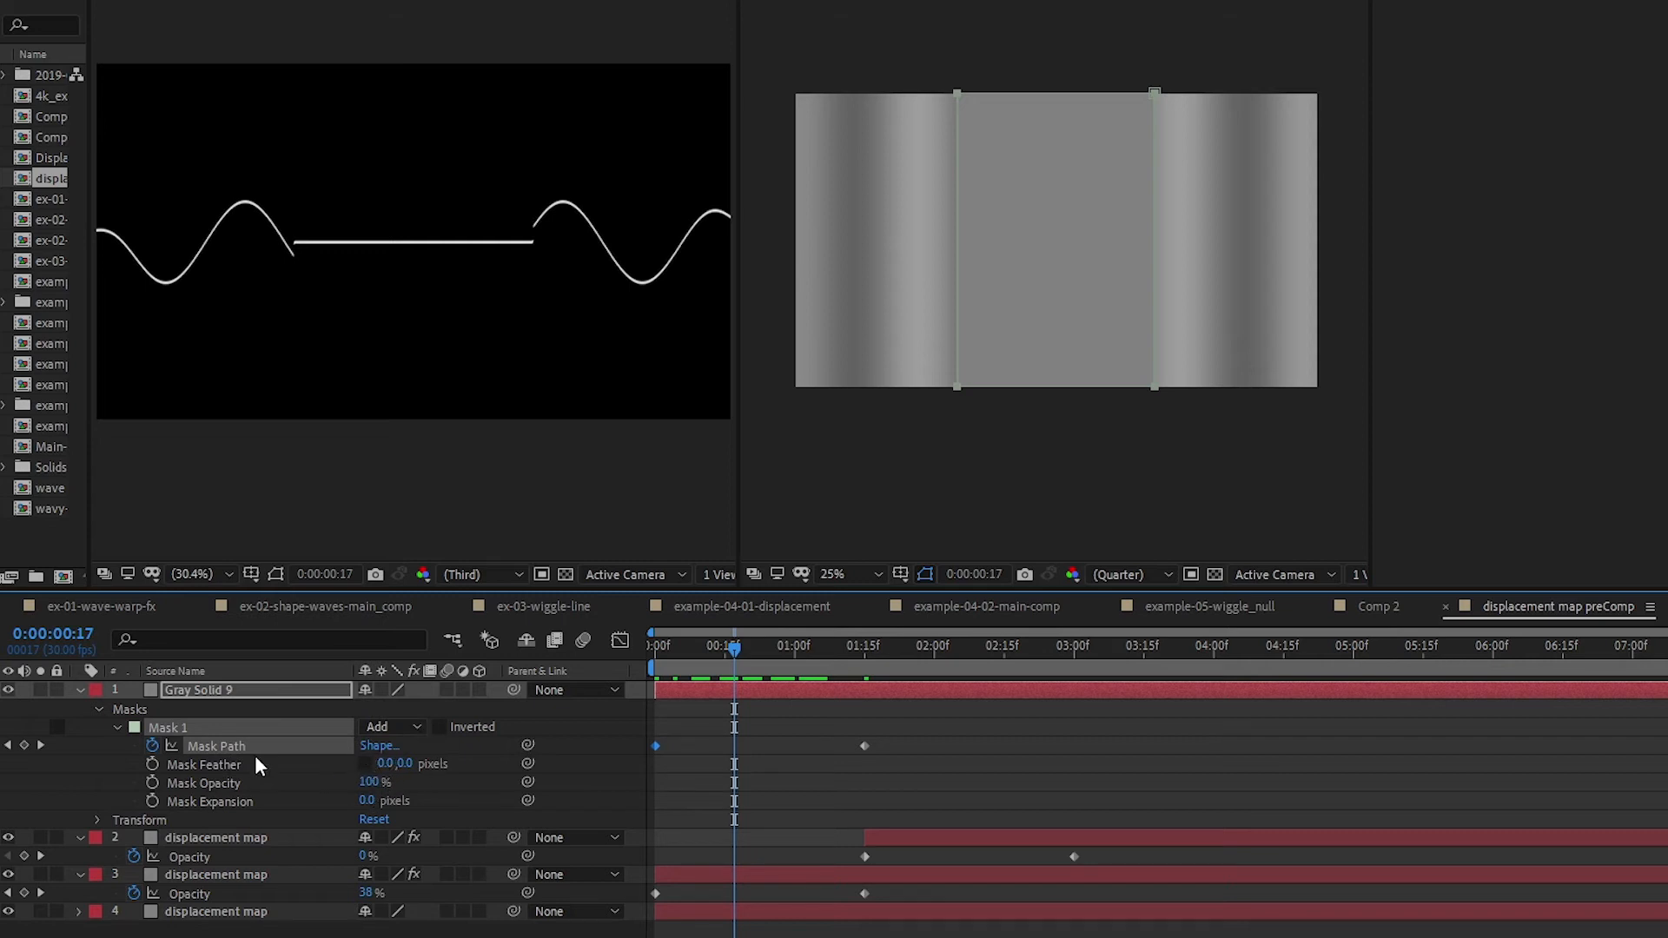
- Unlink the gray solid's Mask Feather dimensions and set the horizontal feather to 501 pixels
{"action": "left_click", "coordinate": [384, 766]}
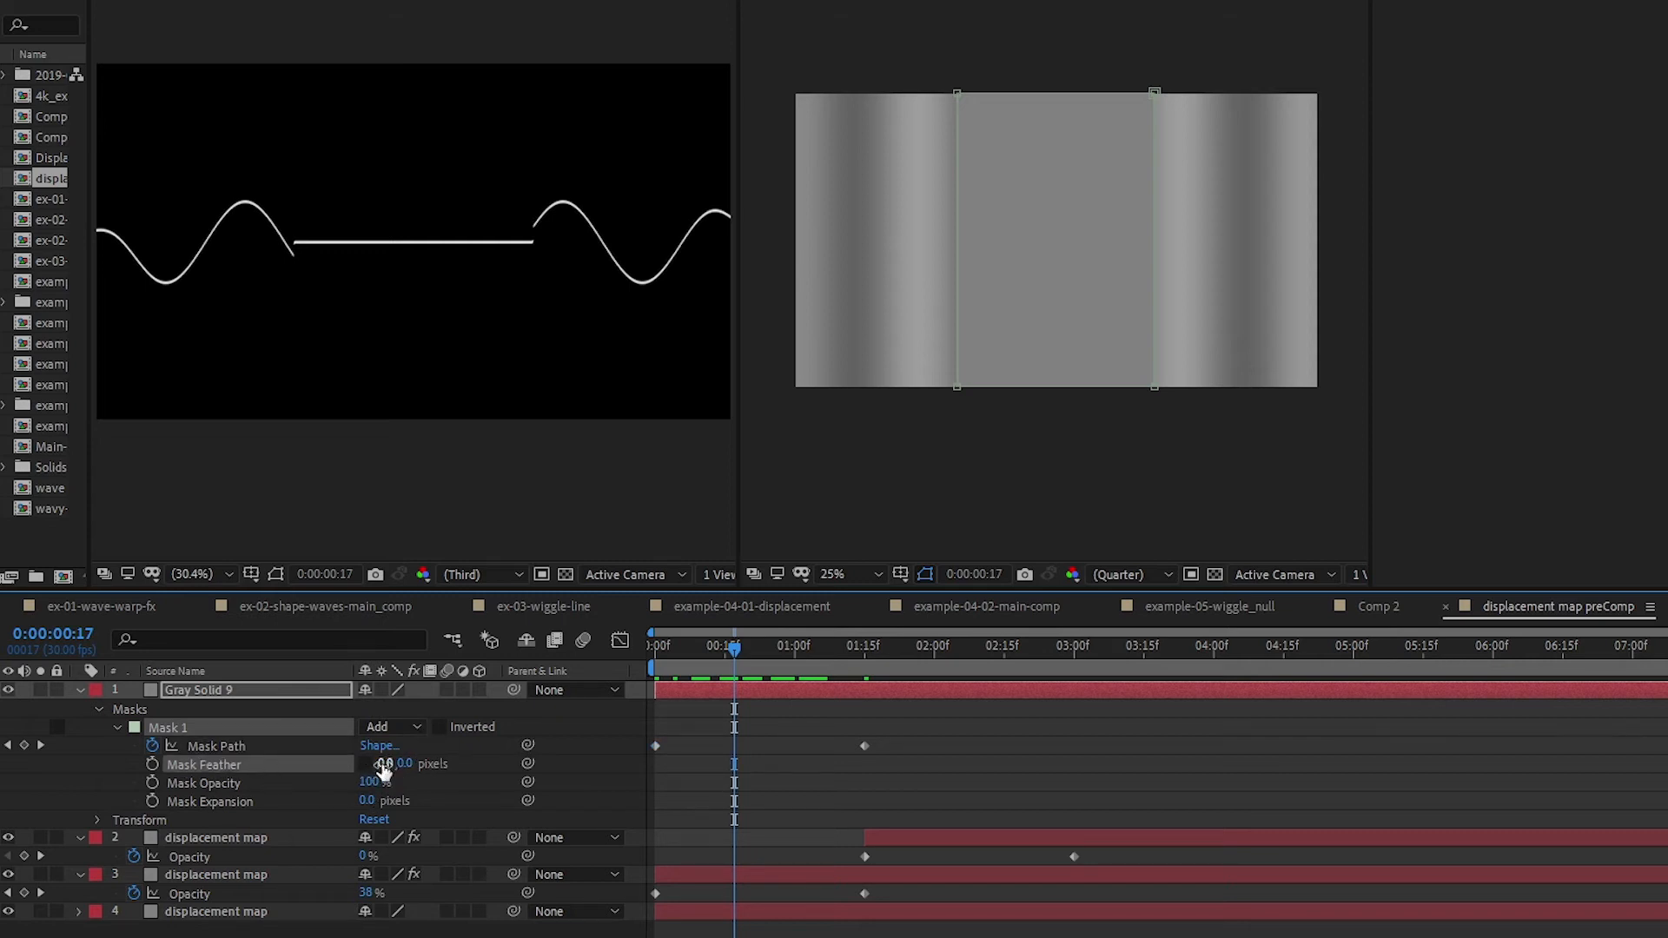
{"action": "left_click_drag", "start_coordinate": [383, 764], "coordinate": [677, 761]}
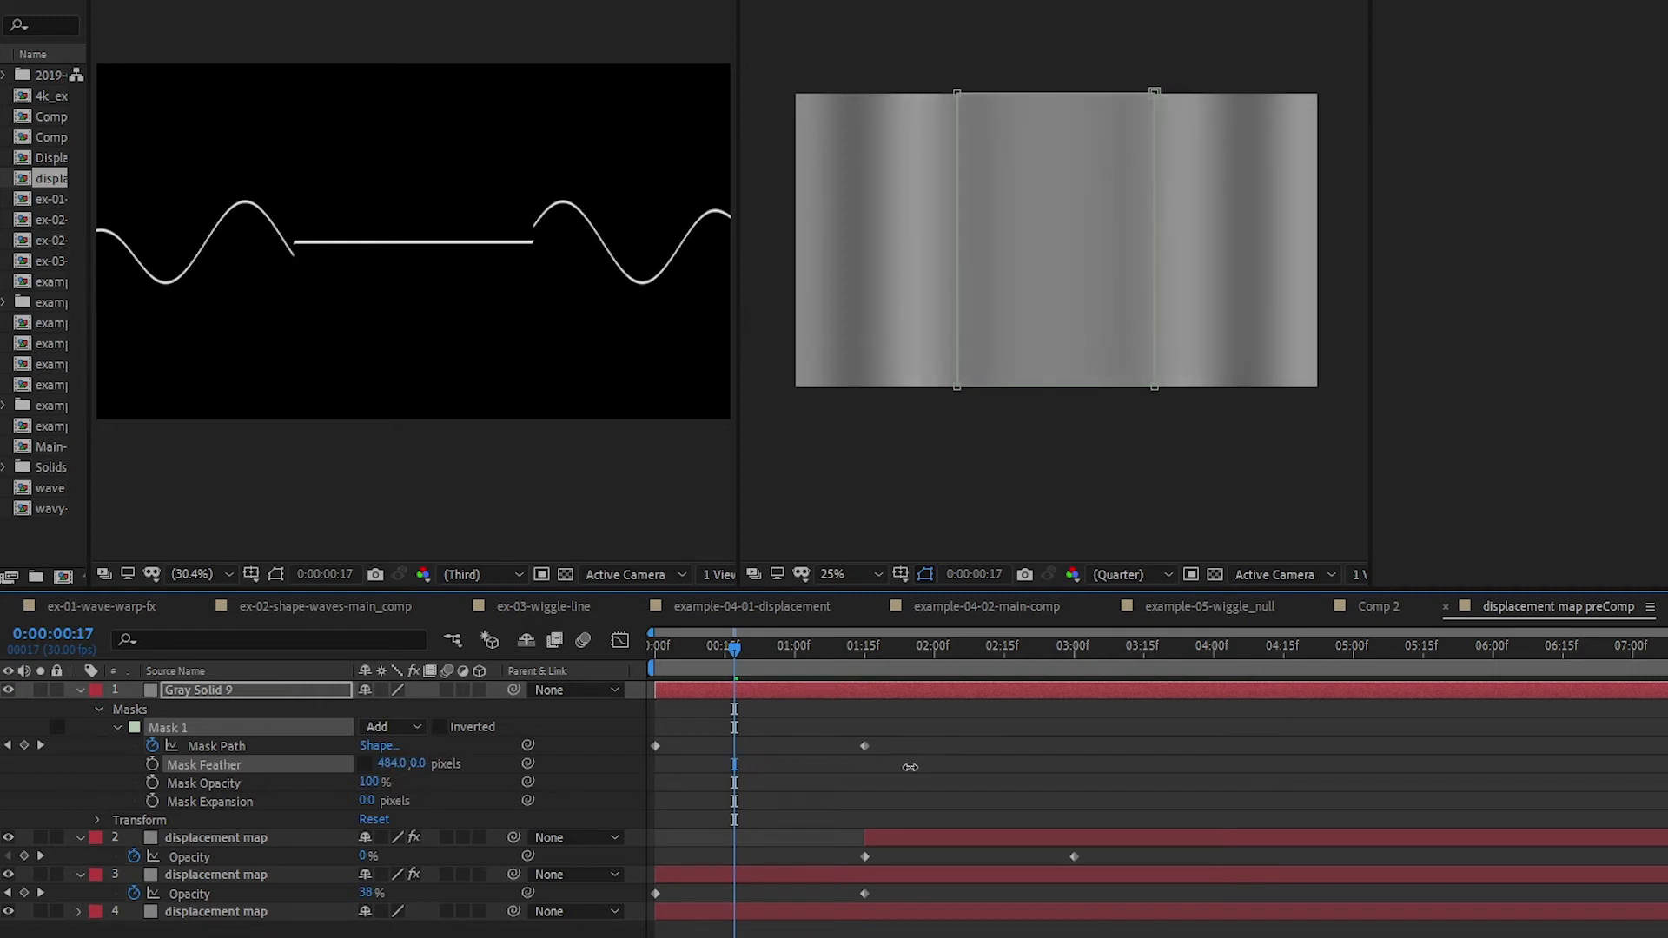
{"action": "left_click_drag", "start_coordinate": [942, 767], "coordinate": [927, 767]}
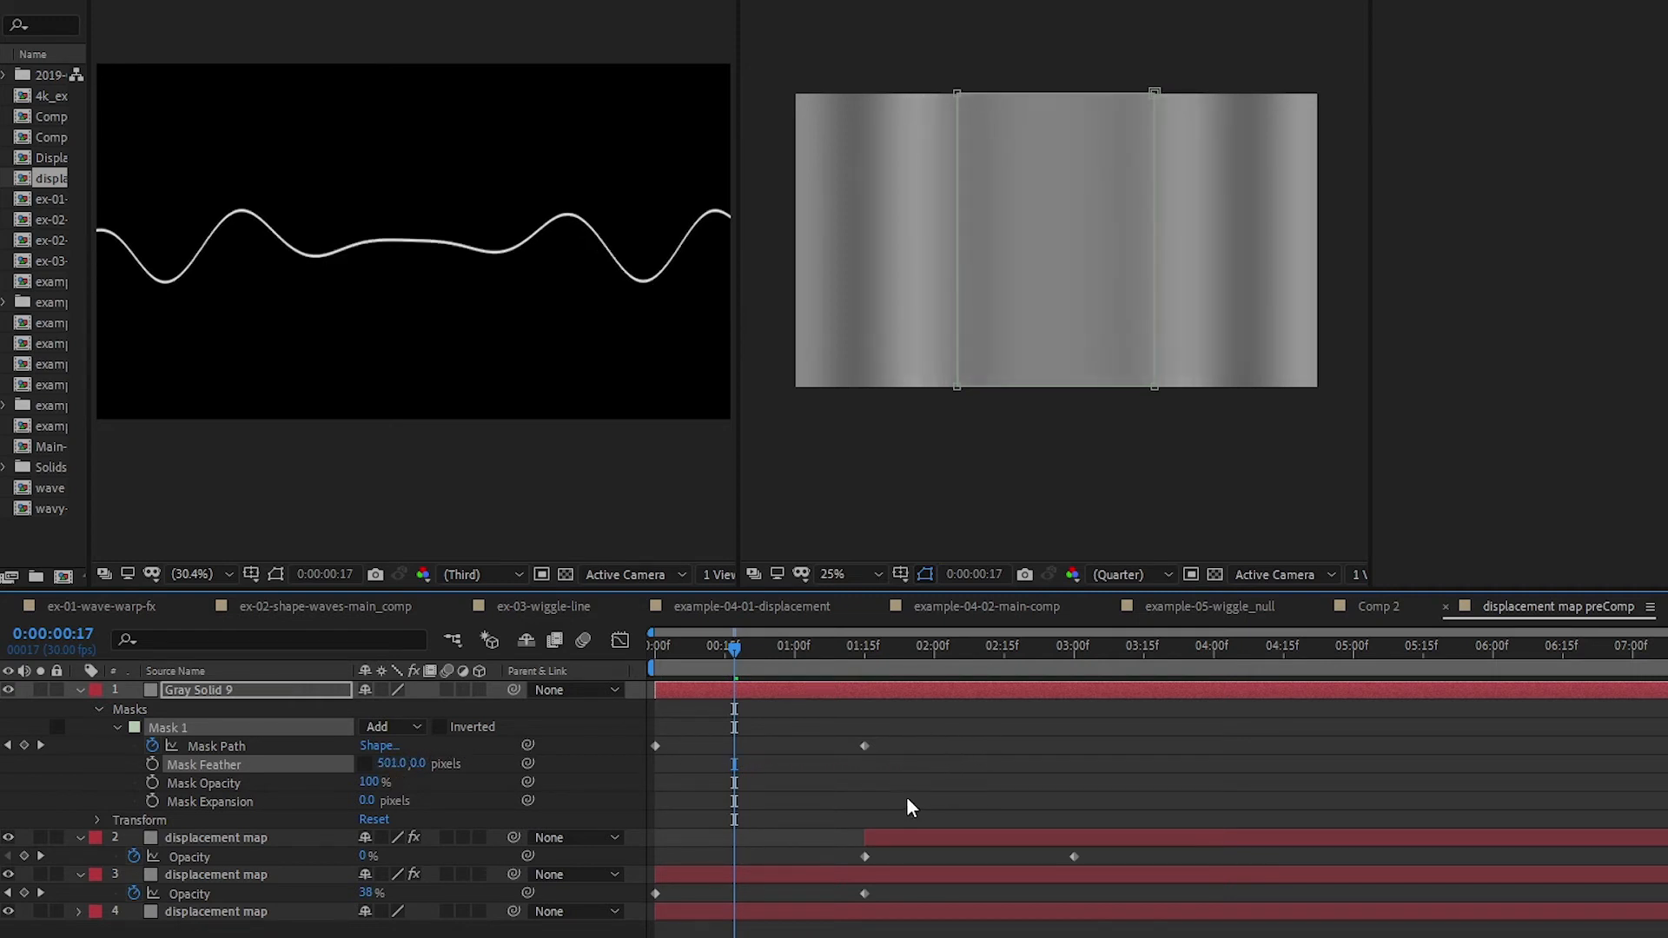
- Try widening the gray solid's Mask Path at 1:15 beyond both sides of the frame and scrub through the wave
{"action": "left_click_drag", "start_coordinate": [752, 652], "coordinate": [865, 656]}
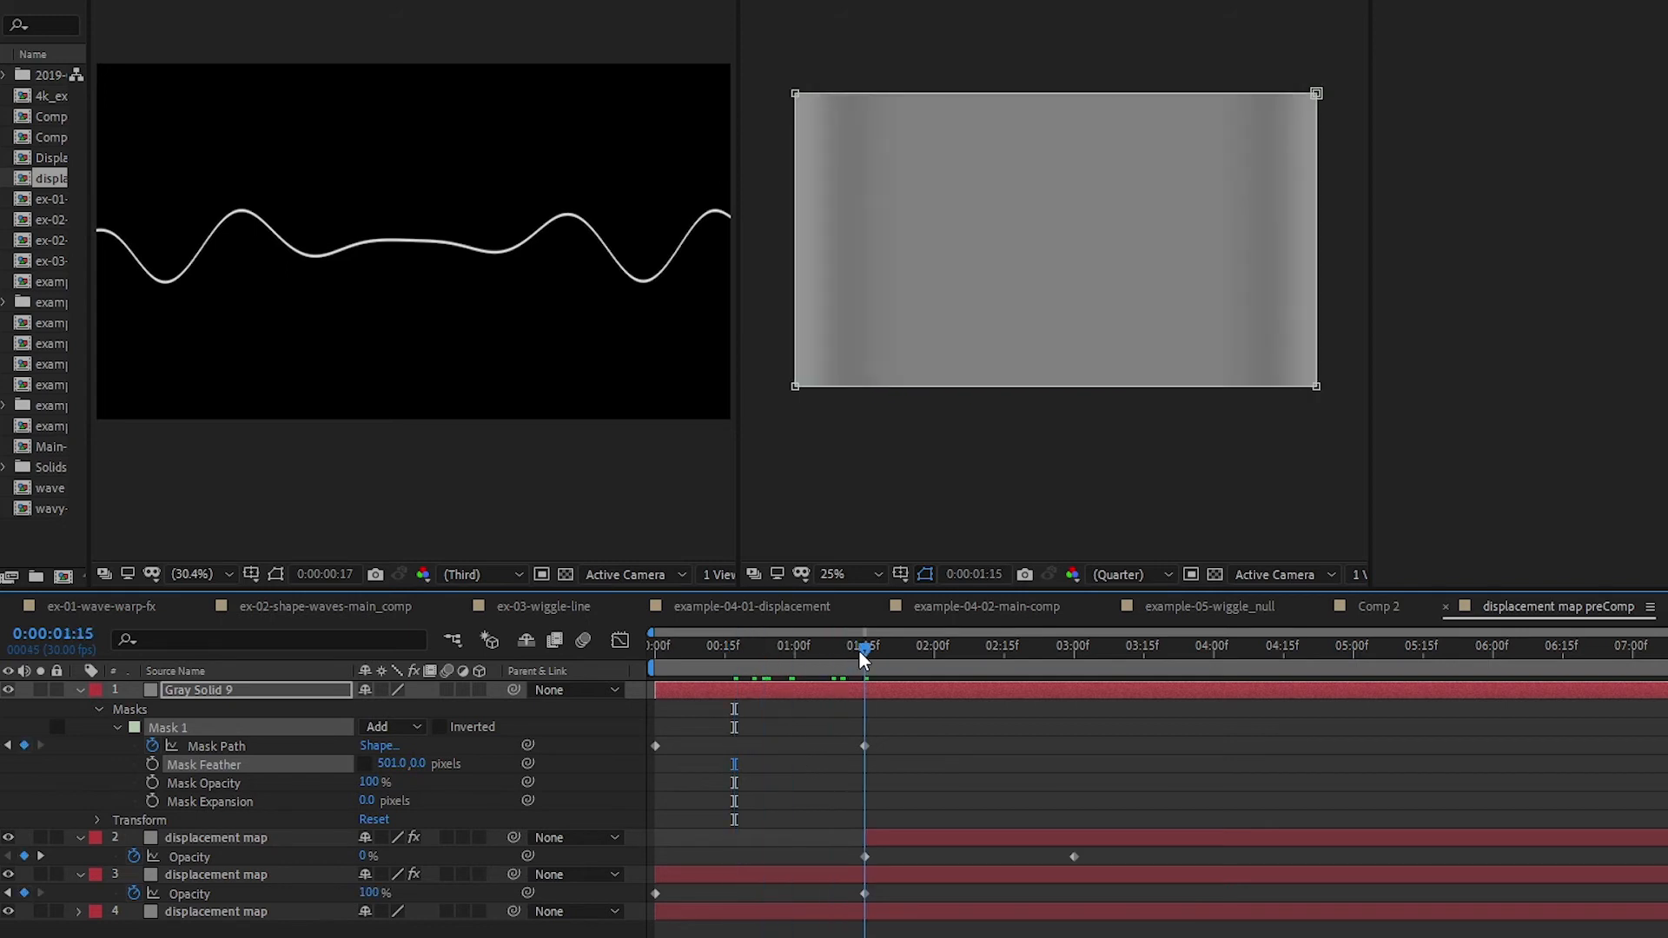
{"action": "left_click", "coordinate": [864, 745]}
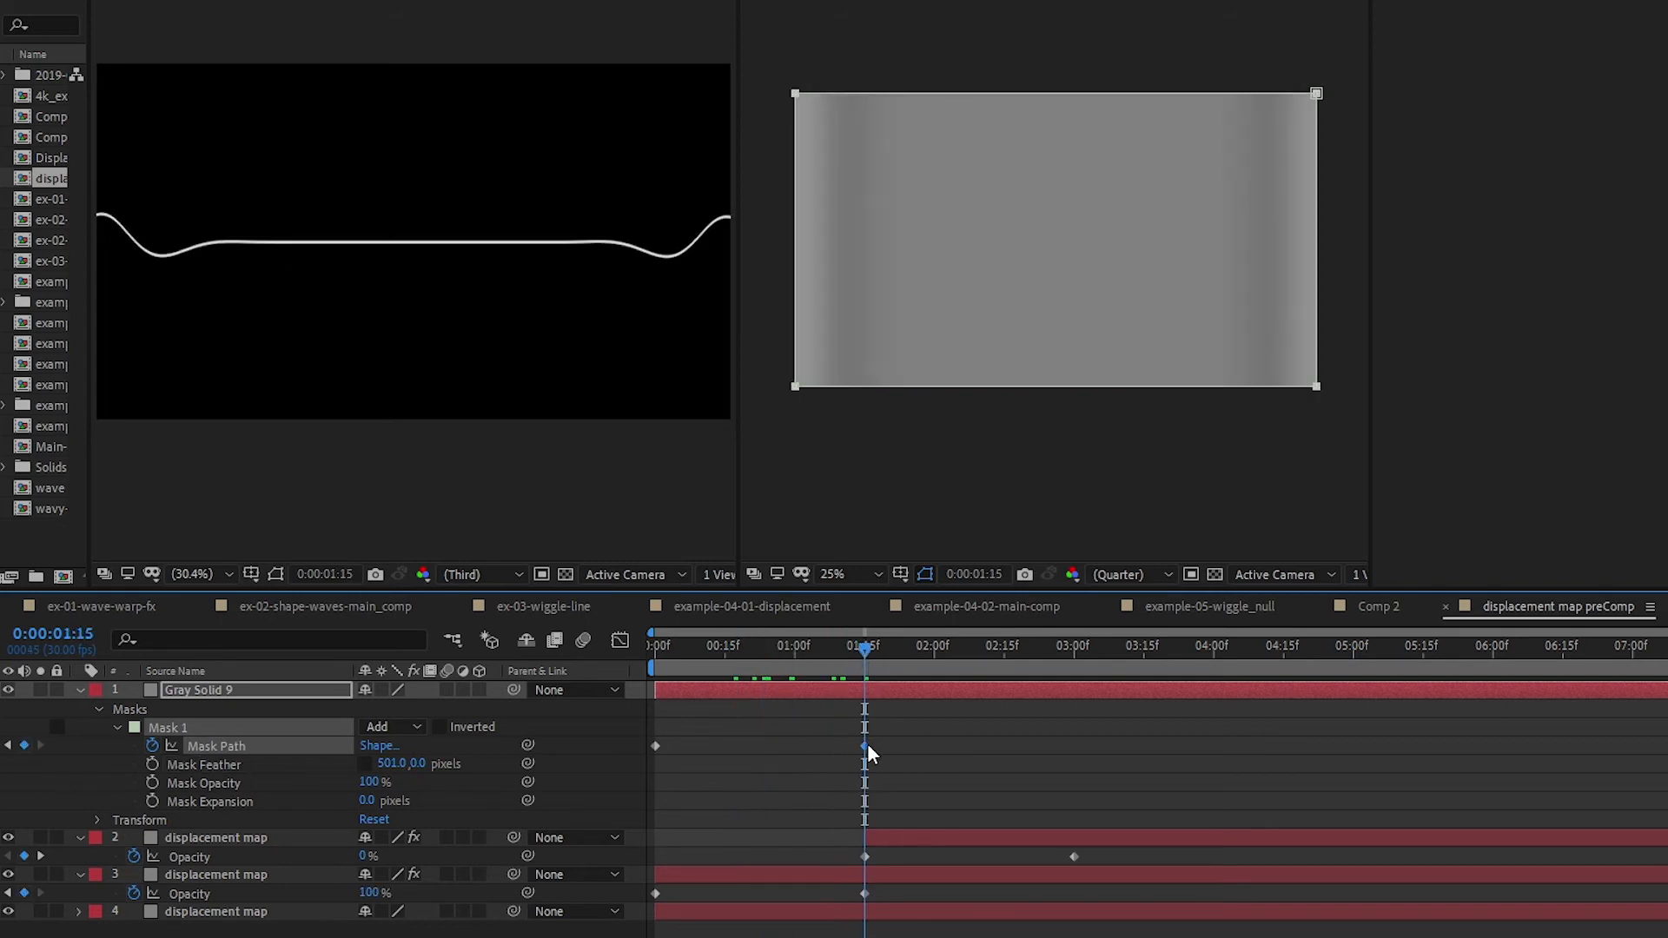
{"action": "left_click", "coordinate": [790, 394]}
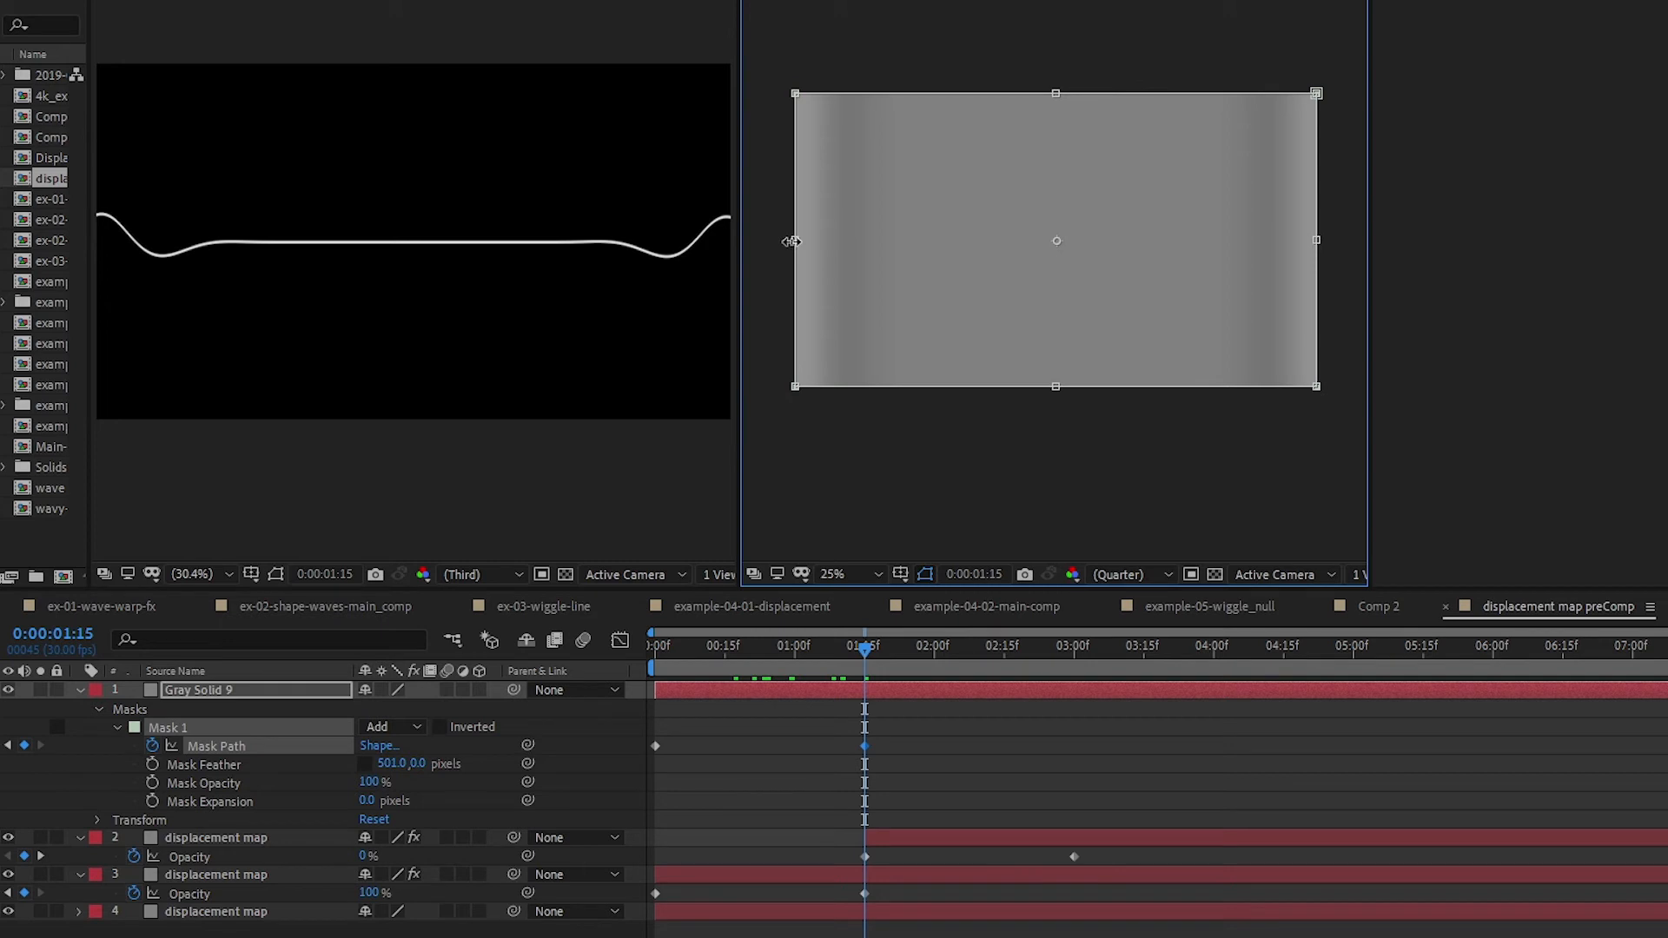
{"action": "left_click_drag", "start_coordinate": [789, 241], "coordinate": [699, 273]}
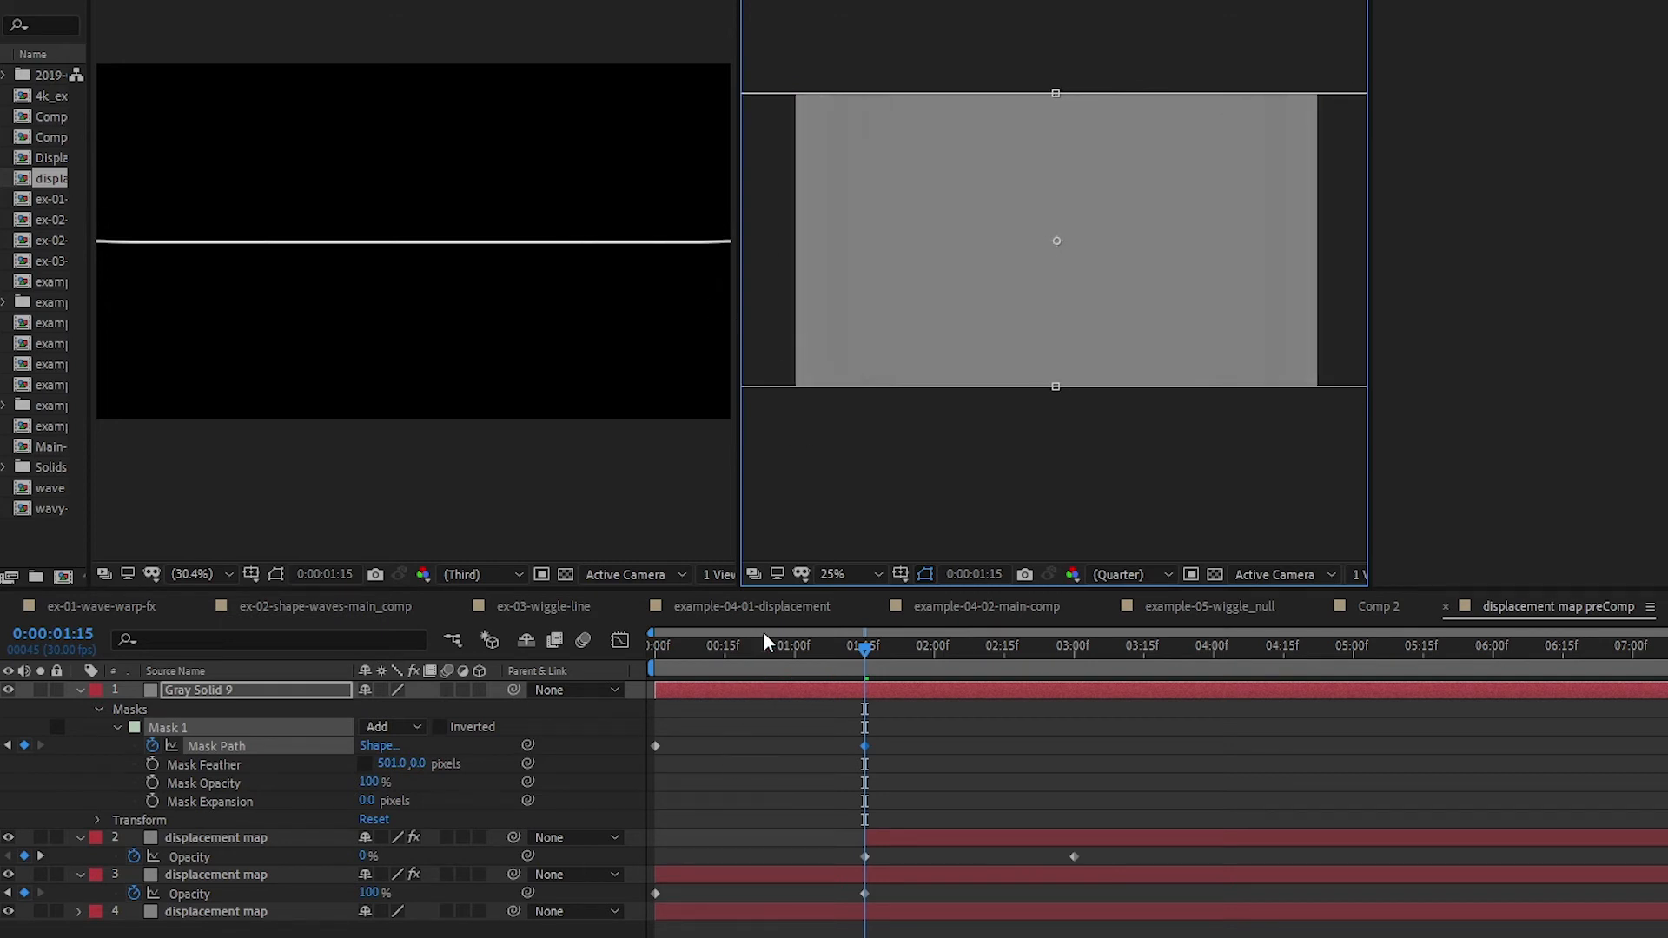
{"action": "left_click_drag", "start_coordinate": [714, 660], "coordinate": [762, 660]}
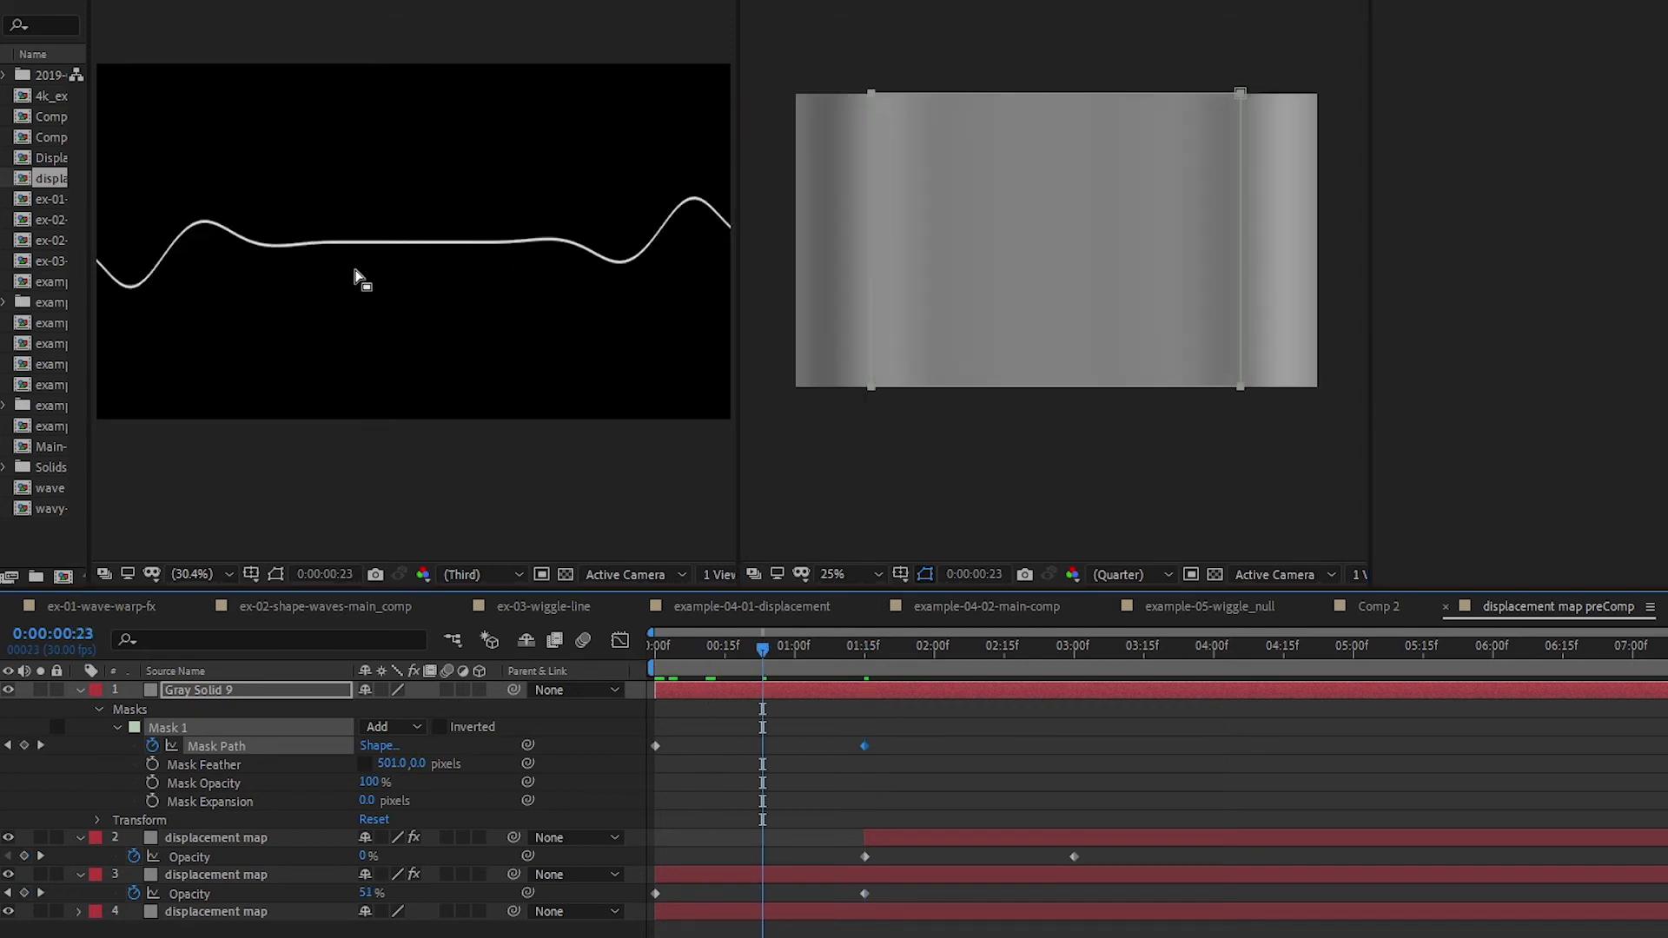
- Narrow the gray solid's mask at the 1:15 keyframe symmetrically to a thin vertical strip at the centre
{"action": "key", "text": "k"}
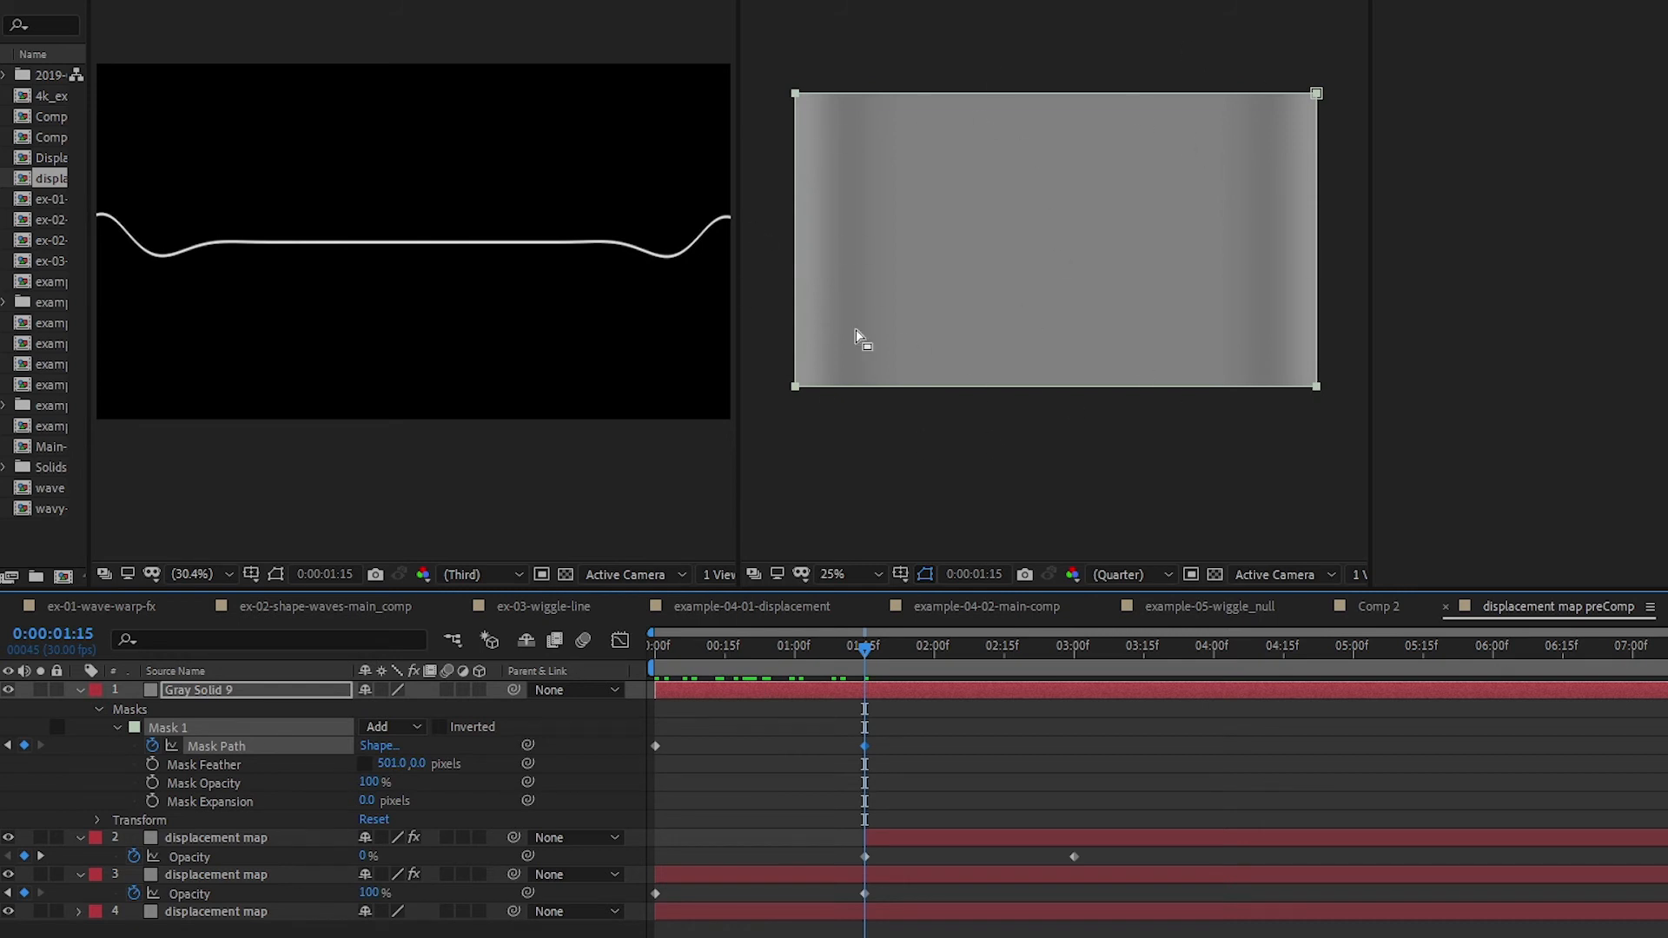
{"action": "double_click", "coordinate": [1318, 388]}
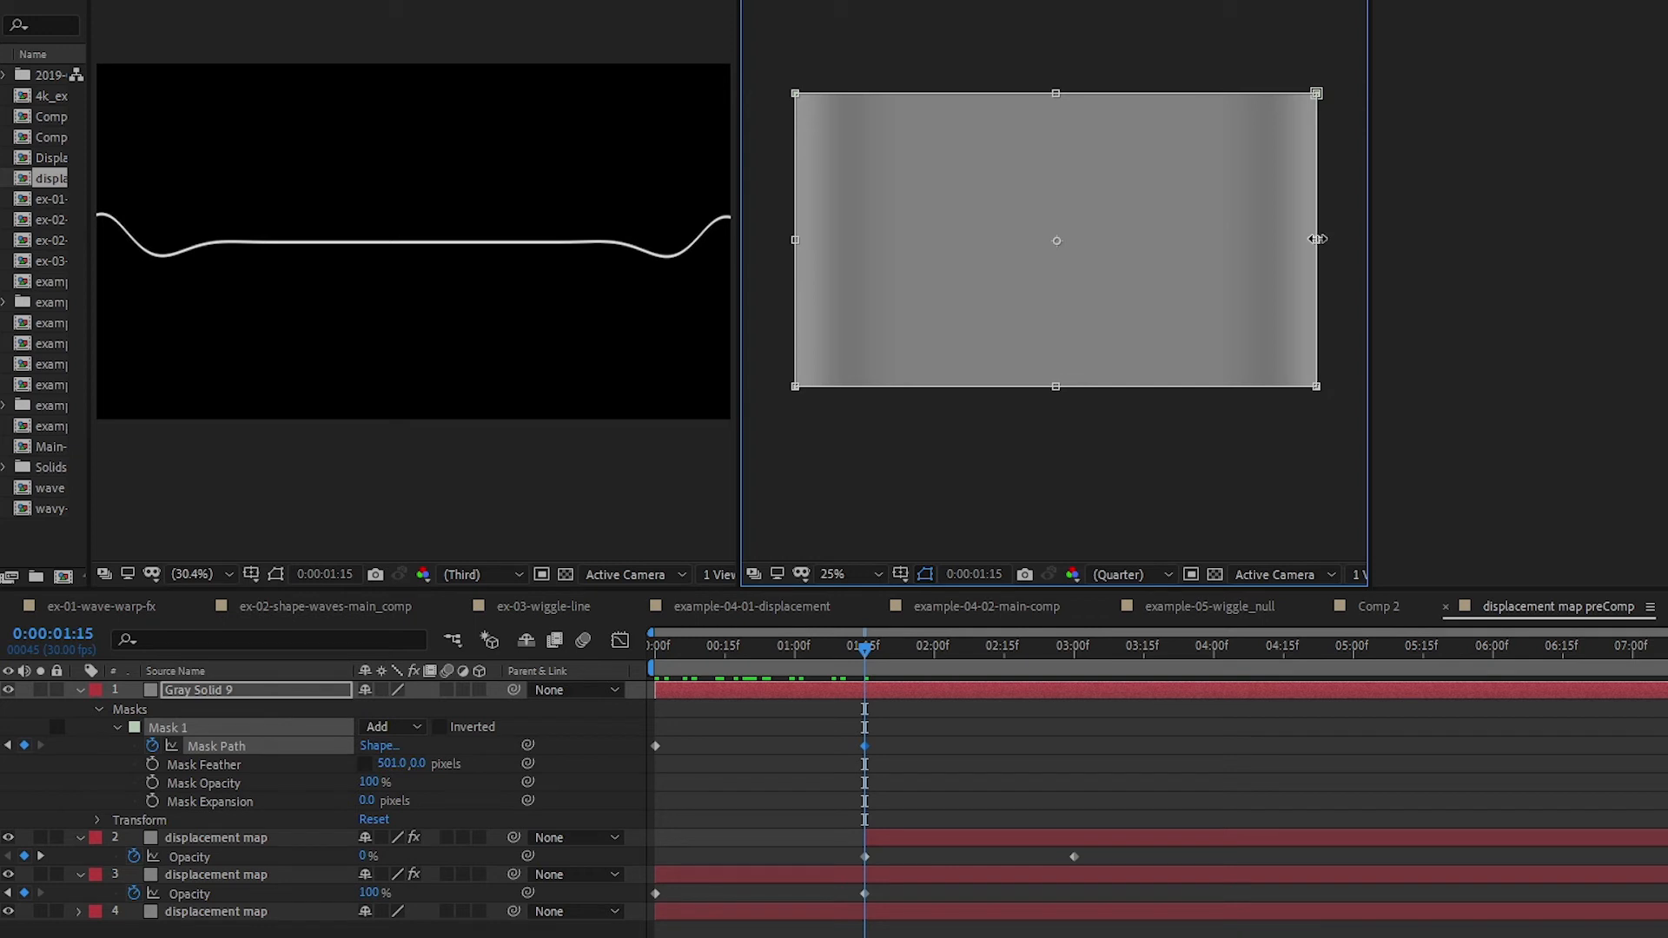
{"action": "left_click_drag", "start_coordinate": [1317, 239], "coordinate": [1114, 304]}
{"action": "key", "text": "Home"}
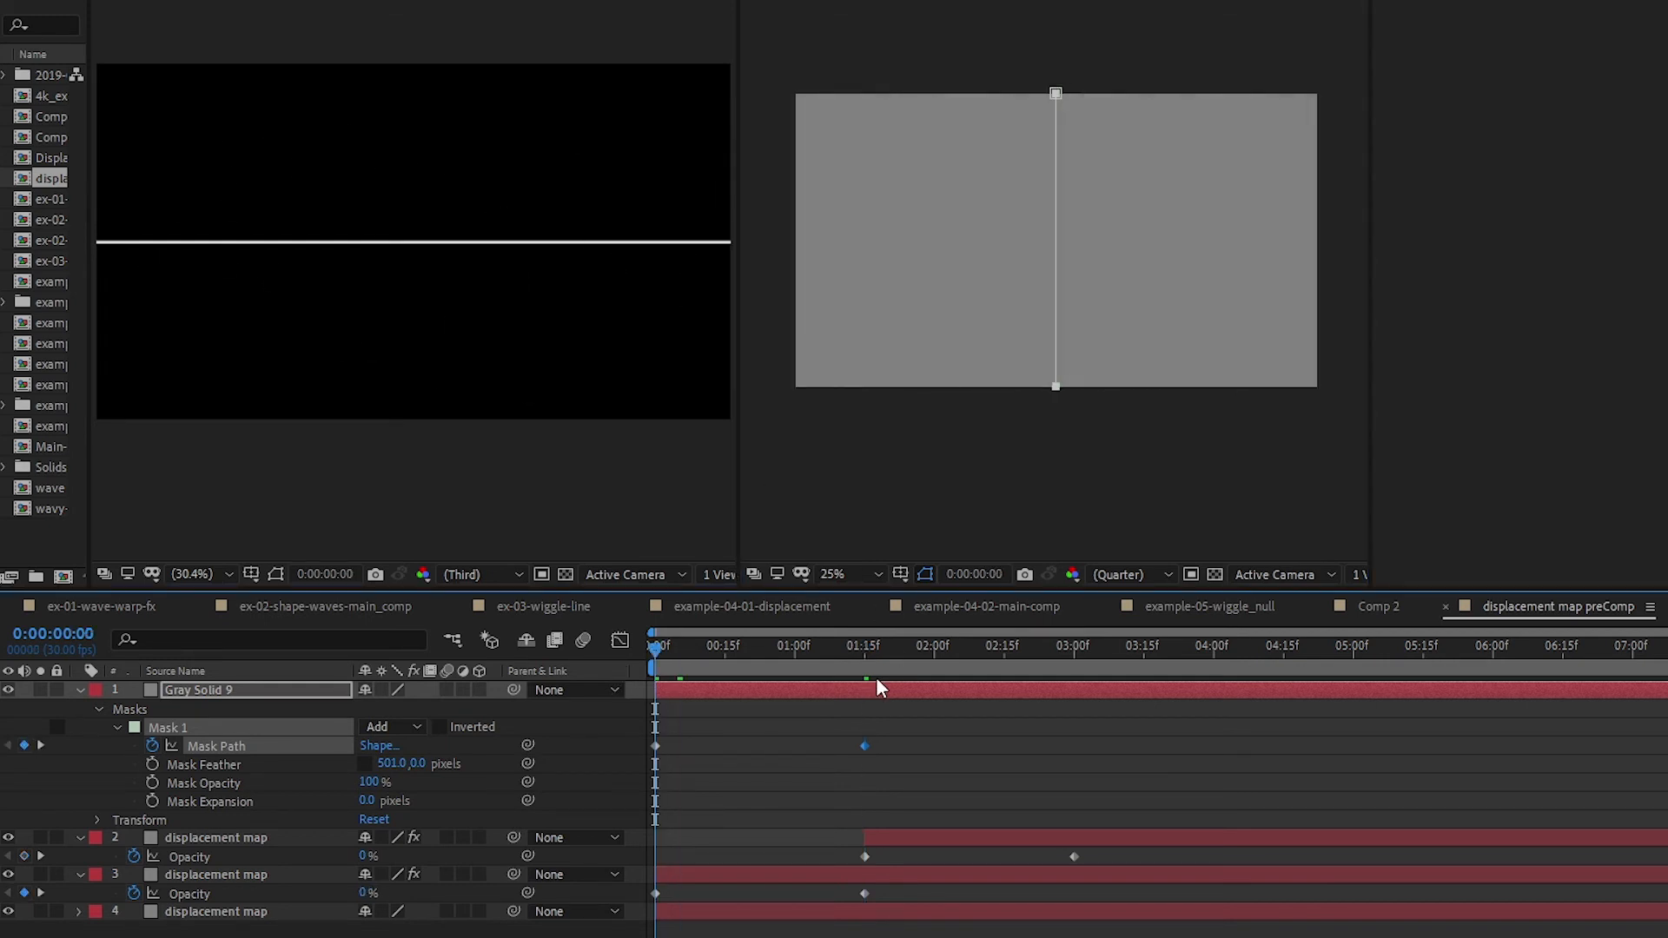
- Play back the displacement map precomp and preview the resulting wave in Comp 2
{"action": "key", "text": "space"}
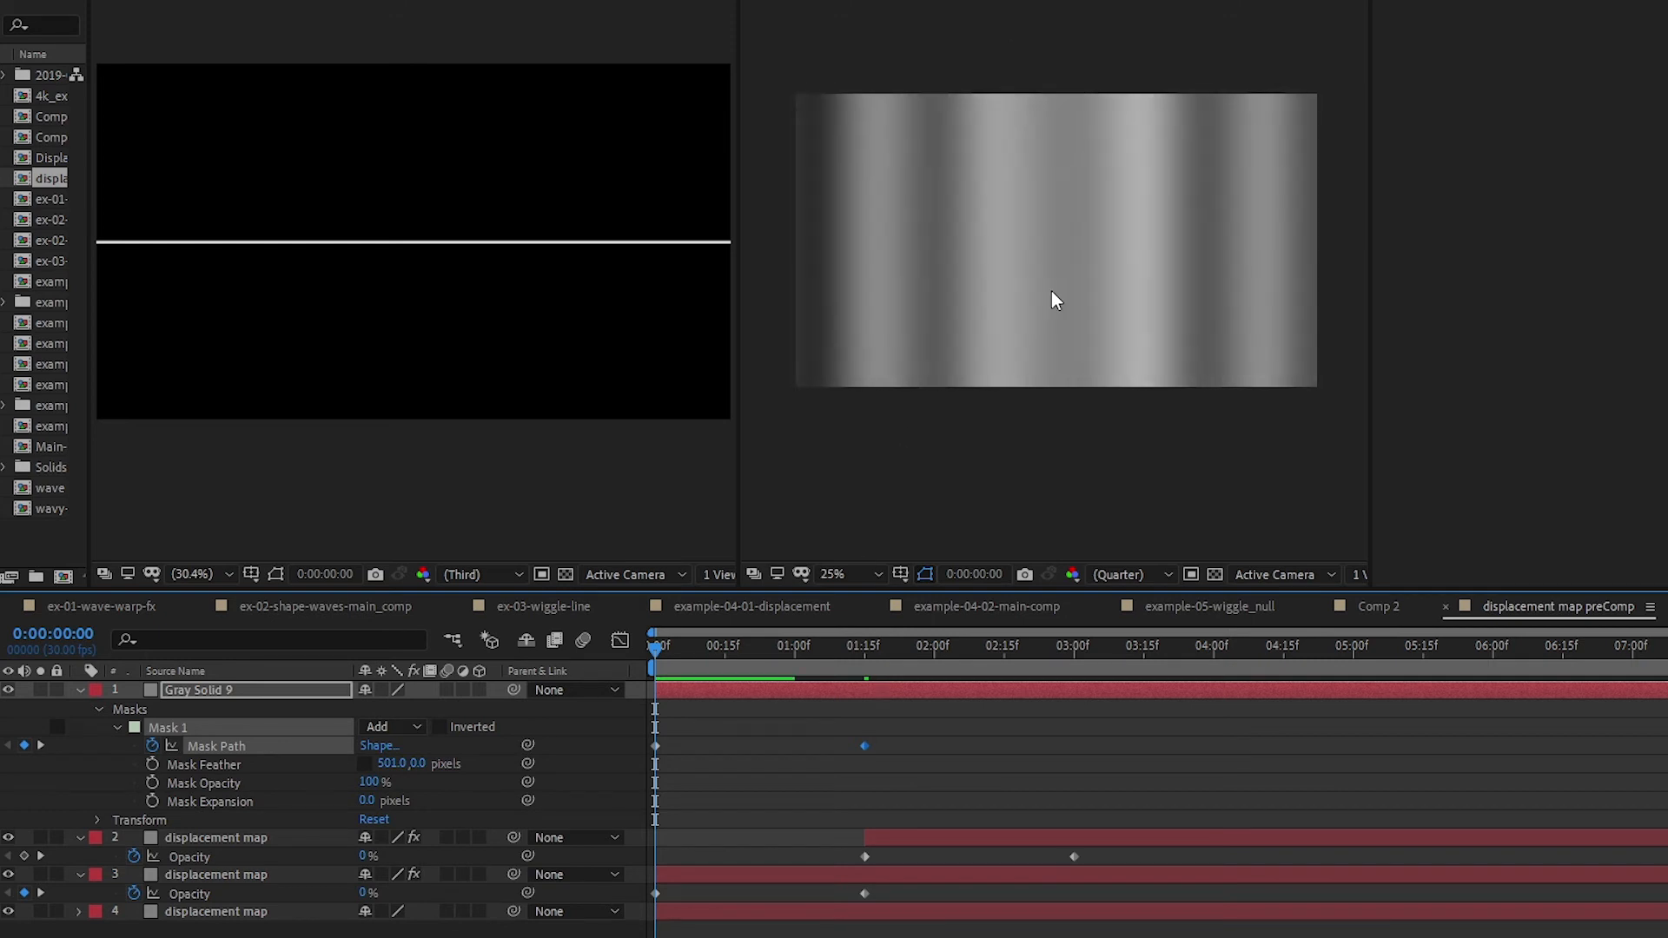
{"action": "left_click", "coordinate": [464, 534]}
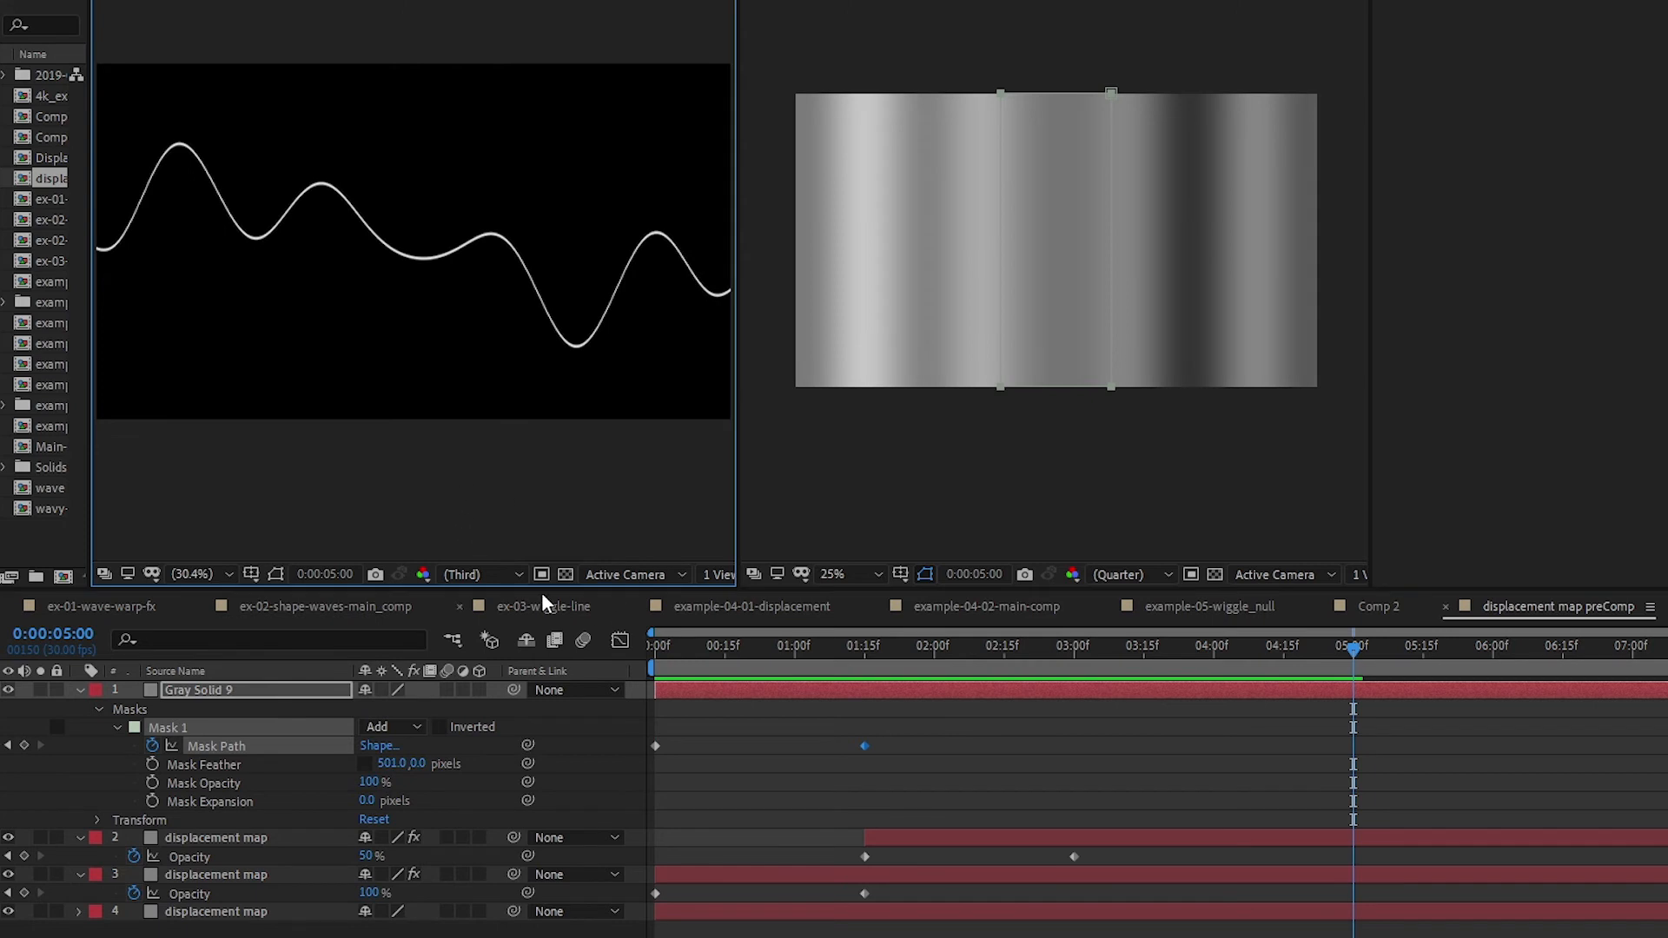
{"action": "key", "text": "Tab"}
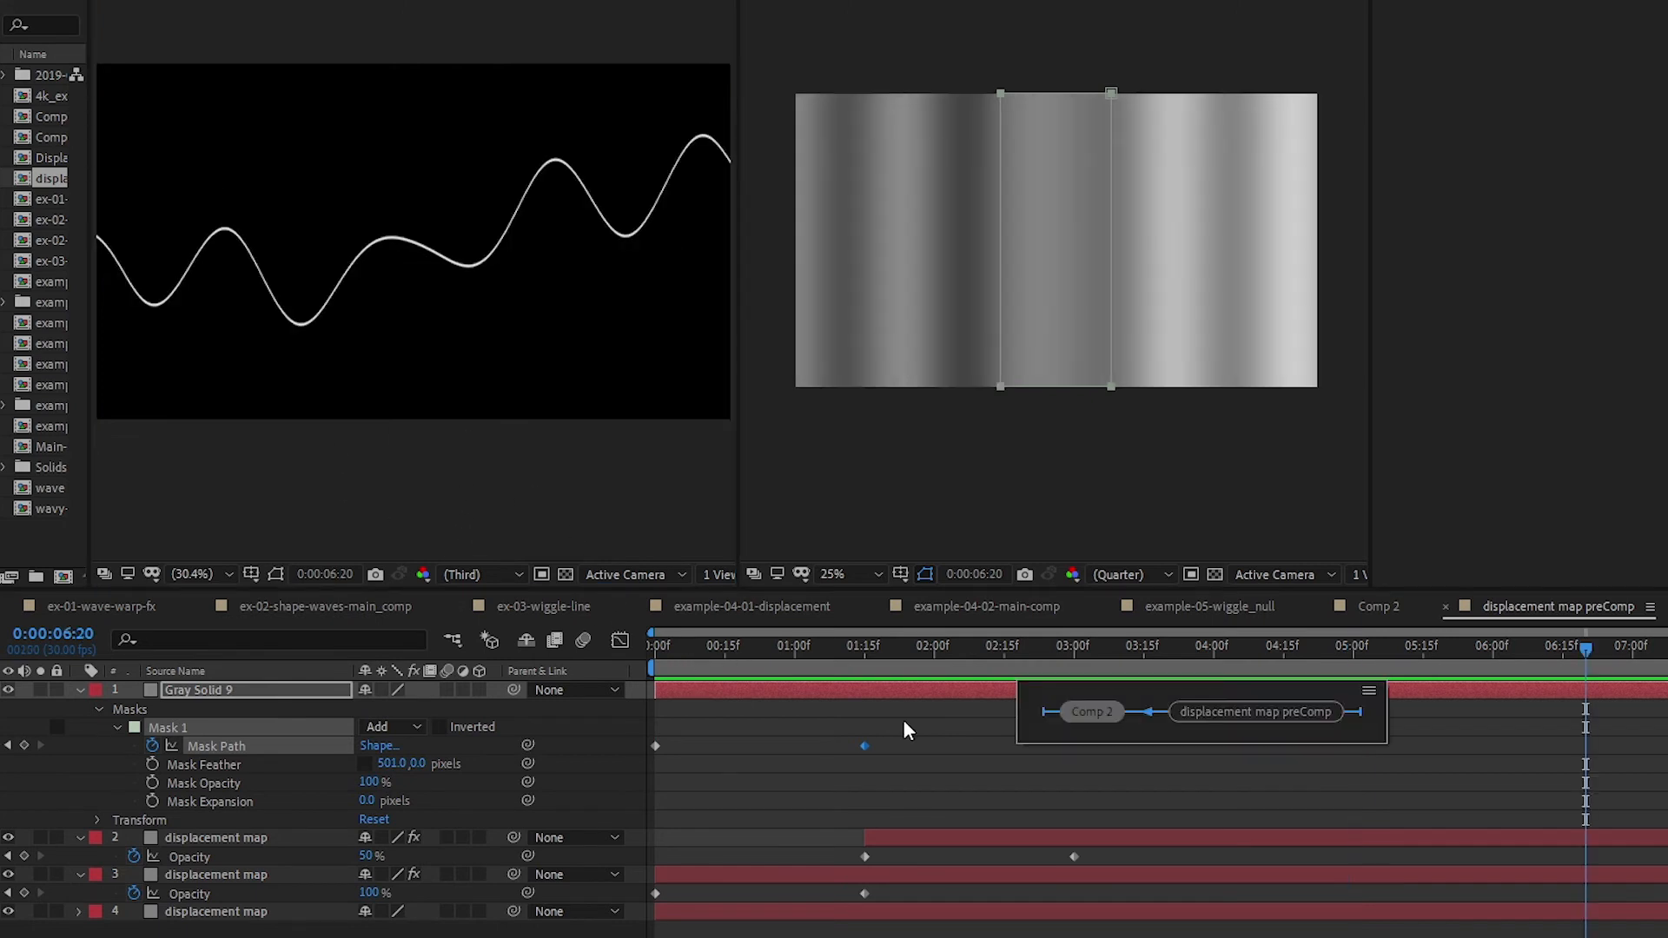
{"action": "key", "text": "Return"}
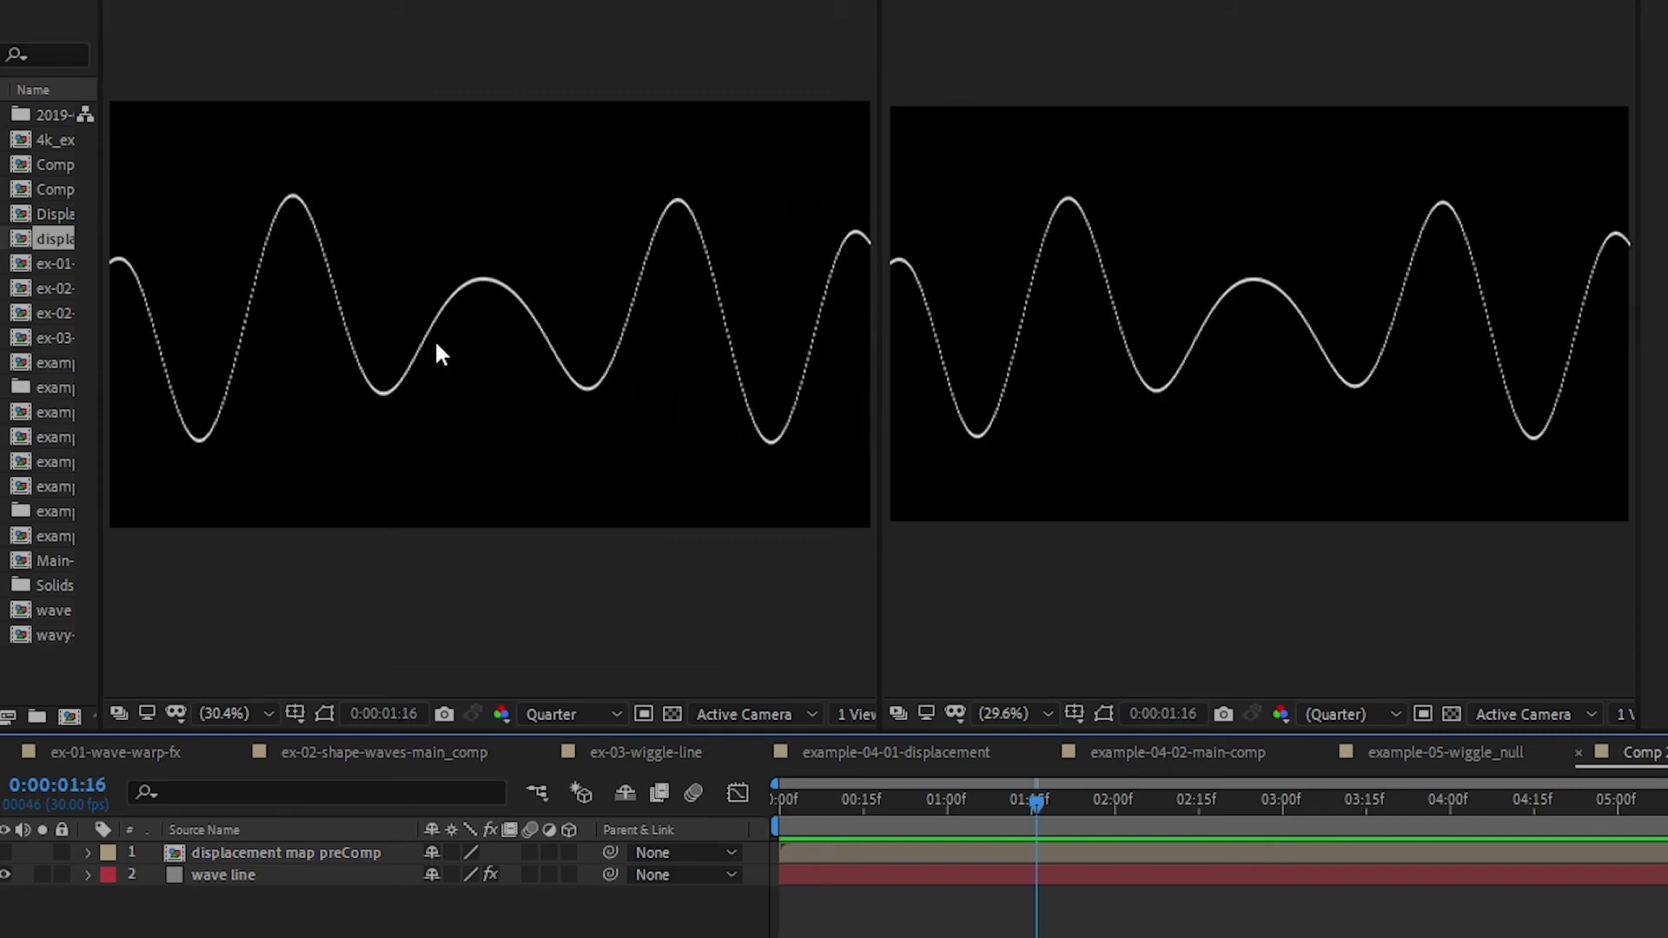
{"action": "key", "text": "space"}
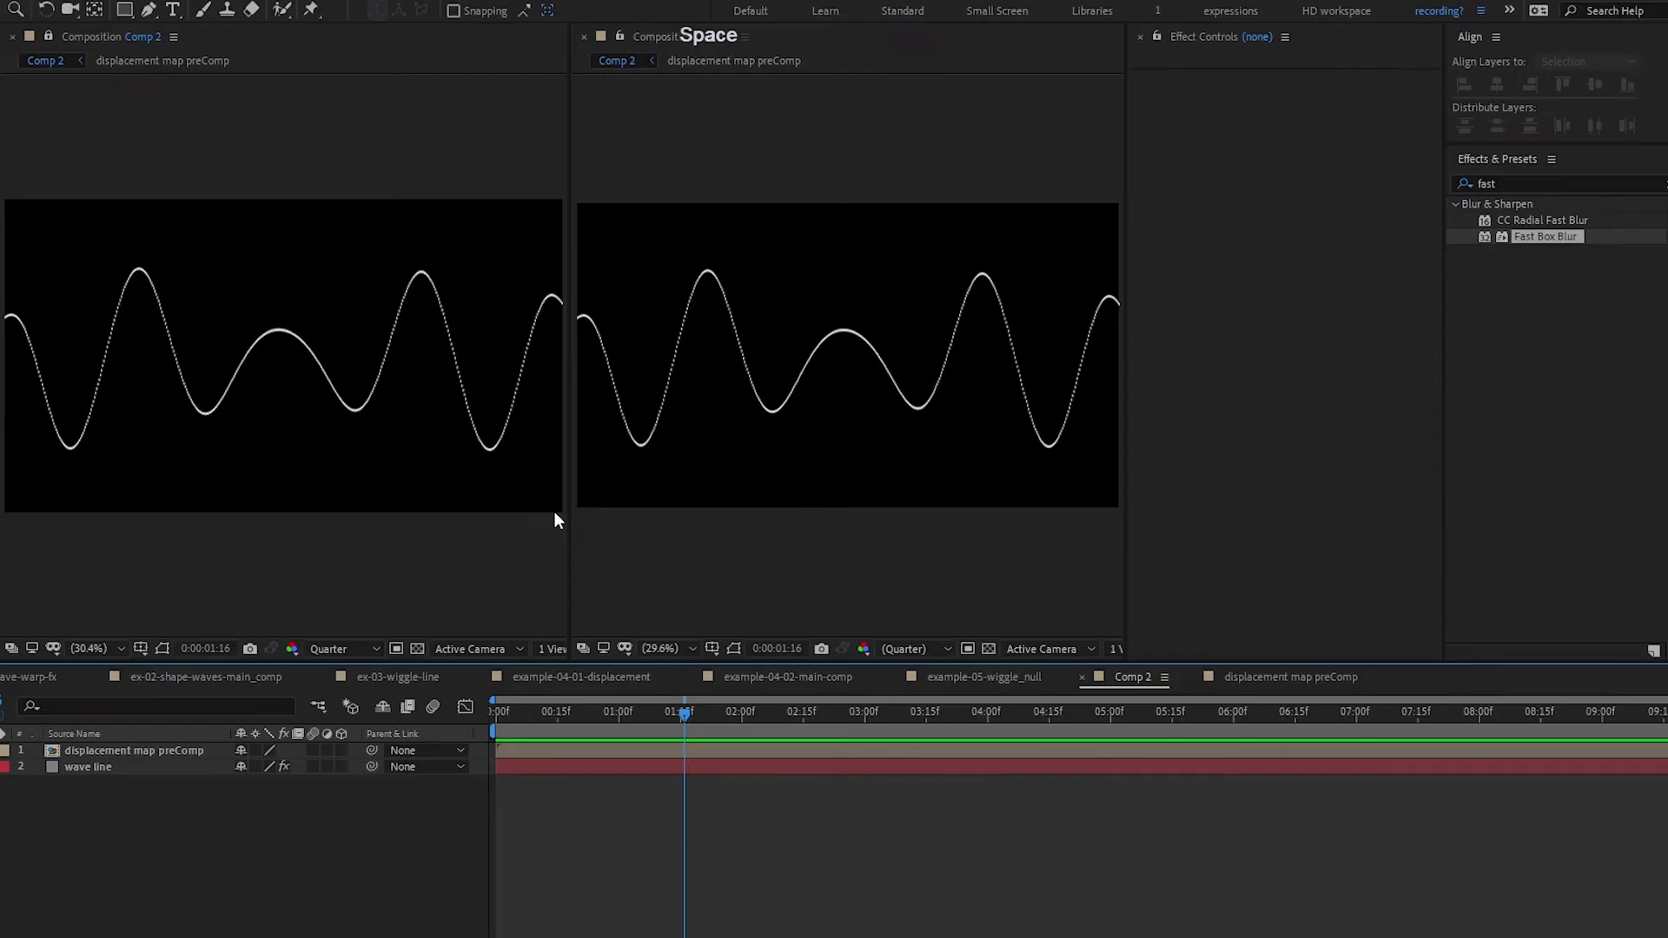
- Reopen the displacement map precomp and move the gray solid's second Mask Path keyframe to 0:15
{"action": "double_click", "coordinate": [1115, 850]}
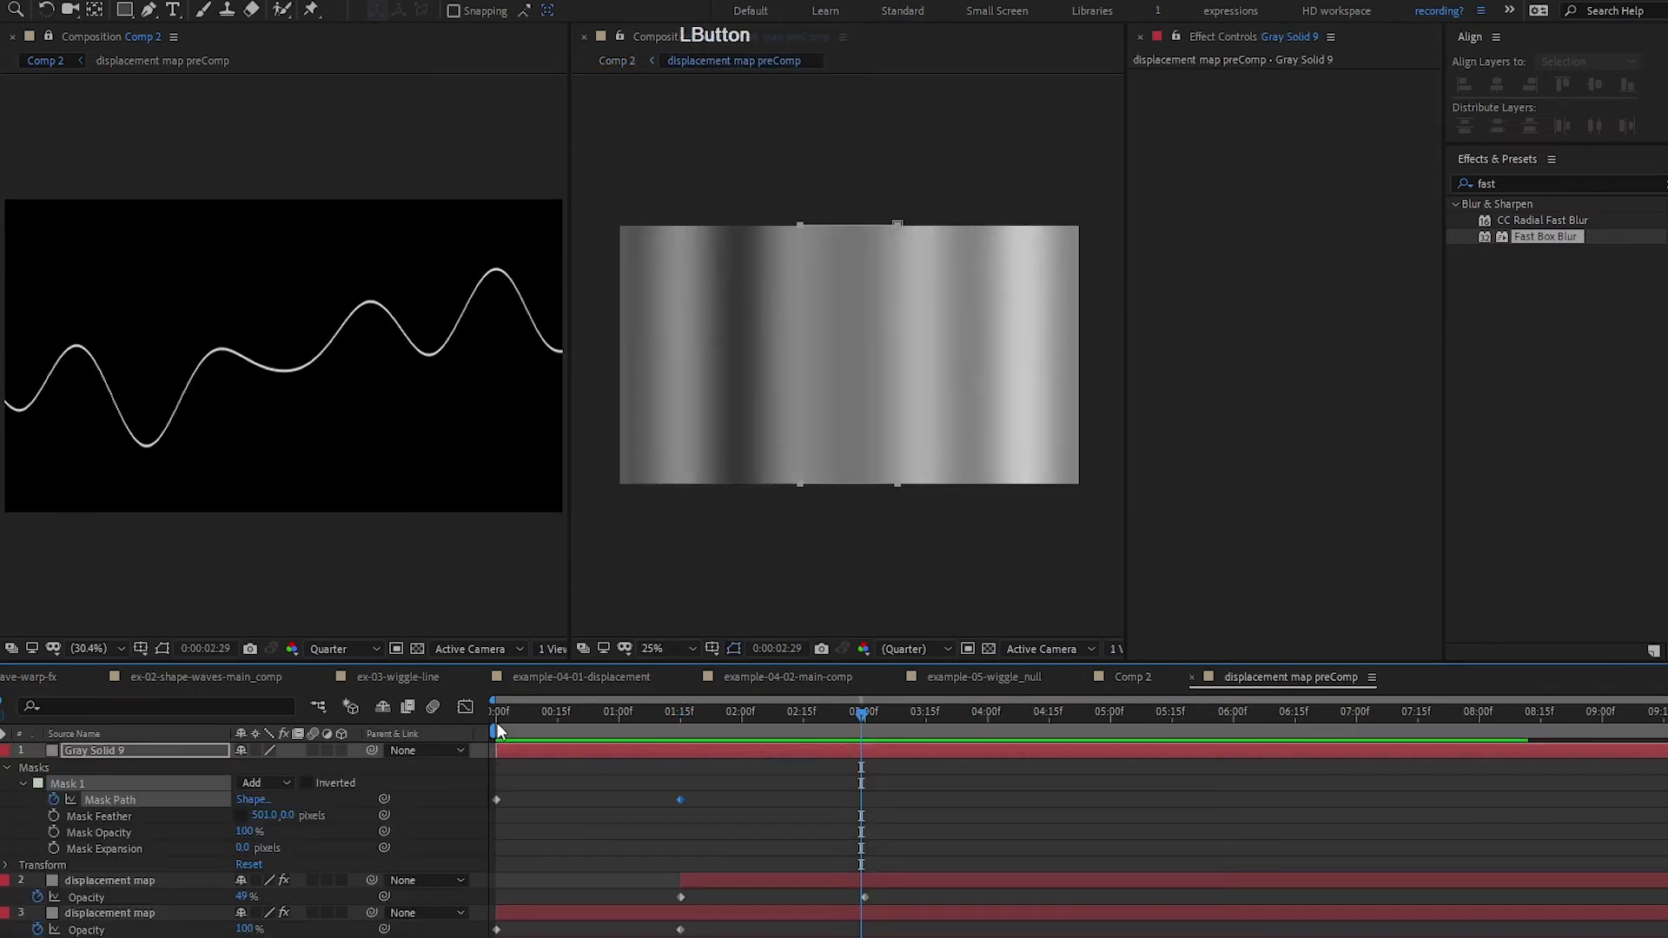
{"action": "left_click_drag", "start_coordinate": [680, 783], "coordinate": [550, 797]}
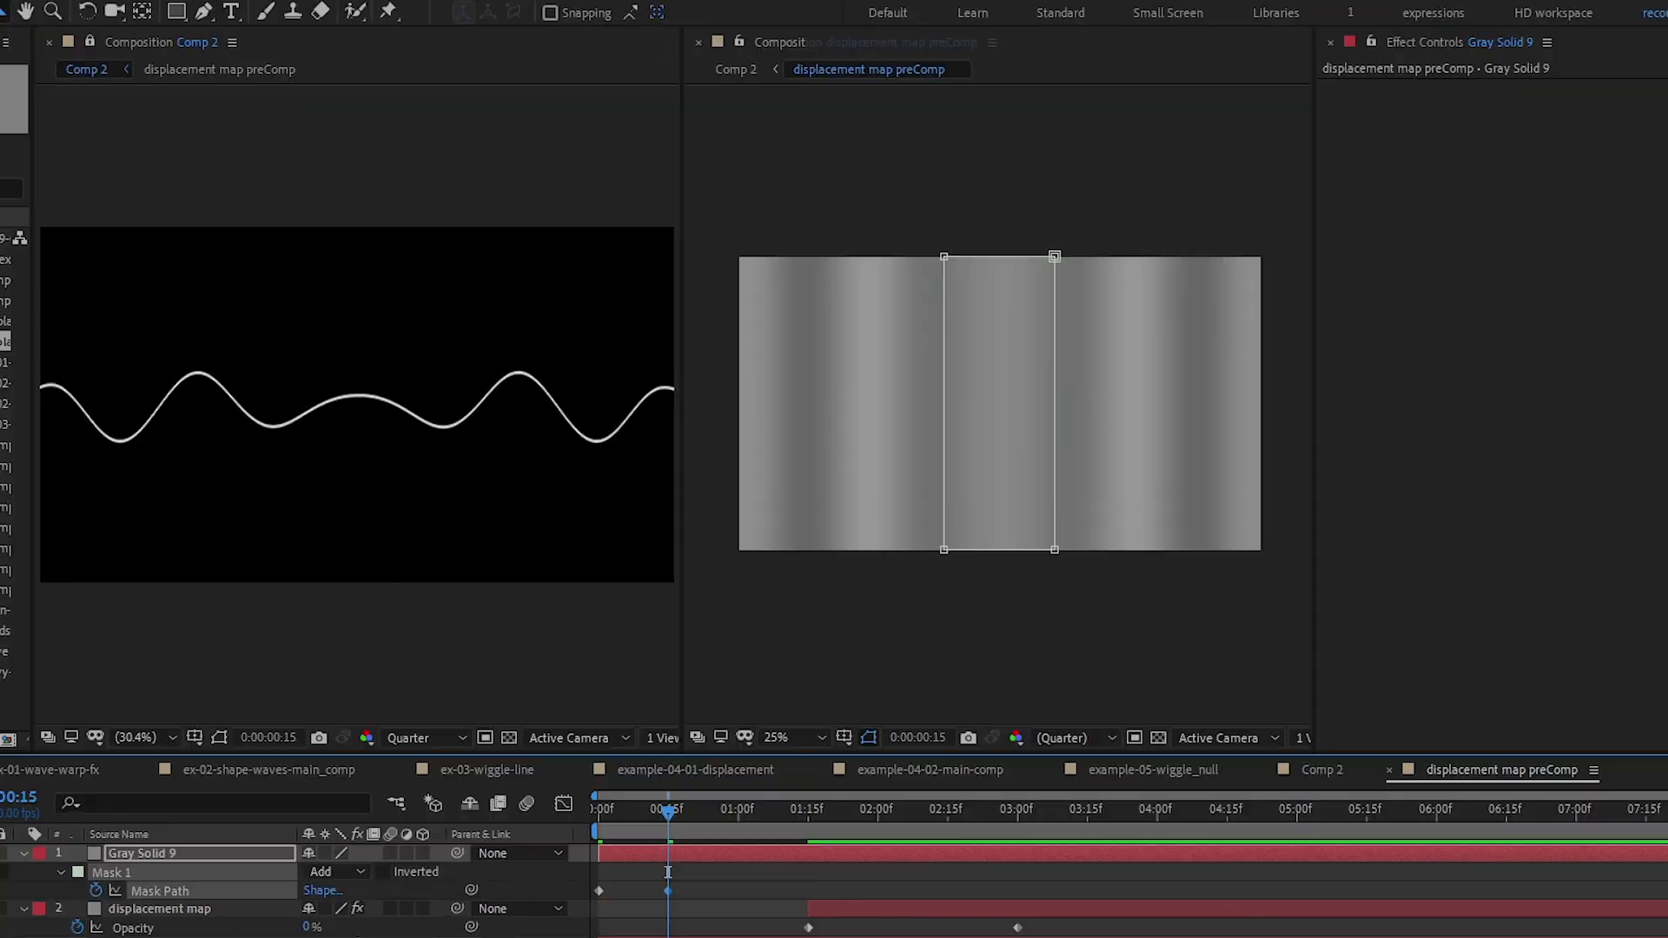
- Set Colorama's Cycle Repetitions to 8 on the displacement map layer 3 and scrub through the denser wave
{"action": "left_click", "coordinate": [540, 832]}
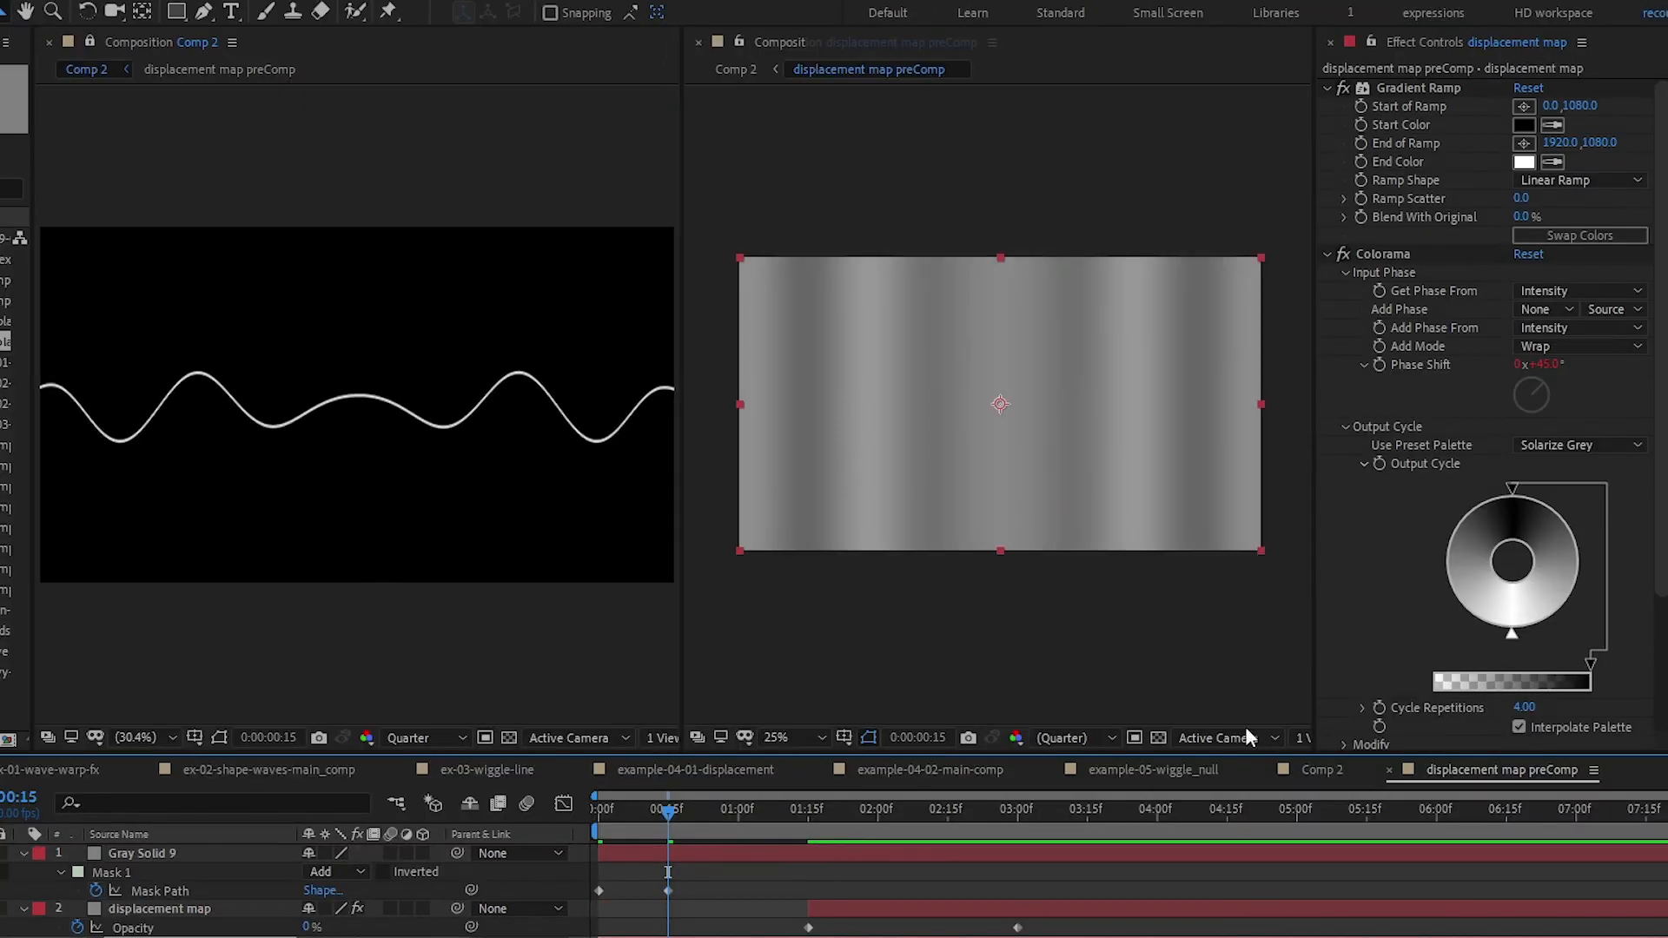
{"action": "left_click", "coordinate": [1379, 509]}
{"action": "scroll", "coordinate": [1468, 555], "scroll_direction": "down", "scroll_amount": 3}
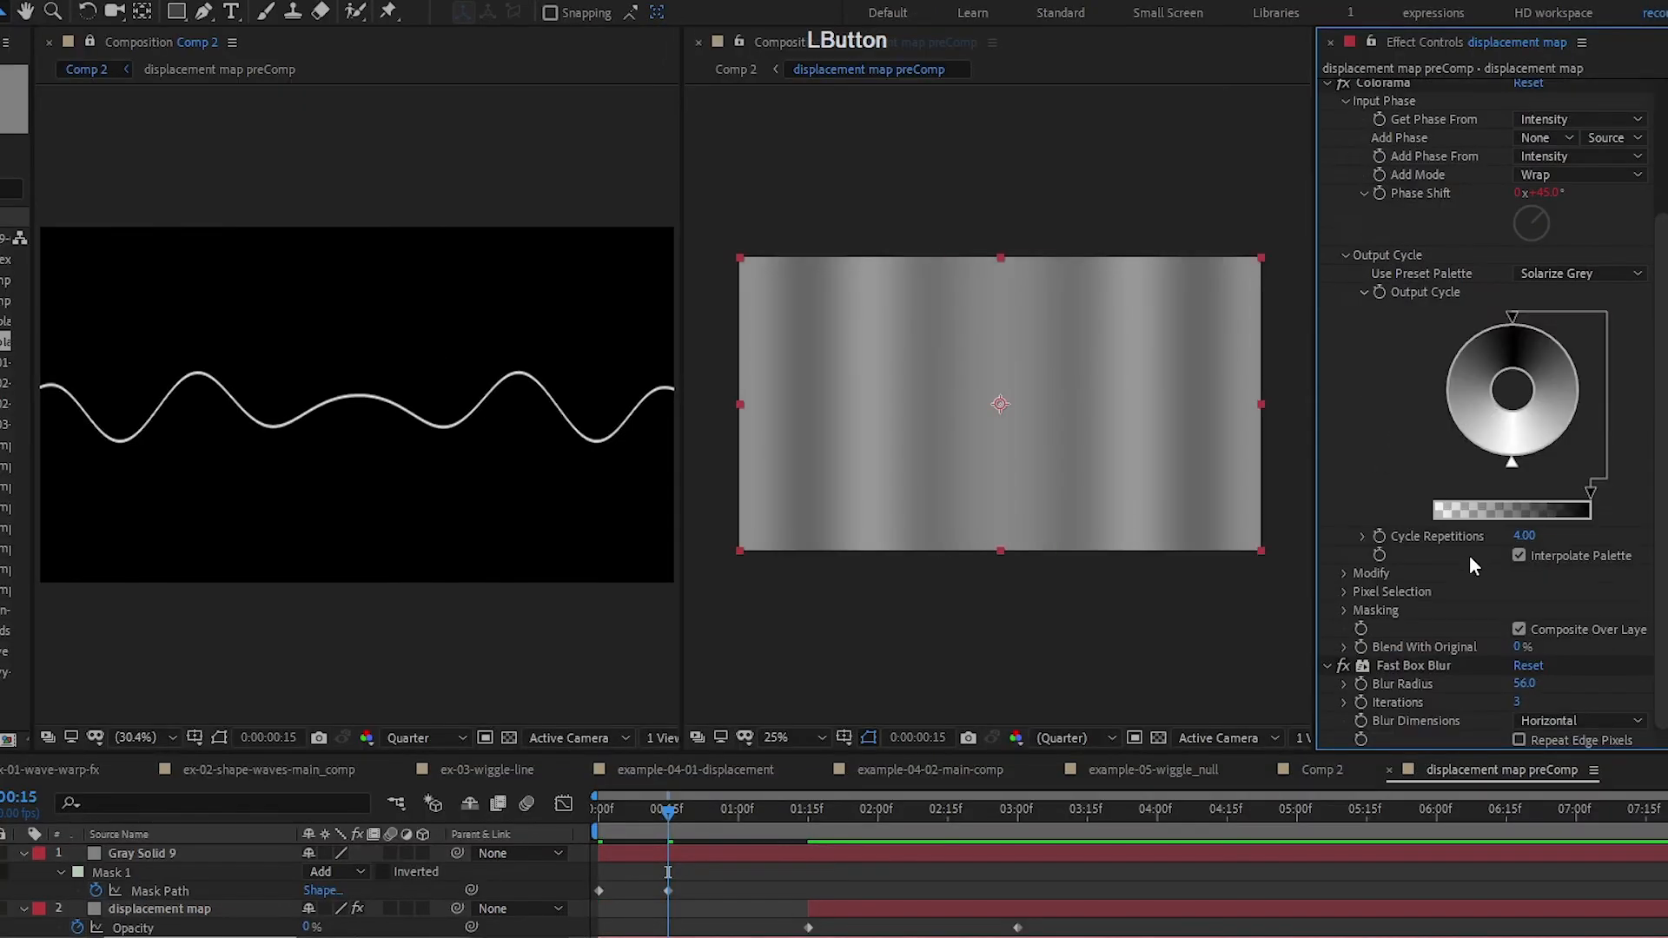
{"action": "left_click", "coordinate": [1524, 537]}
{"action": "type", "text": "8"}
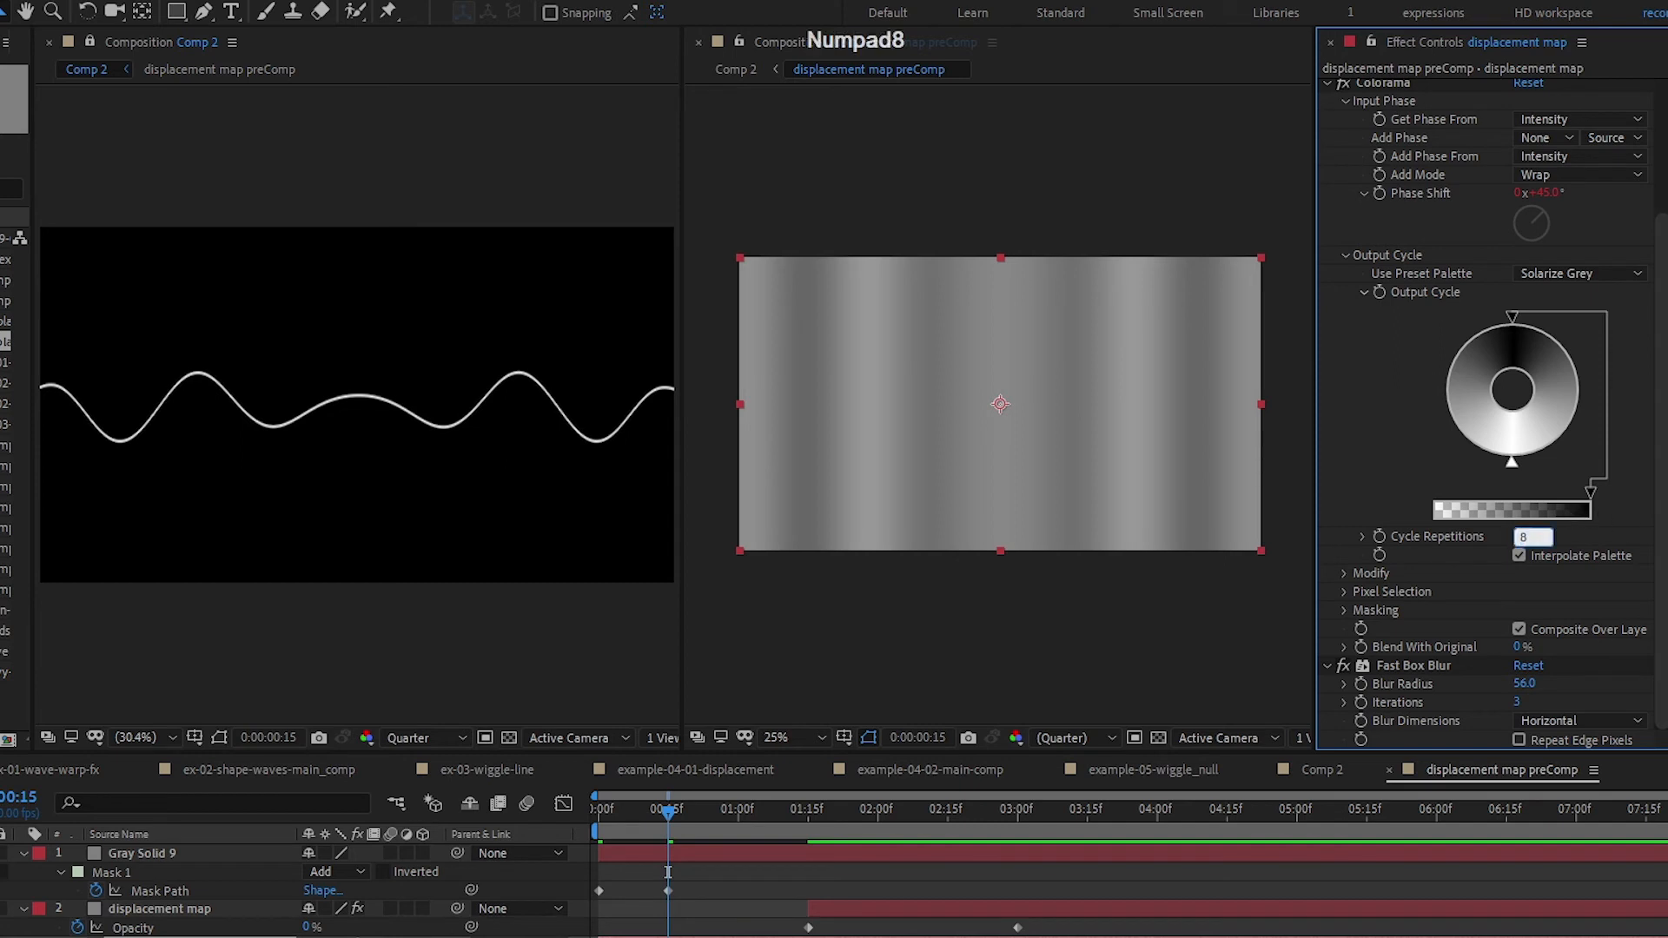
{"action": "key", "text": "Return"}
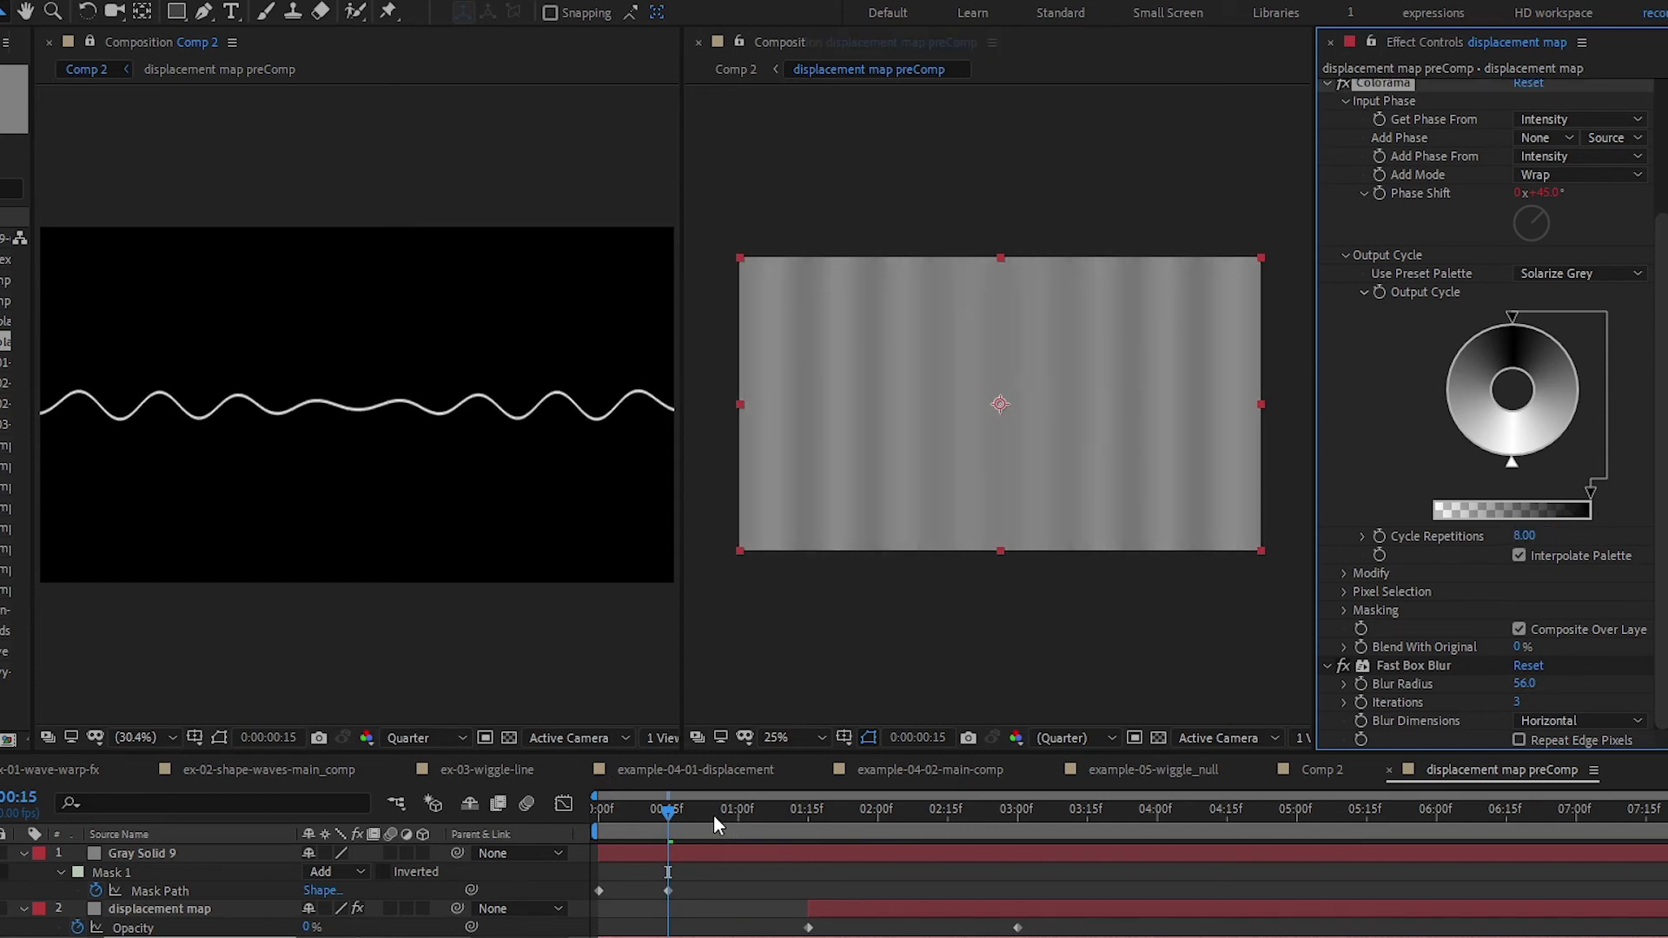
{"action": "left_click_drag", "start_coordinate": [714, 815], "coordinate": [872, 825]}
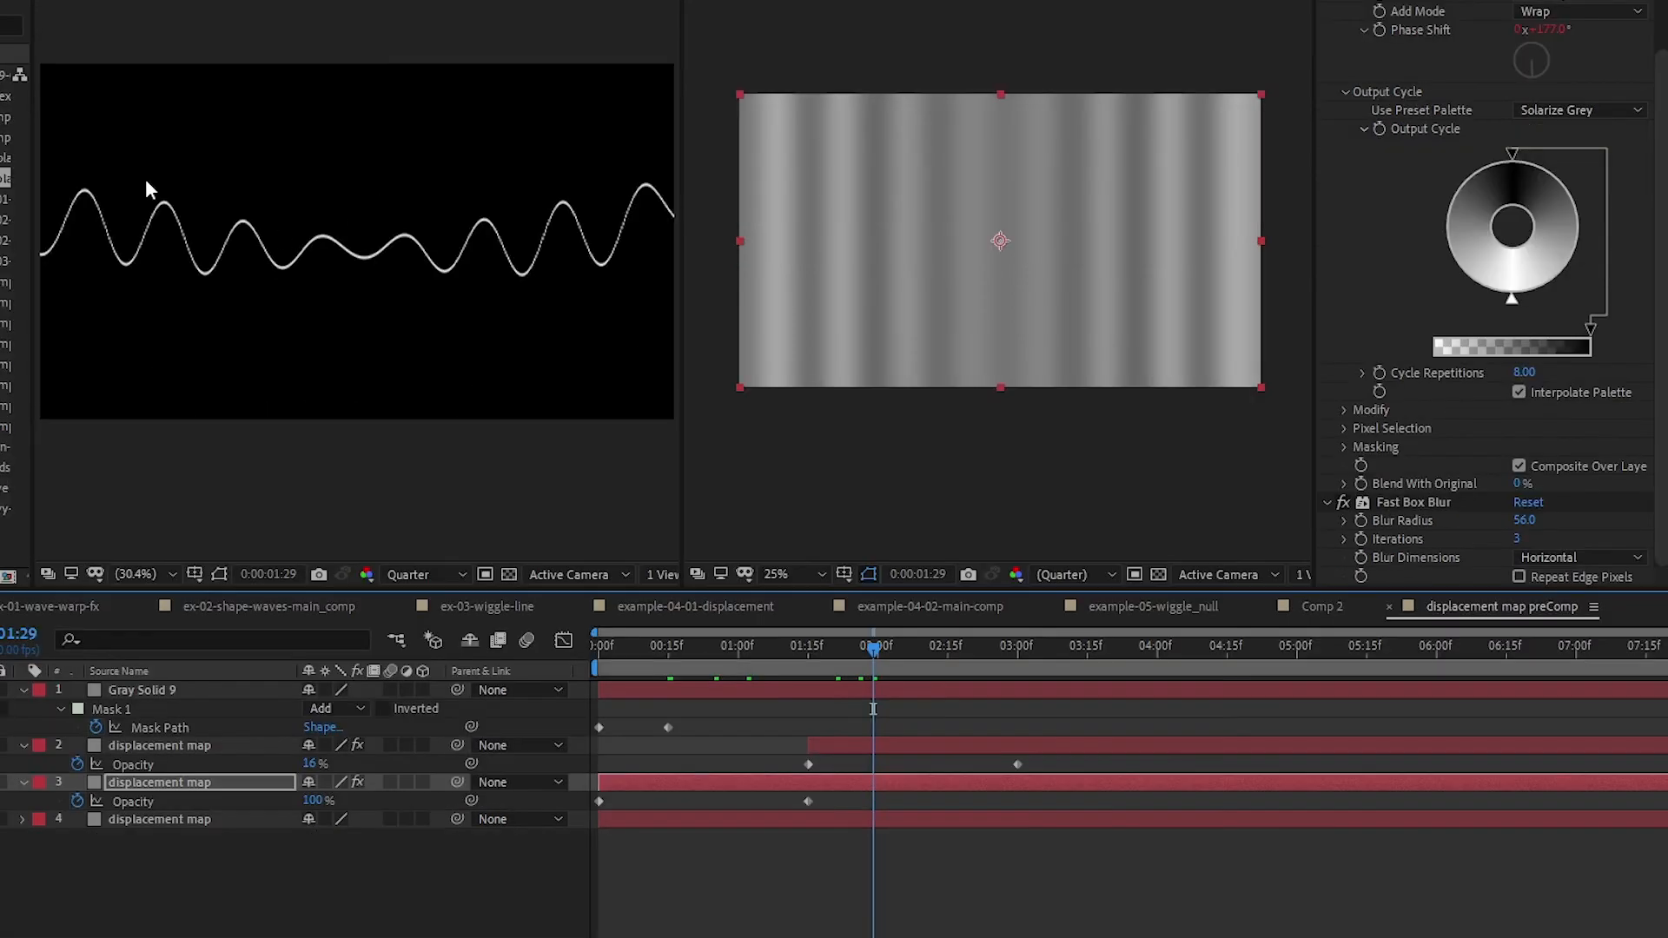
- Rename the gray solid layer as Pin middle
{"action": "left_click", "coordinate": [184, 684]}
{"action": "key", "text": "Return"}
{"action": "type", "text": "middle"}
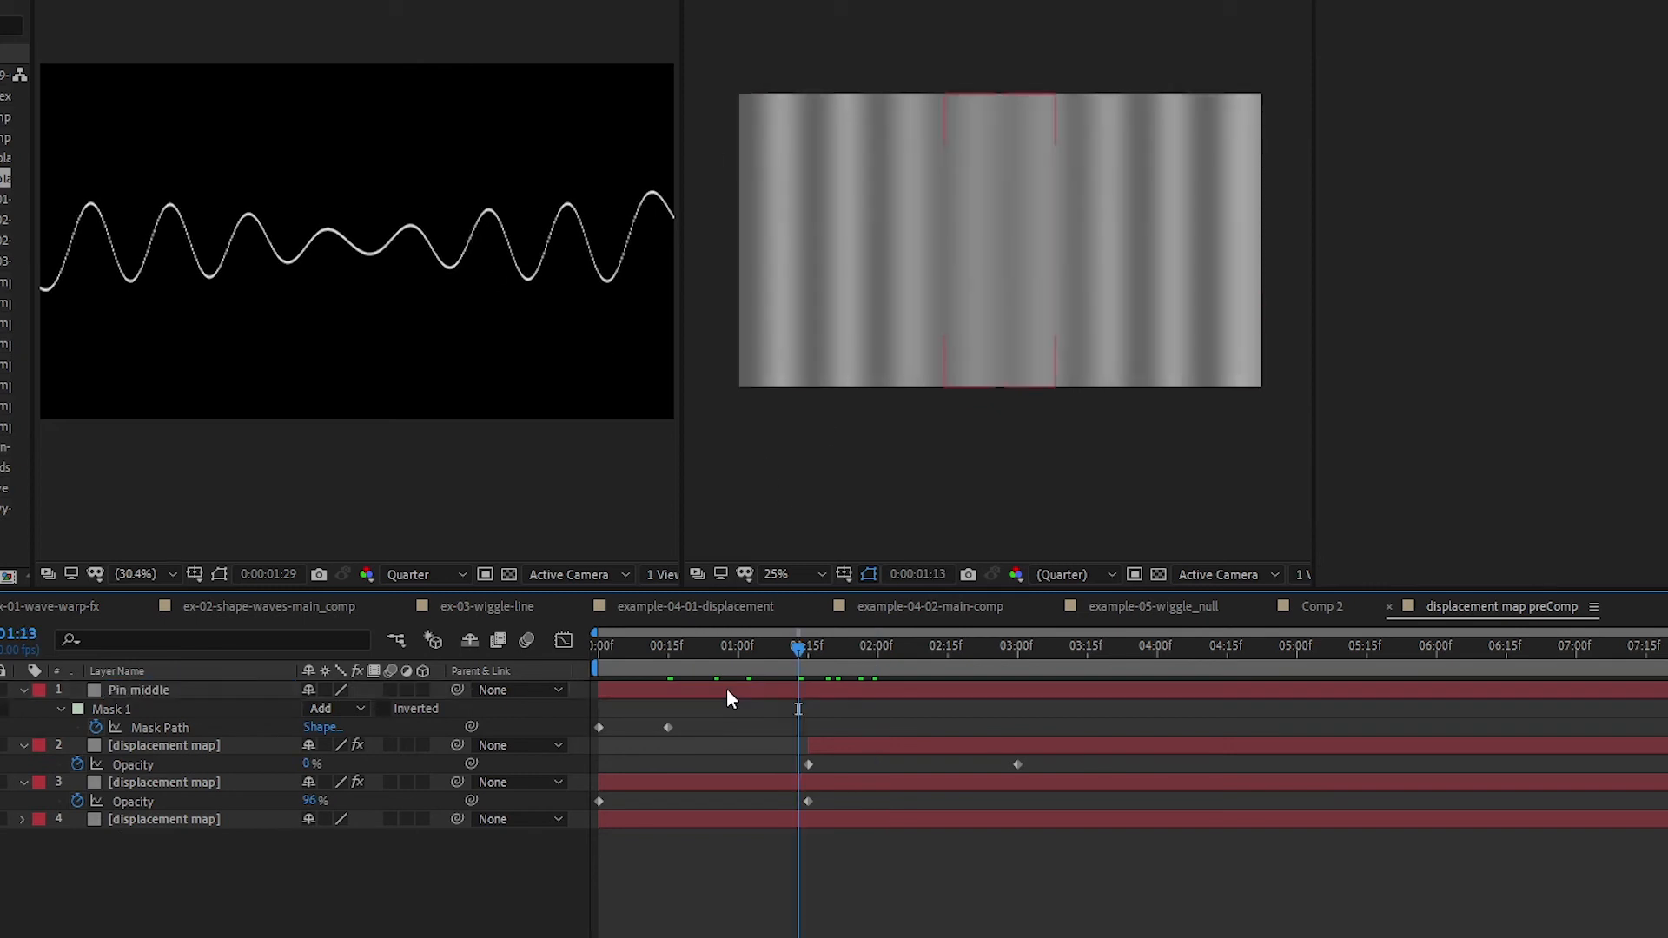
- Duplicate the Pin middle layer and rename the copy as Pin sides
{"action": "left_click", "coordinate": [726, 689]}
{"action": "key", "text": "ctrl+d"}
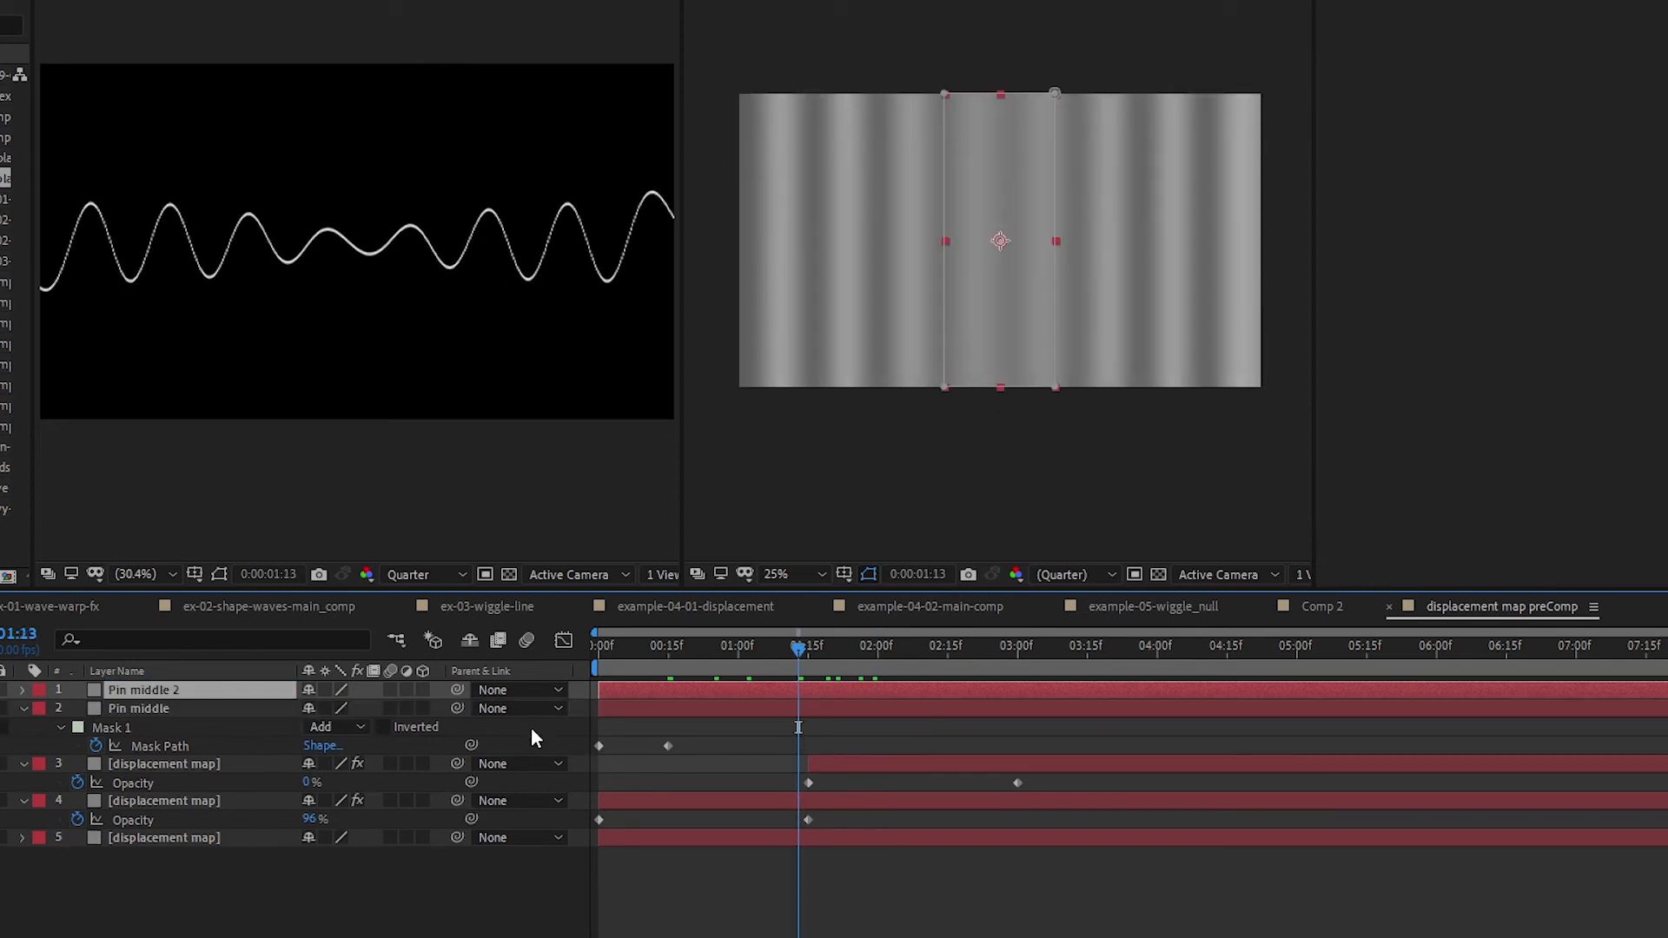
{"action": "key", "text": "Return"}
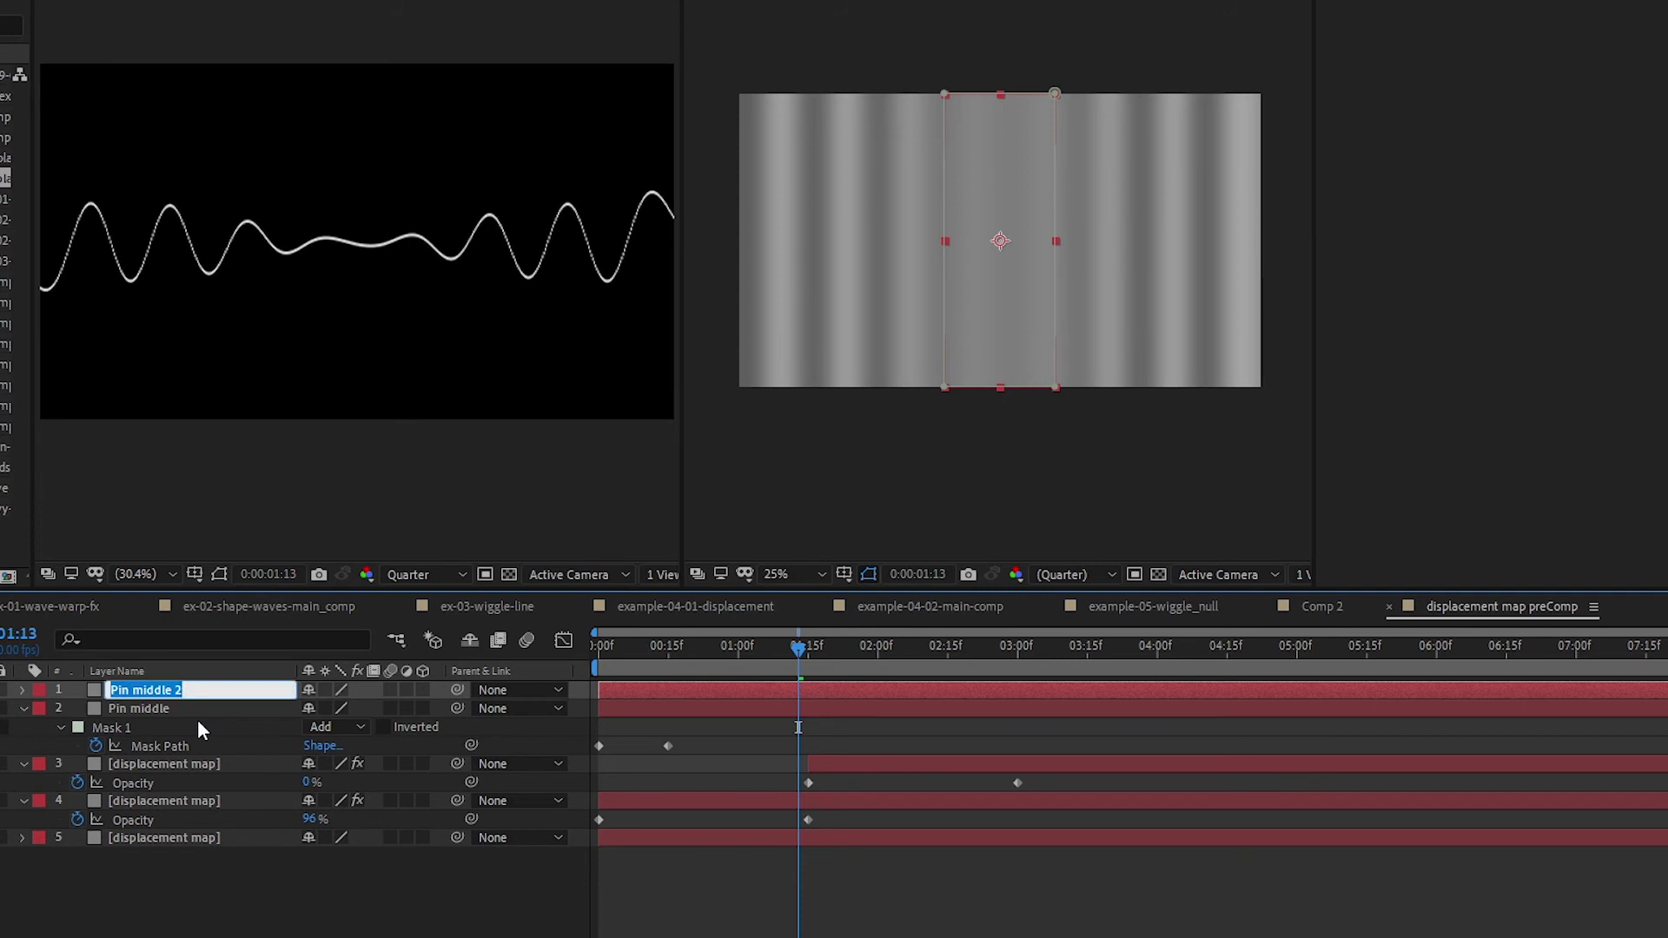
{"action": "type", "text": "Pin side"}
{"action": "key", "text": "Return"}
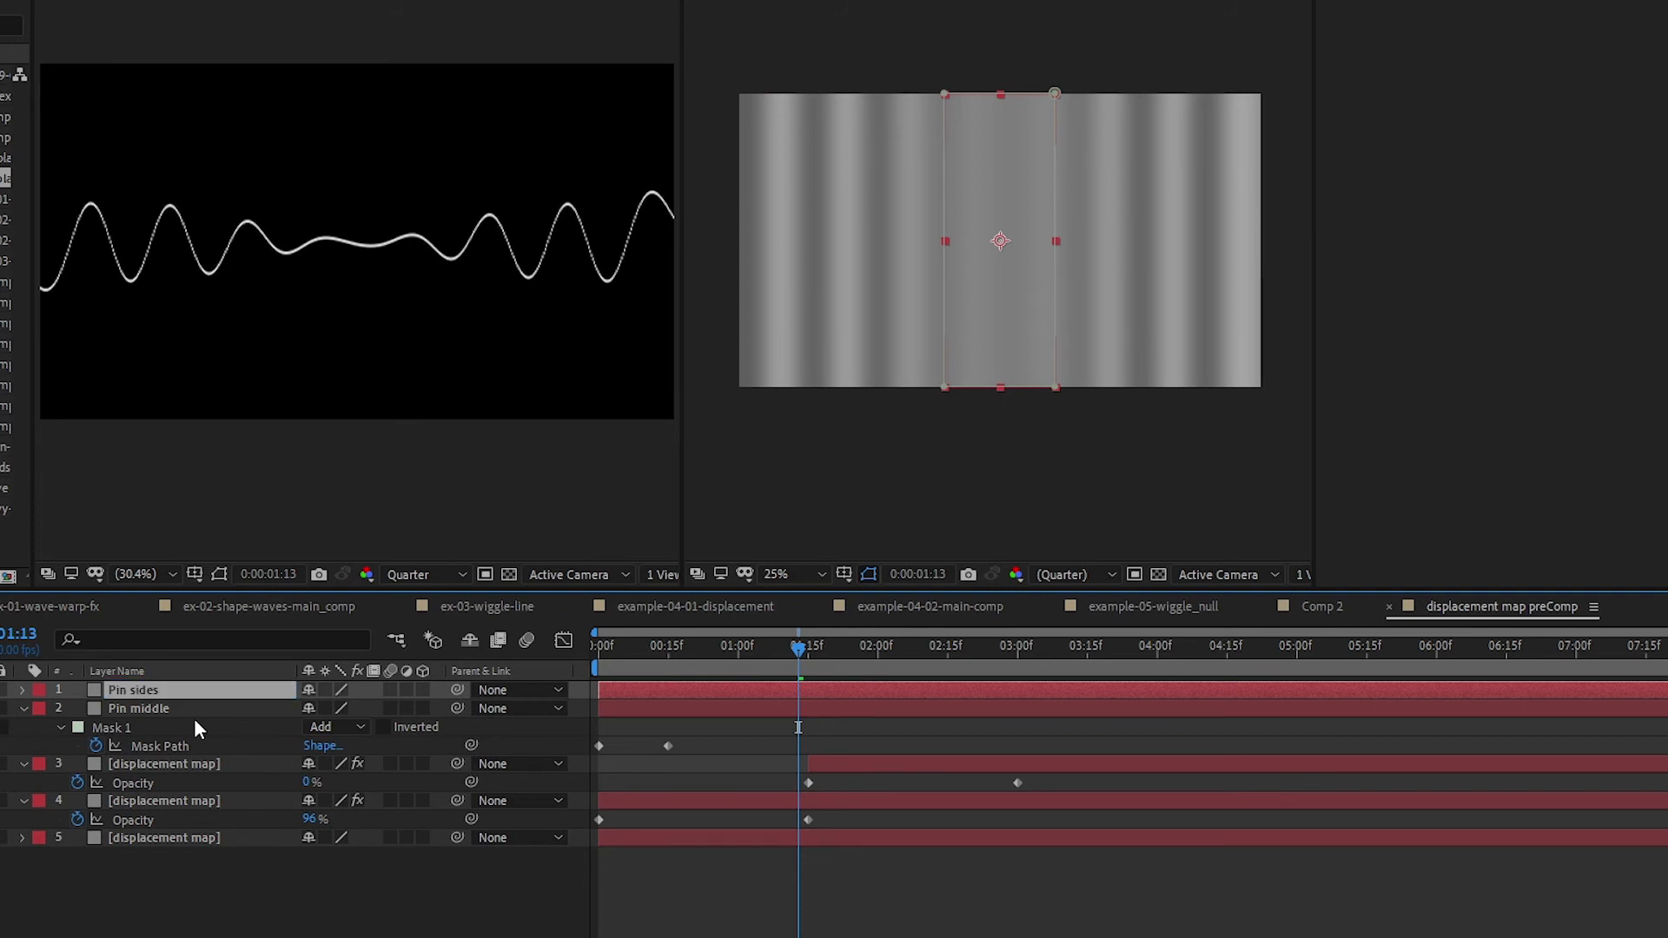
- Show the Pin sides layer's mask properties, go to its 0:15 keyframe and set Mask 1's mode to Subtract
{"action": "key", "text": "m"}
{"action": "key", "text": "shift+f"}
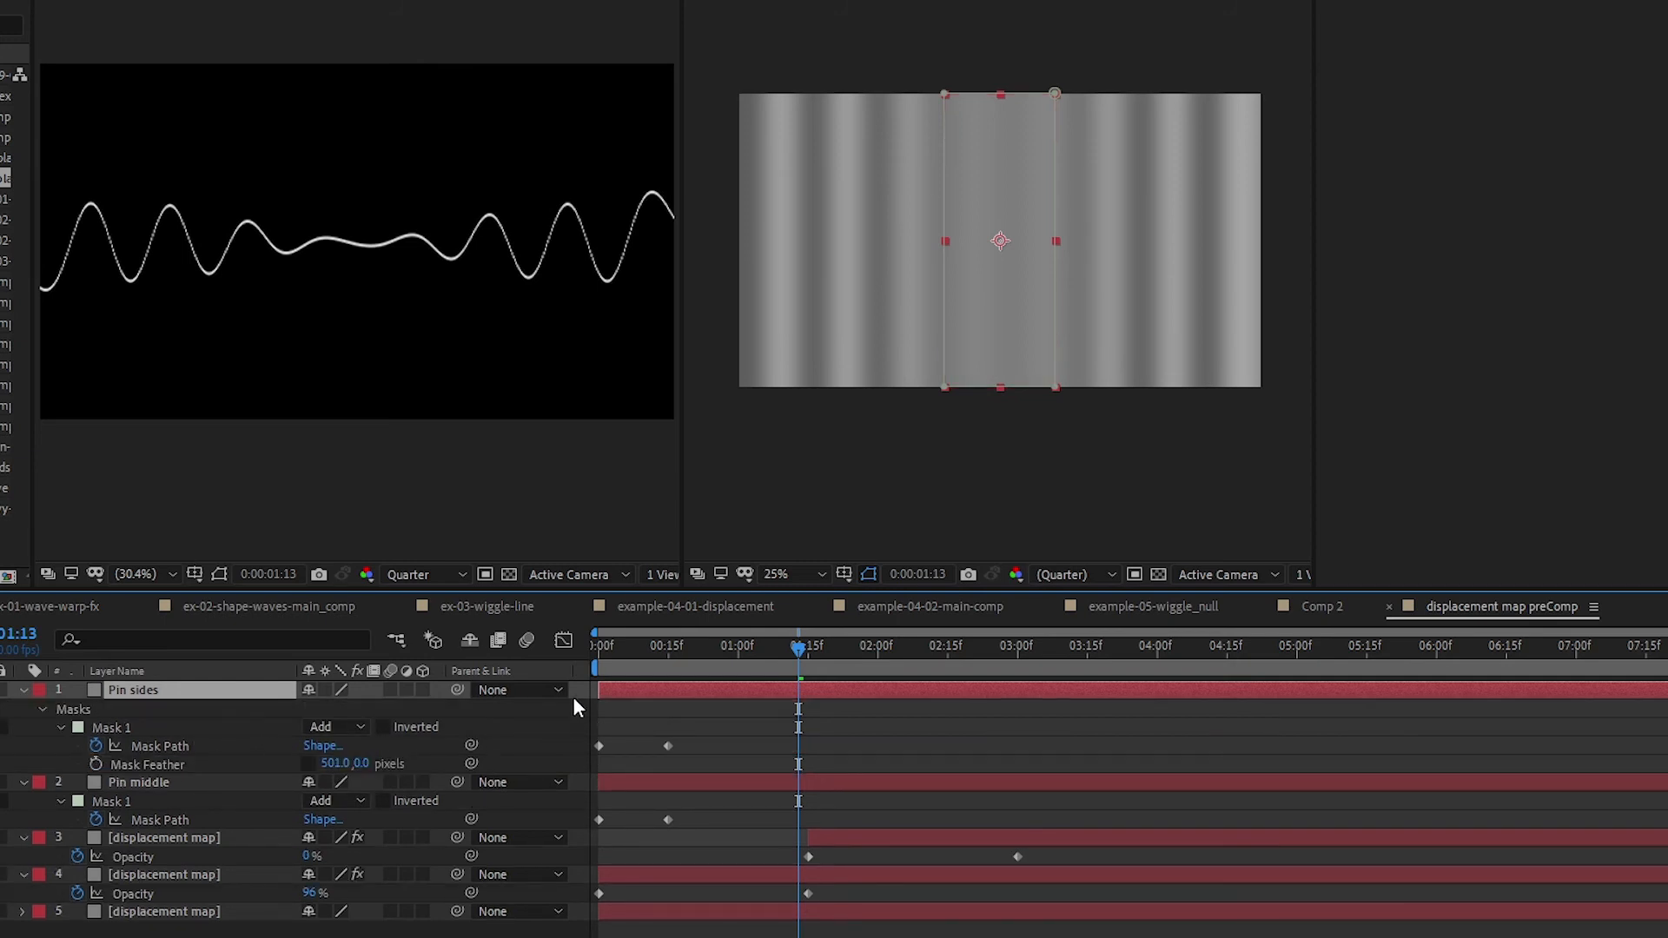
{"action": "left_click", "coordinate": [667, 671]}
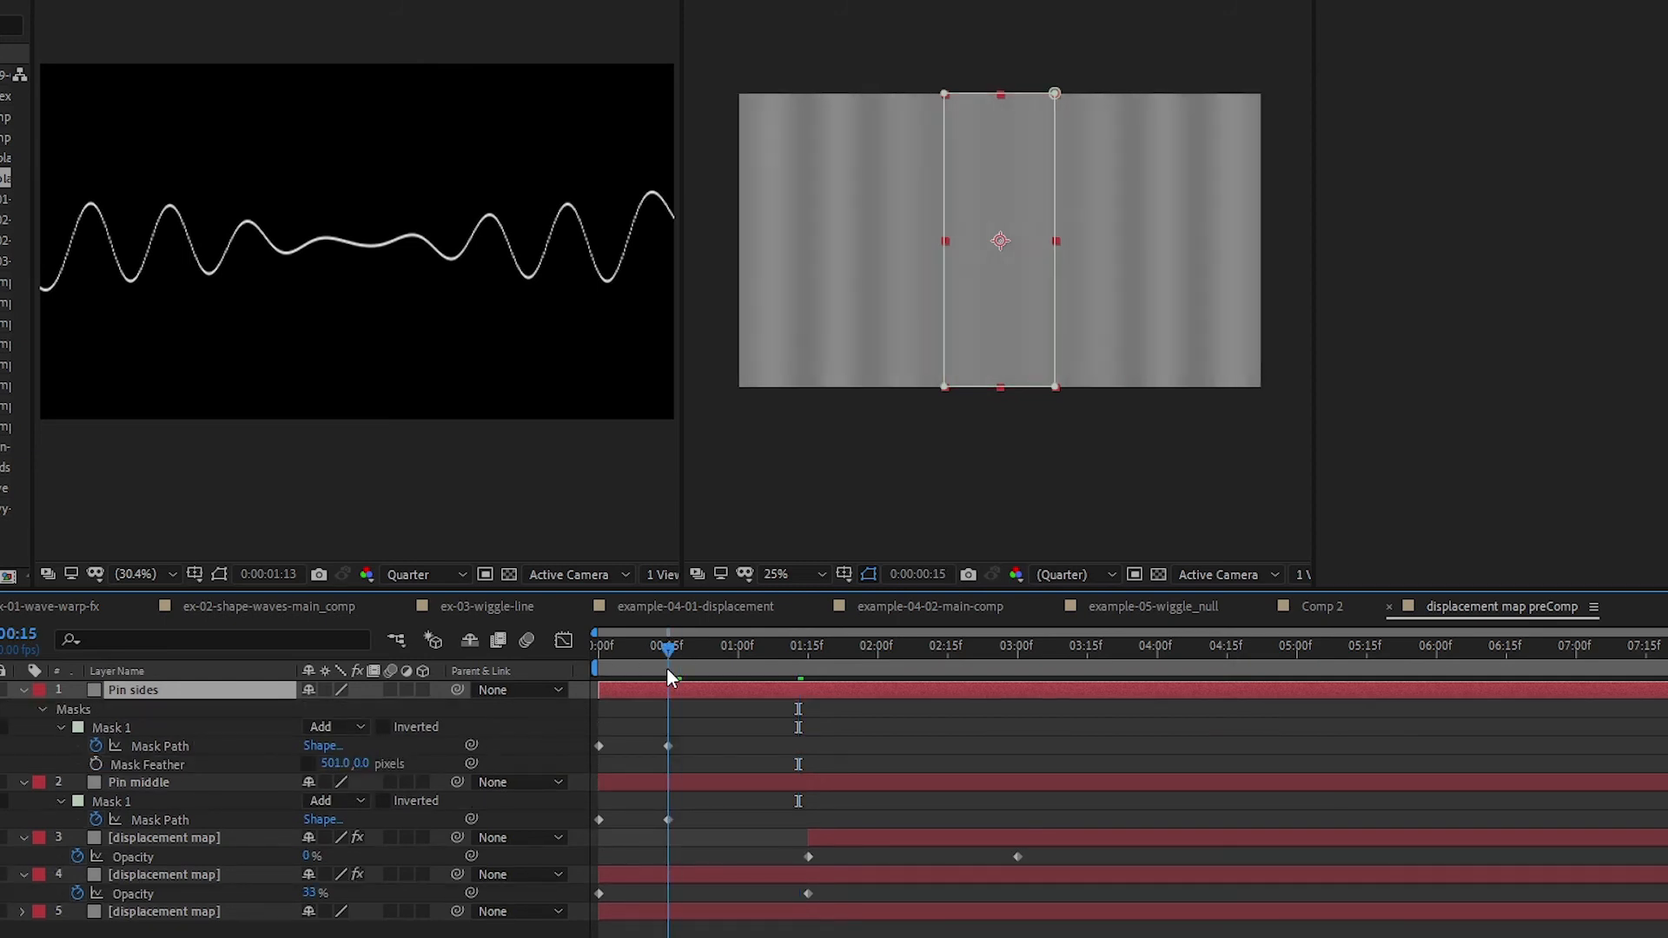
{"action": "left_click", "coordinate": [348, 730]}
{"action": "left_click", "coordinate": [373, 801]}
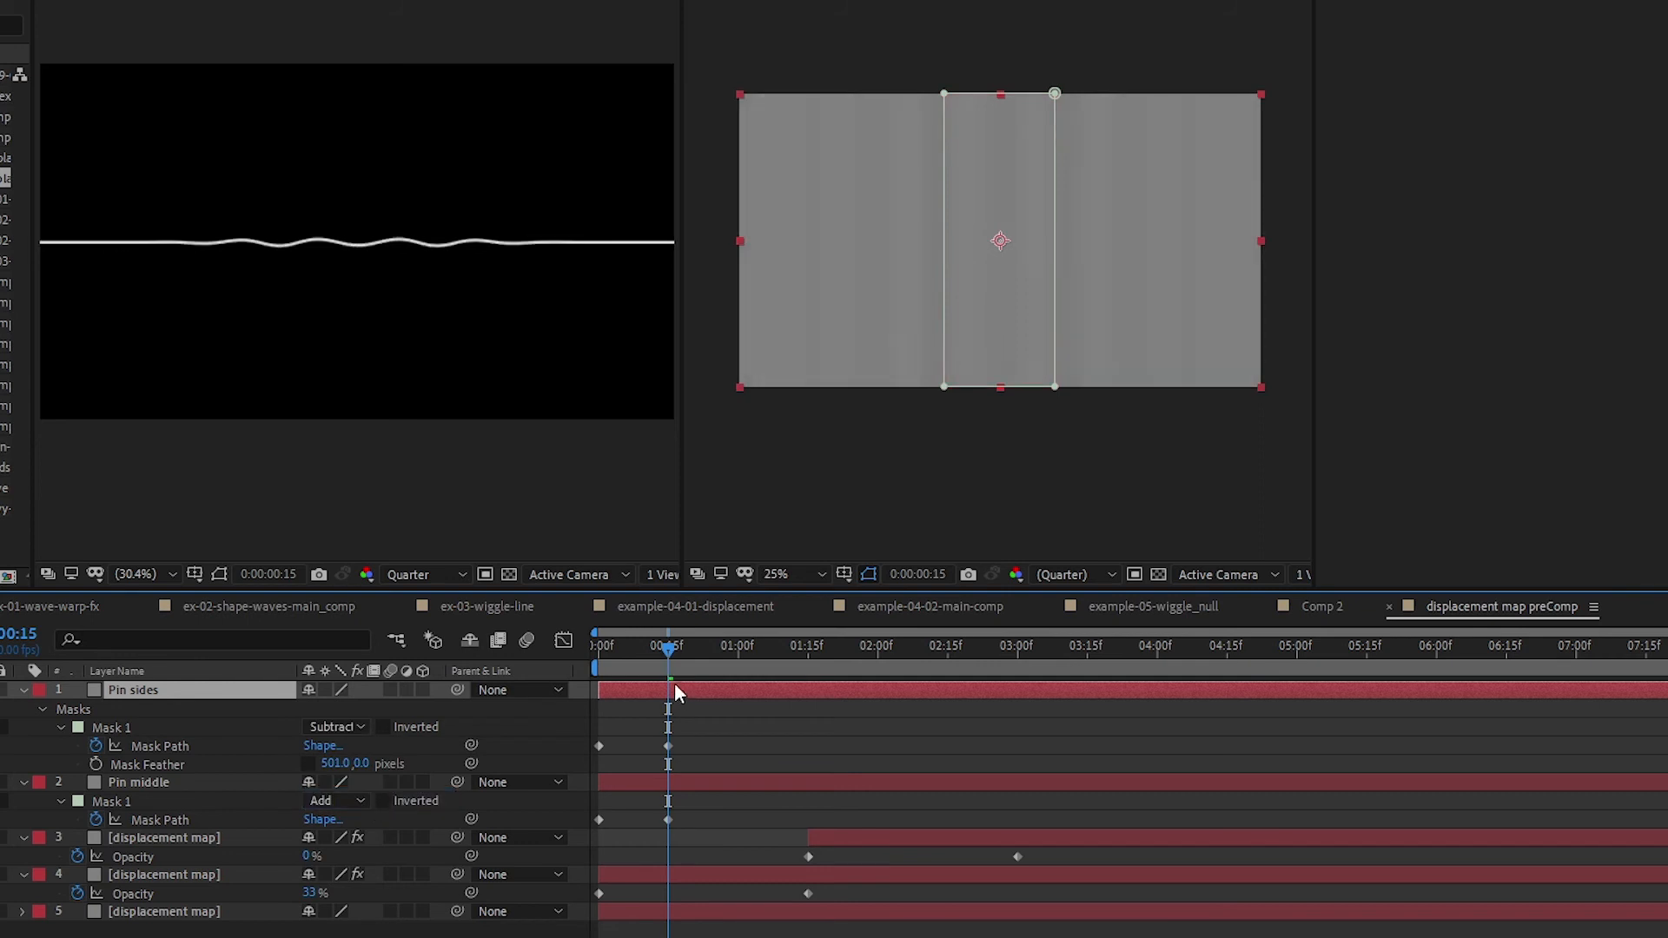
- Widen the Pin sides mask at its 0:15 keyframe until it nearly reaches the frame's side edges, and preview the animation from the start
{"action": "double_click", "coordinate": [1055, 389]}
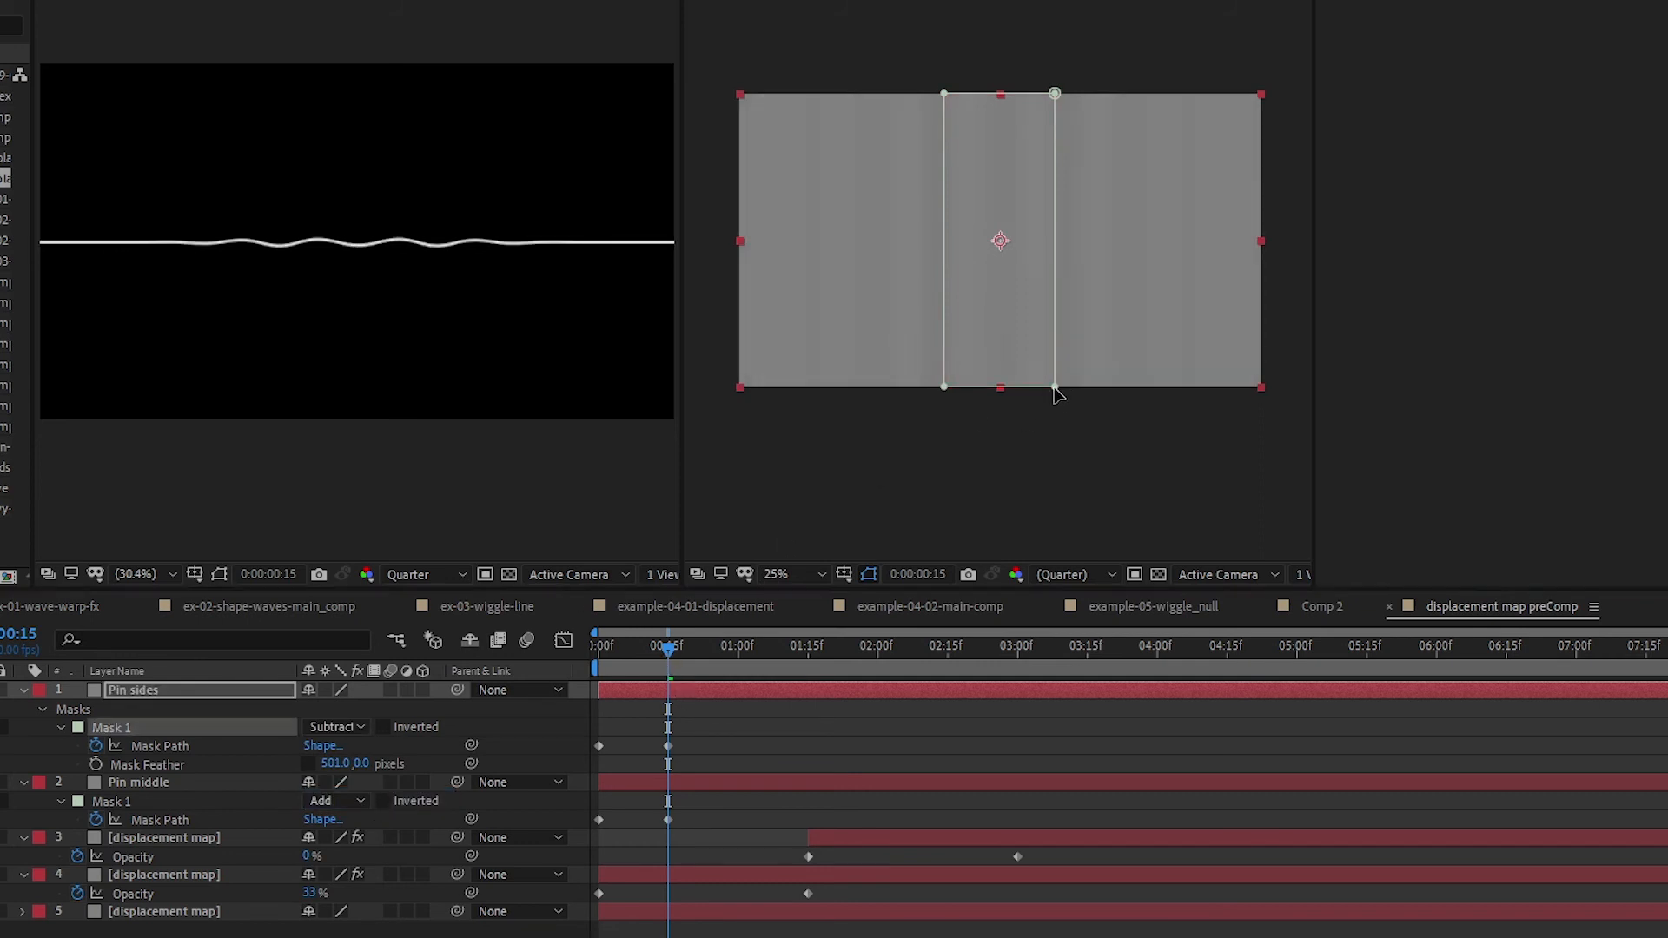
{"action": "left_click_drag", "start_coordinate": [1055, 241], "coordinate": [1212, 242]}
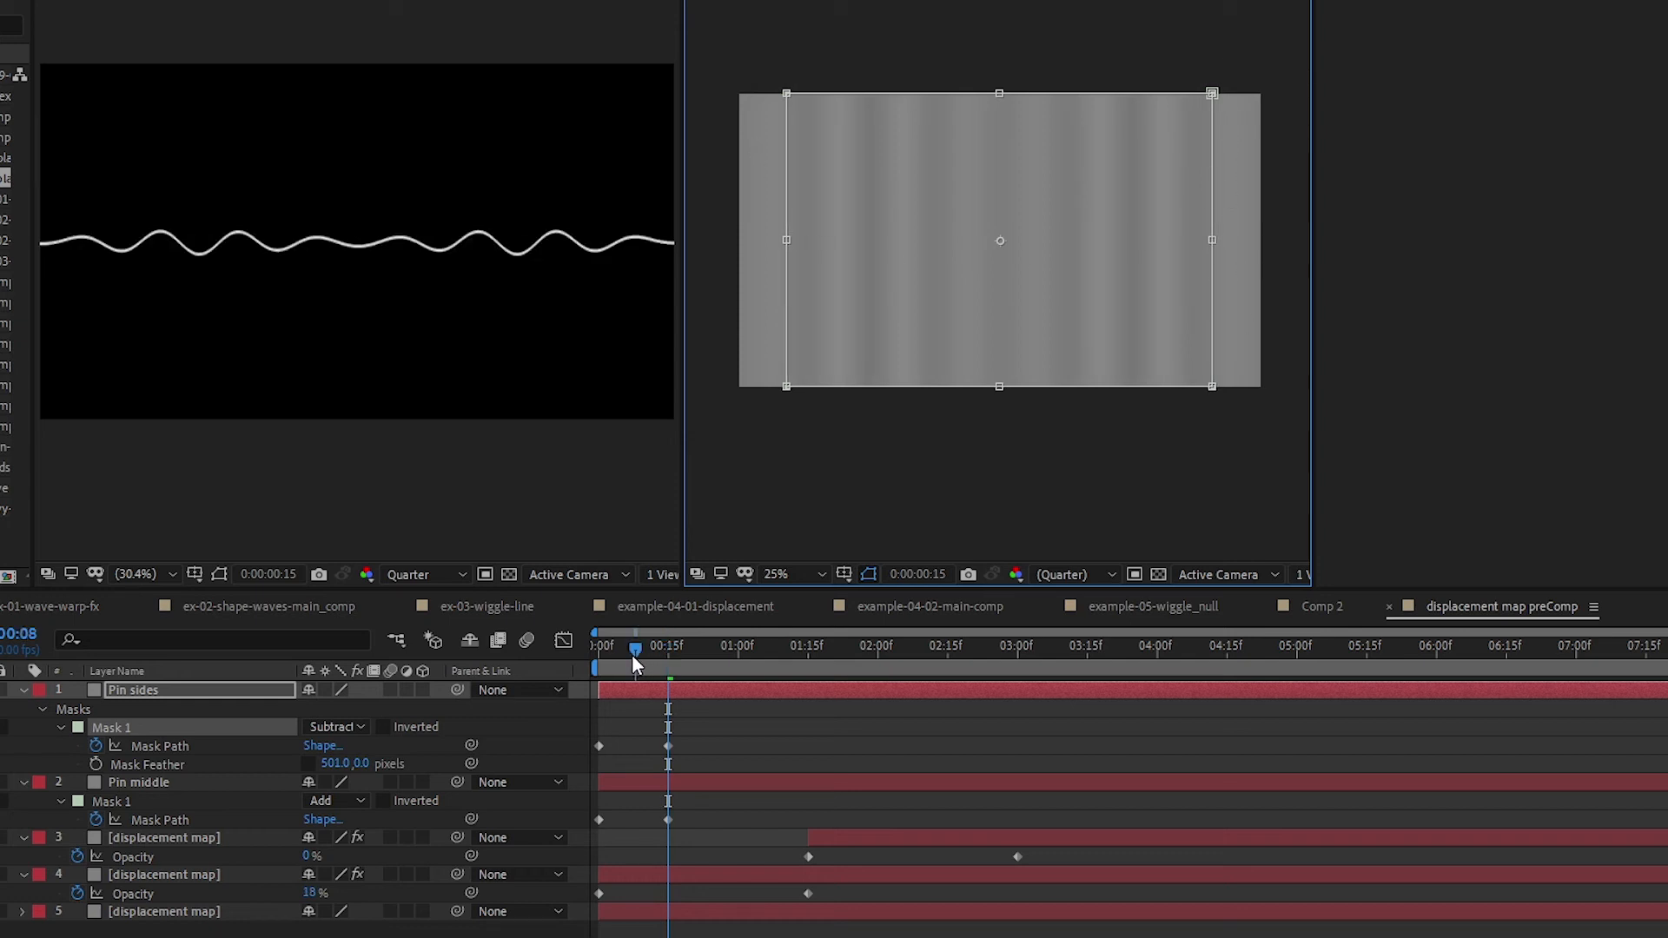
{"action": "left_click_drag", "start_coordinate": [632, 654], "coordinate": [686, 643]}
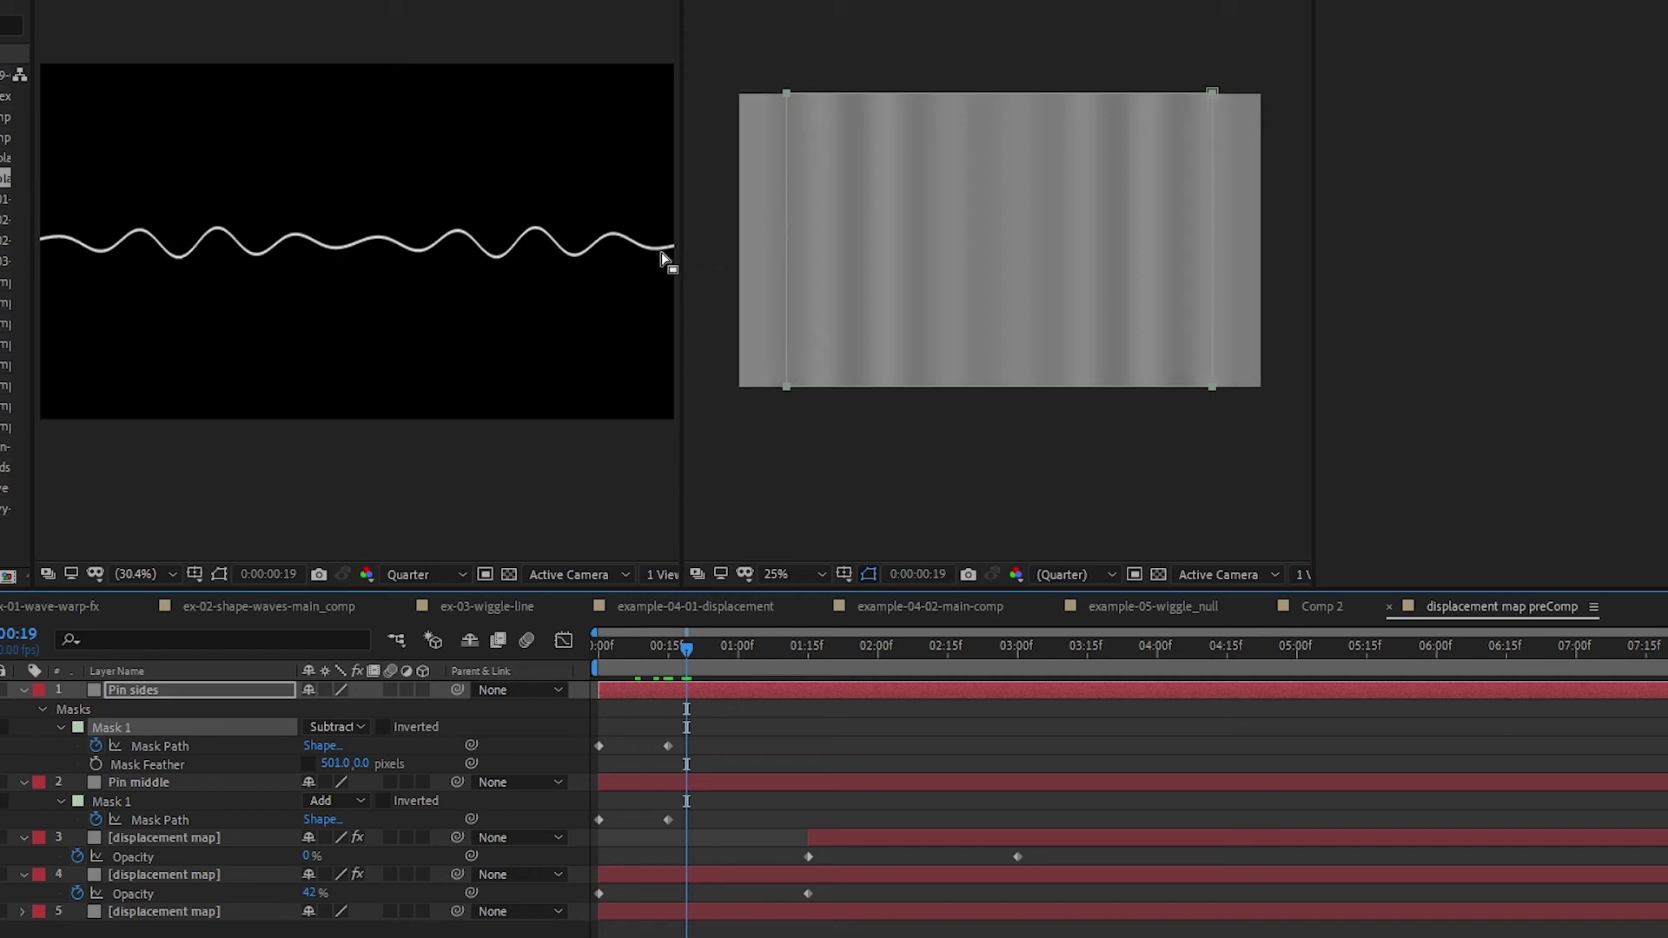
{"action": "key", "text": "Home"}
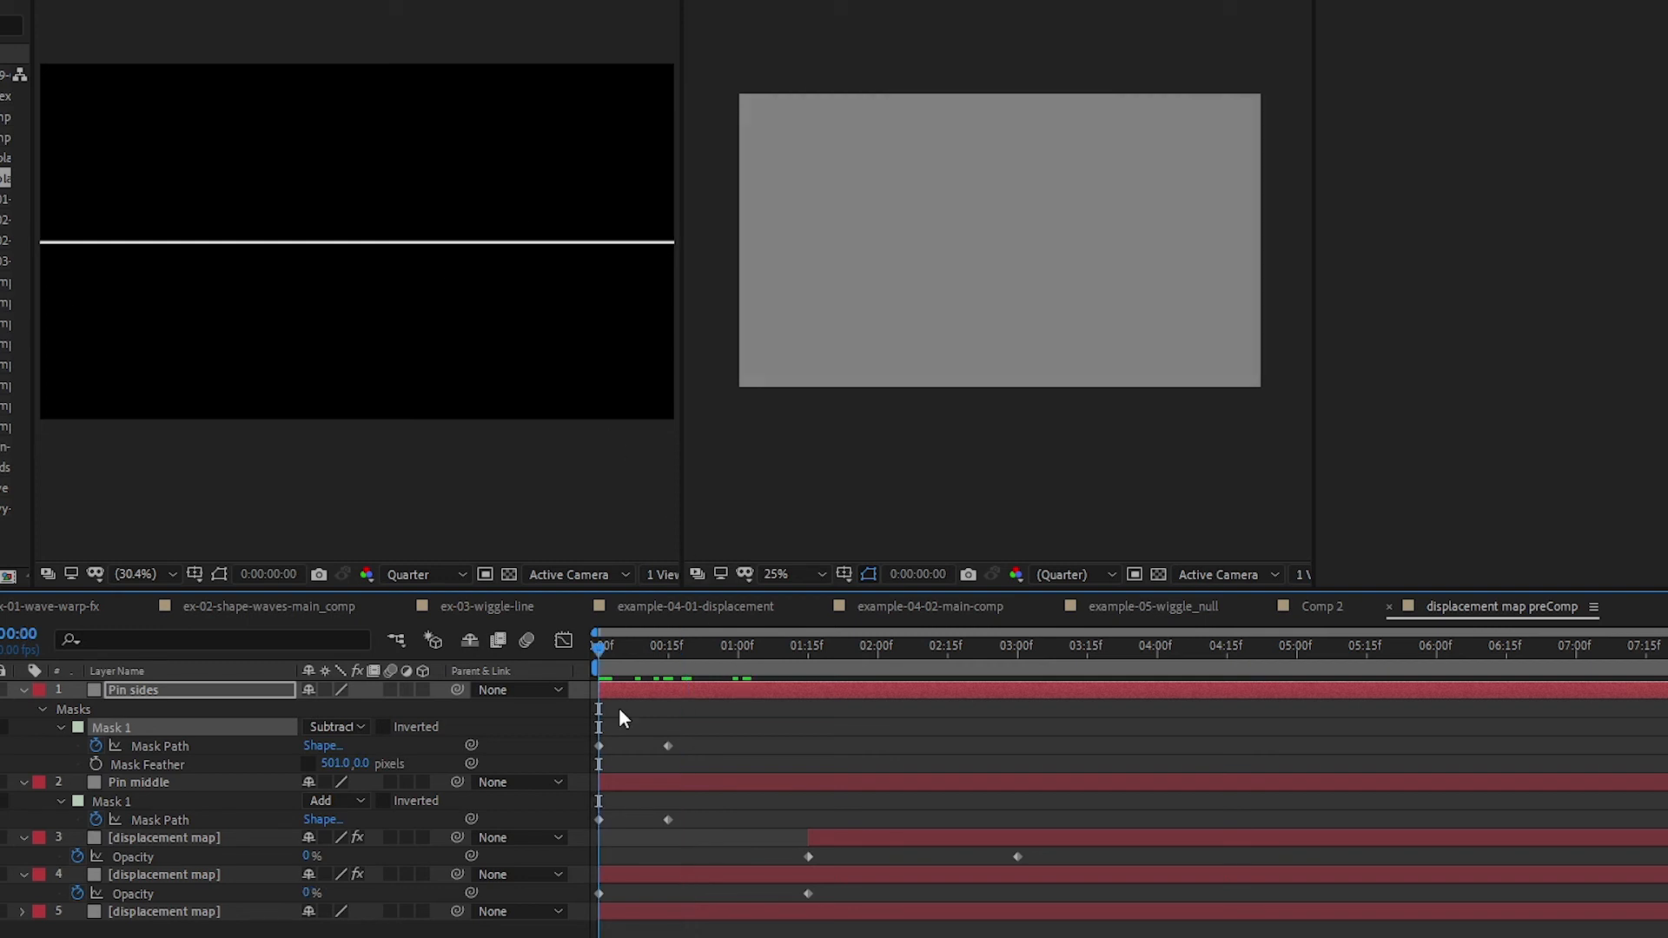
{"action": "key", "text": "space"}
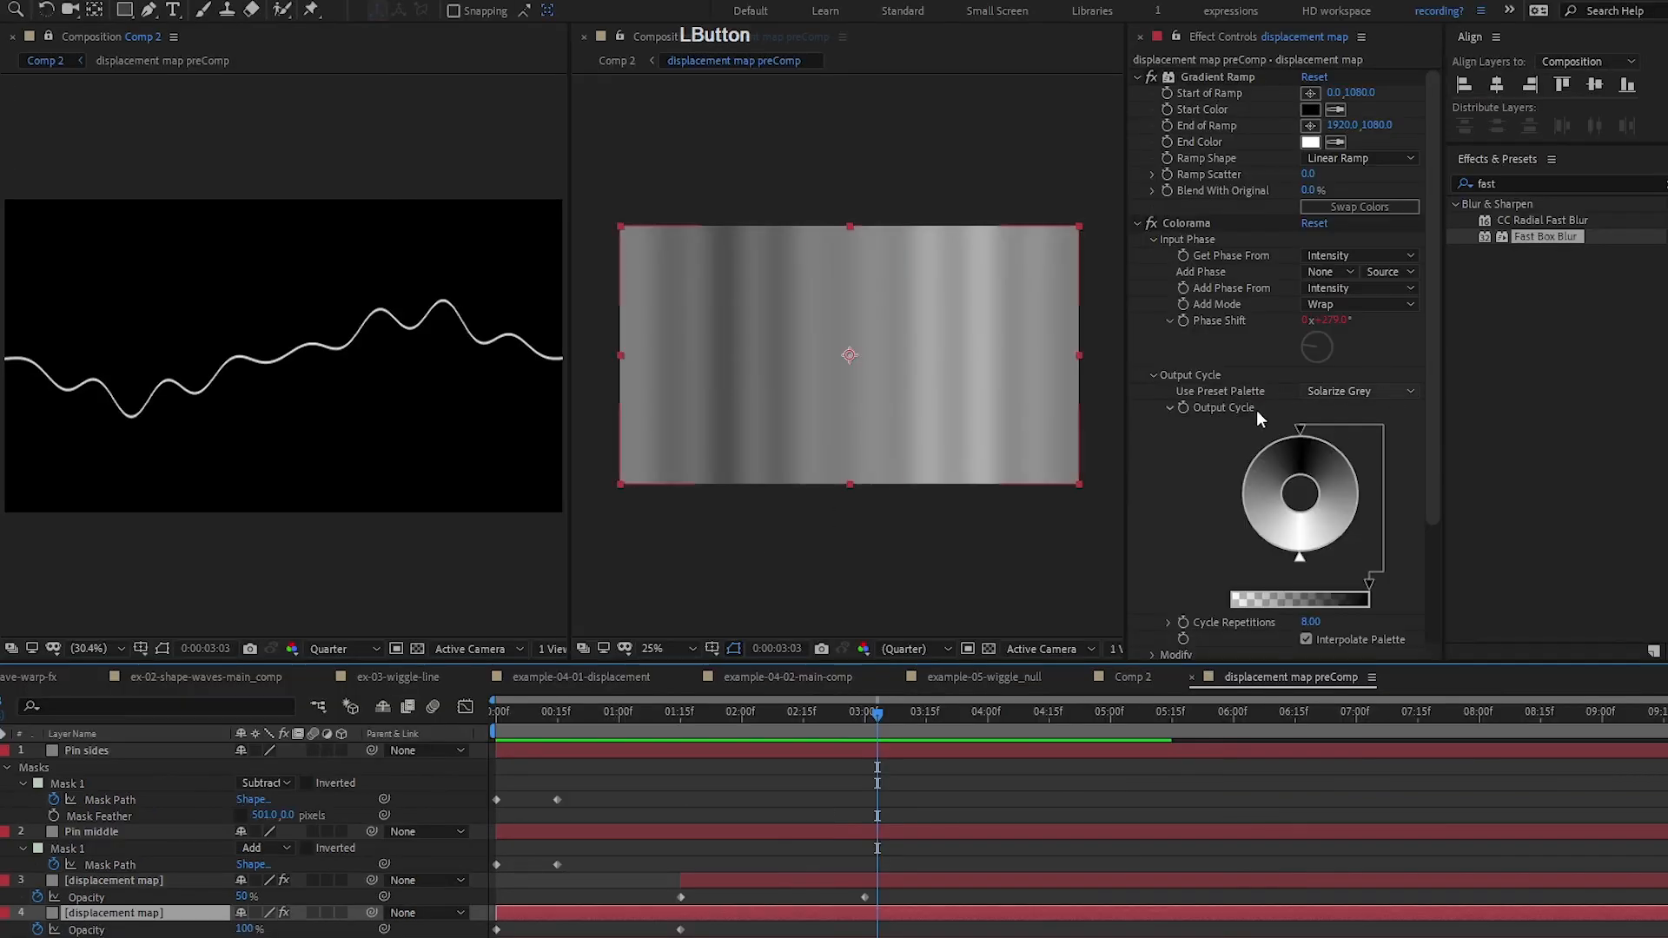
- Add a Curves effect to the displacement map layer 4 and shape its RGB curve into an S to increase contrast
{"action": "scroll", "coordinate": [1191, 537], "scroll_direction": "down", "scroll_amount": 3}
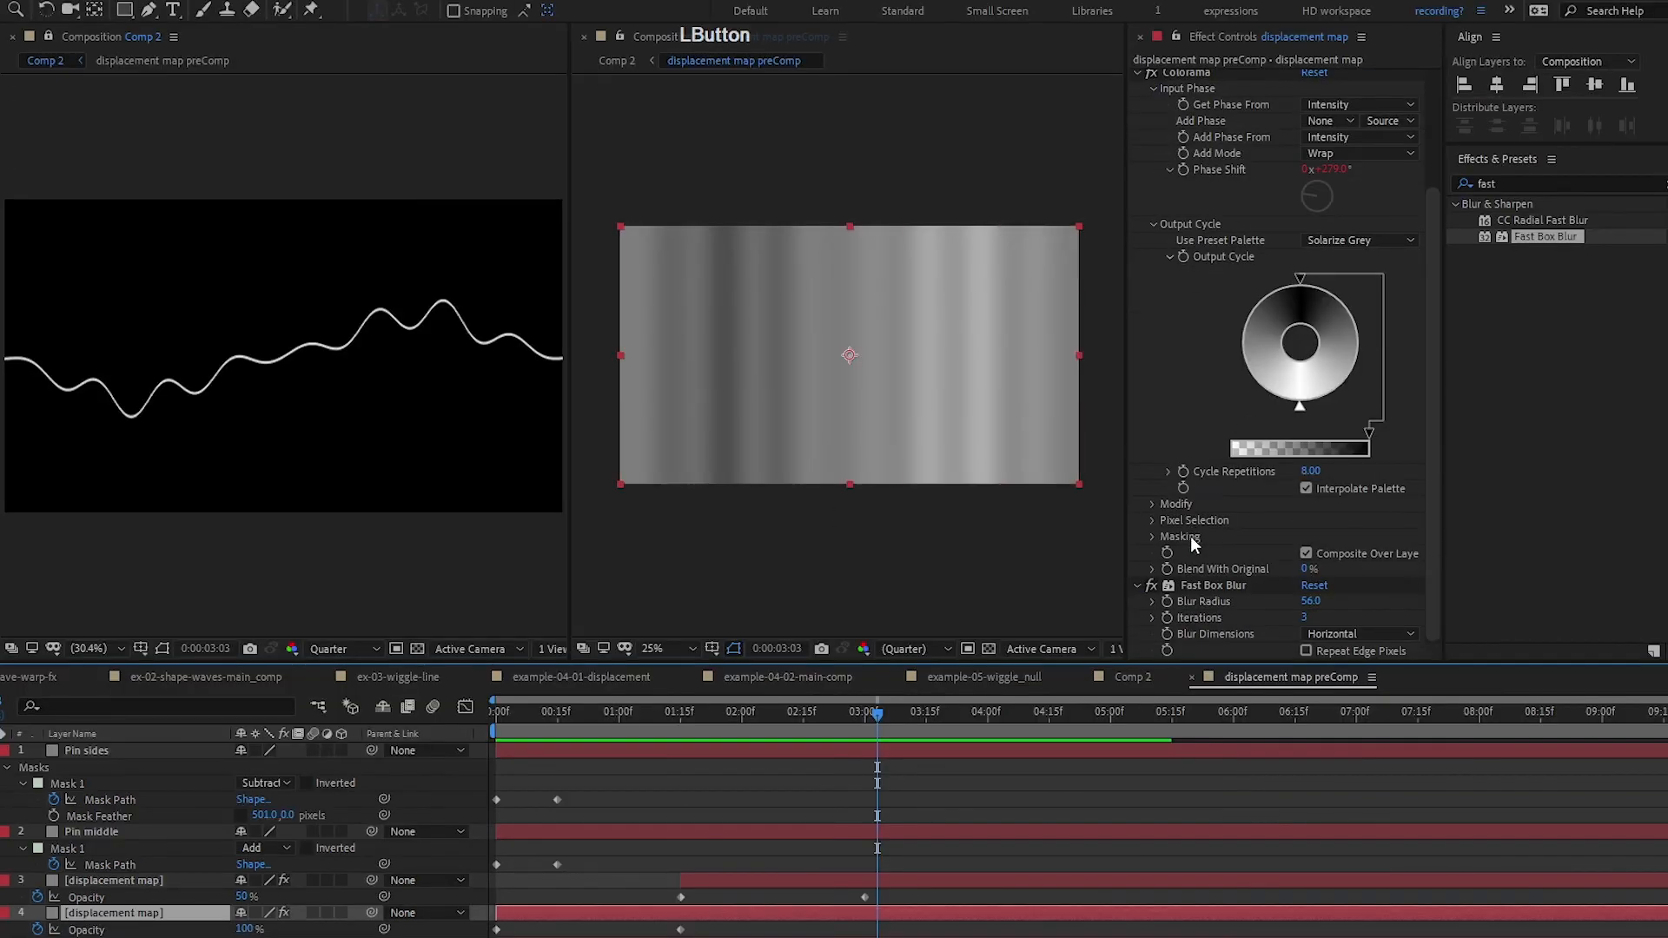
{"action": "left_click", "coordinate": [1529, 184]}
{"action": "type", "text": "curves"}
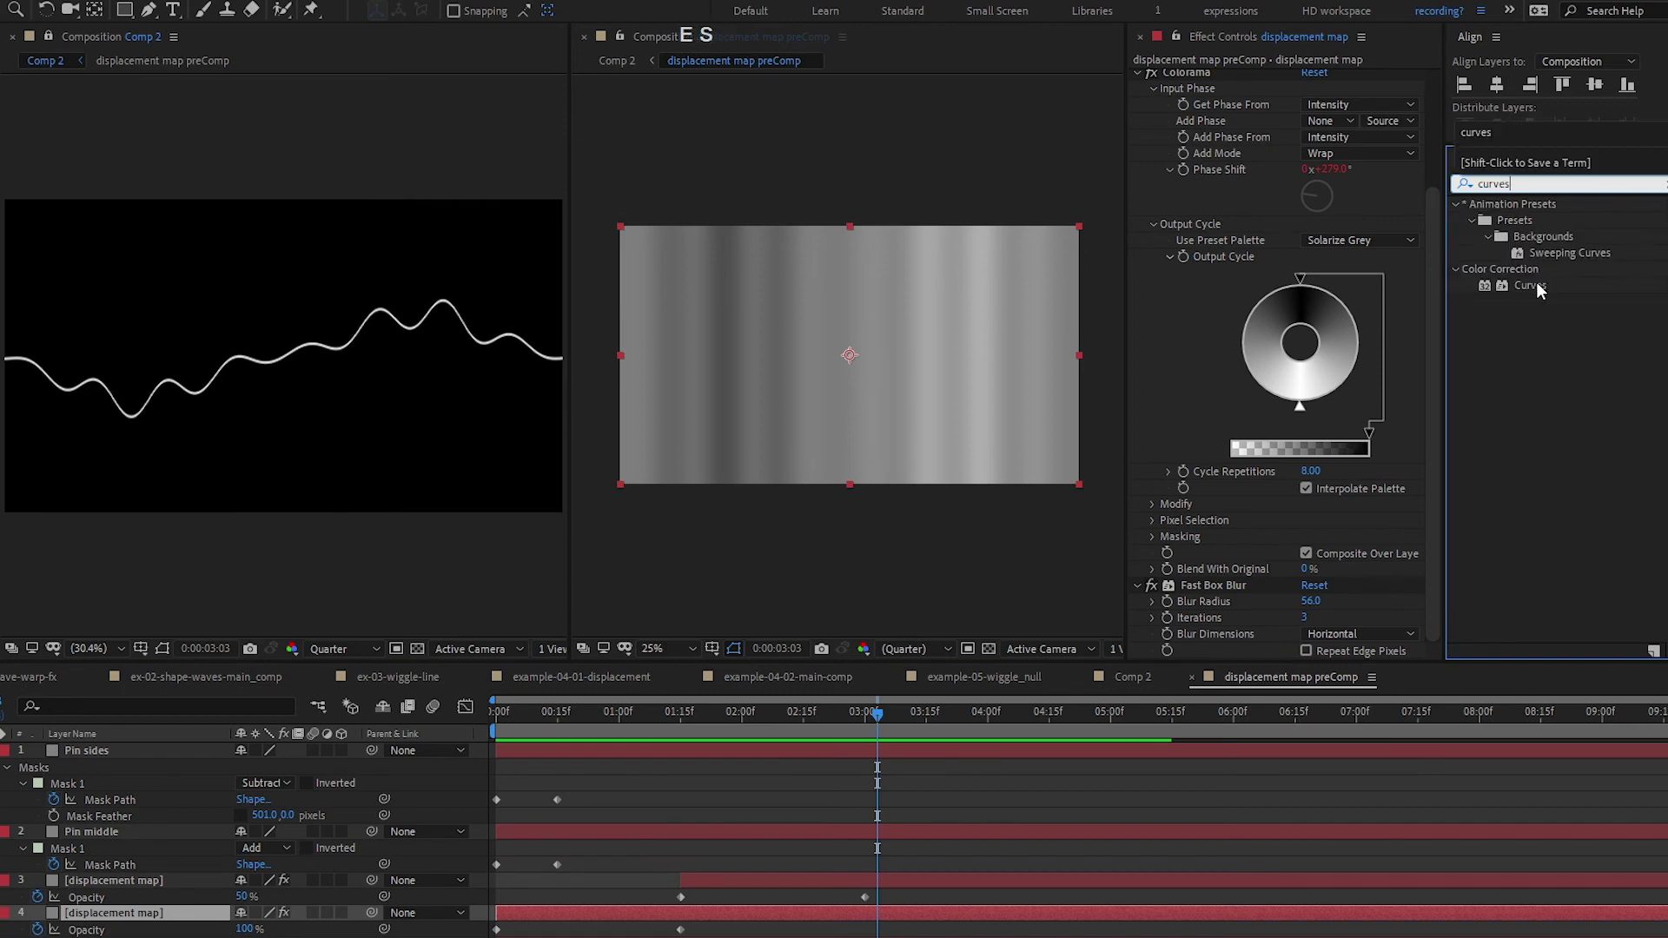
{"action": "double_click", "coordinate": [1534, 283]}
{"action": "left_click_drag", "start_coordinate": [1447, 604], "coordinate": [1443, 629]}
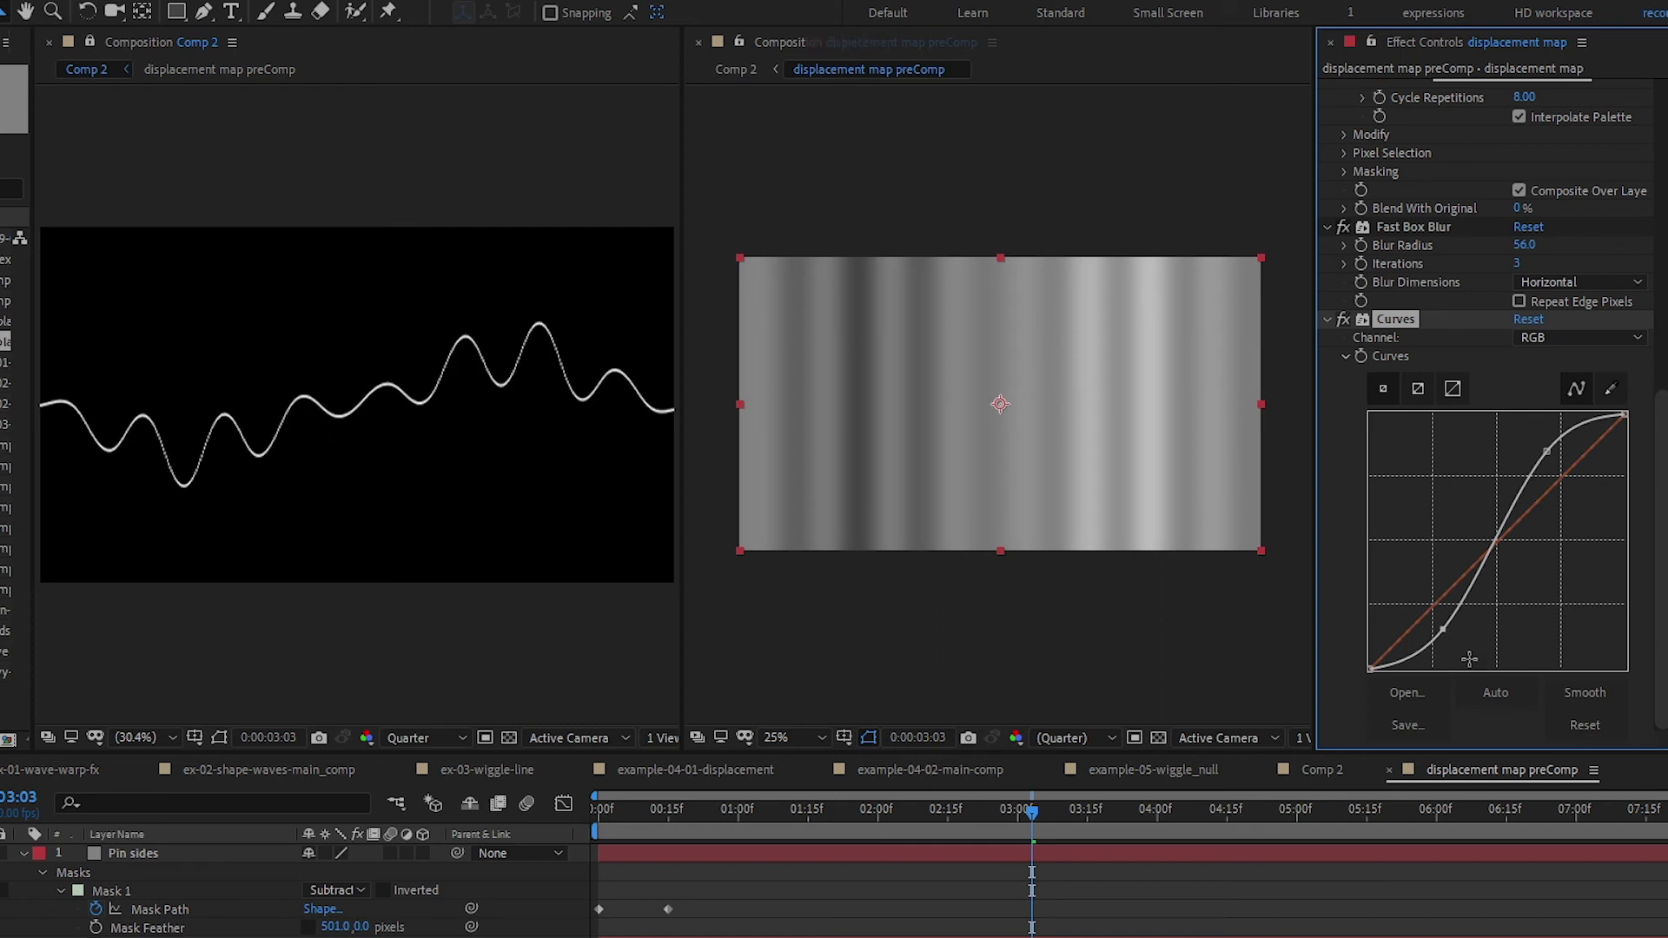
{"action": "mouse_move", "coordinate": [1442, 627]}
{"action": "left_mouse_down"}
{"action": "mouse_move", "coordinate": [1439, 653]}
{"action": "mouse_move", "coordinate": [1445, 633]}
{"action": "left_mouse_up"}
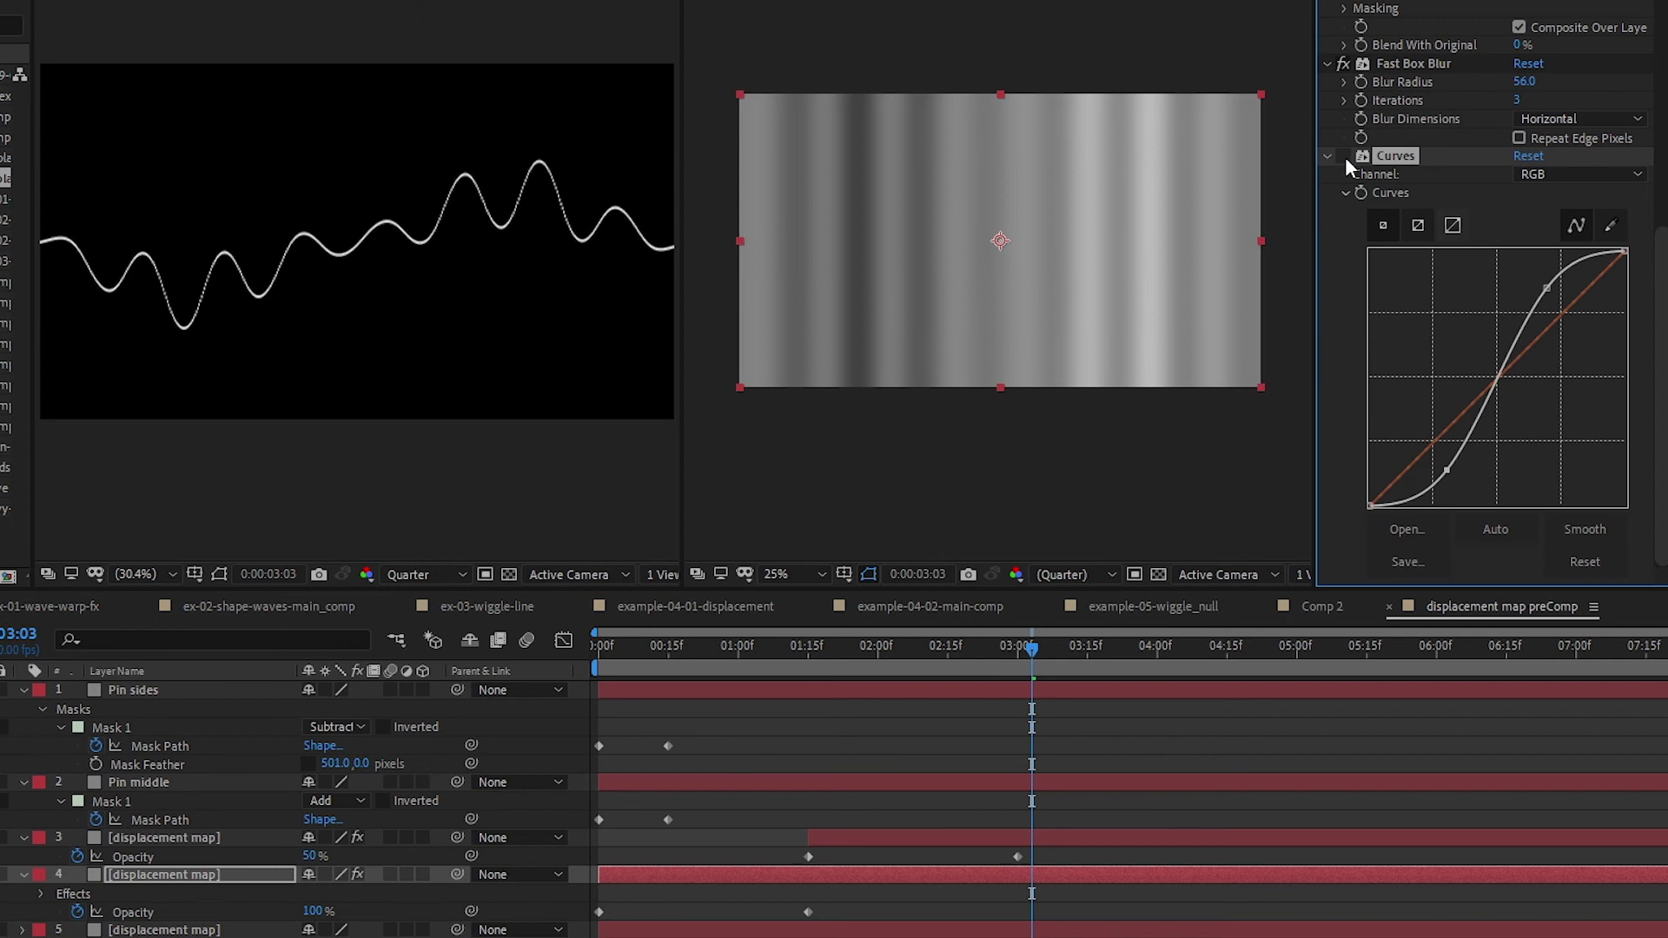
- Compare the wave with the Curves effect off and on, and return to the start of the timeline
{"action": "left_click", "coordinate": [1344, 319]}
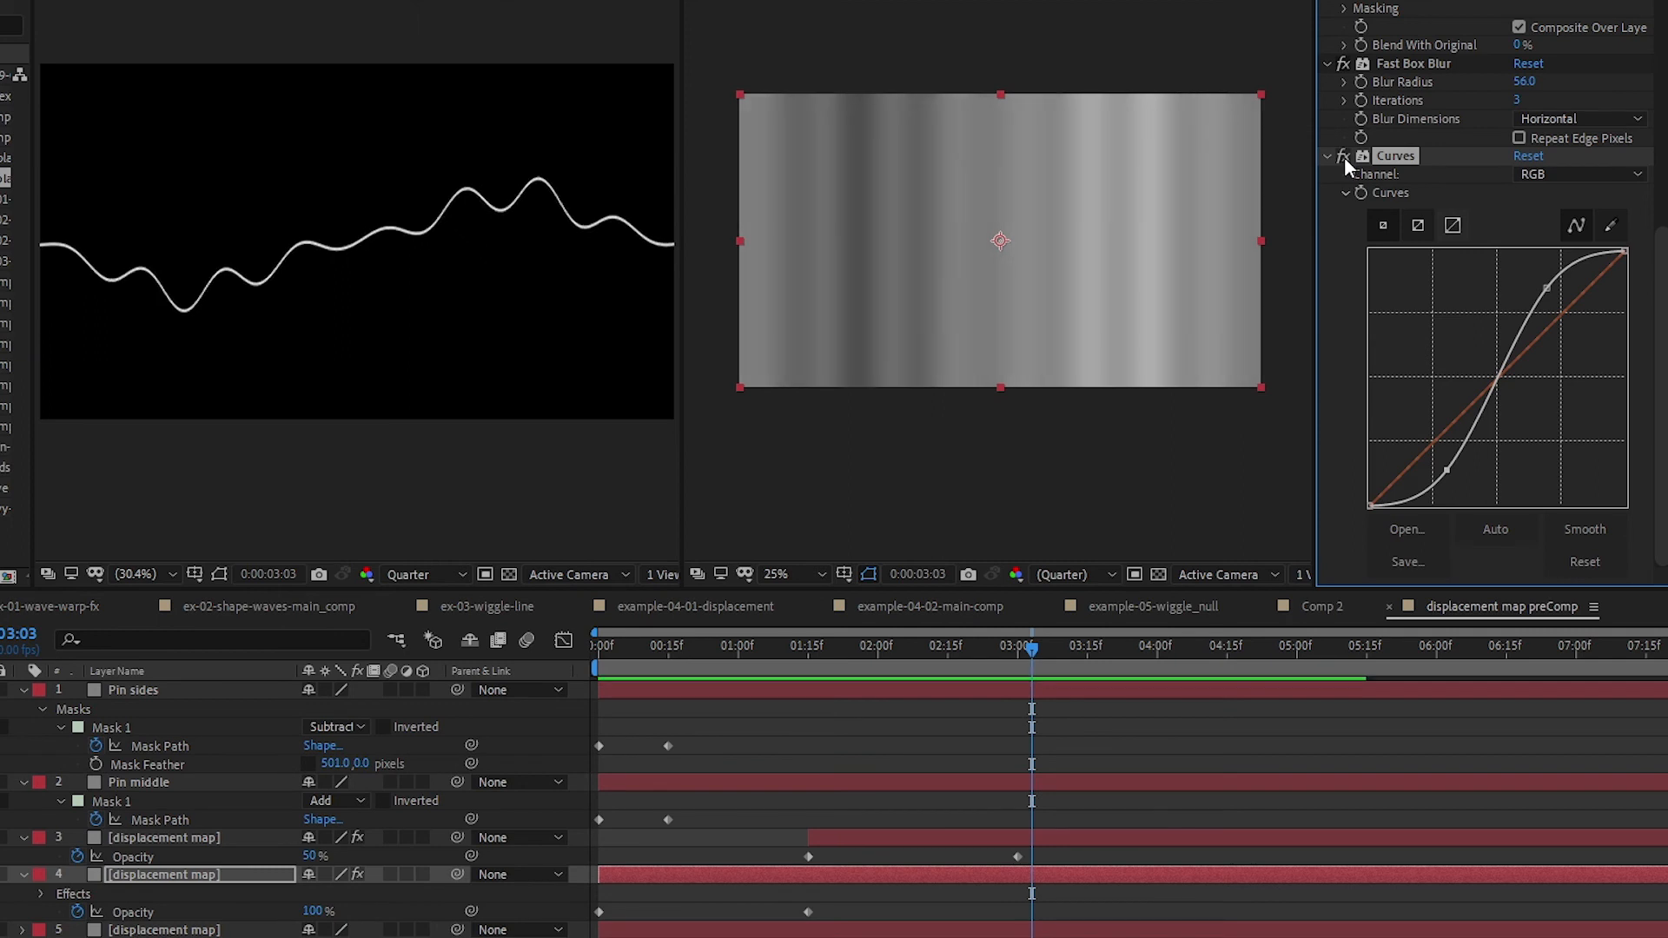
{"action": "left_click", "coordinate": [1343, 320]}
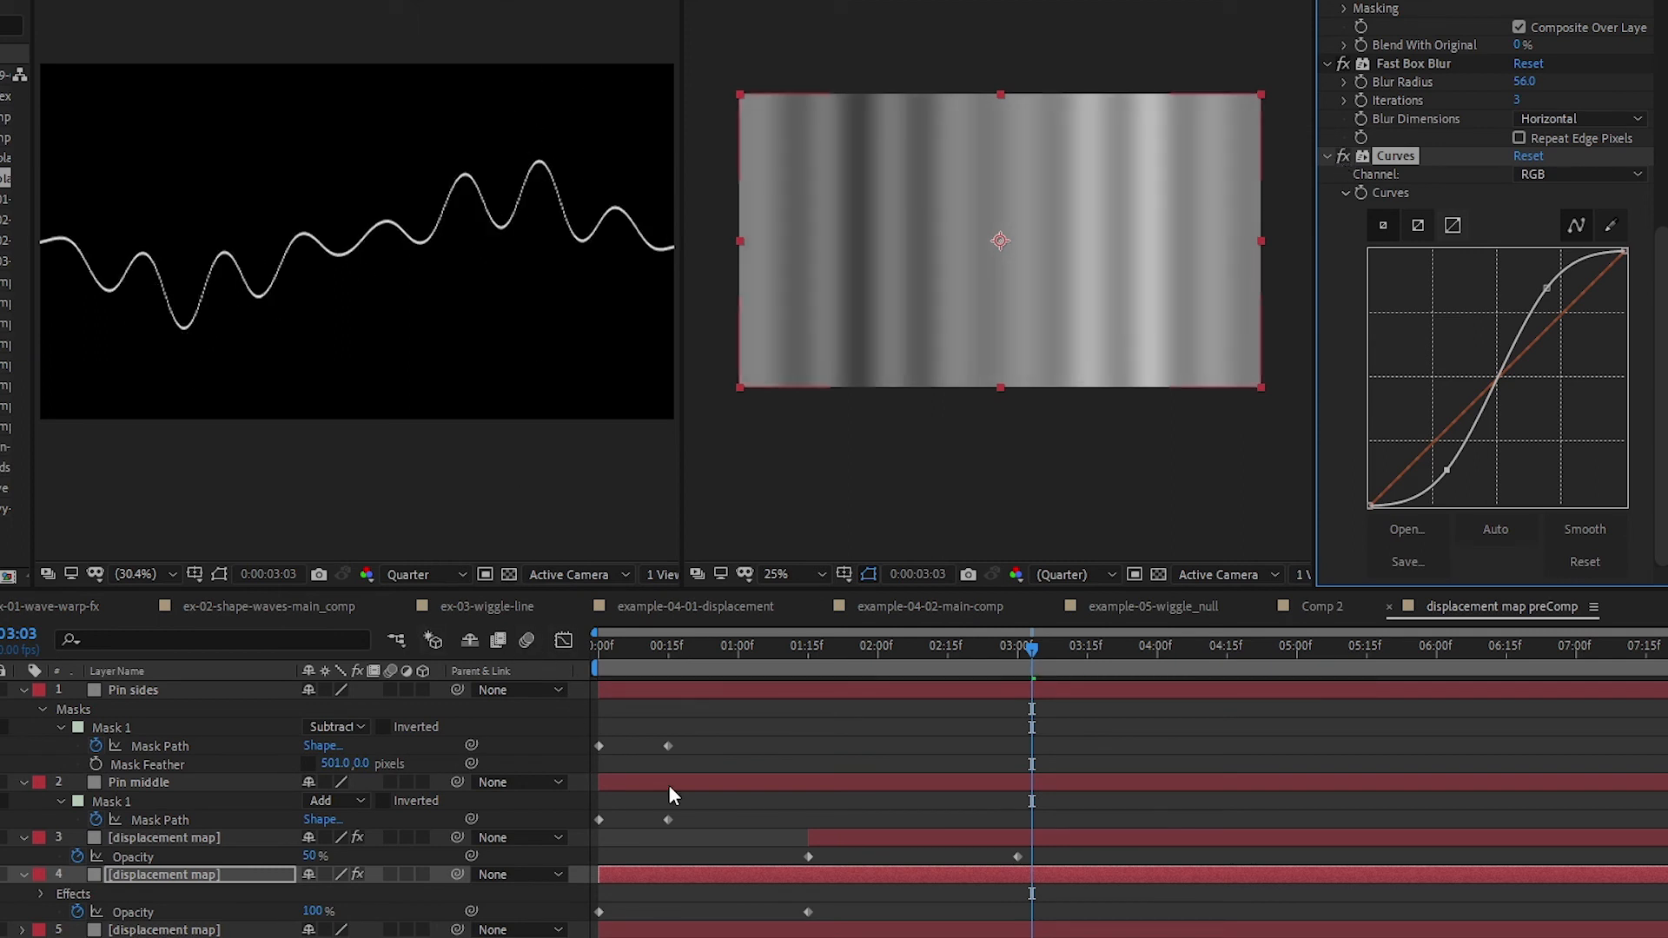
{"action": "left_click_drag", "start_coordinate": [693, 641], "coordinate": [484, 672]}
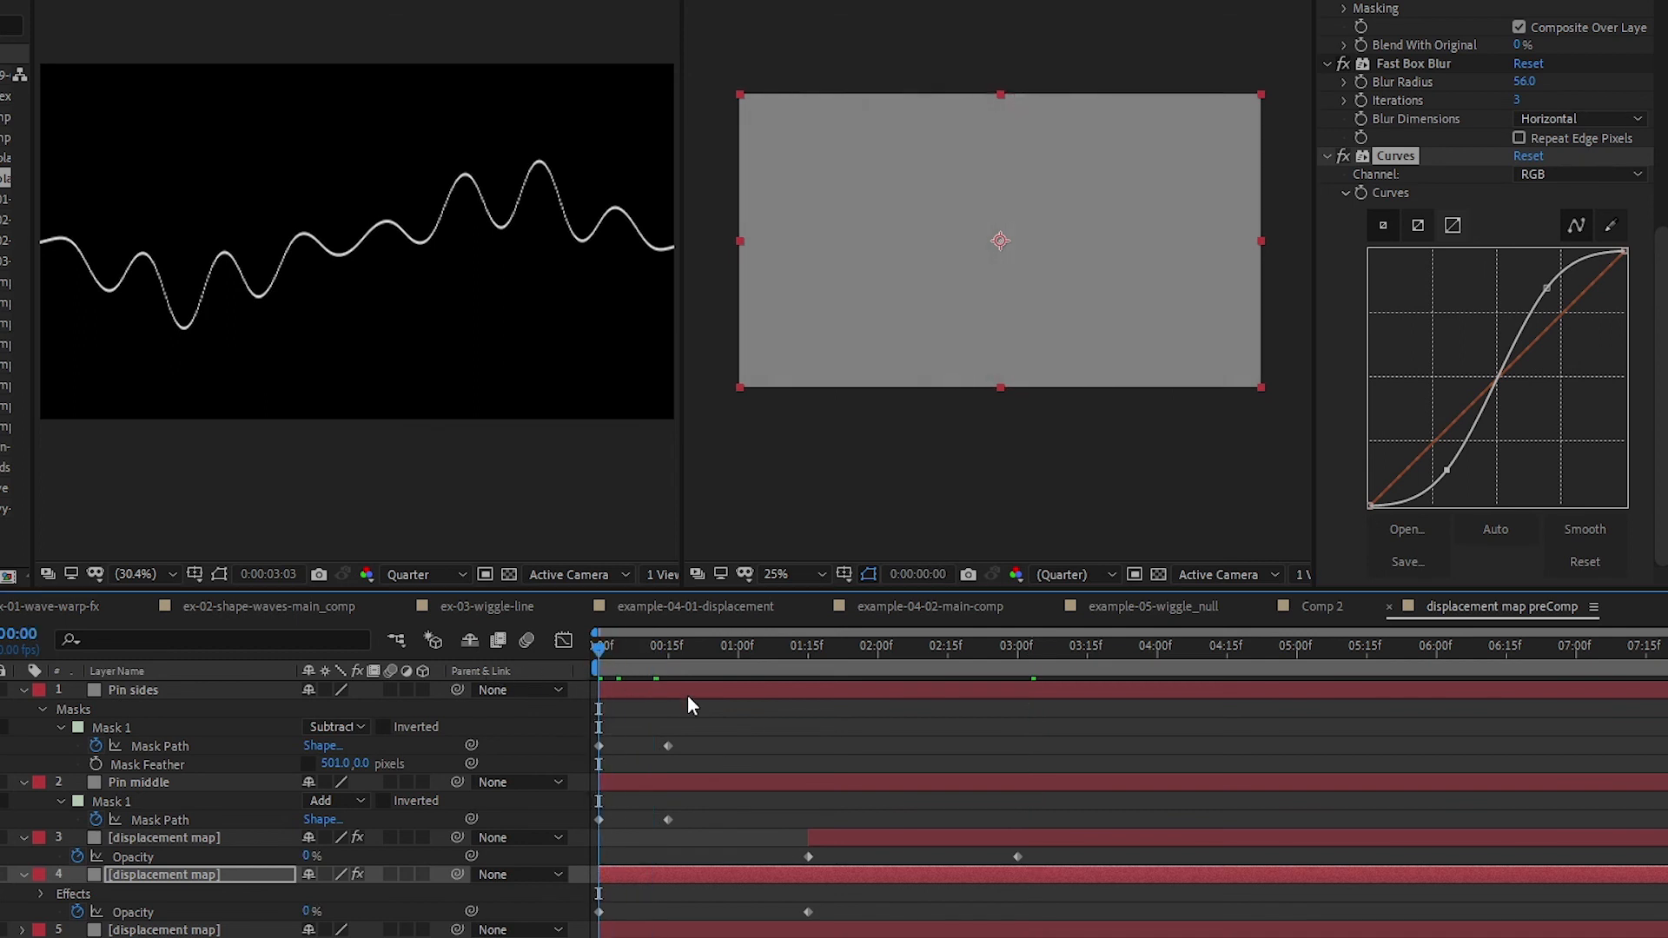
- In Comp 2, set the wave line's Beam starting and ending thickness to 16 and raise its maximum vertical displacement to 784
{"action": "left_click", "coordinate": [1332, 607]}
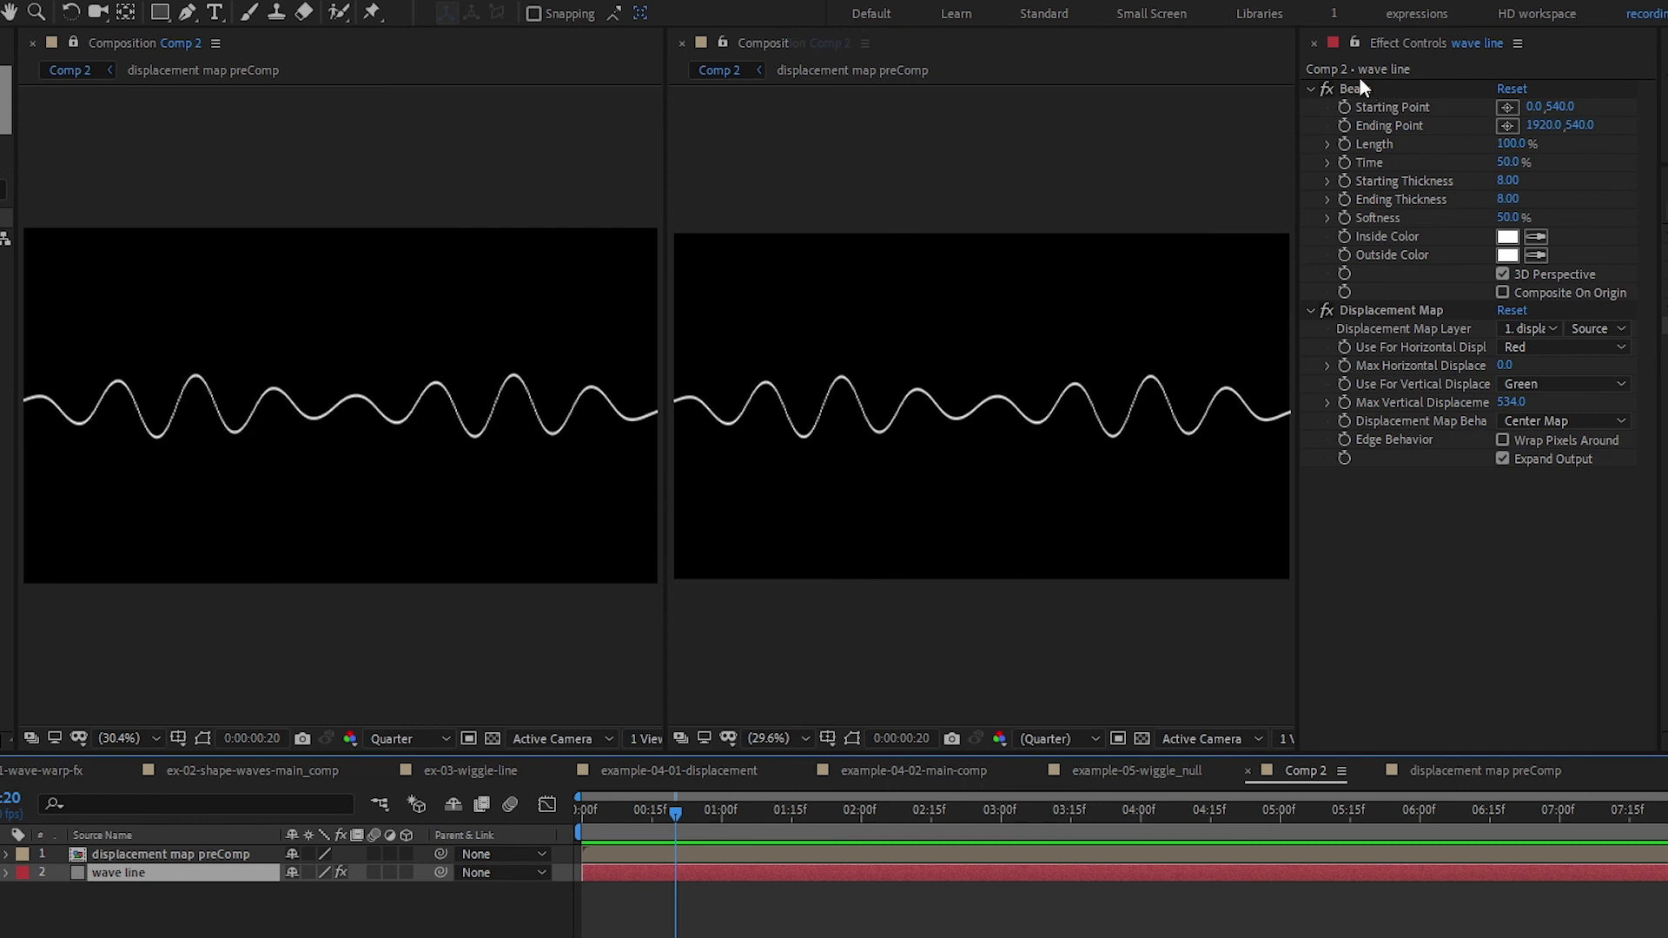
{"action": "left_click", "coordinate": [1511, 181]}
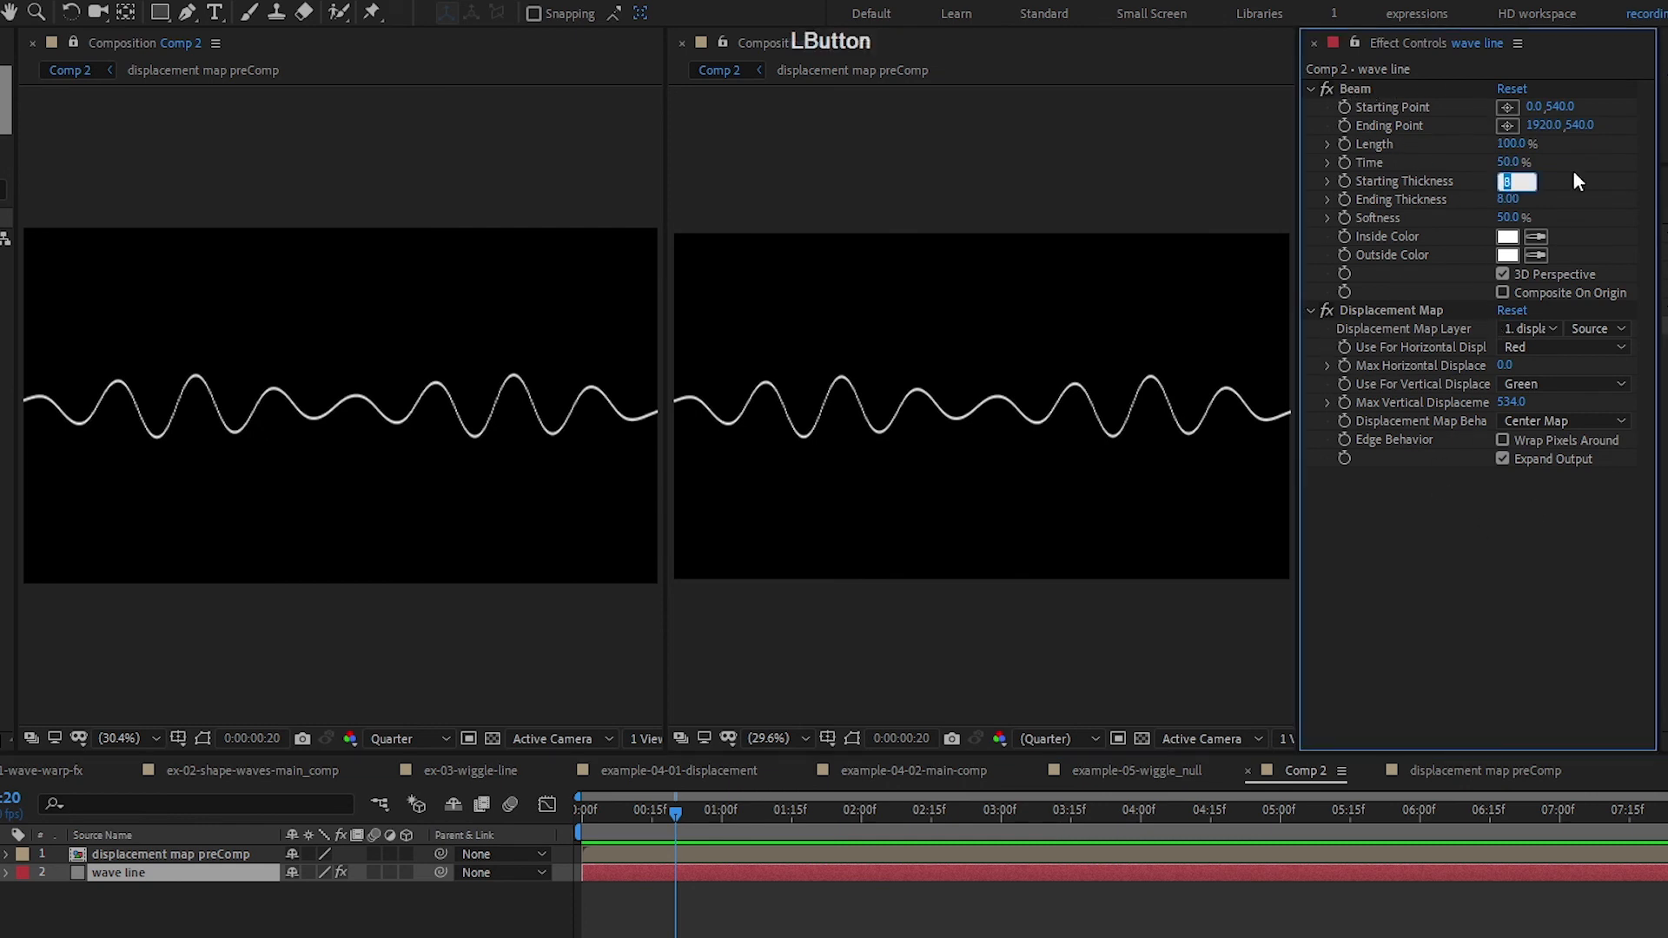
{"action": "type", "text": "16"}
{"action": "key", "text": "Tab"}
{"action": "type", "text": "16"}
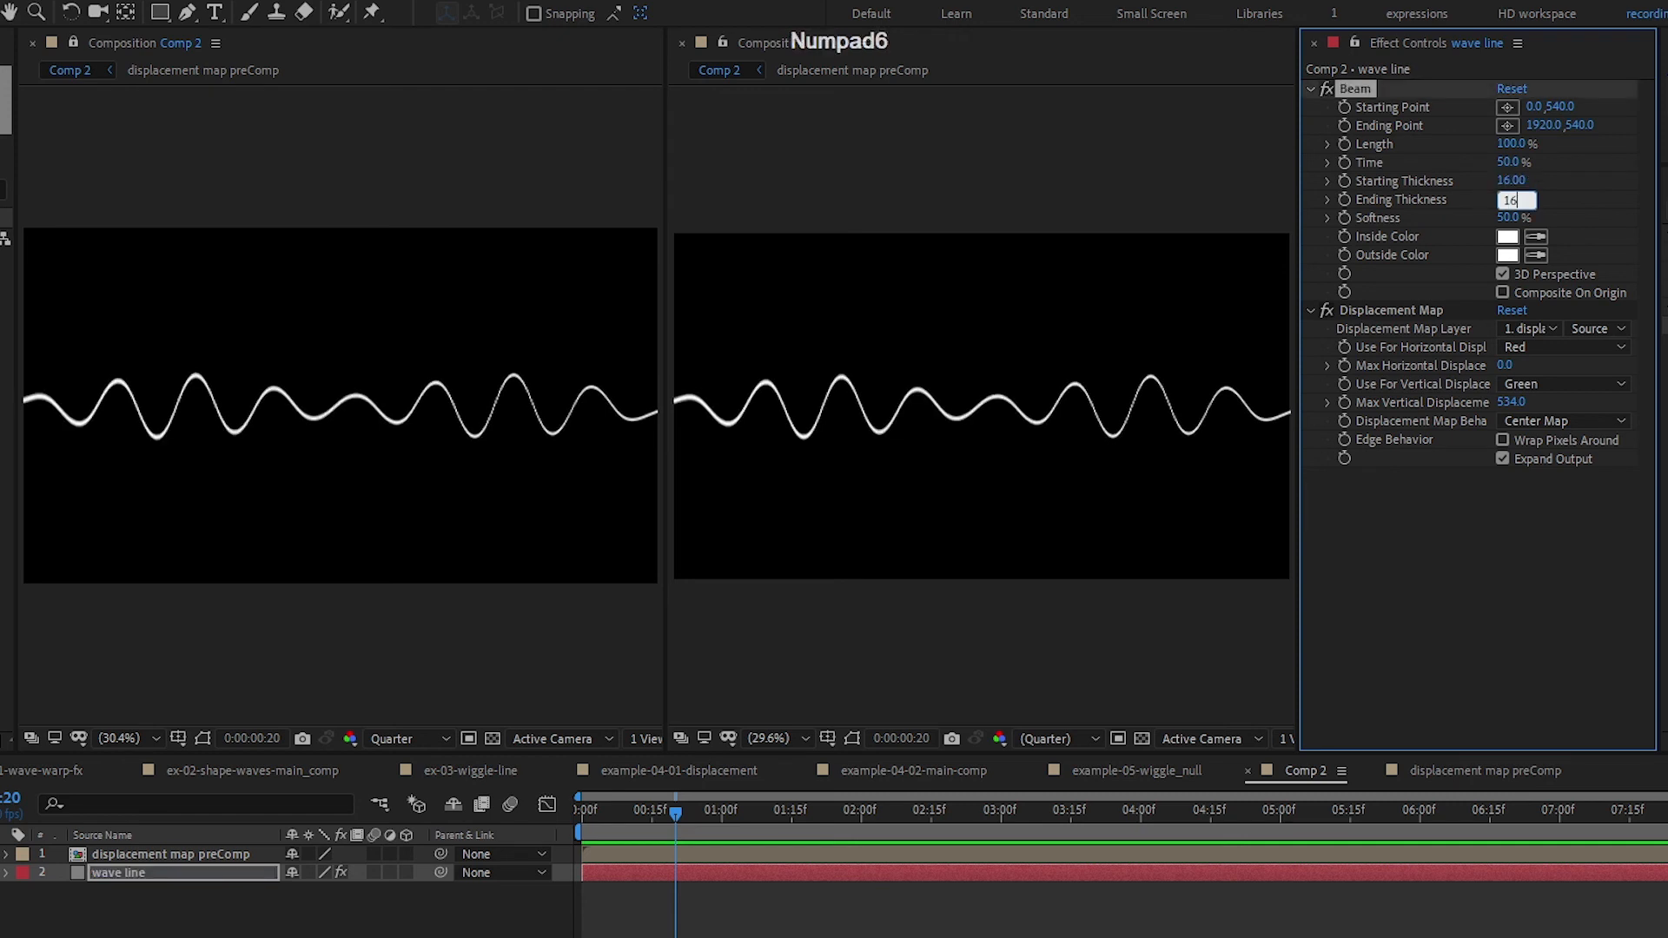
{"action": "key", "text": "Return"}
{"action": "left_click", "coordinate": [1170, 384]}
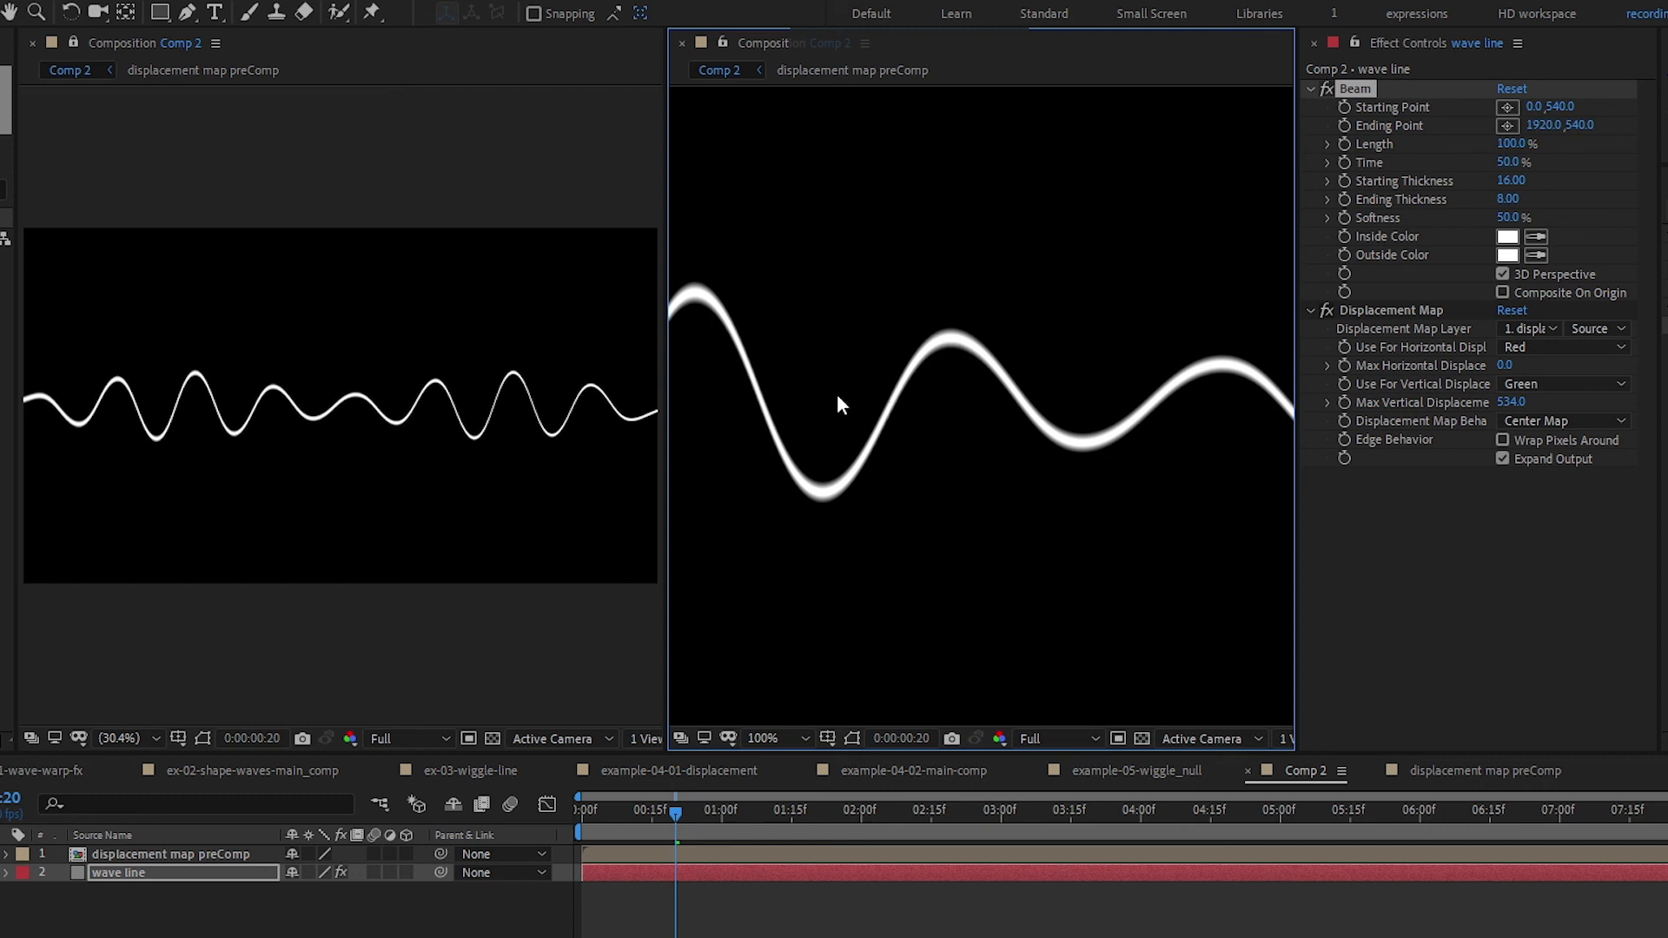
{"action": "left_click_drag", "start_coordinate": [1518, 392], "coordinate": [1666, 393]}
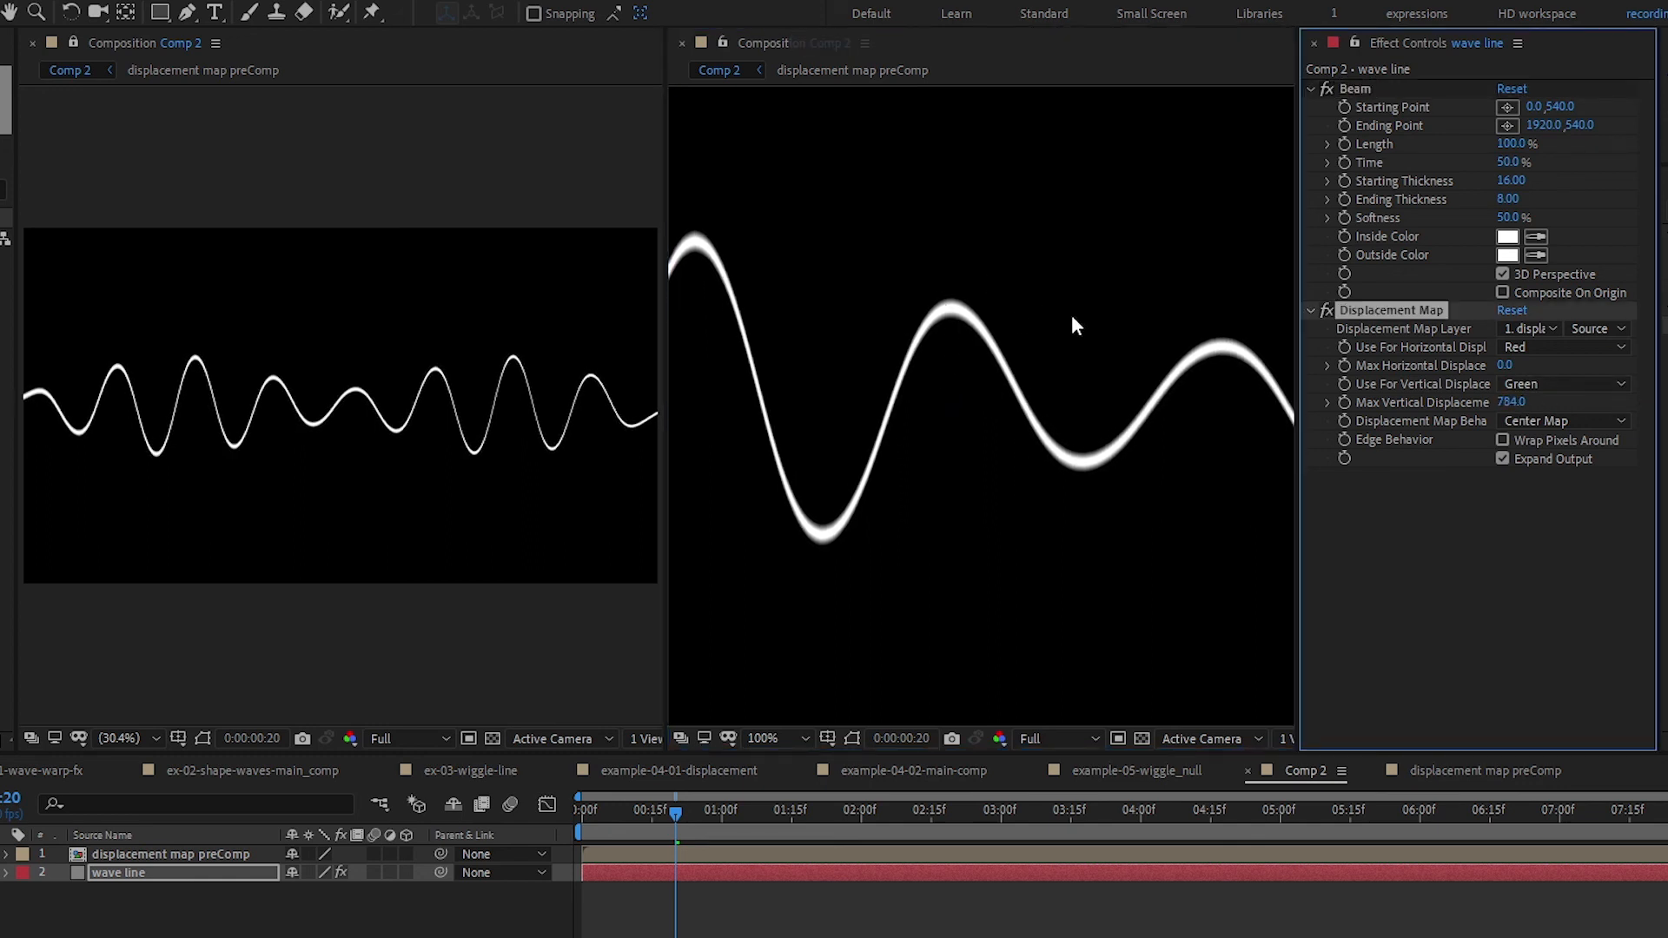
{"action": "left_click", "coordinate": [782, 872]}
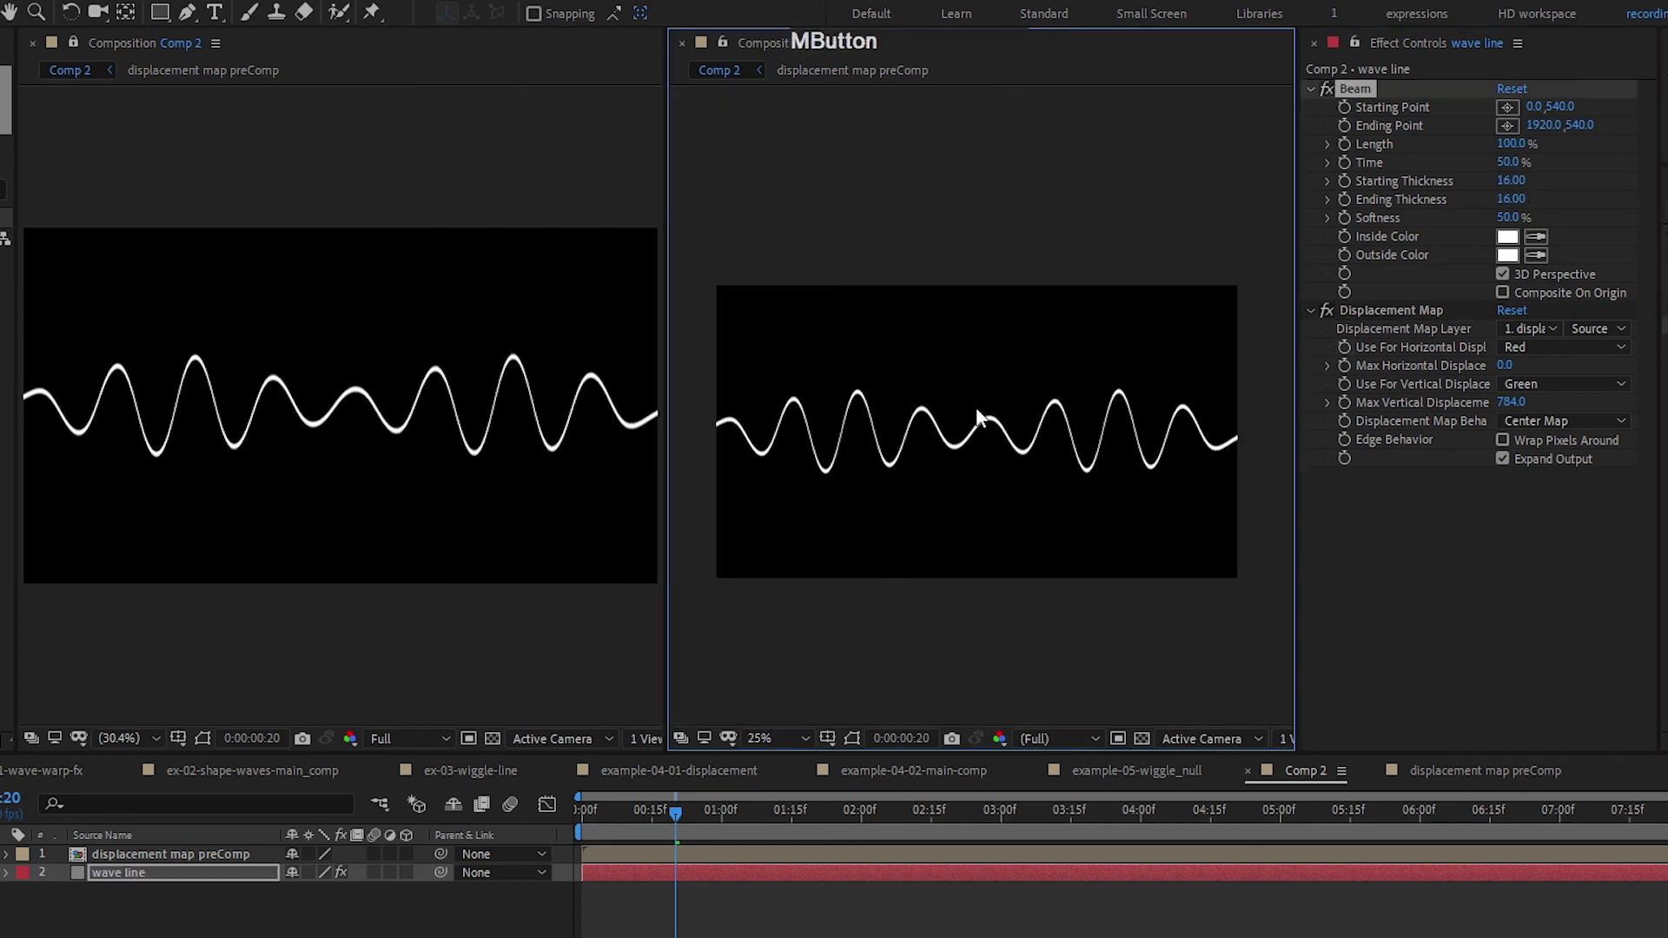
- Set the Beam effect's starting and ending thickness back to 8 on the wave line
{"action": "left_click", "coordinate": [1403, 313]}
{"action": "left_click", "coordinate": [1513, 180]}
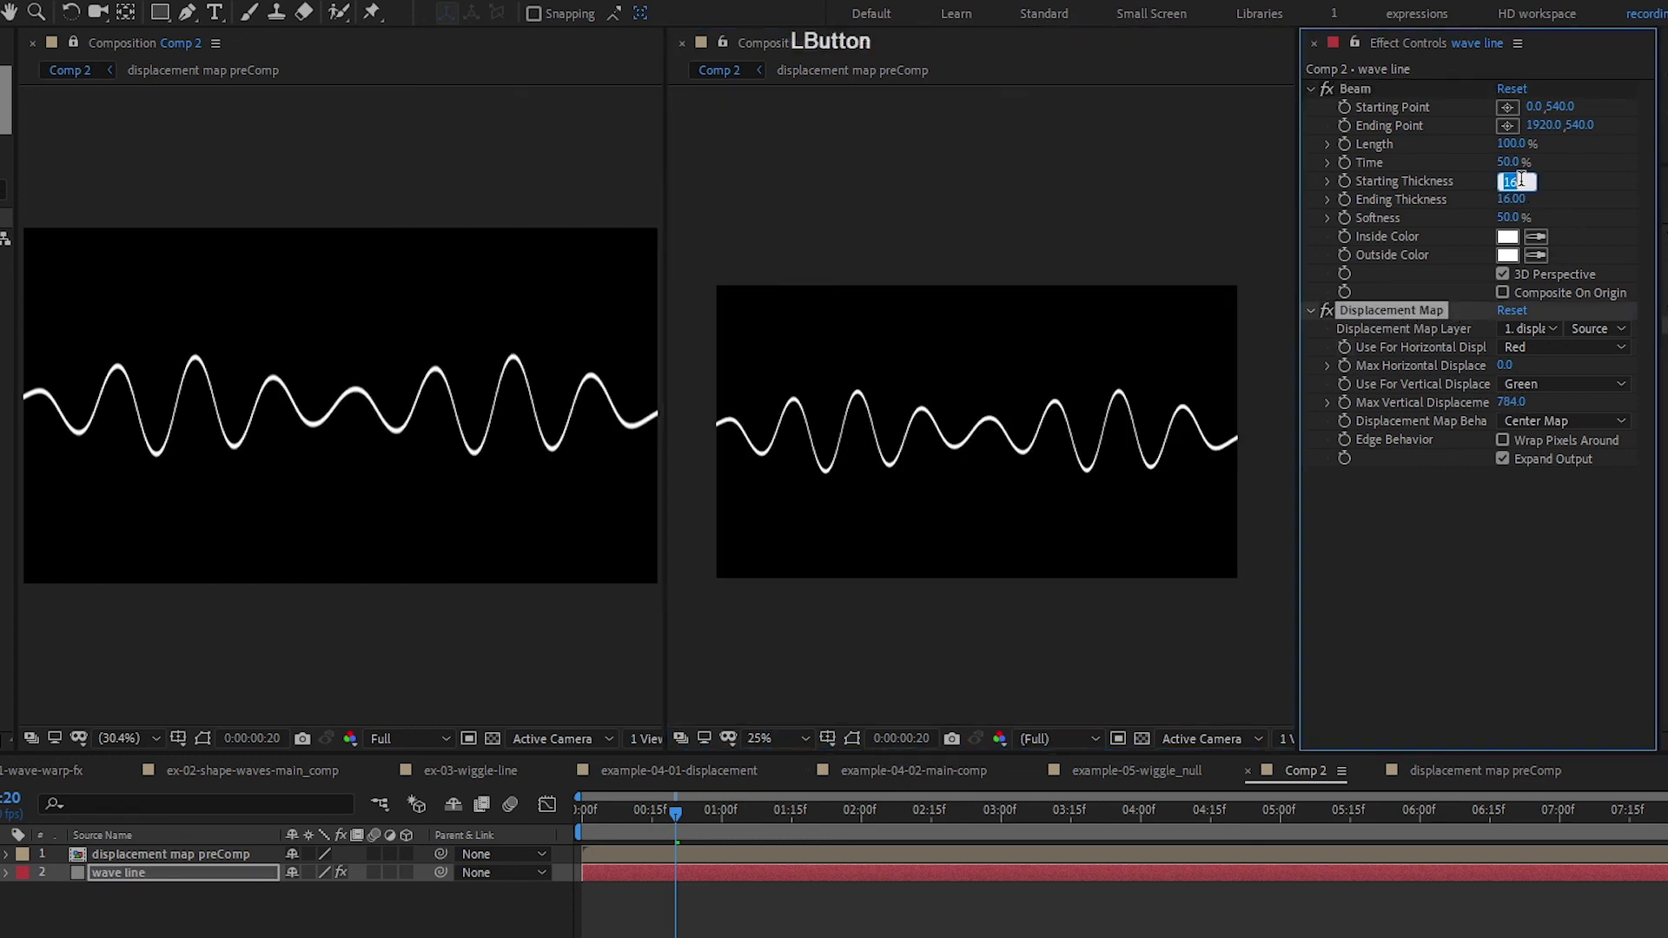
{"action": "type", "text": "8"}
{"action": "key", "text": "Return"}
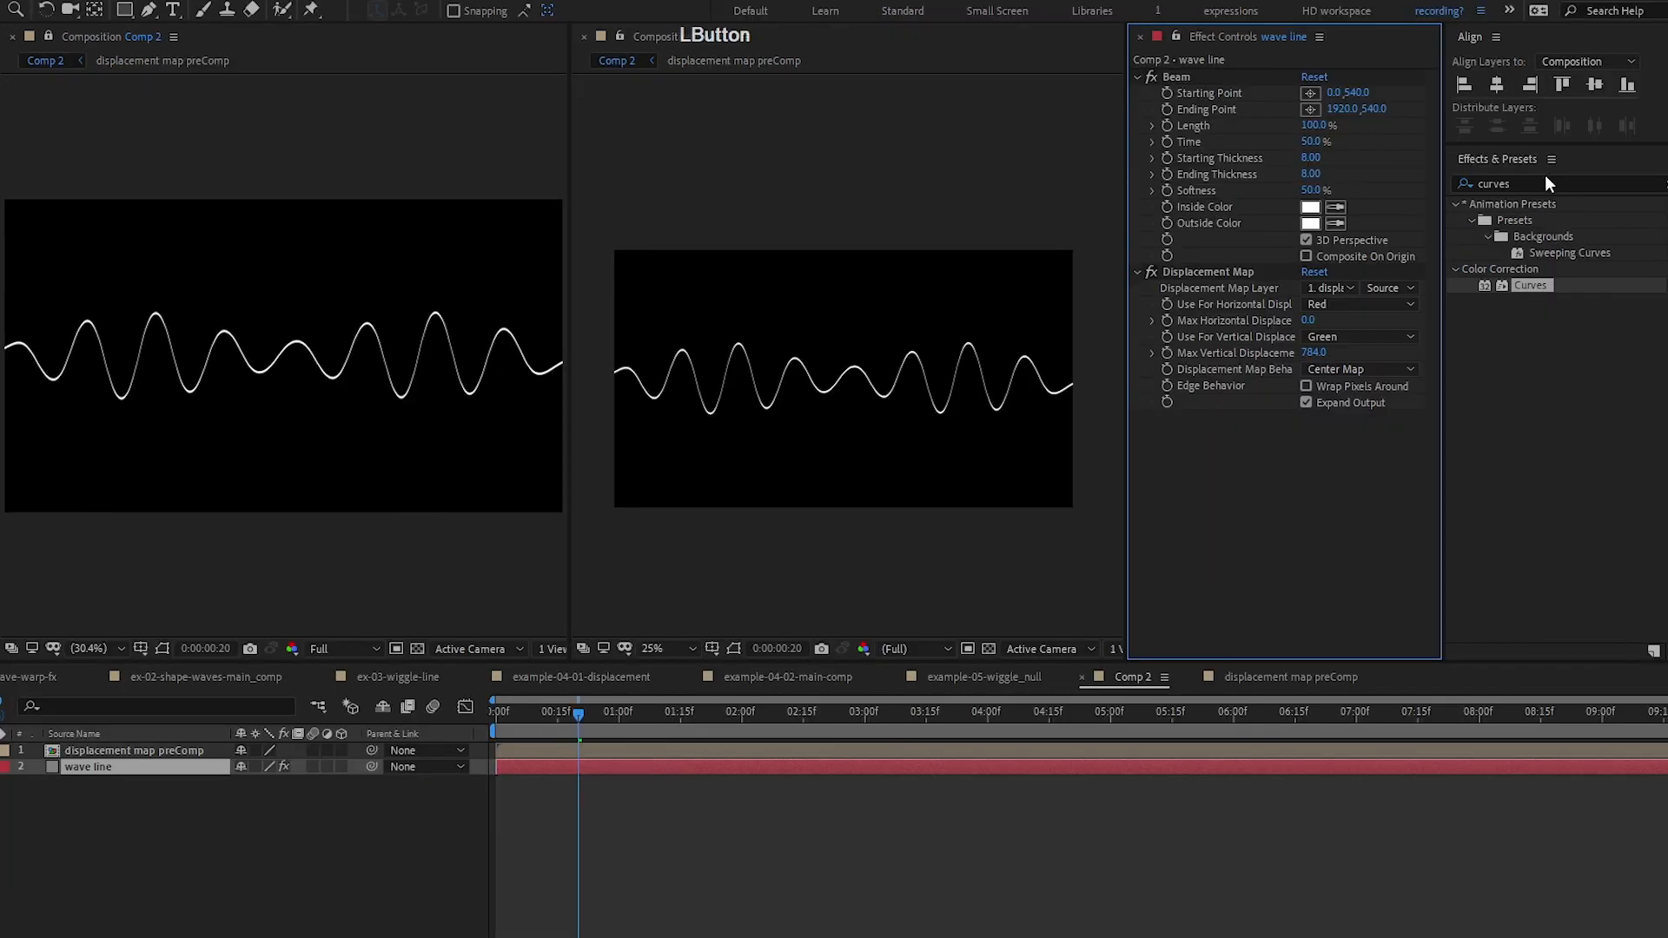
- Add the Vegas effect to the wave line layer and set its number of segments to 1
{"action": "left_click", "coordinate": [1468, 183]}
{"action": "type", "text": "vegas"}
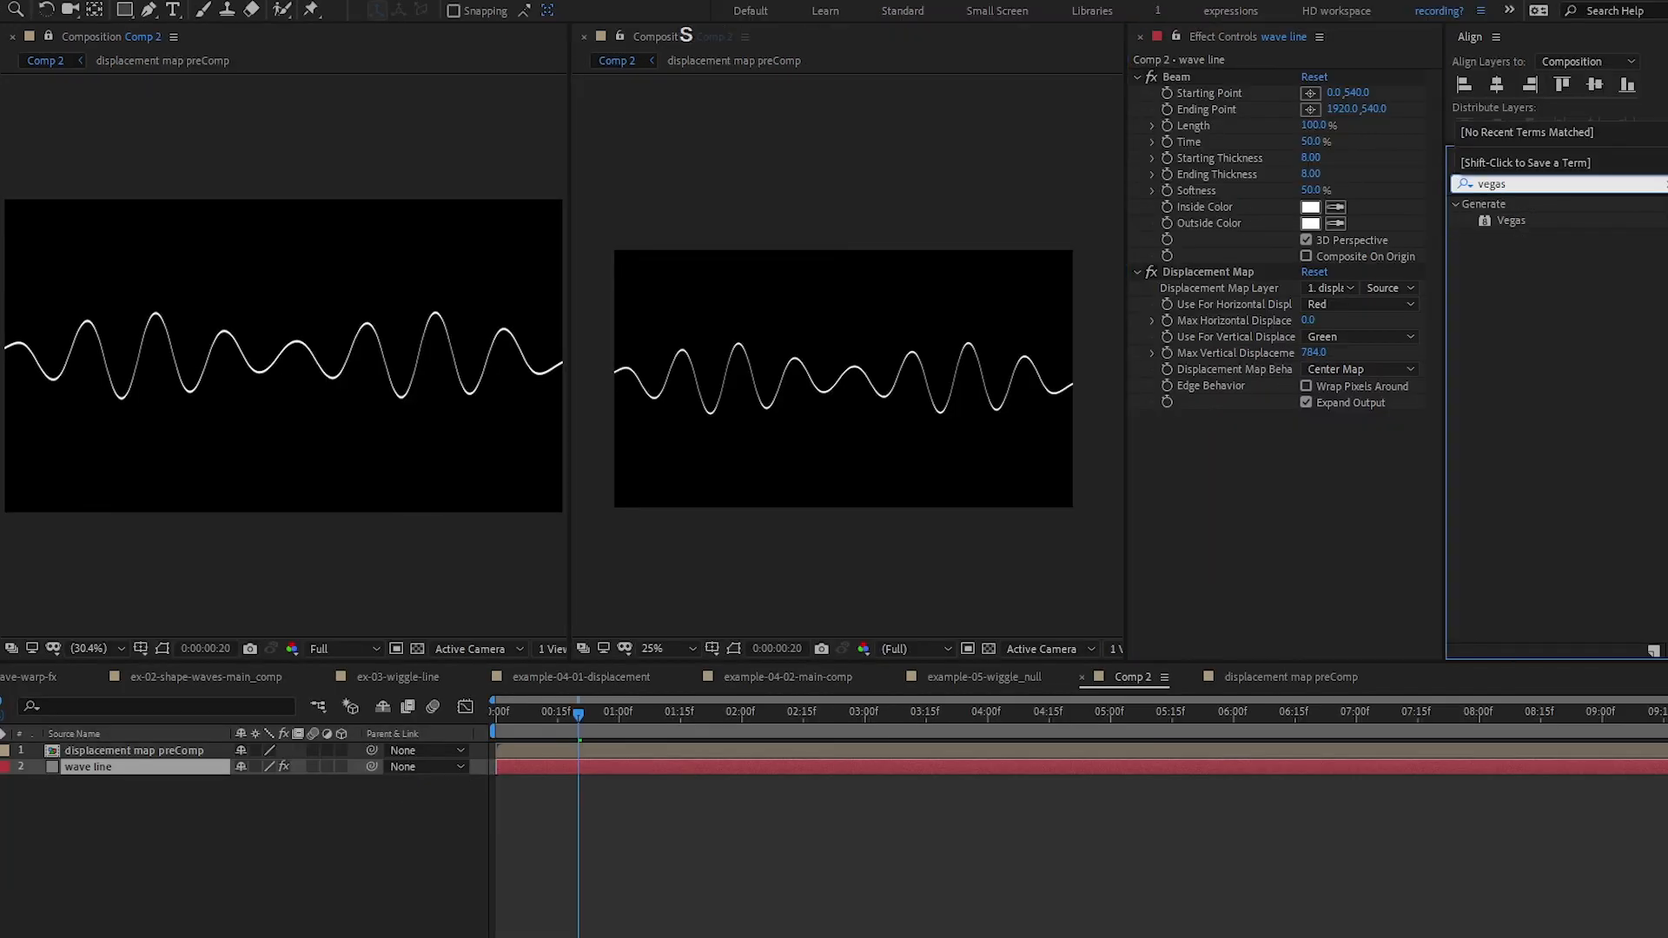
{"action": "double_click", "coordinate": [1510, 221]}
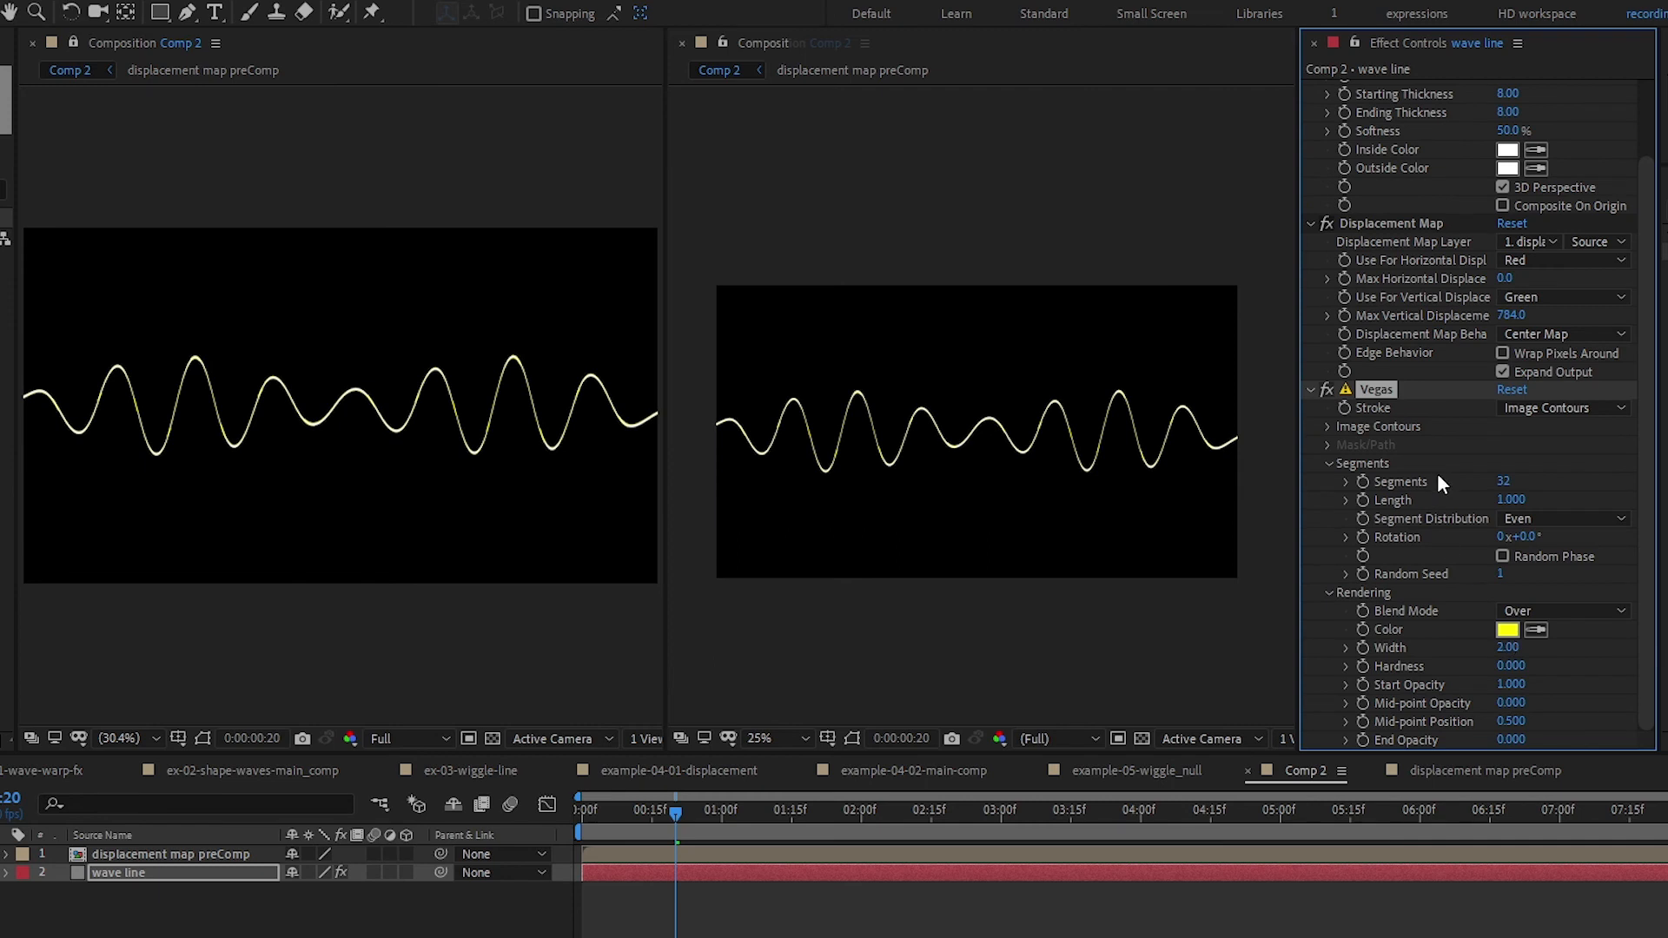
{"action": "left_click", "coordinate": [1504, 481]}
{"action": "type", "text": "1"}
- Set the Vegas stroke color to white (FFFFFF) and its width to 20
{"action": "left_click", "coordinate": [1507, 630]}
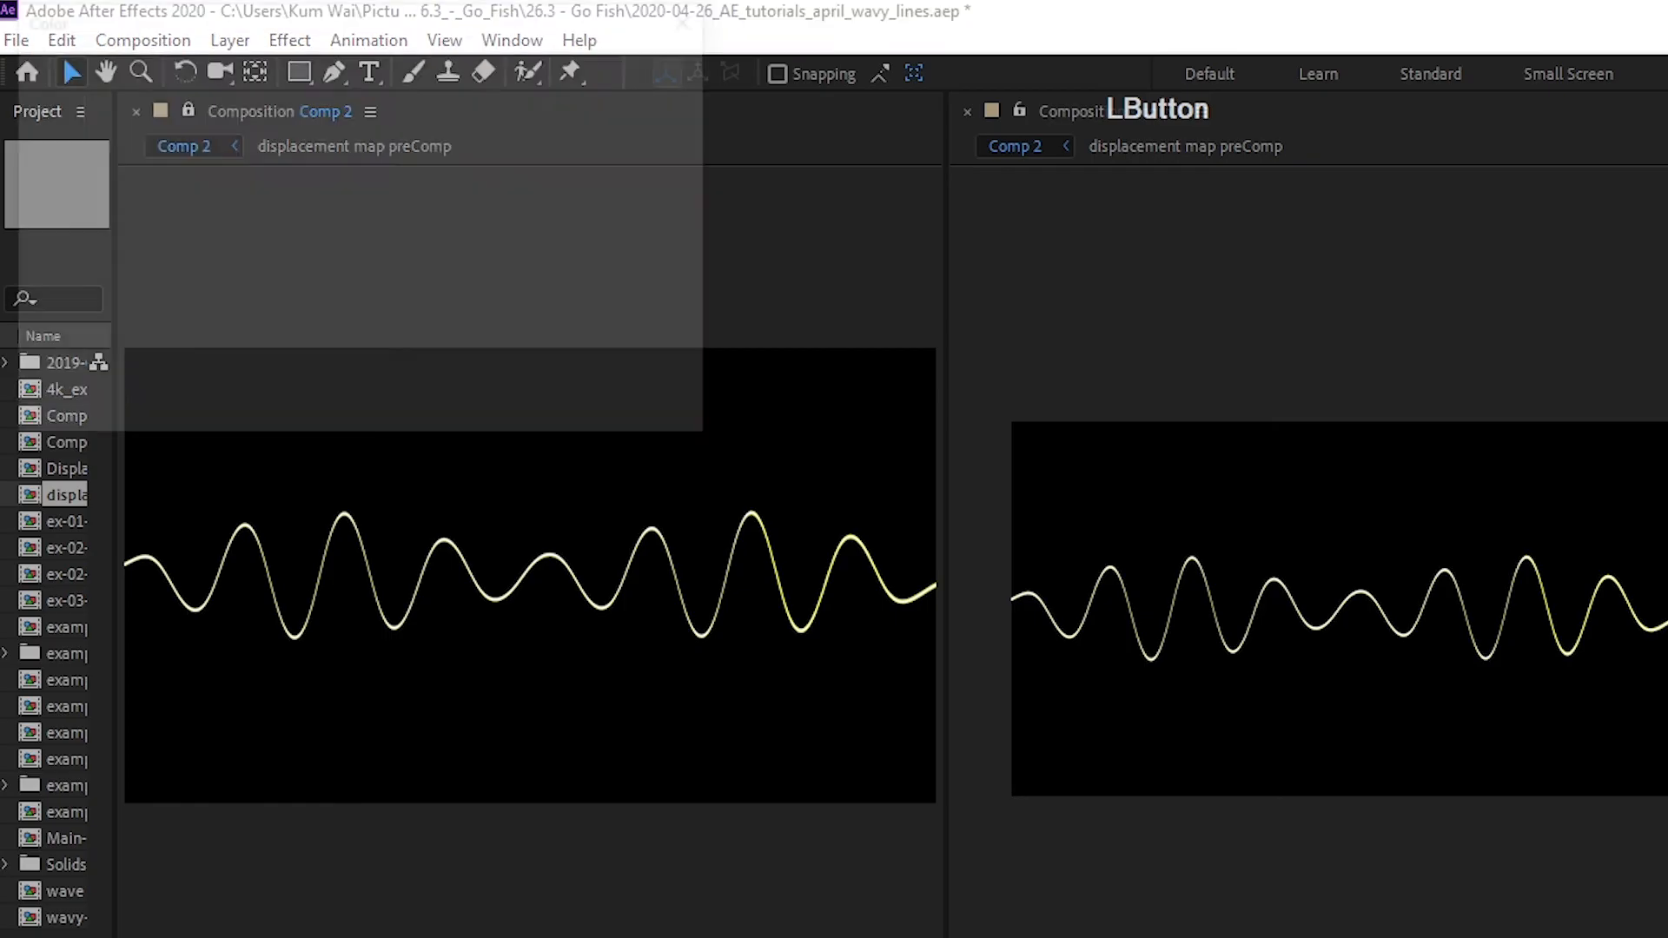
{"action": "type", "text": "ffffff"}
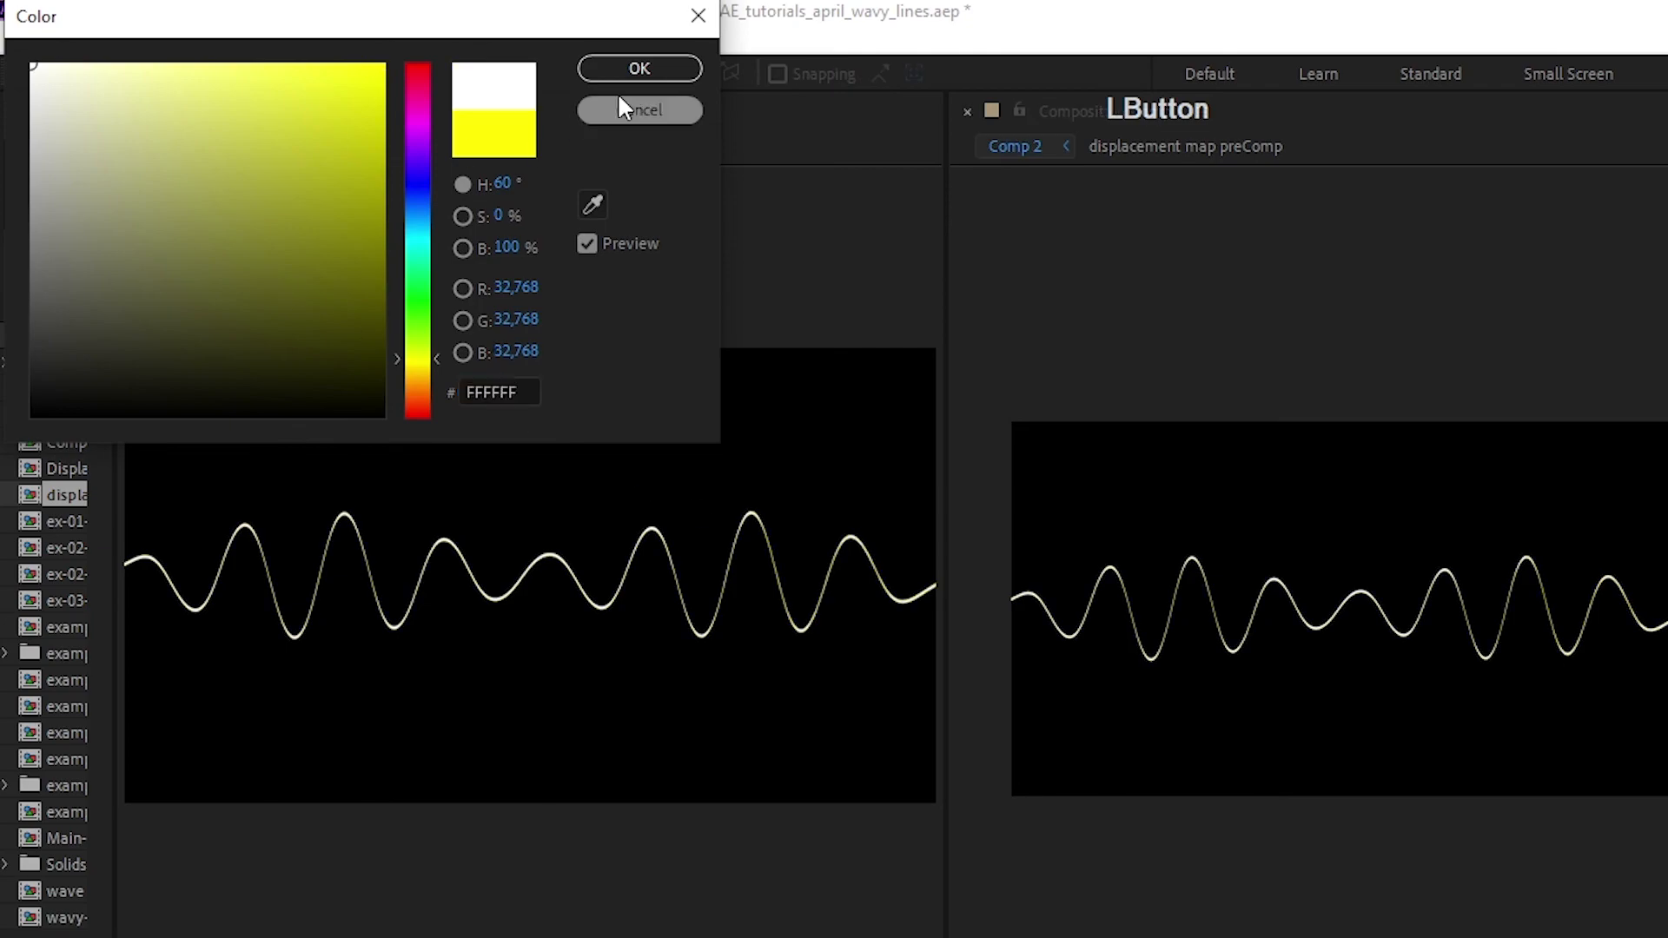
{"action": "left_click", "coordinate": [643, 67]}
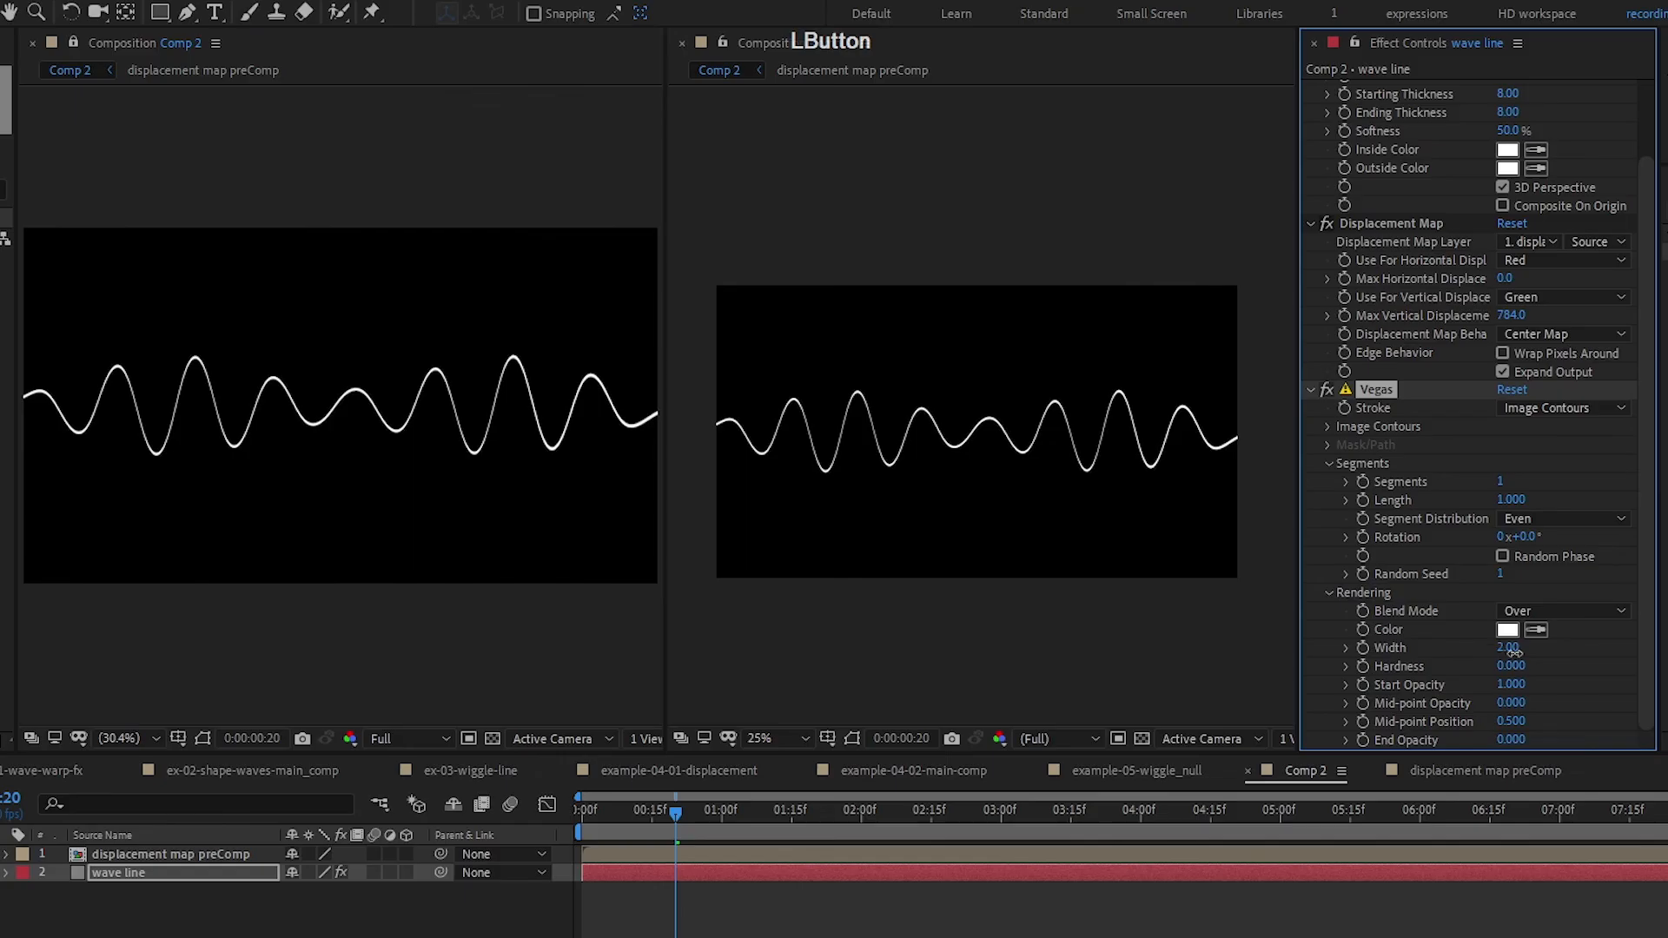
{"action": "left_click", "coordinate": [1509, 648]}
{"action": "type", "text": "20"}
{"action": "left_click", "coordinate": [1601, 637]}
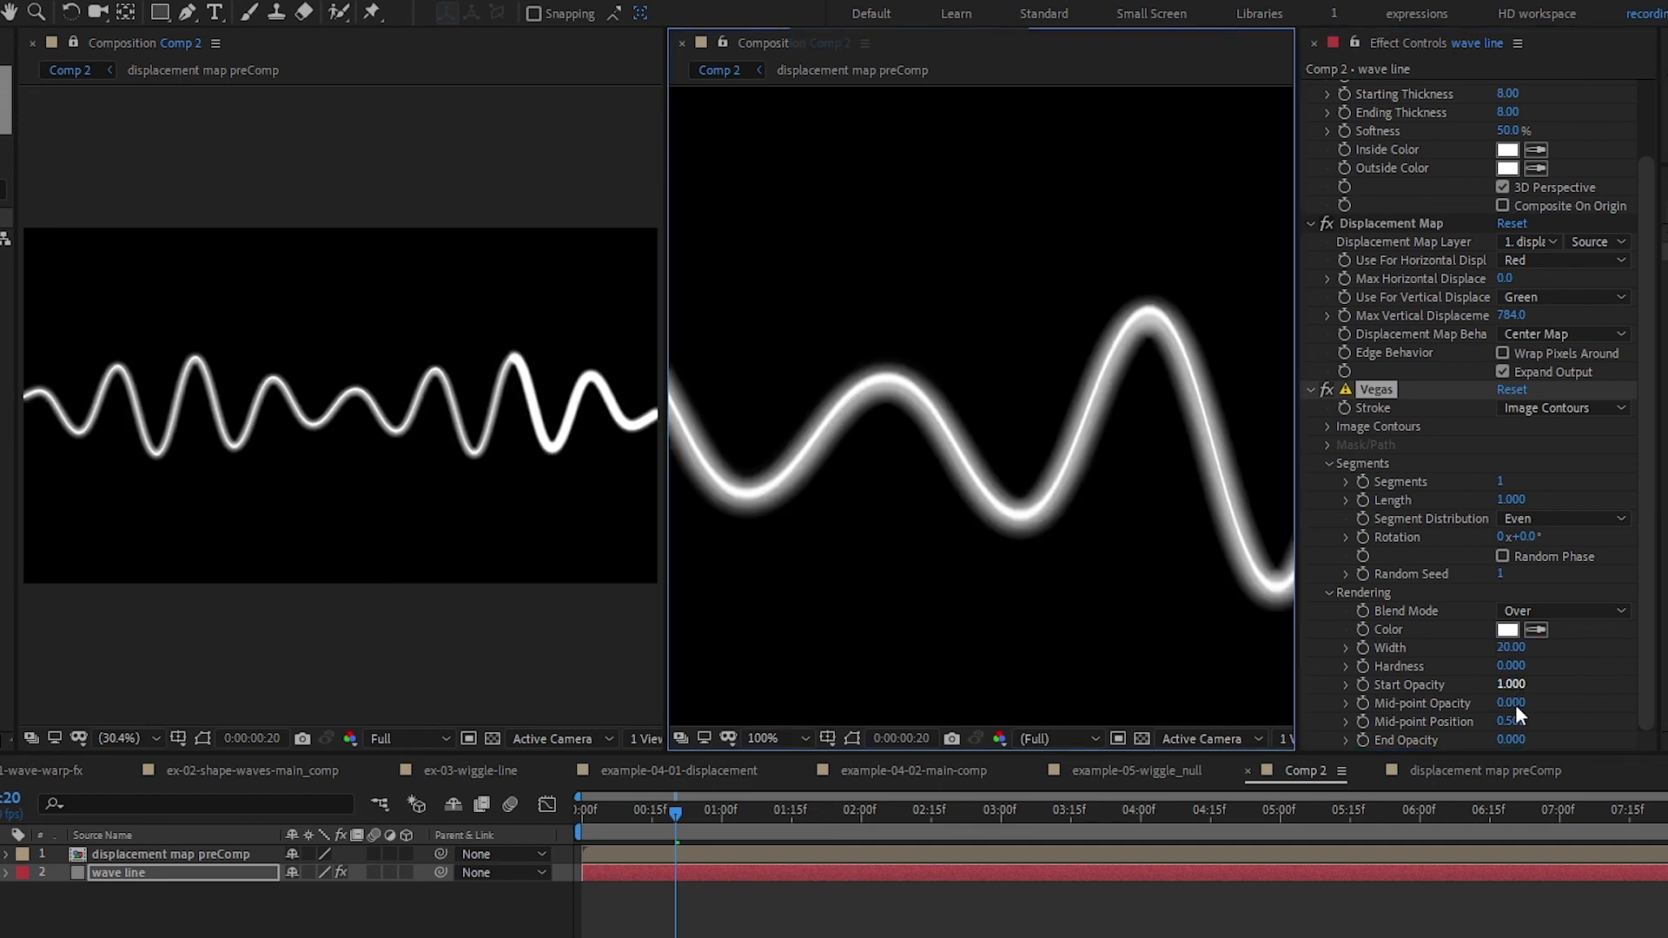
- Set the Vegas mid-point opacity, hardness and end opacity each to 1 for a solid stroke
{"action": "left_click_drag", "start_coordinate": [1514, 705], "coordinate": [1607, 705]}
{"action": "left_click_drag", "start_coordinate": [1510, 665], "coordinate": [1555, 665]}
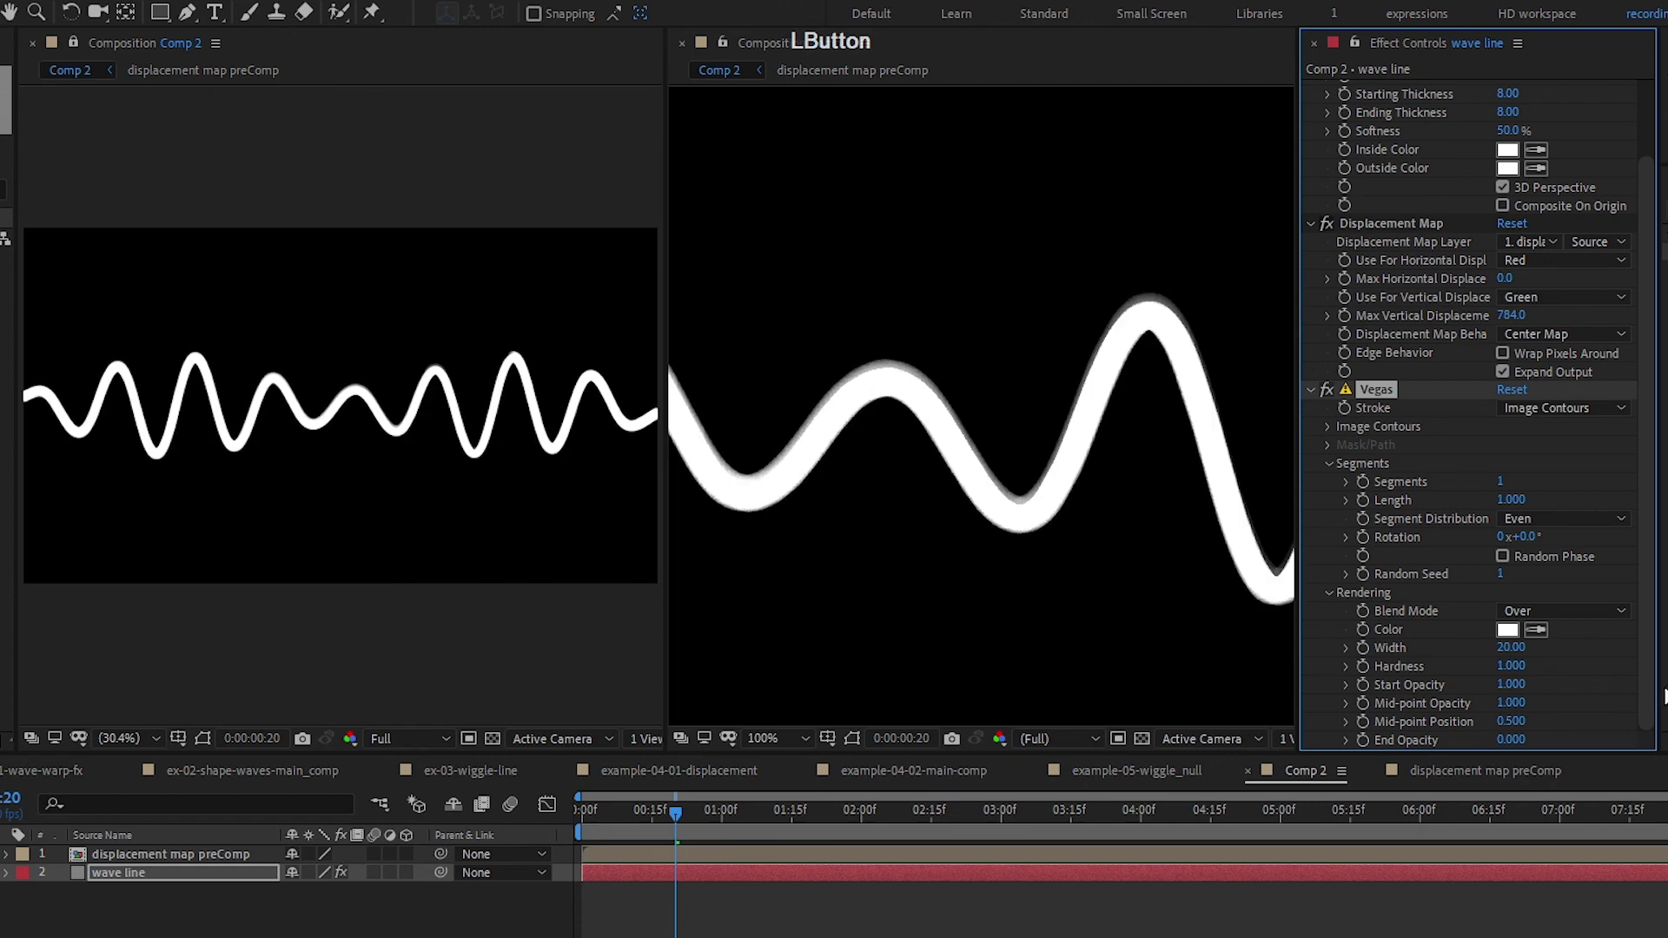
{"action": "left_click_drag", "start_coordinate": [1510, 739], "coordinate": [1564, 739]}
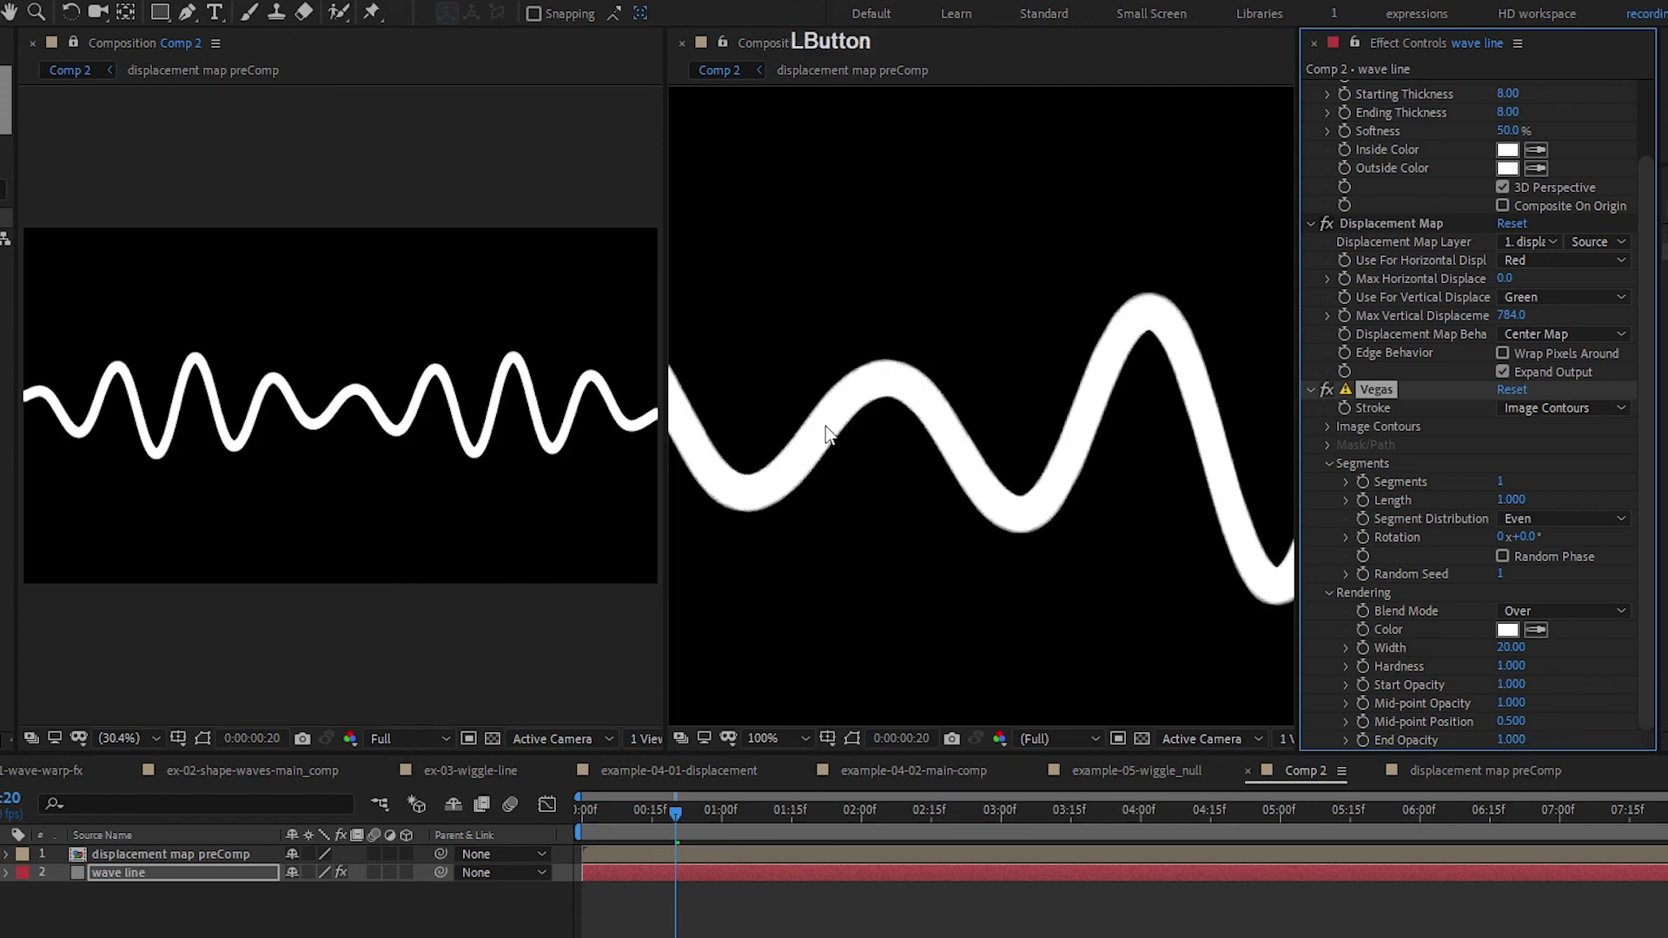
- Turn off the Vegas effect and examine the evenness of the line's thickness up close without it
{"action": "scroll", "coordinate": [825, 424], "scroll_direction": "down", "scroll_amount": 4}
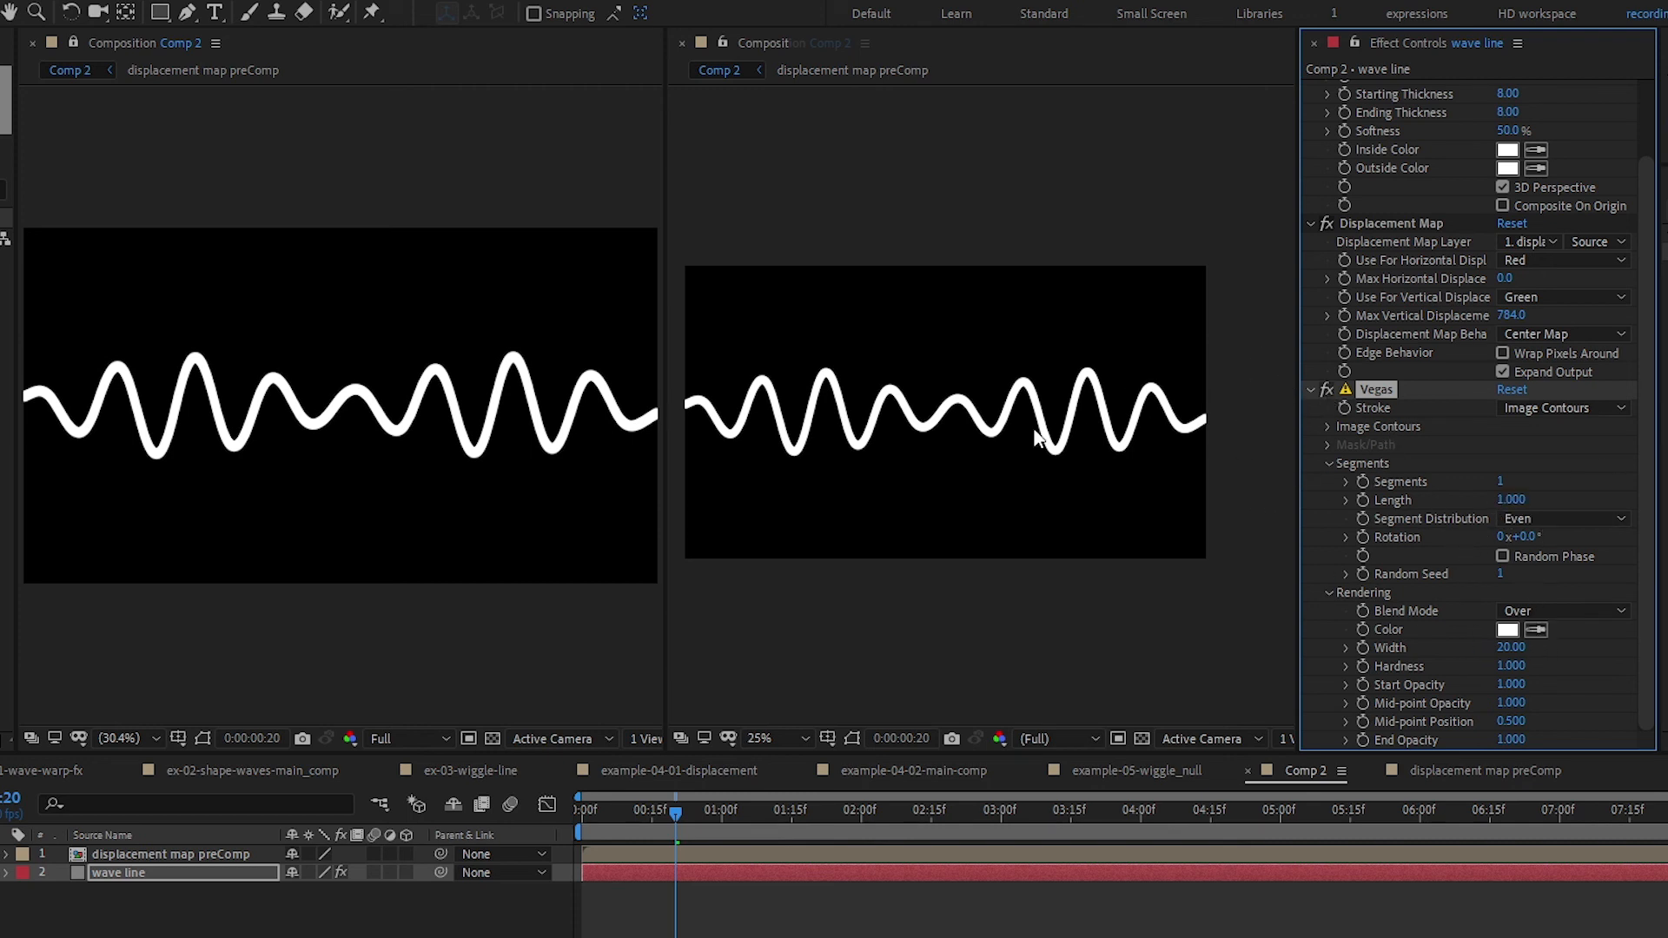
{"action": "left_click_drag", "start_coordinate": [1039, 414], "coordinate": [1100, 486]}
{"action": "left_click", "coordinate": [1327, 388]}
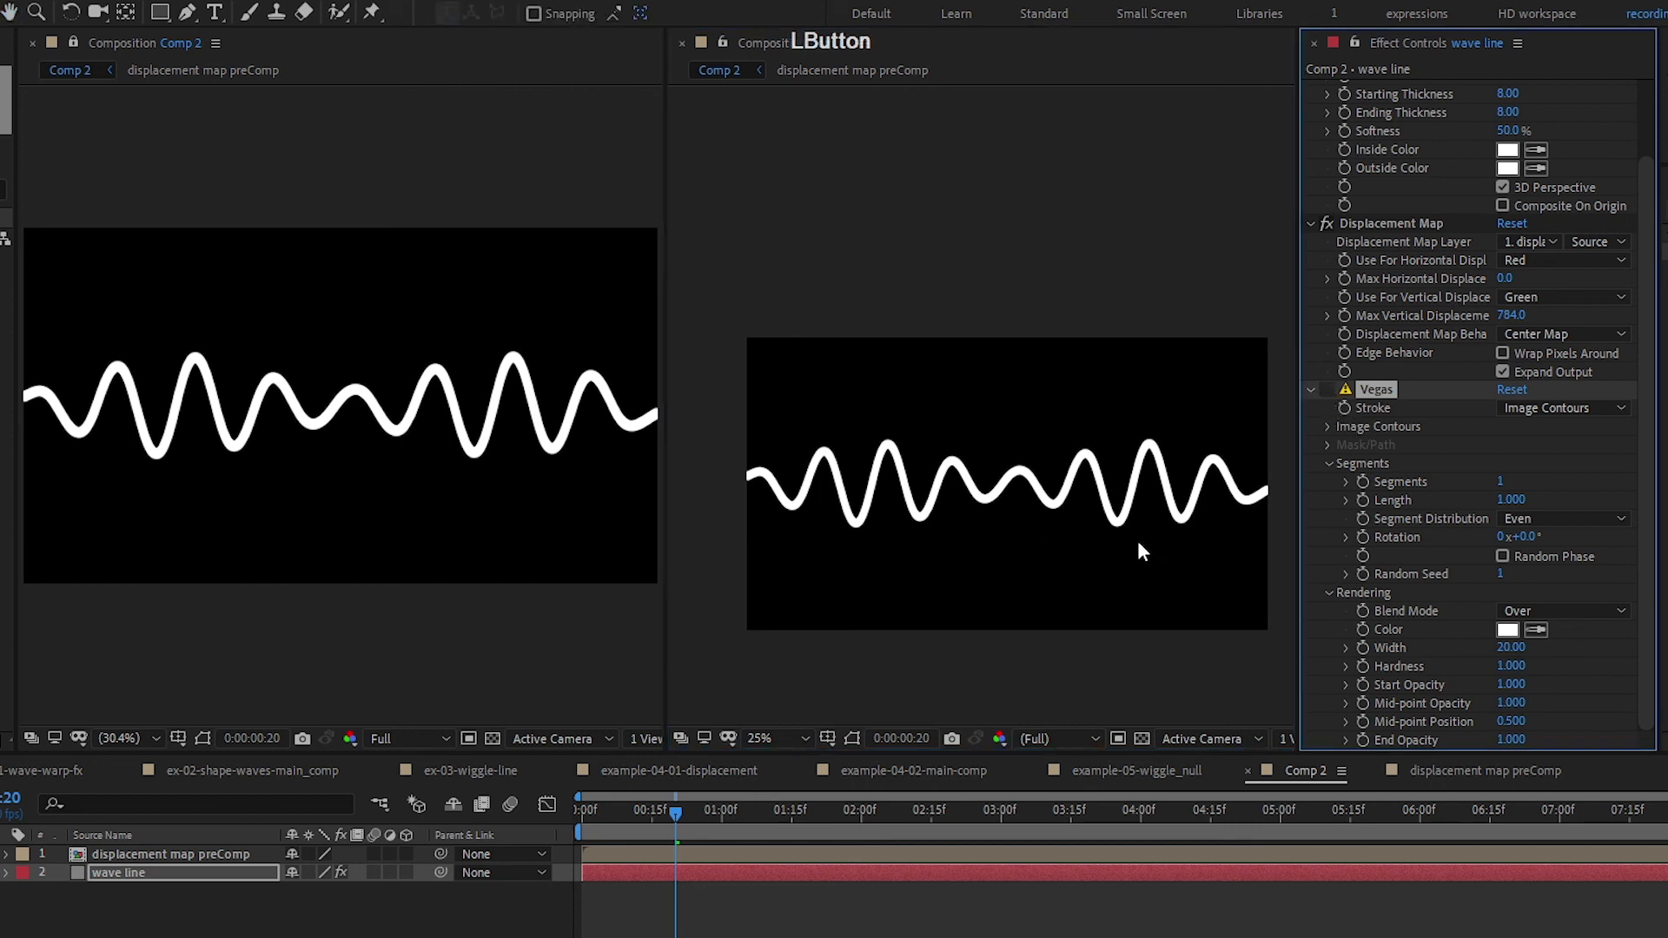
{"action": "scroll", "coordinate": [1161, 487], "scroll_direction": "up", "scroll_amount": 2}
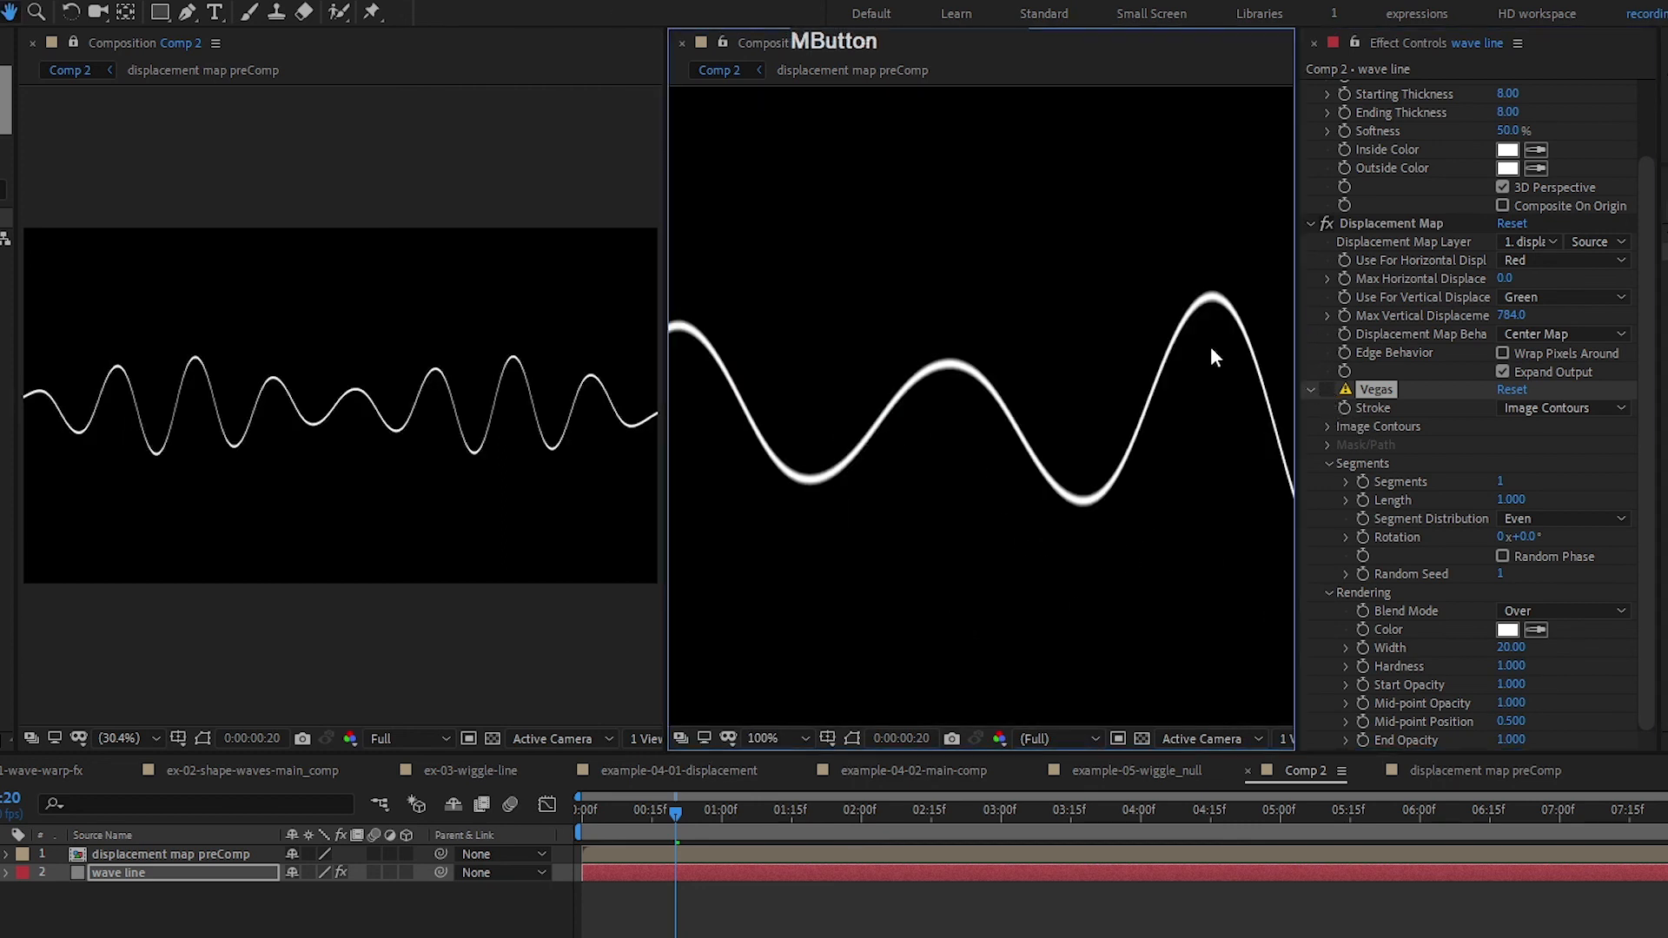
{"action": "scroll", "coordinate": [1219, 488], "scroll_direction": "down", "scroll_amount": 2}
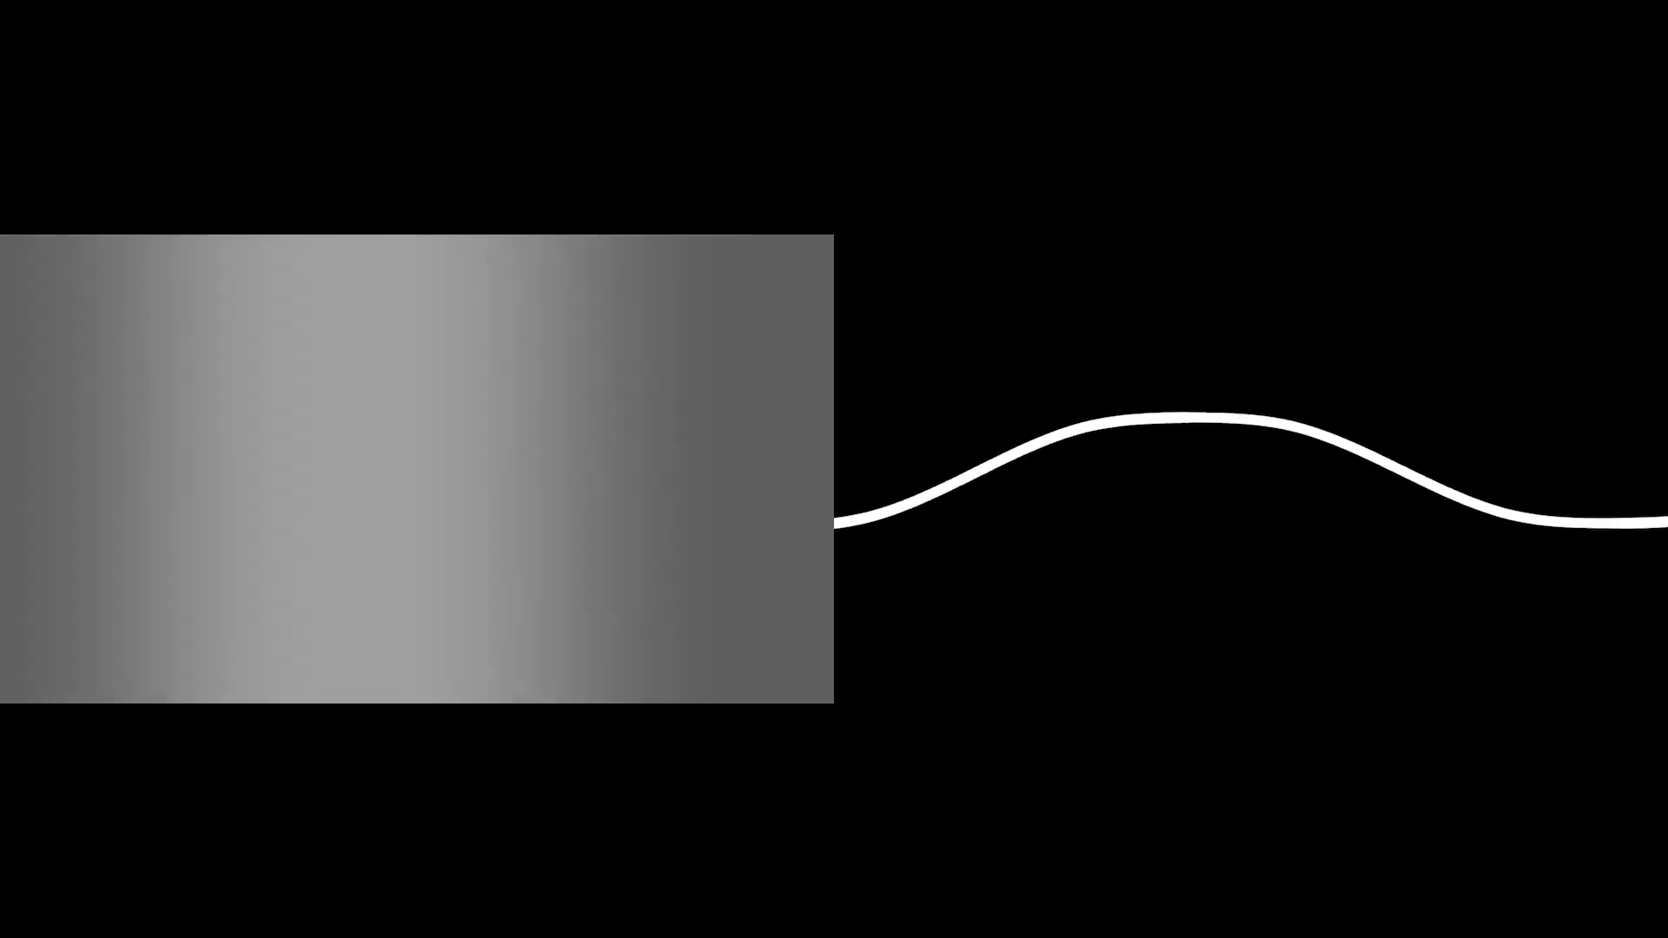